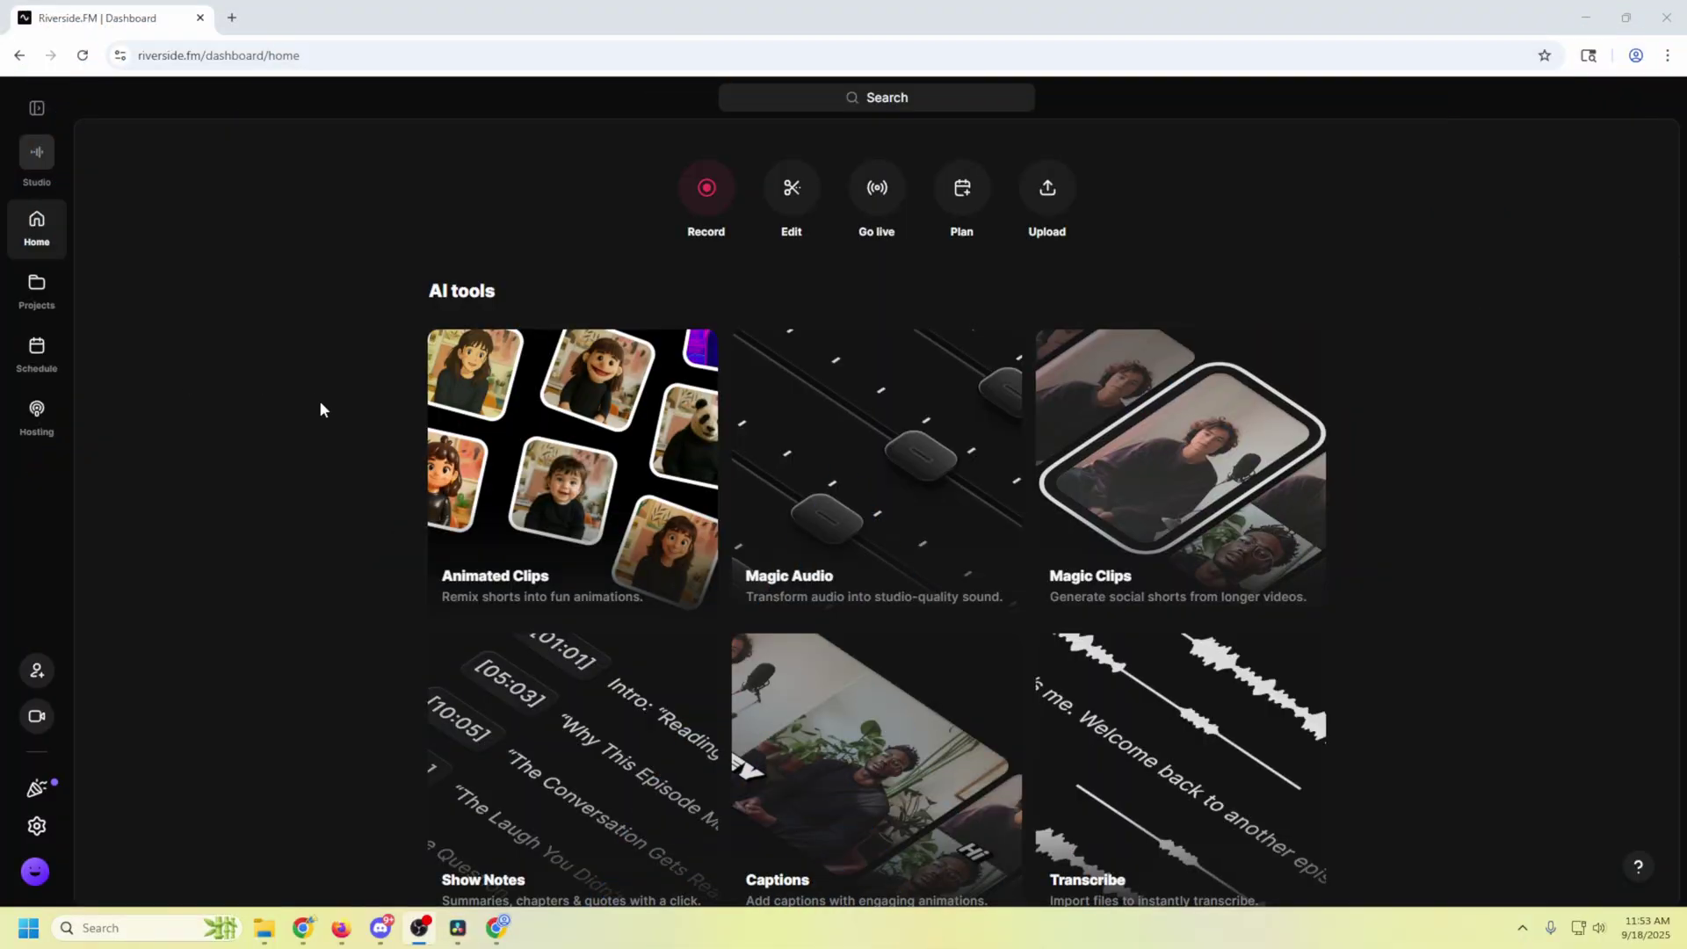
# Step: Start going live, keeping the host display name unchanged
pyautogui.scroll(-4, 342, 516)
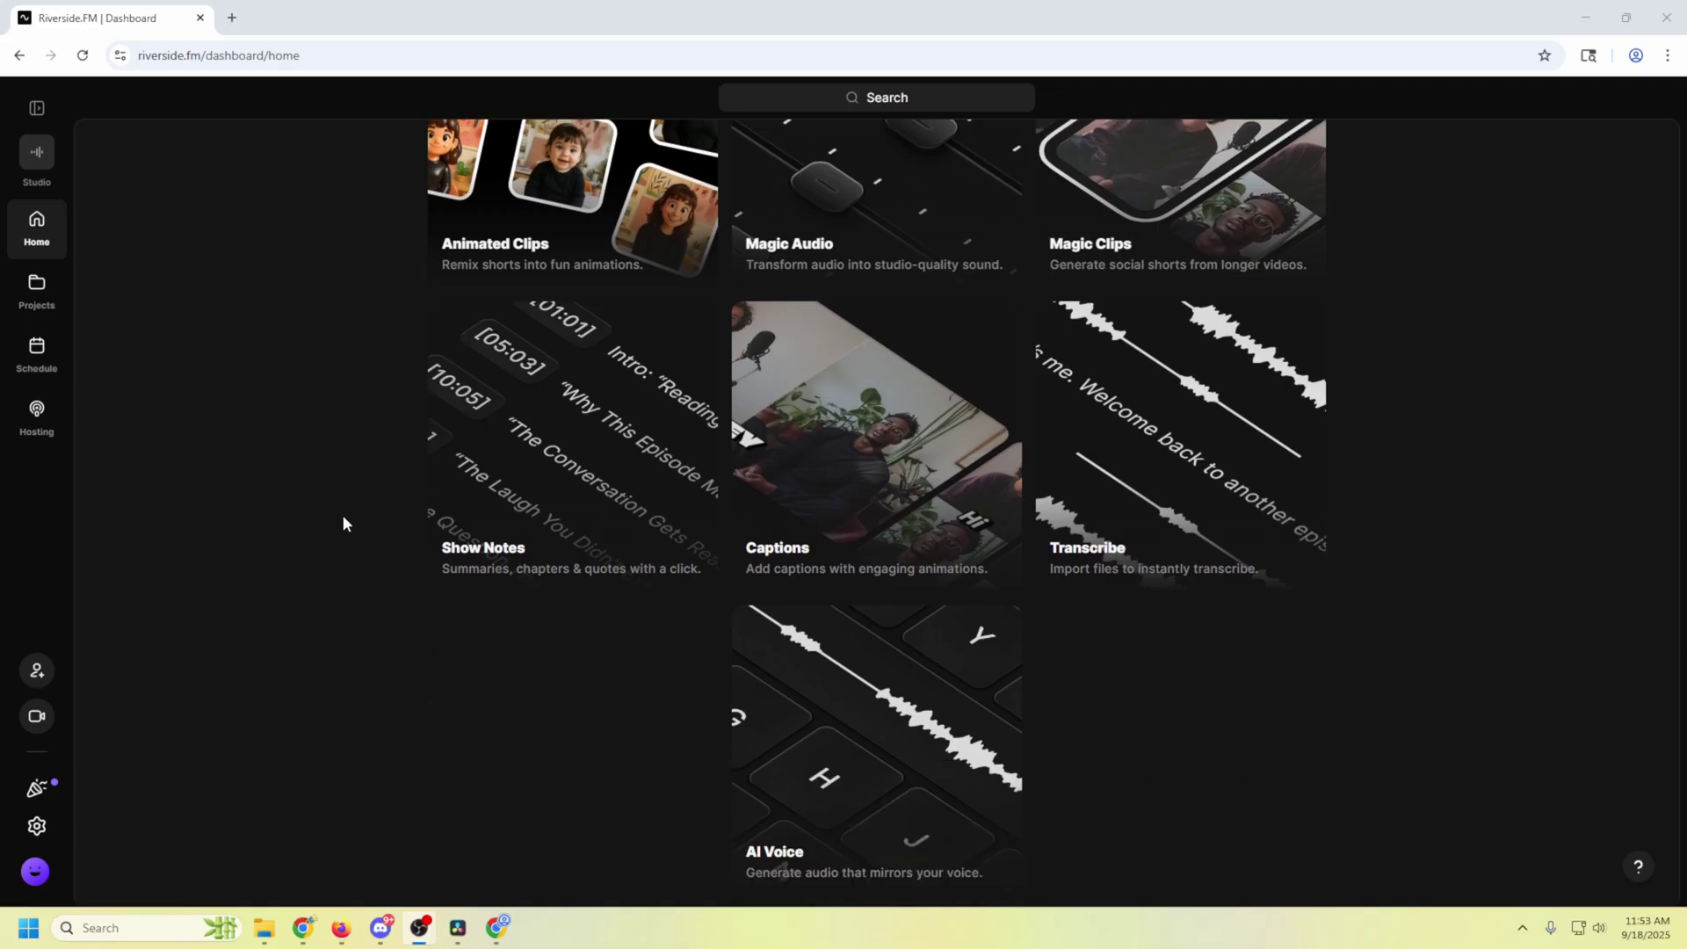
pyautogui.scroll(4, 343, 516)
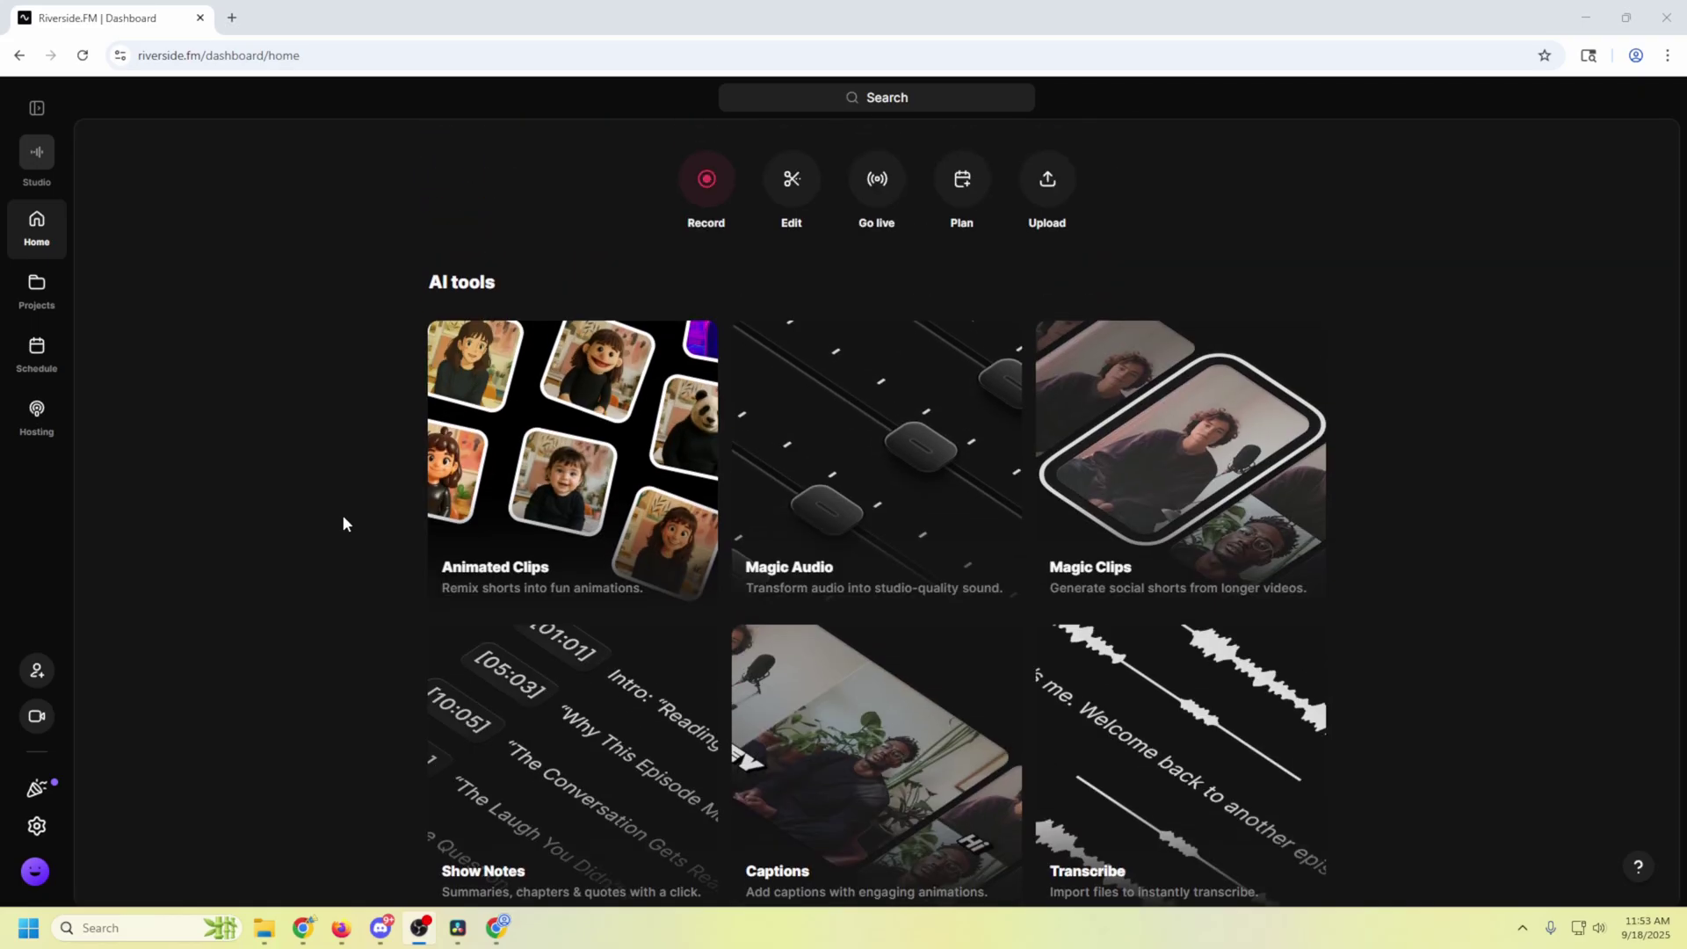
pyautogui.scroll(1, 352, 531)
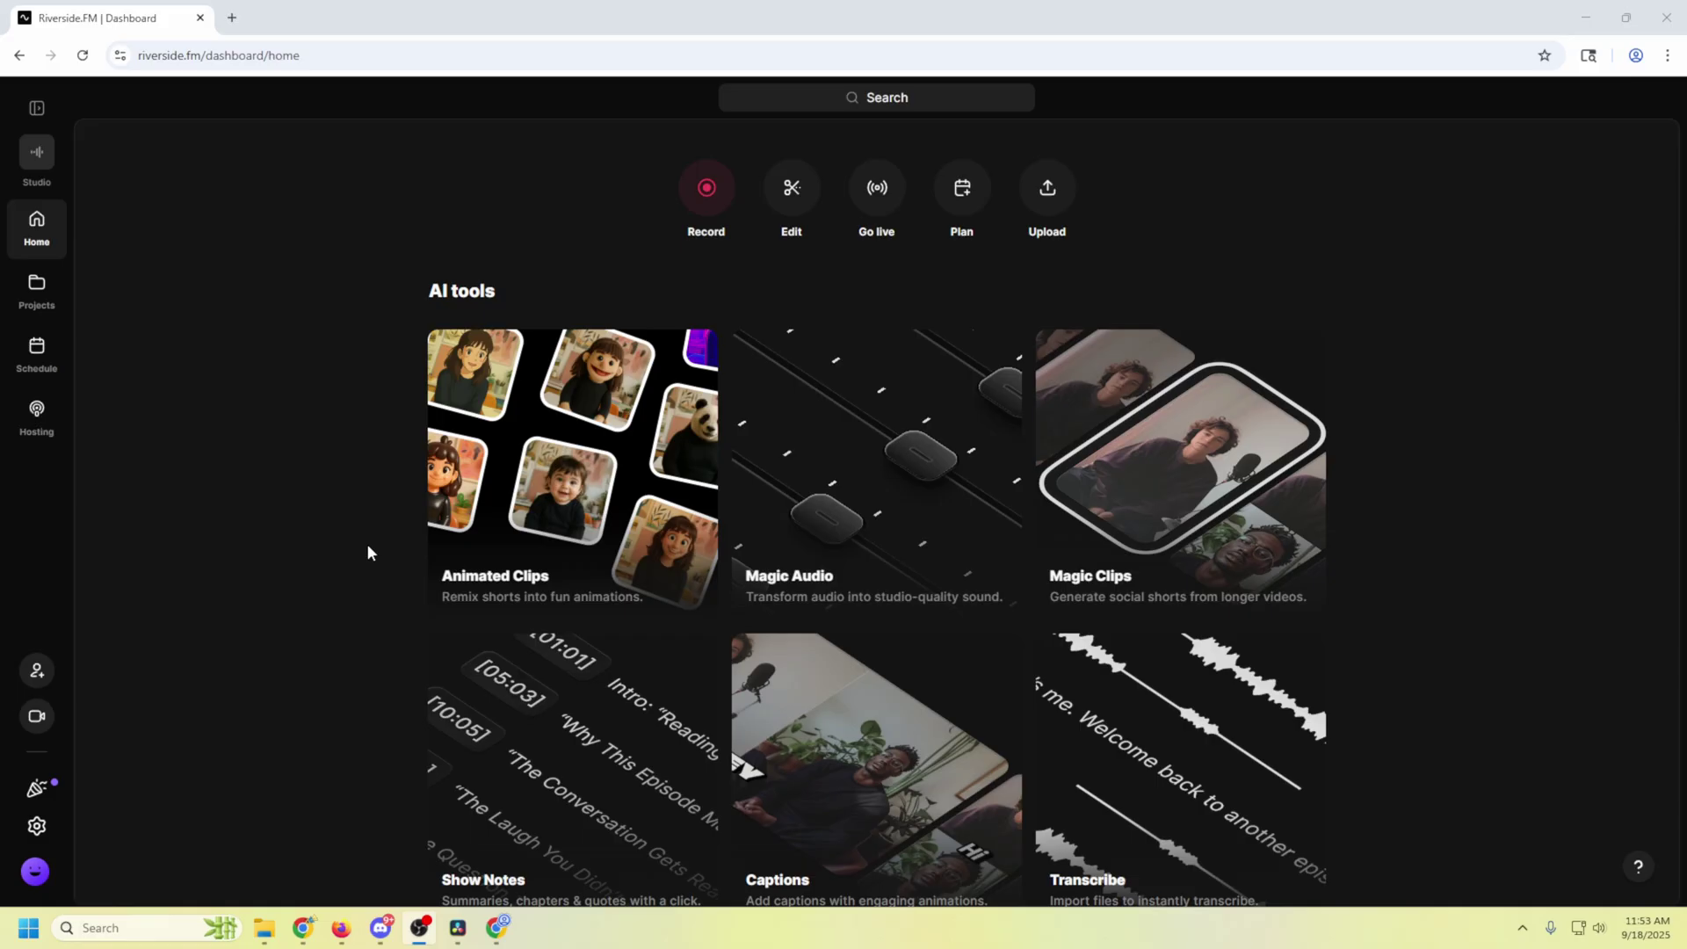
pyautogui.scroll(-4, 367, 546)
pyautogui.scroll(4, 367, 545)
pyautogui.scroll(-4, 239, 586)
pyautogui.scroll(4, 250, 581)
pyautogui.click(876, 201)
pyautogui.moveTo(678, 482); pyautogui.dragTo(413, 475)
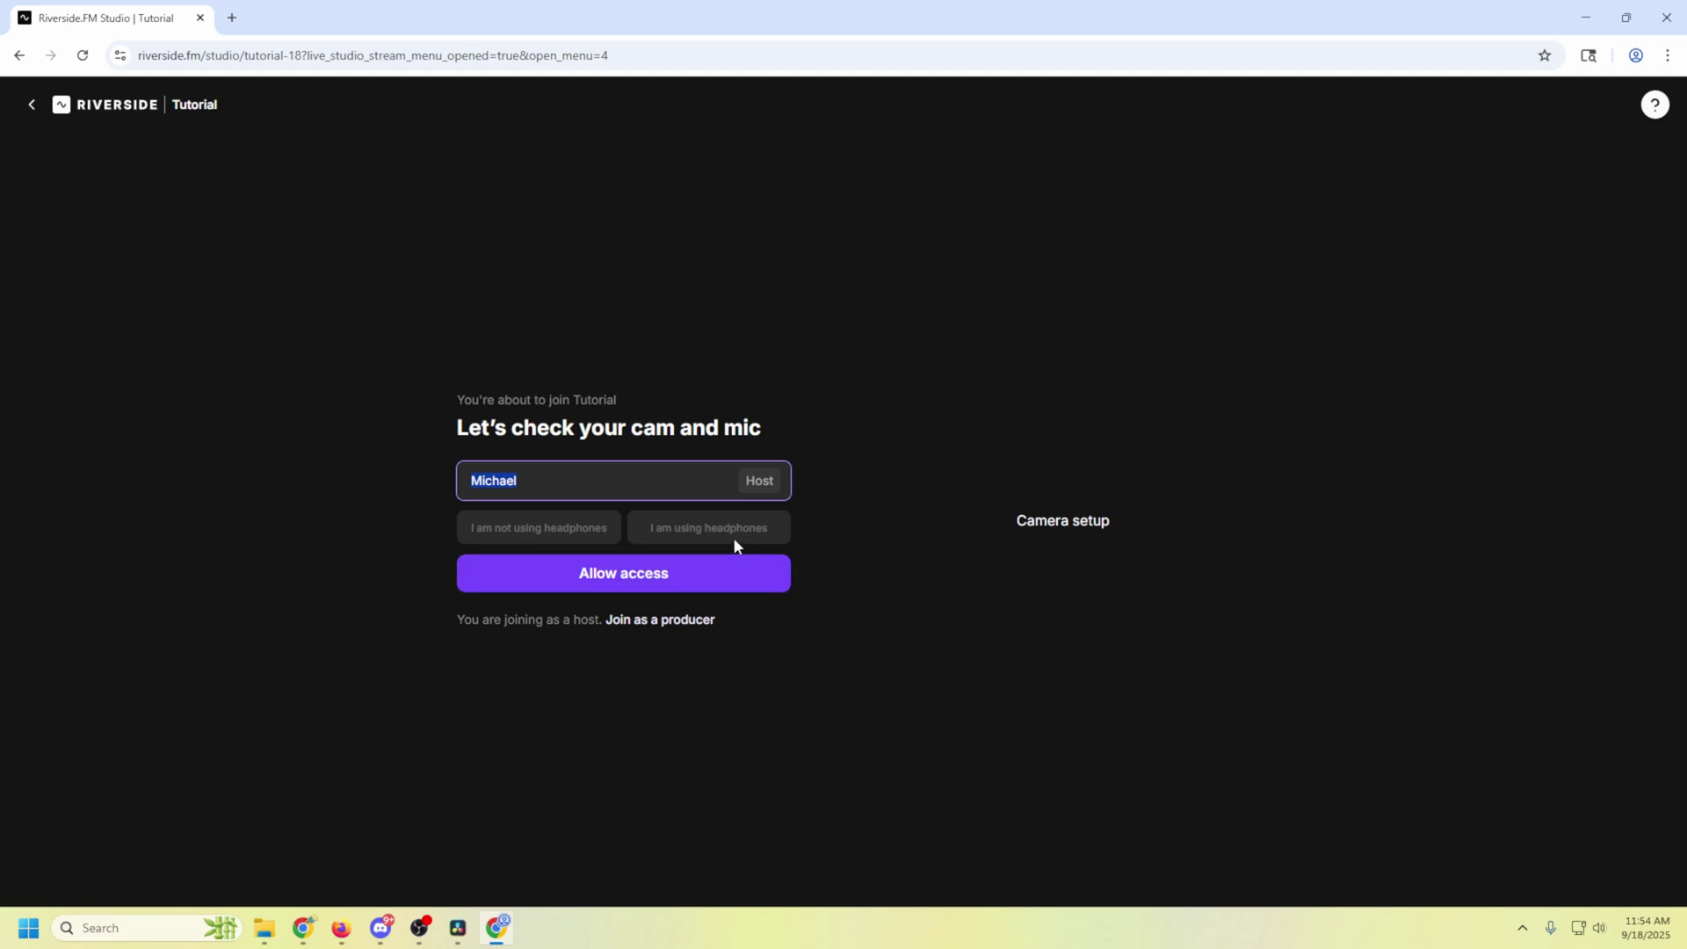
pyautogui.click(699, 538)
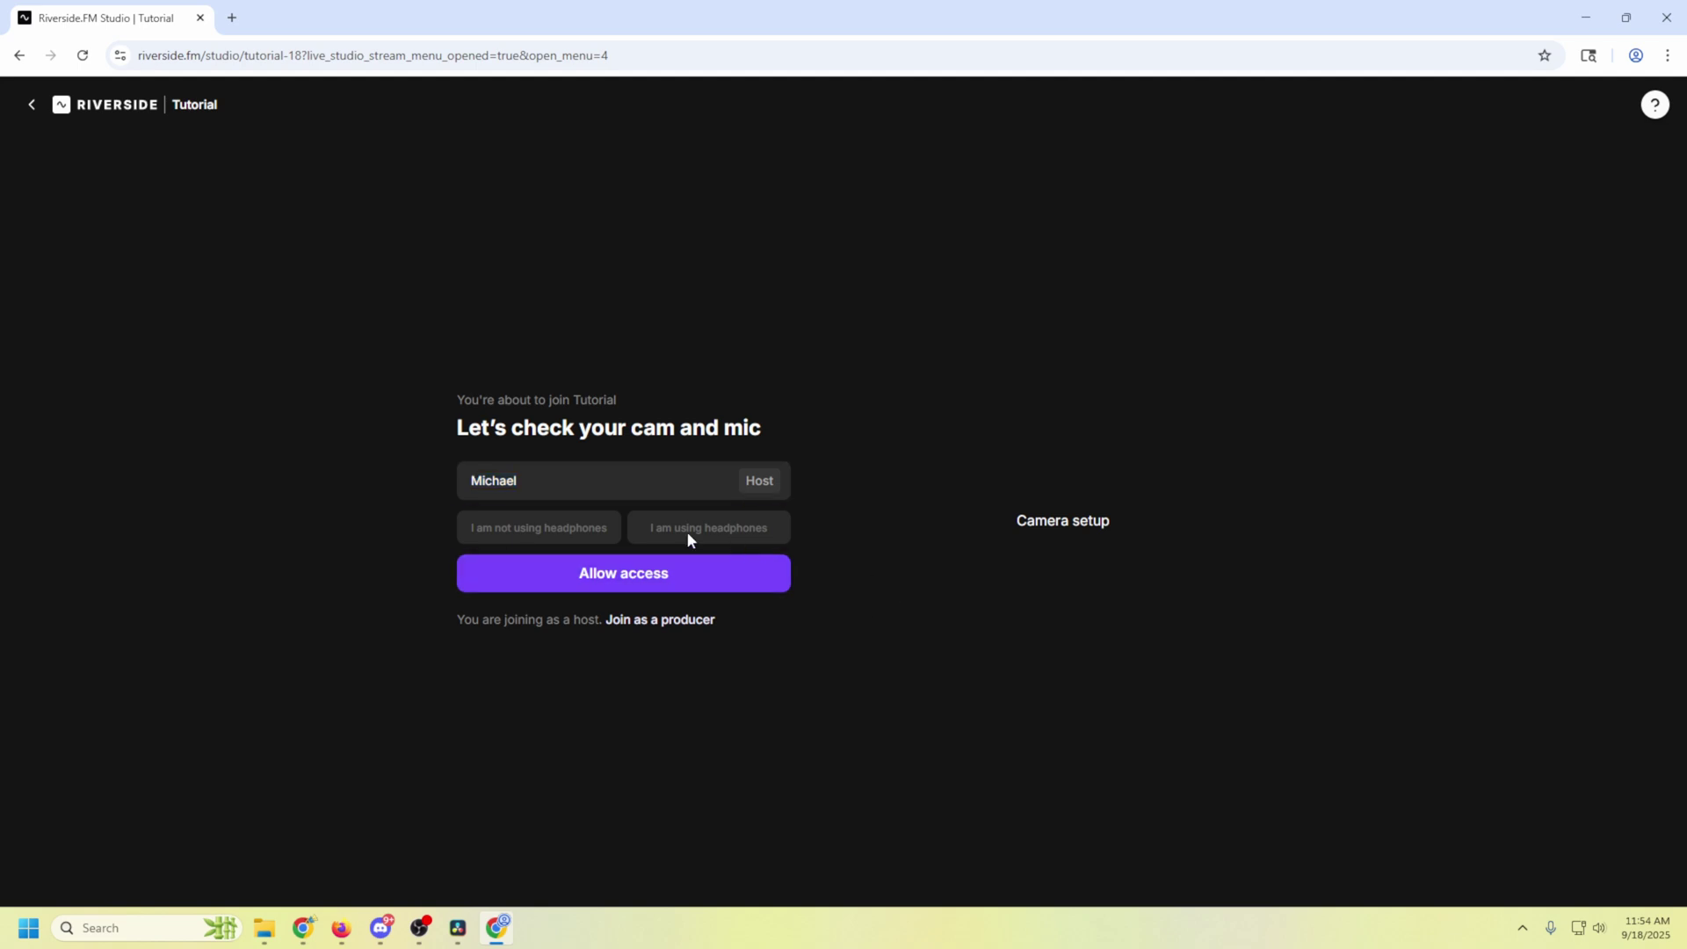
# Step: Allow camera and microphone access, mark headphones in use, and join the Tutorial studio
pyautogui.click(655, 581)
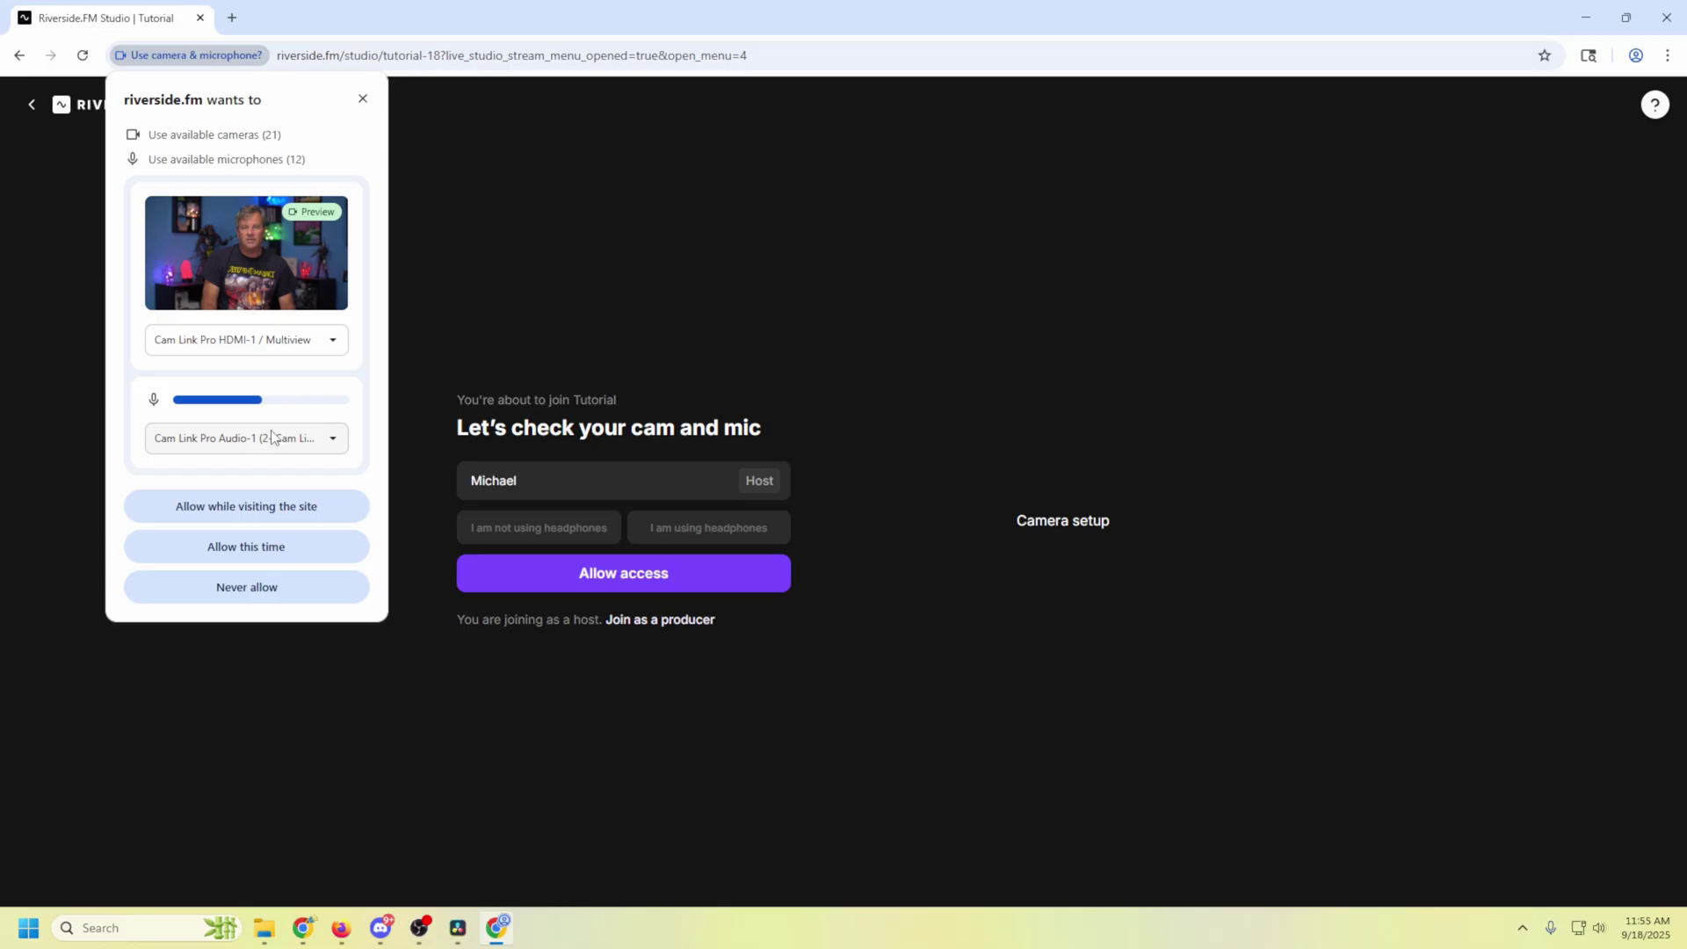
pyautogui.click(248, 506)
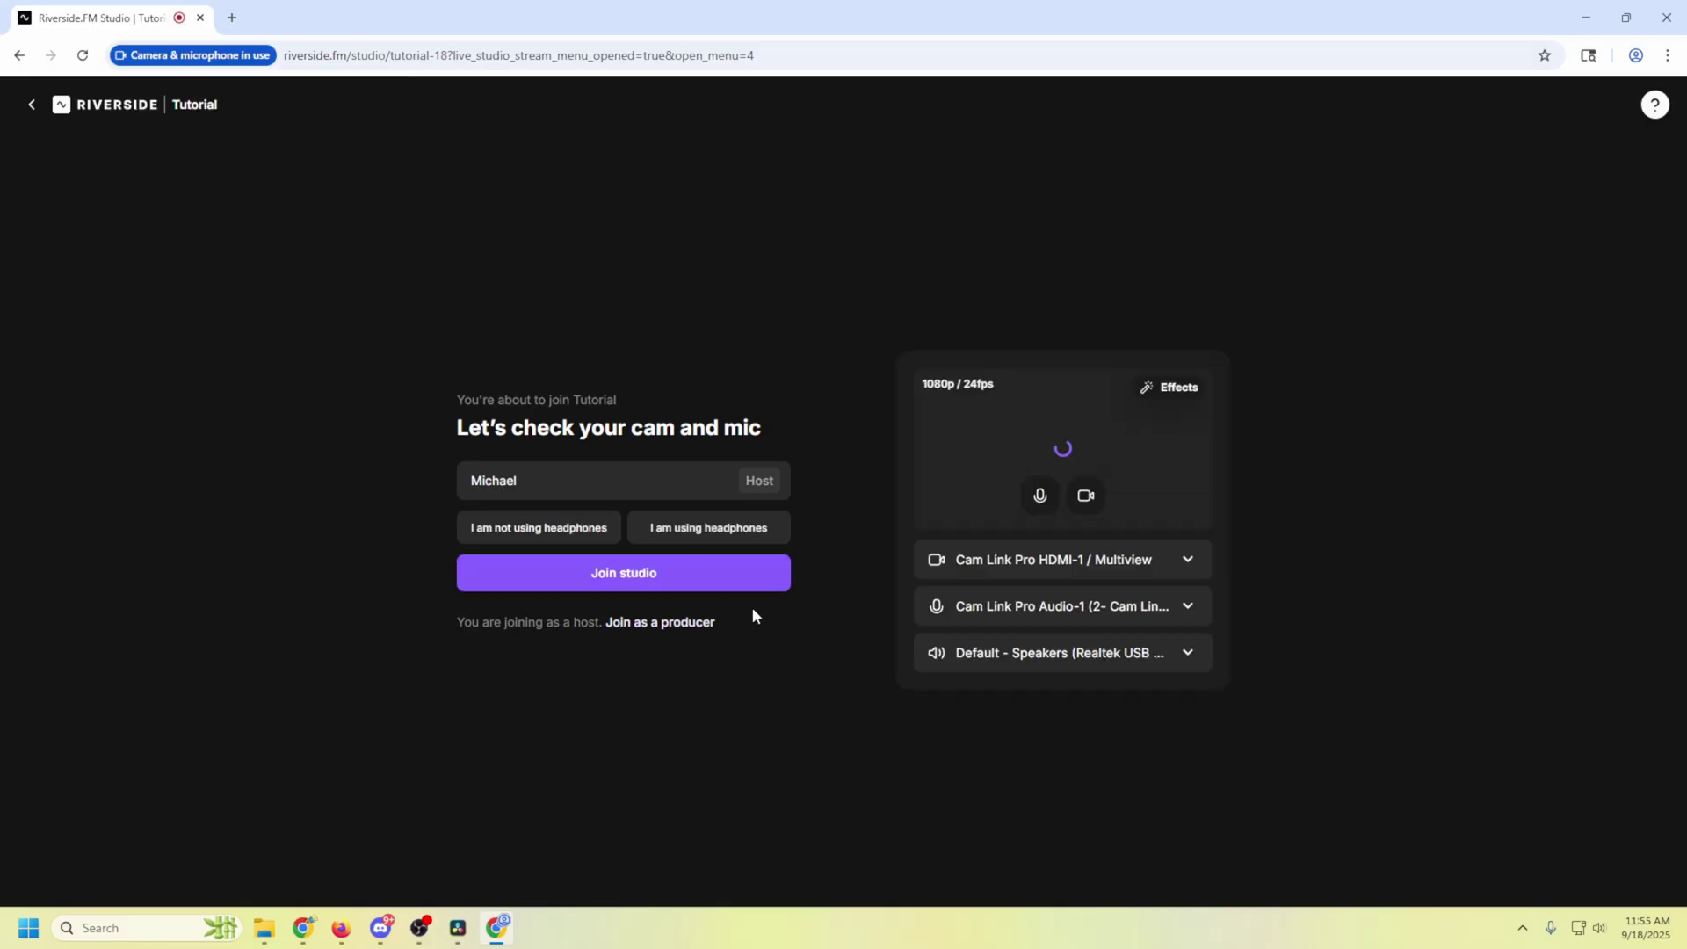
pyautogui.click(703, 527)
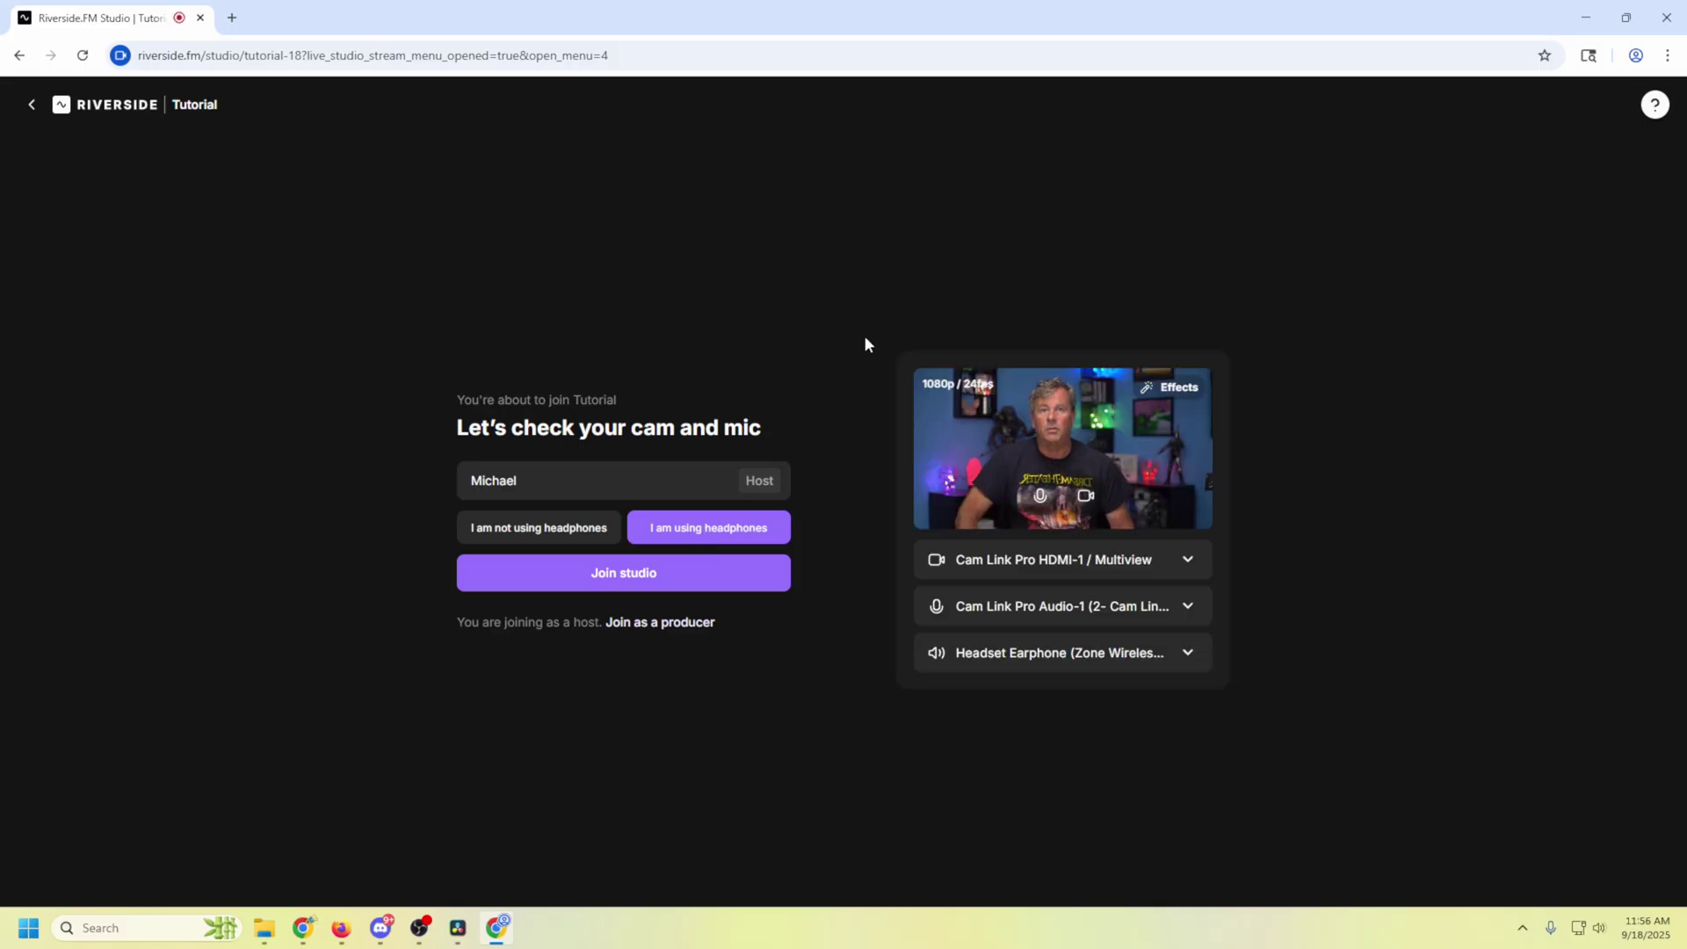
pyautogui.click(646, 576)
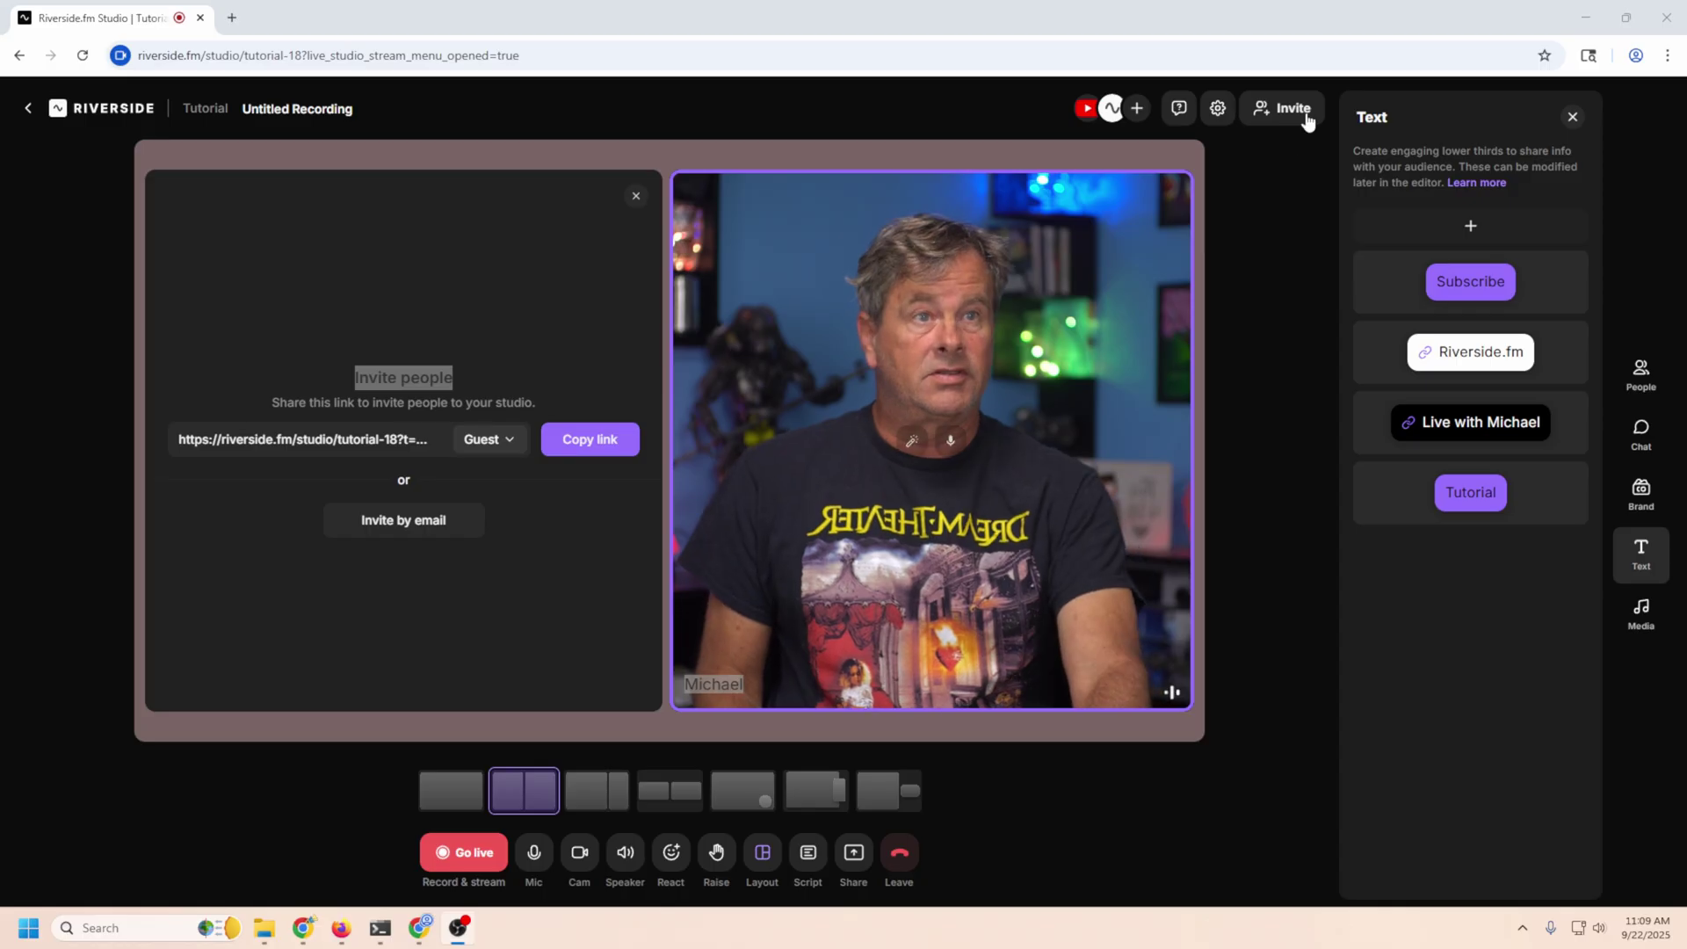
# Step: Switch off Mirror Video in All settings, then move to the Design settings page
pyautogui.click(1216, 108)
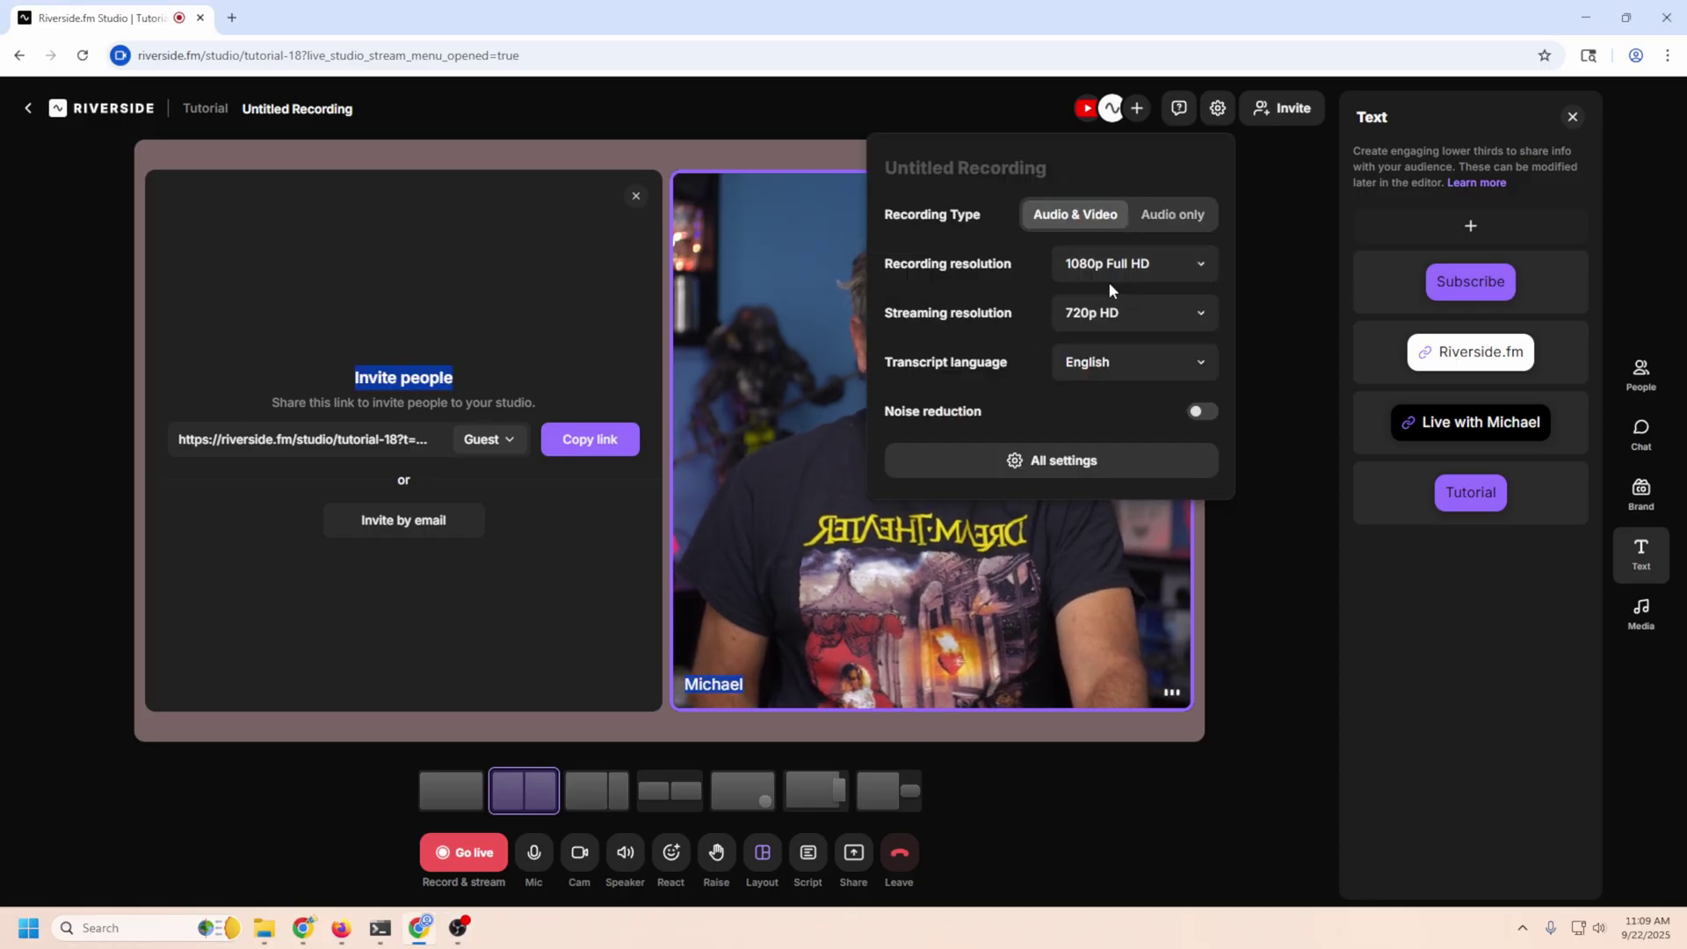
pyautogui.click(1067, 463)
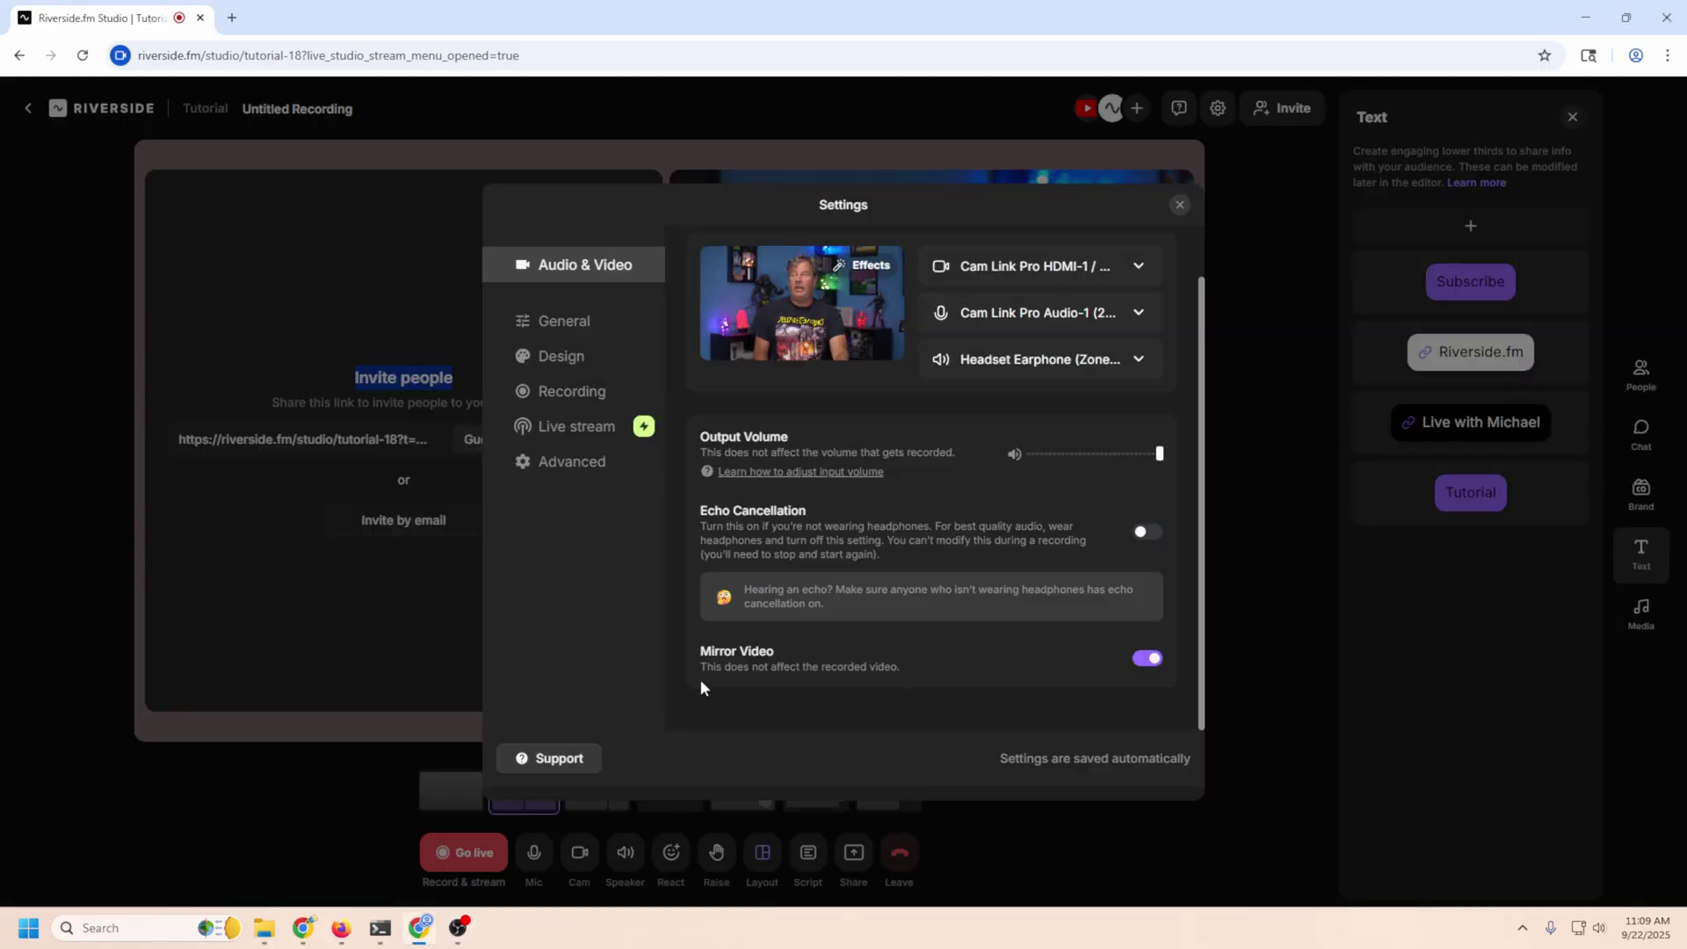
pyautogui.click(1148, 660)
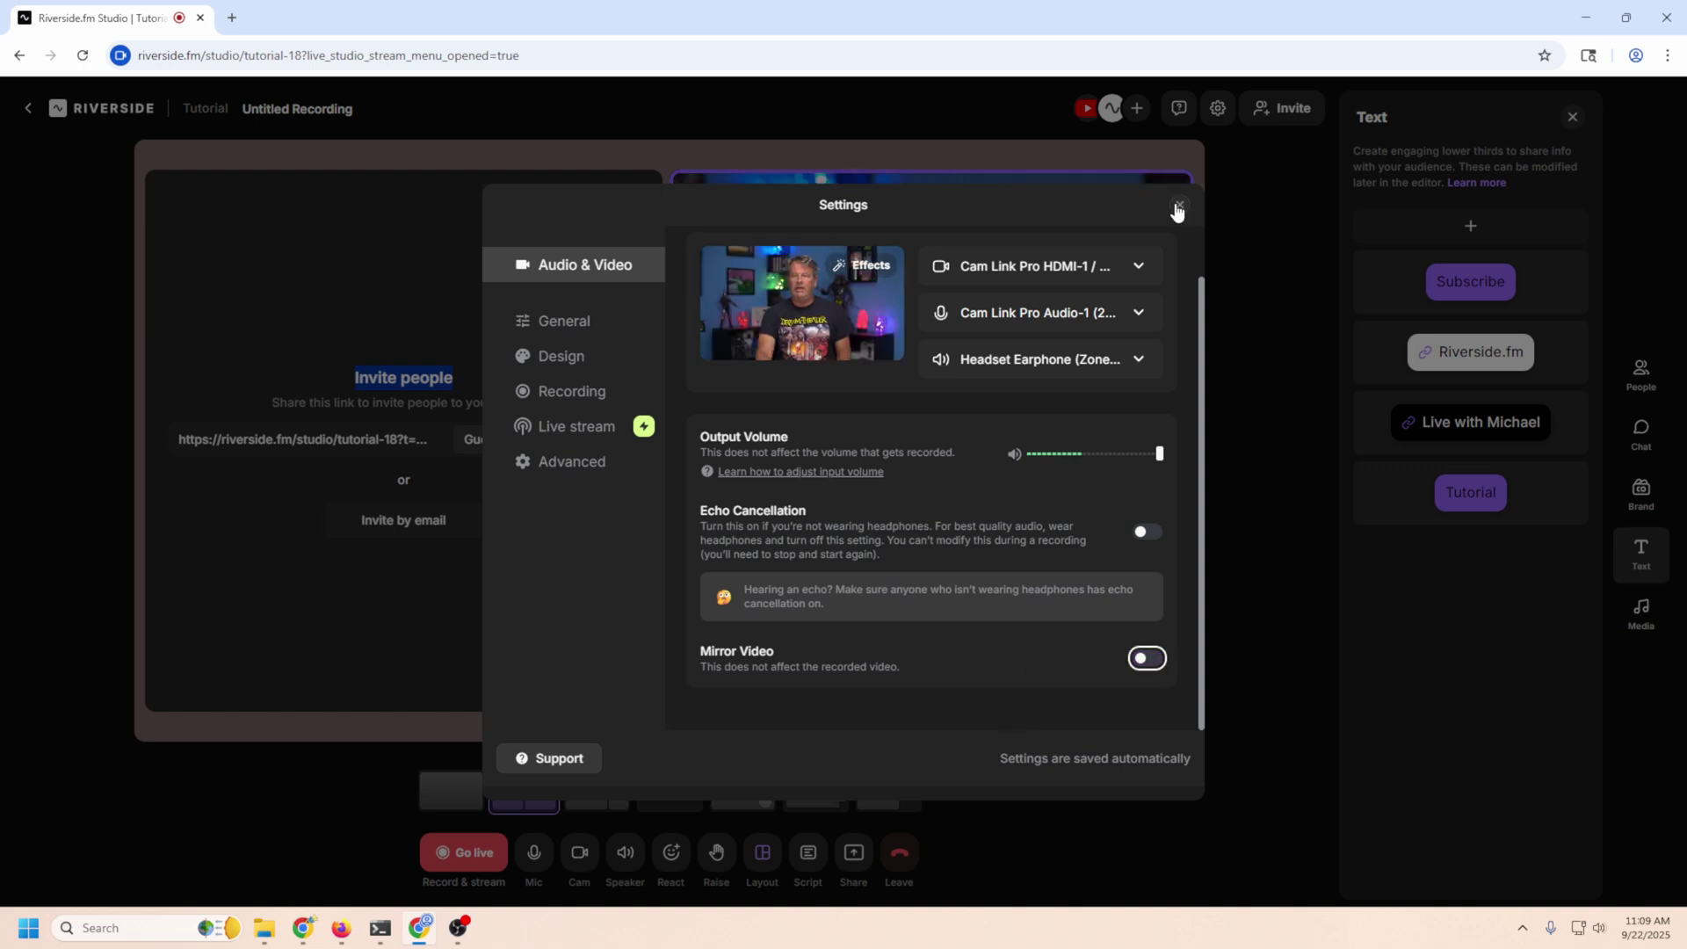
pyautogui.scroll(1, 870, 544)
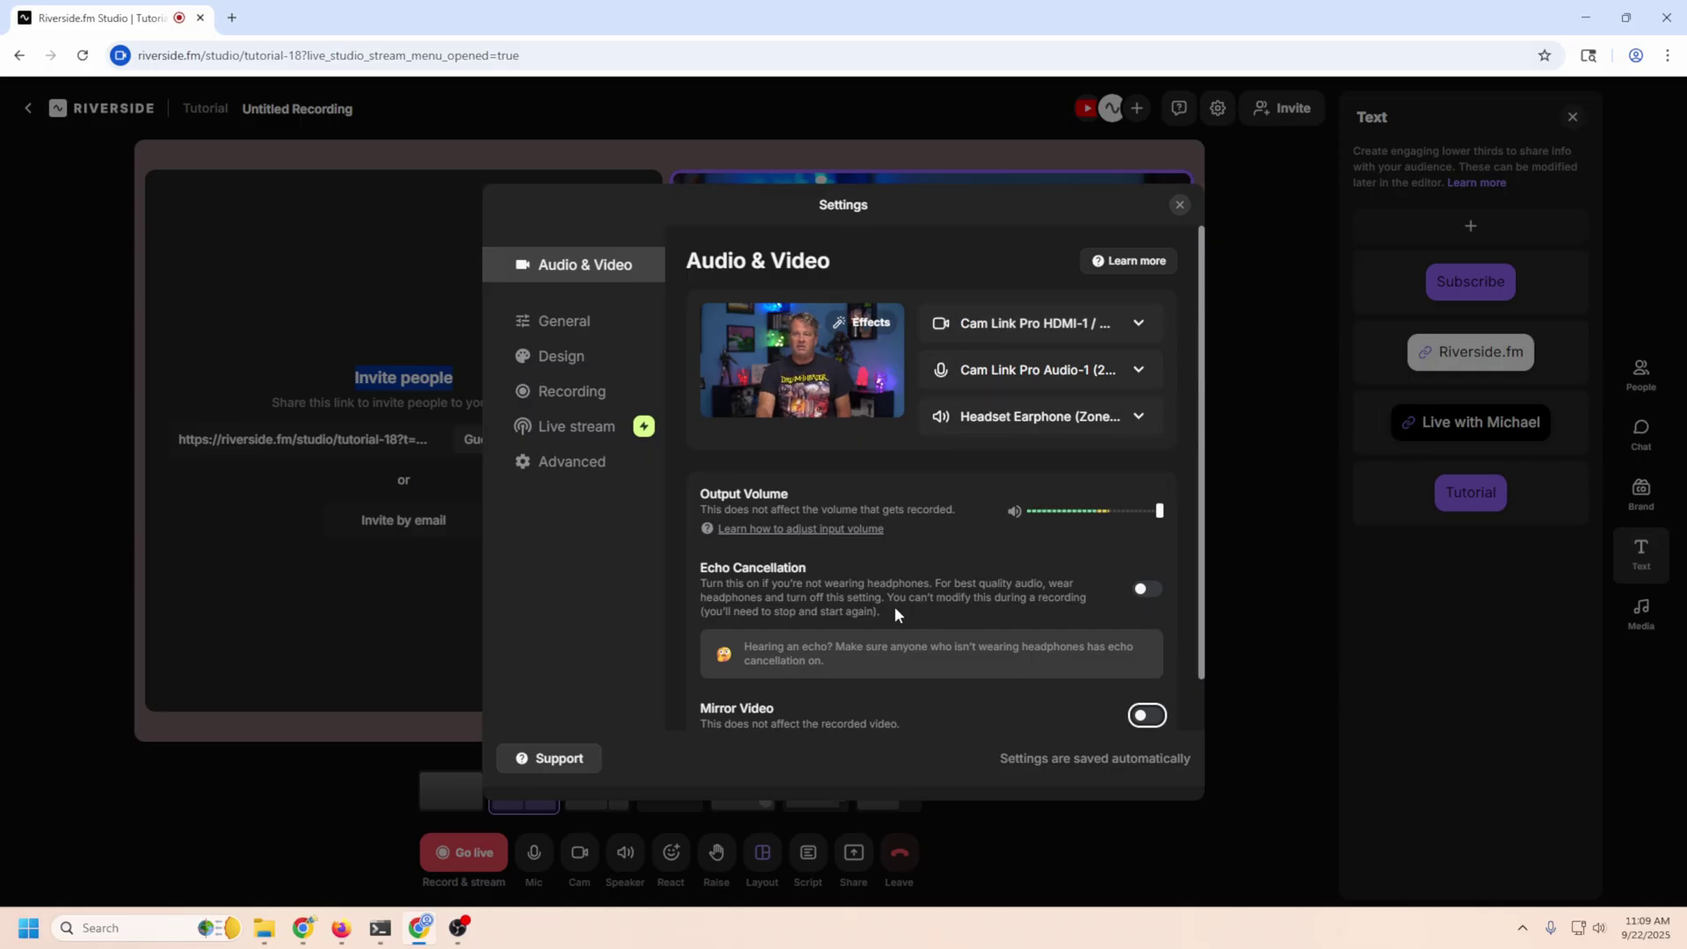
pyautogui.scroll(-1, 894, 606)
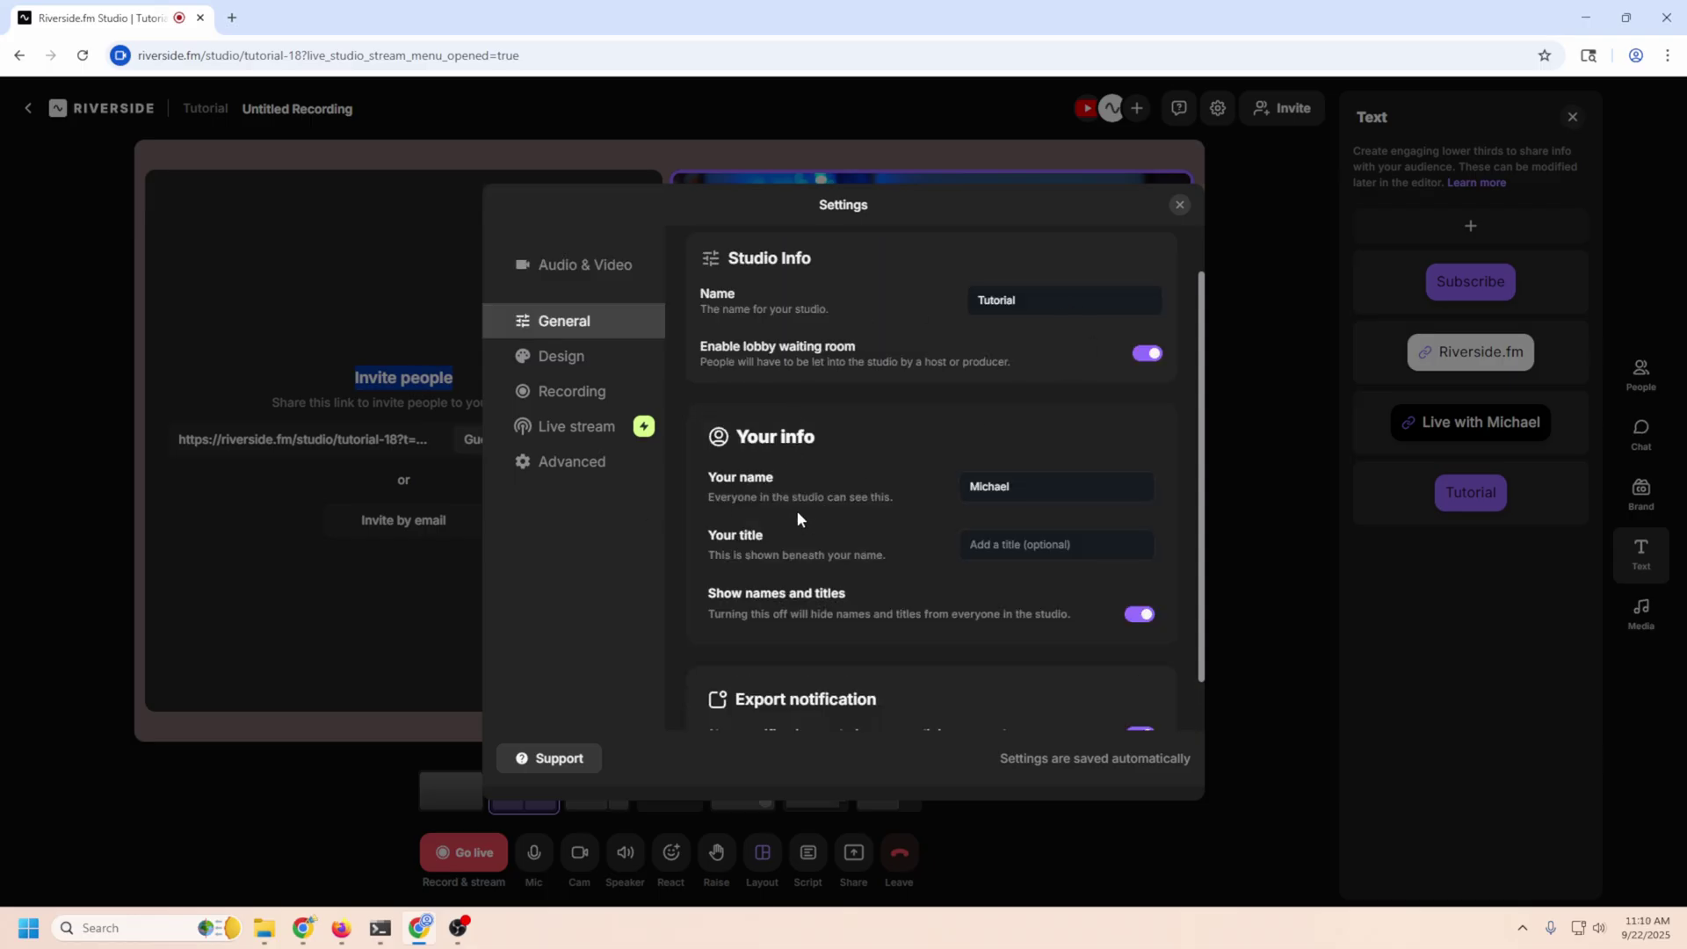
pyautogui.scroll(-2, 800, 517)
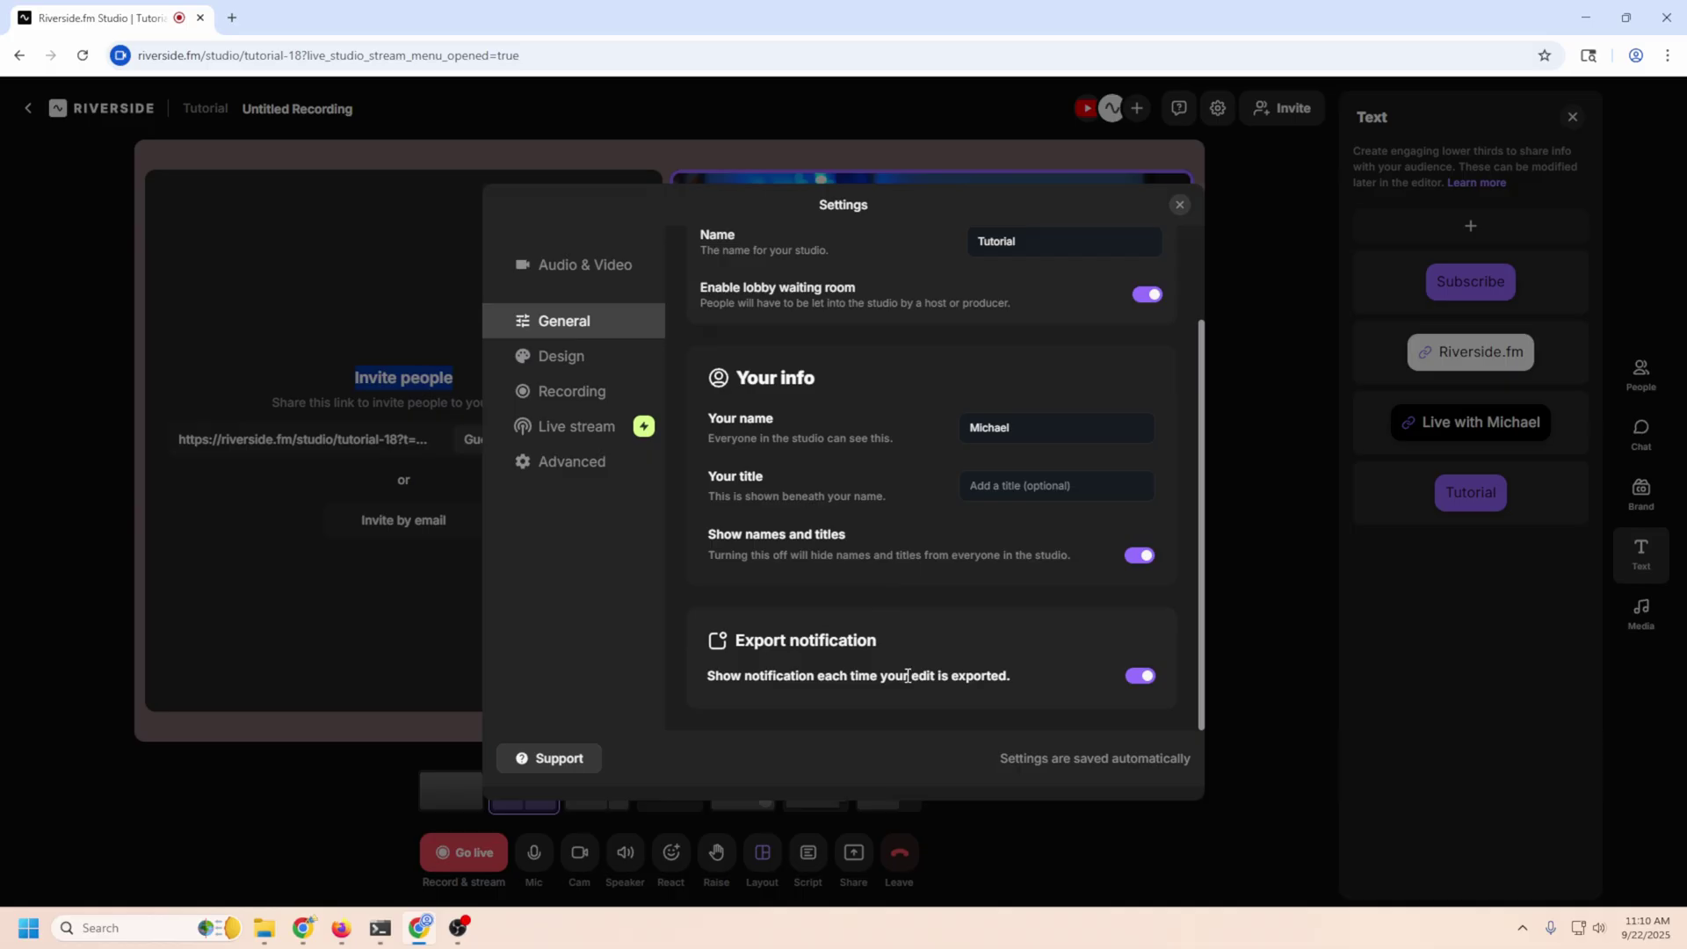
pyautogui.click(615, 356)
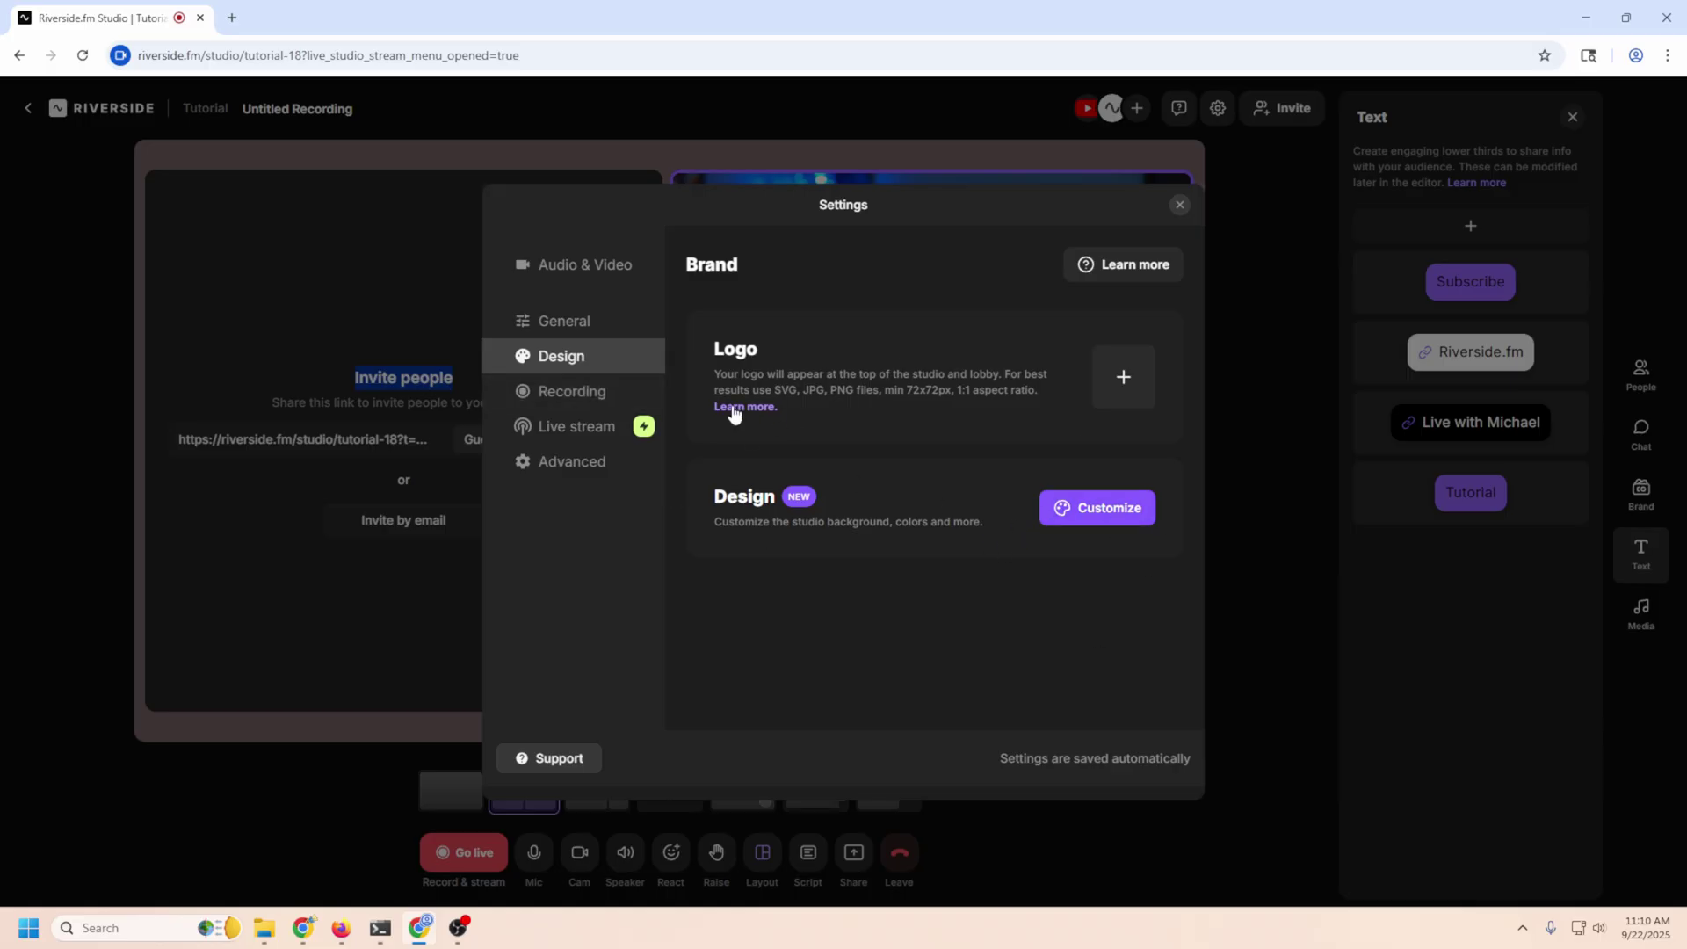
# Step: Look through the Recording settings page
pyautogui.click(590, 392)
pyautogui.scroll(-4, 905, 567)
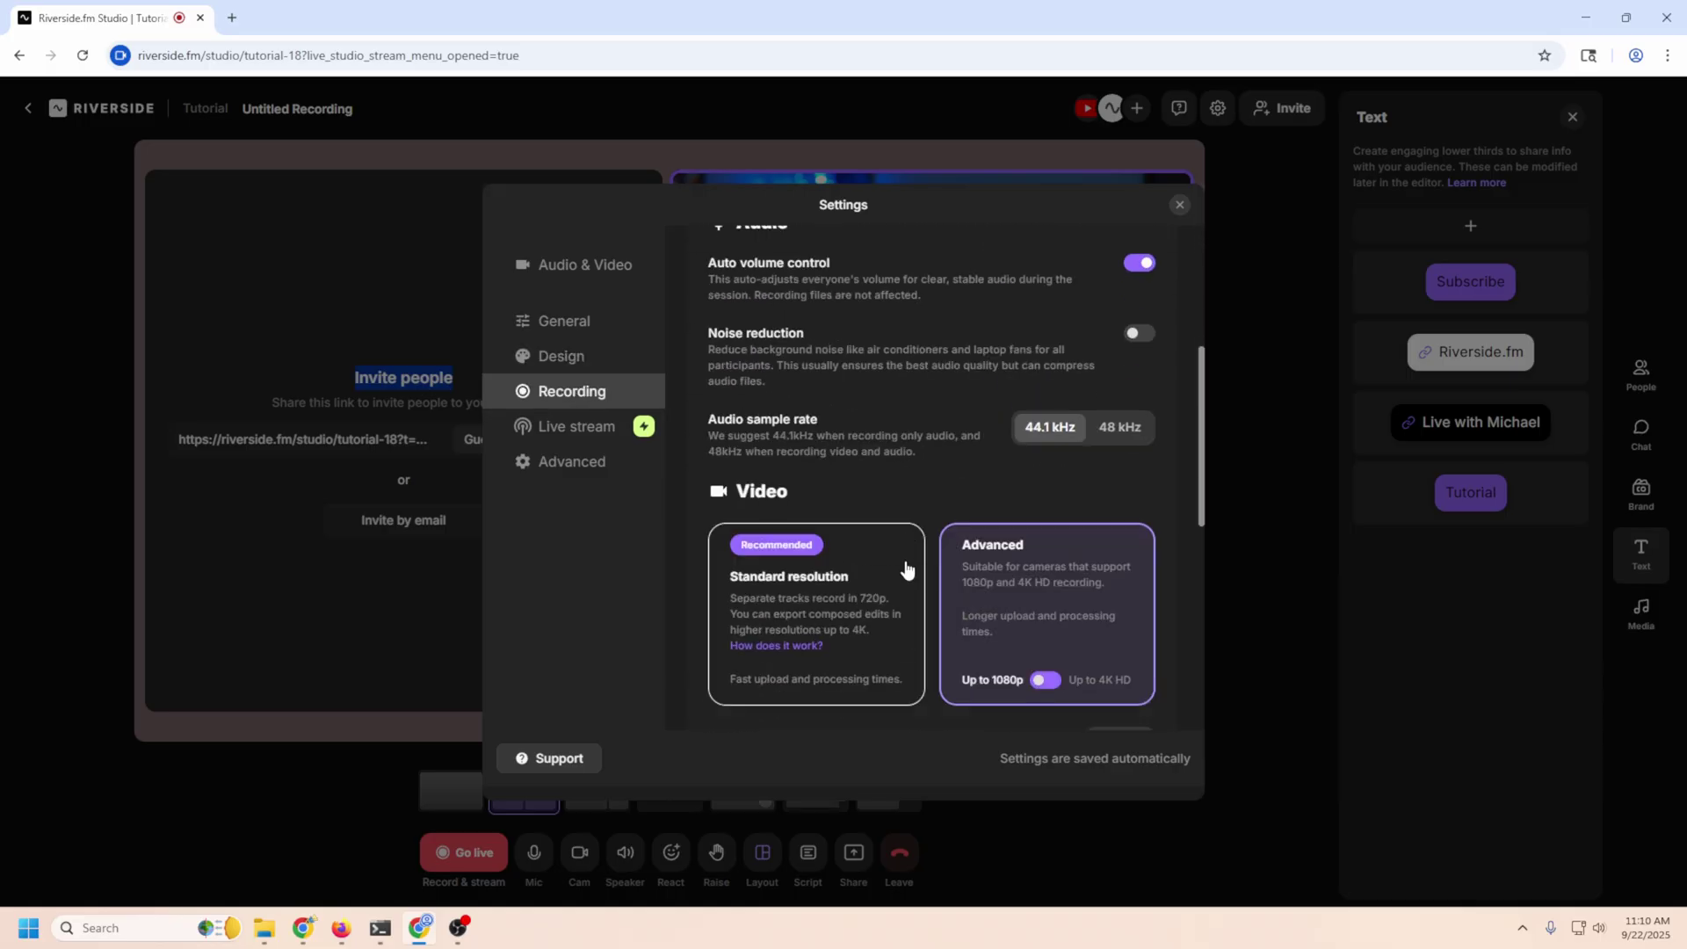
pyautogui.scroll(2, 903, 565)
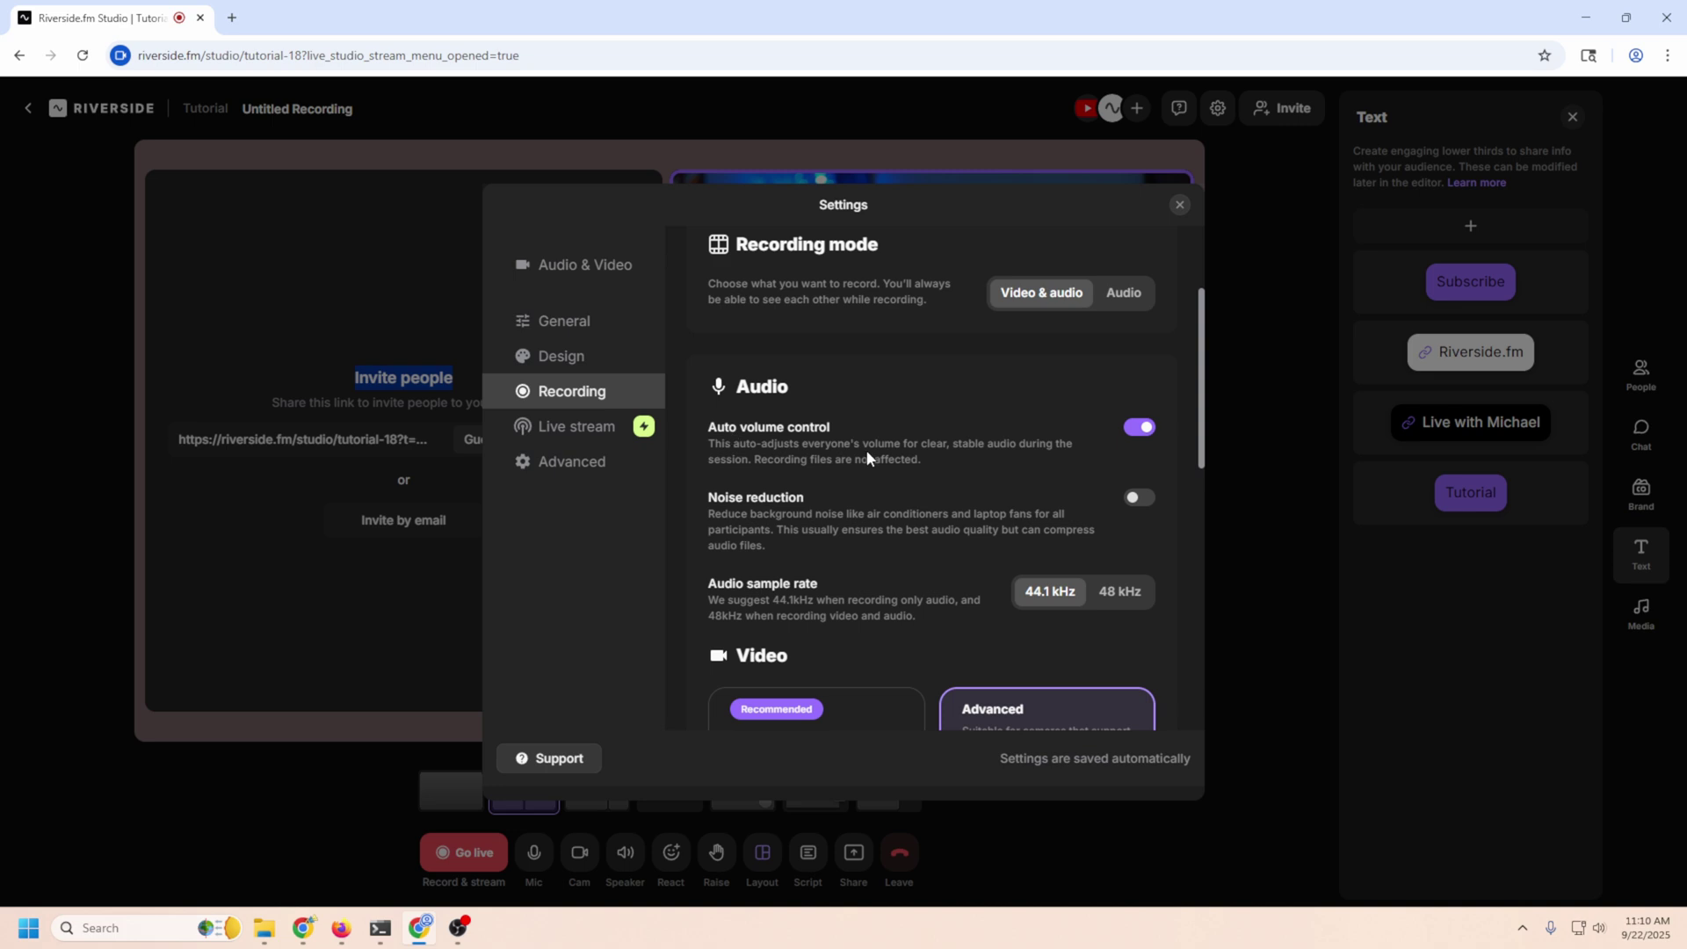
pyautogui.scroll(-2, 866, 457)
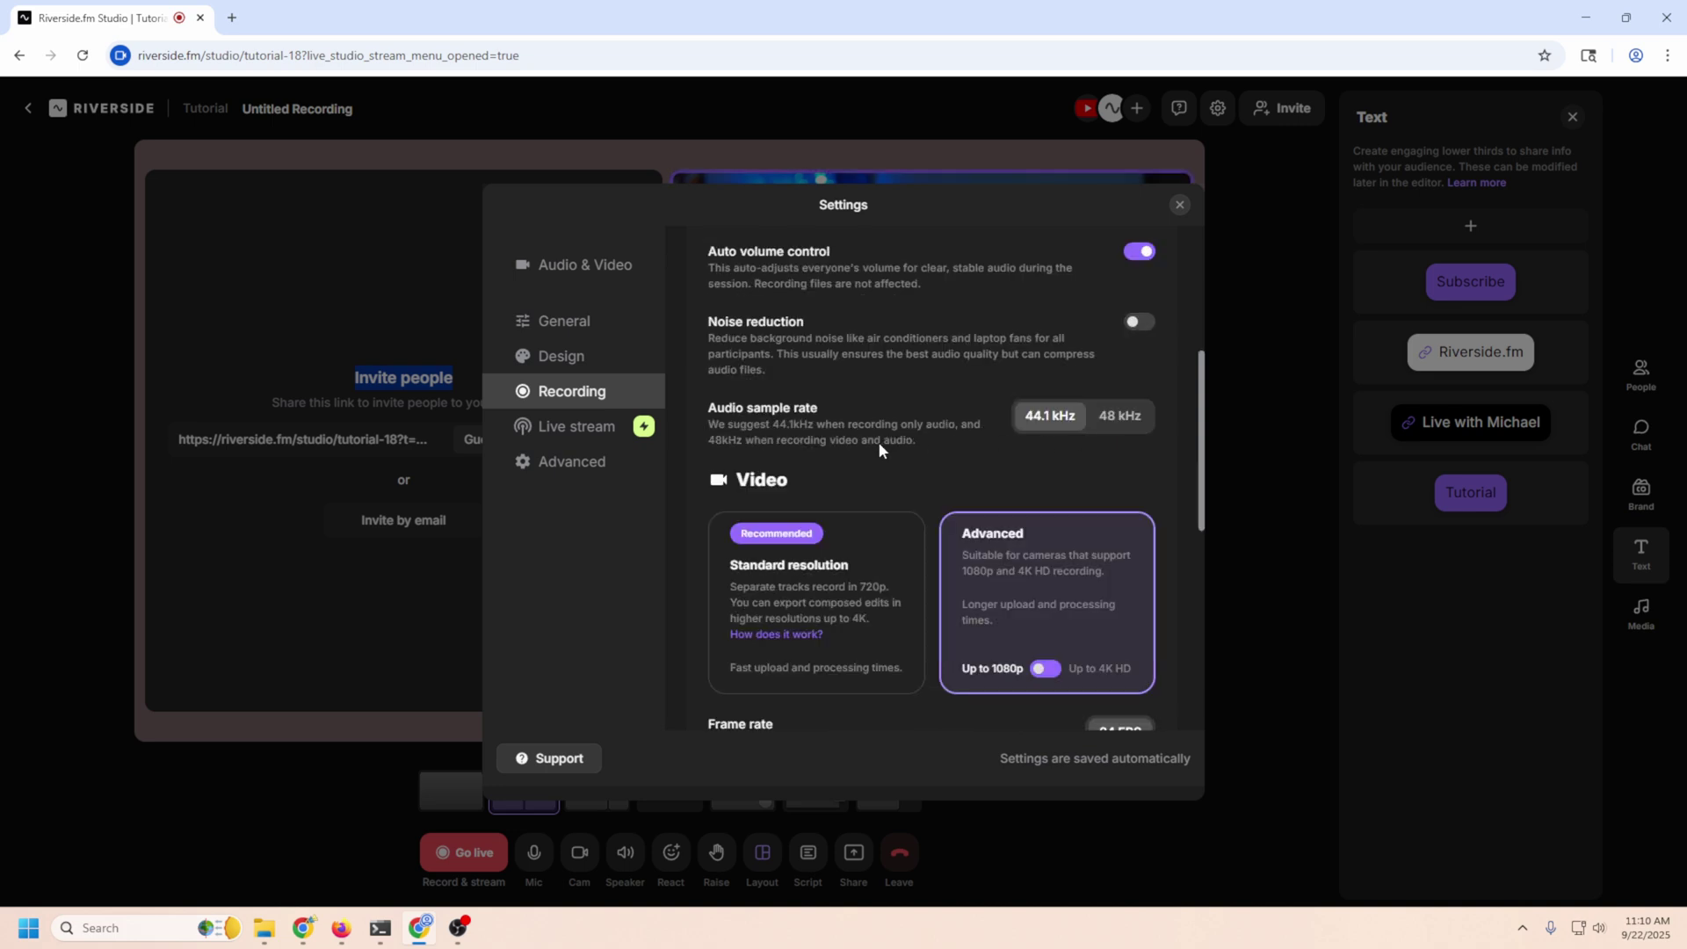
pyautogui.scroll(-10, 984, 654)
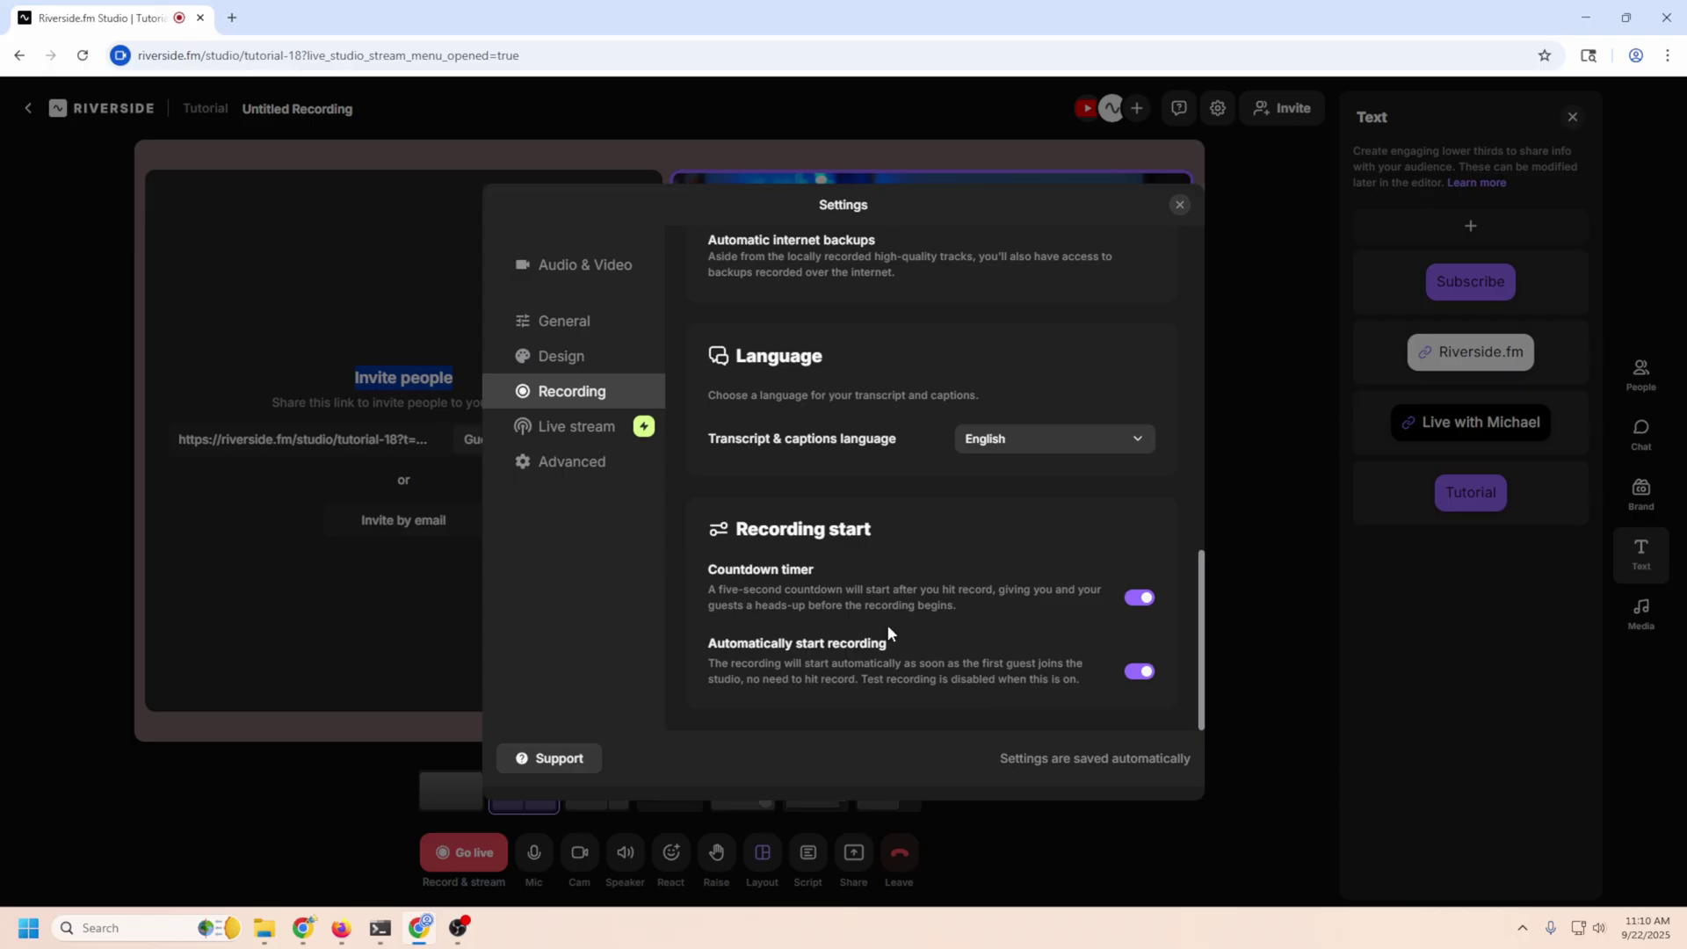
# Step: Review the Live stream settings: YouTube destination, 720p resolution and public chat
pyautogui.click(563, 426)
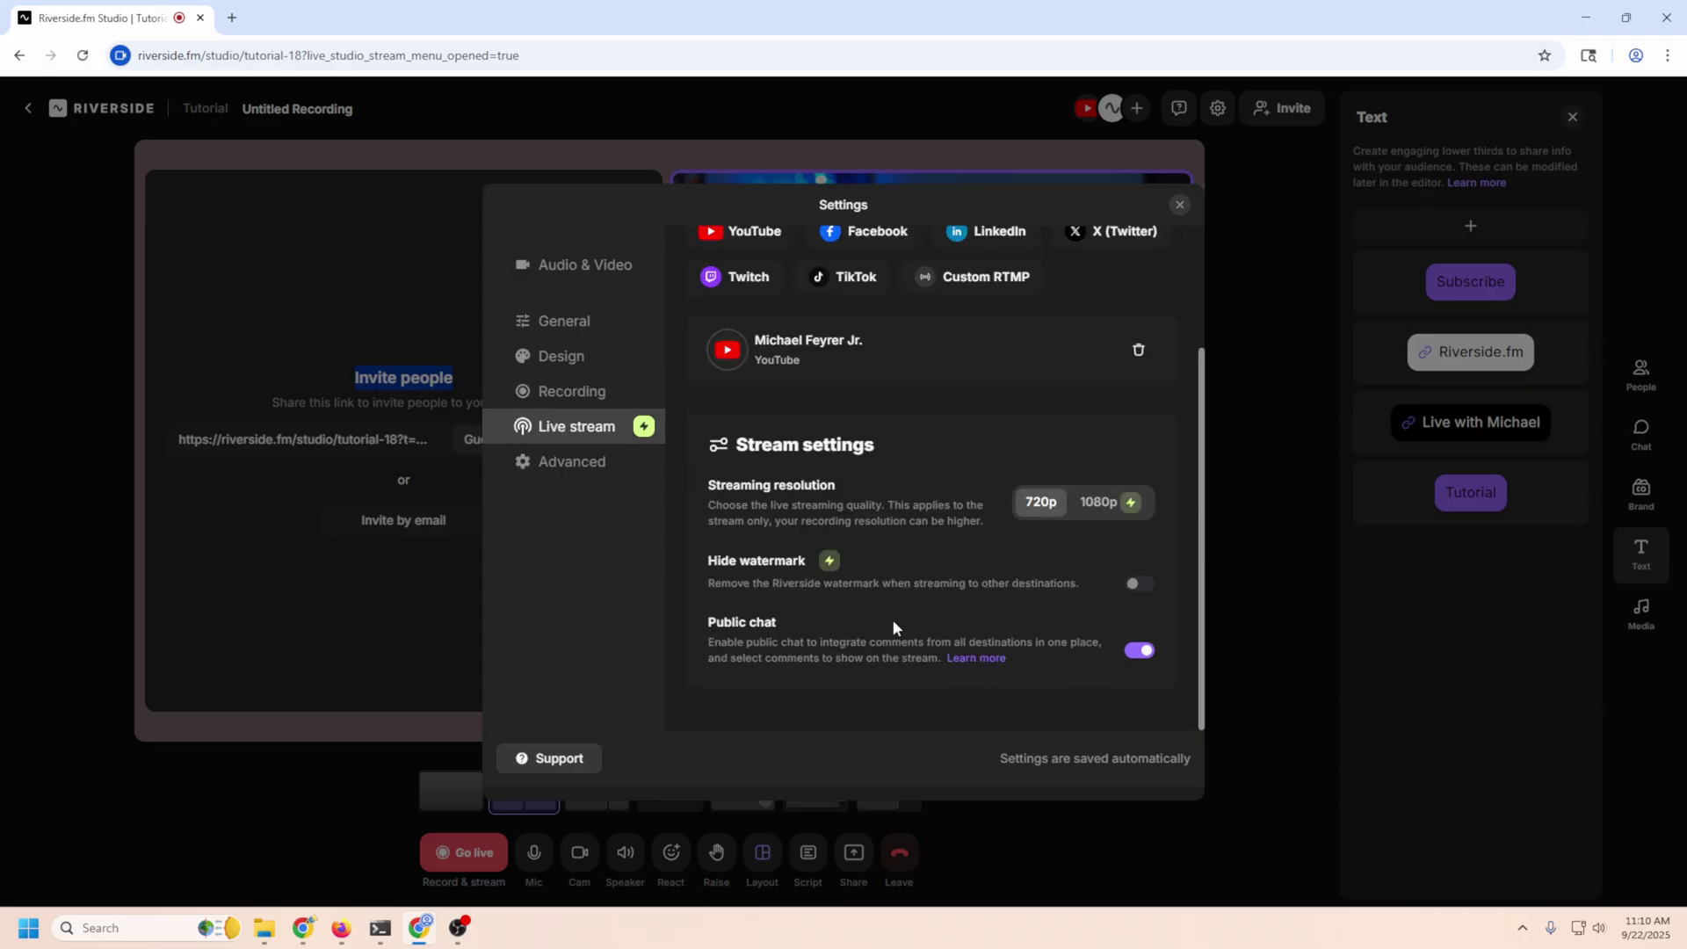
pyautogui.scroll(2, 843, 606)
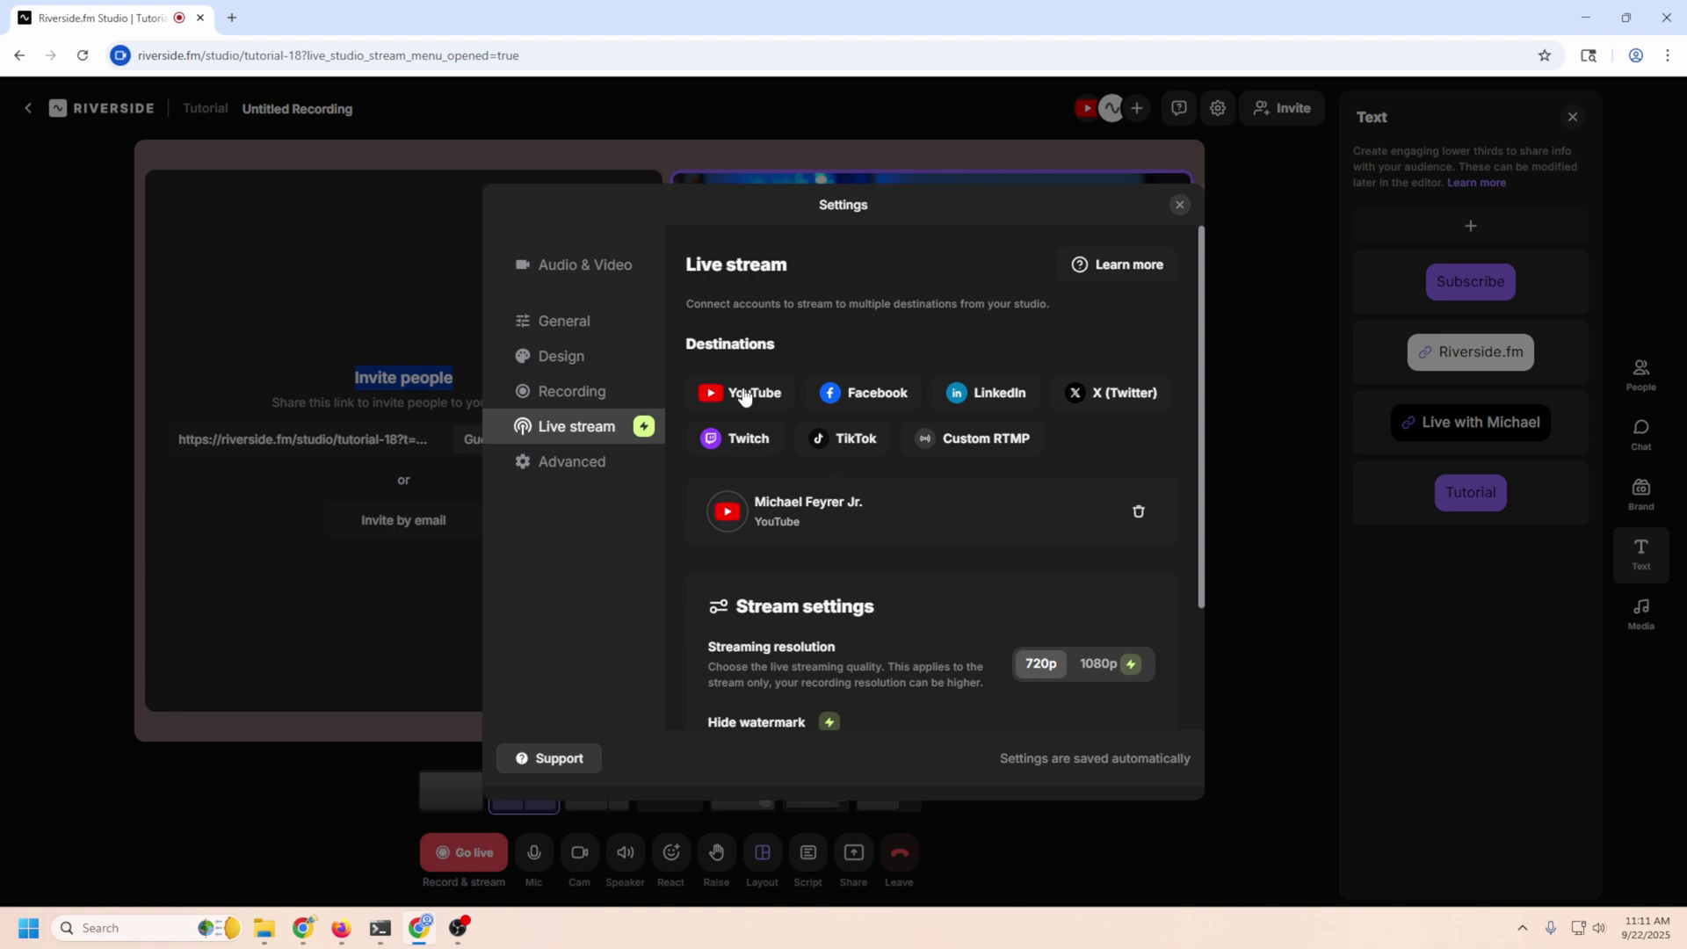
pyautogui.scroll(-2, 887, 553)
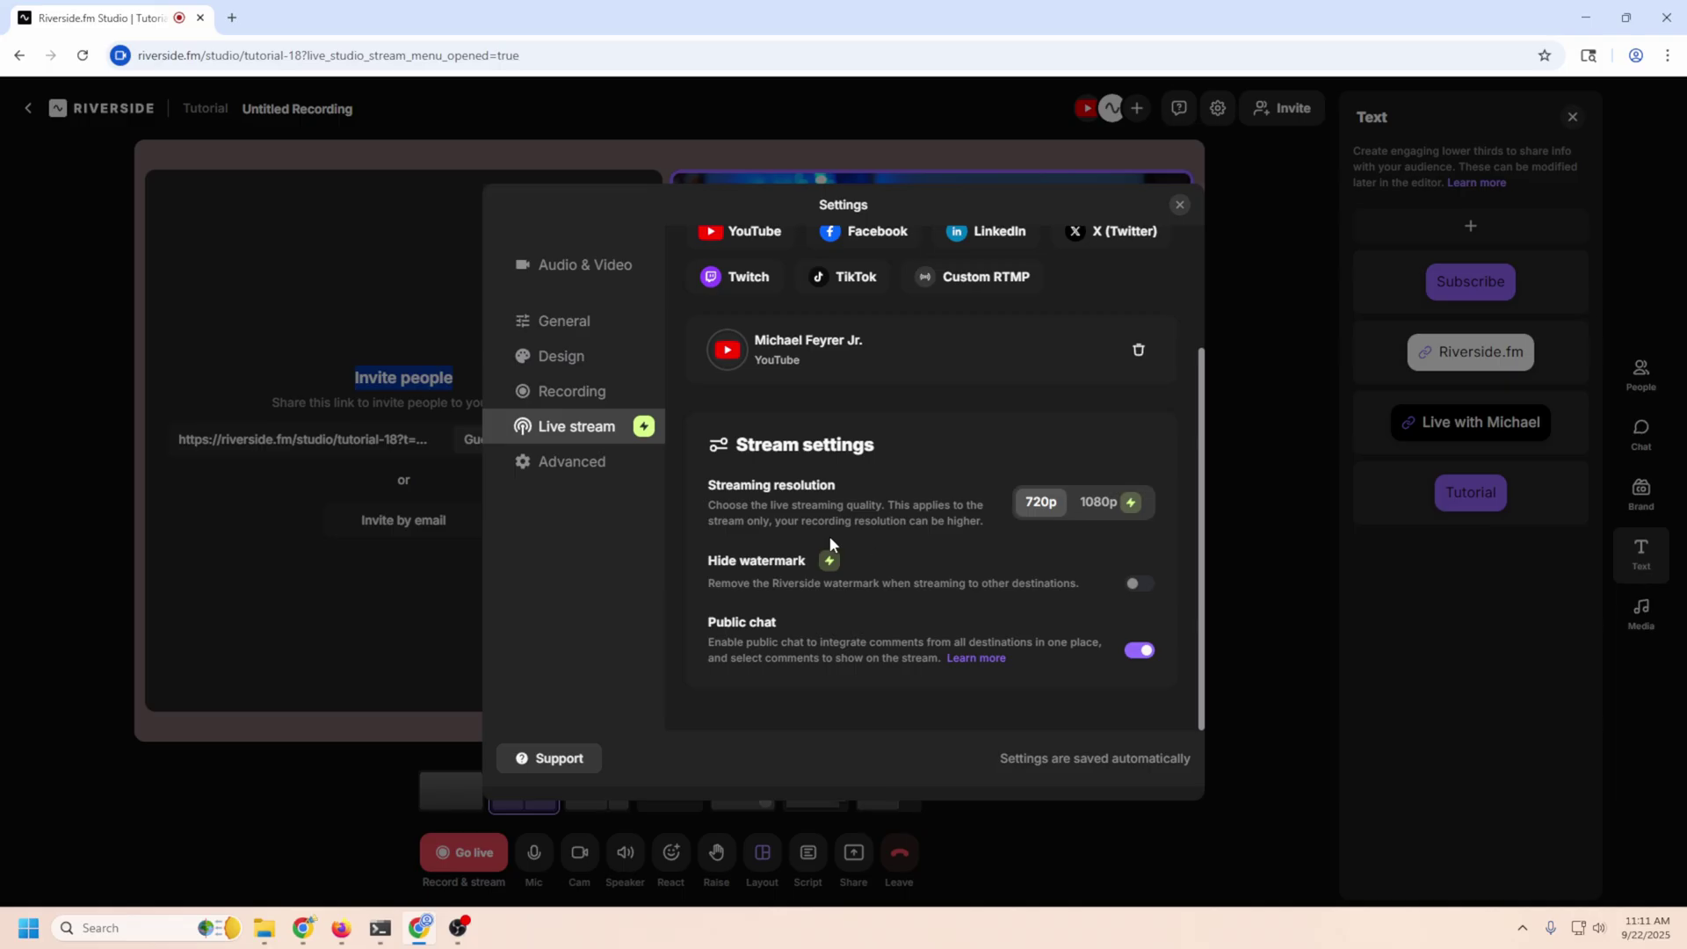
# Step: Scroll through the Advanced settings page, then close Settings to return to the studio
pyautogui.click(549, 463)
pyautogui.scroll(2, 747, 527)
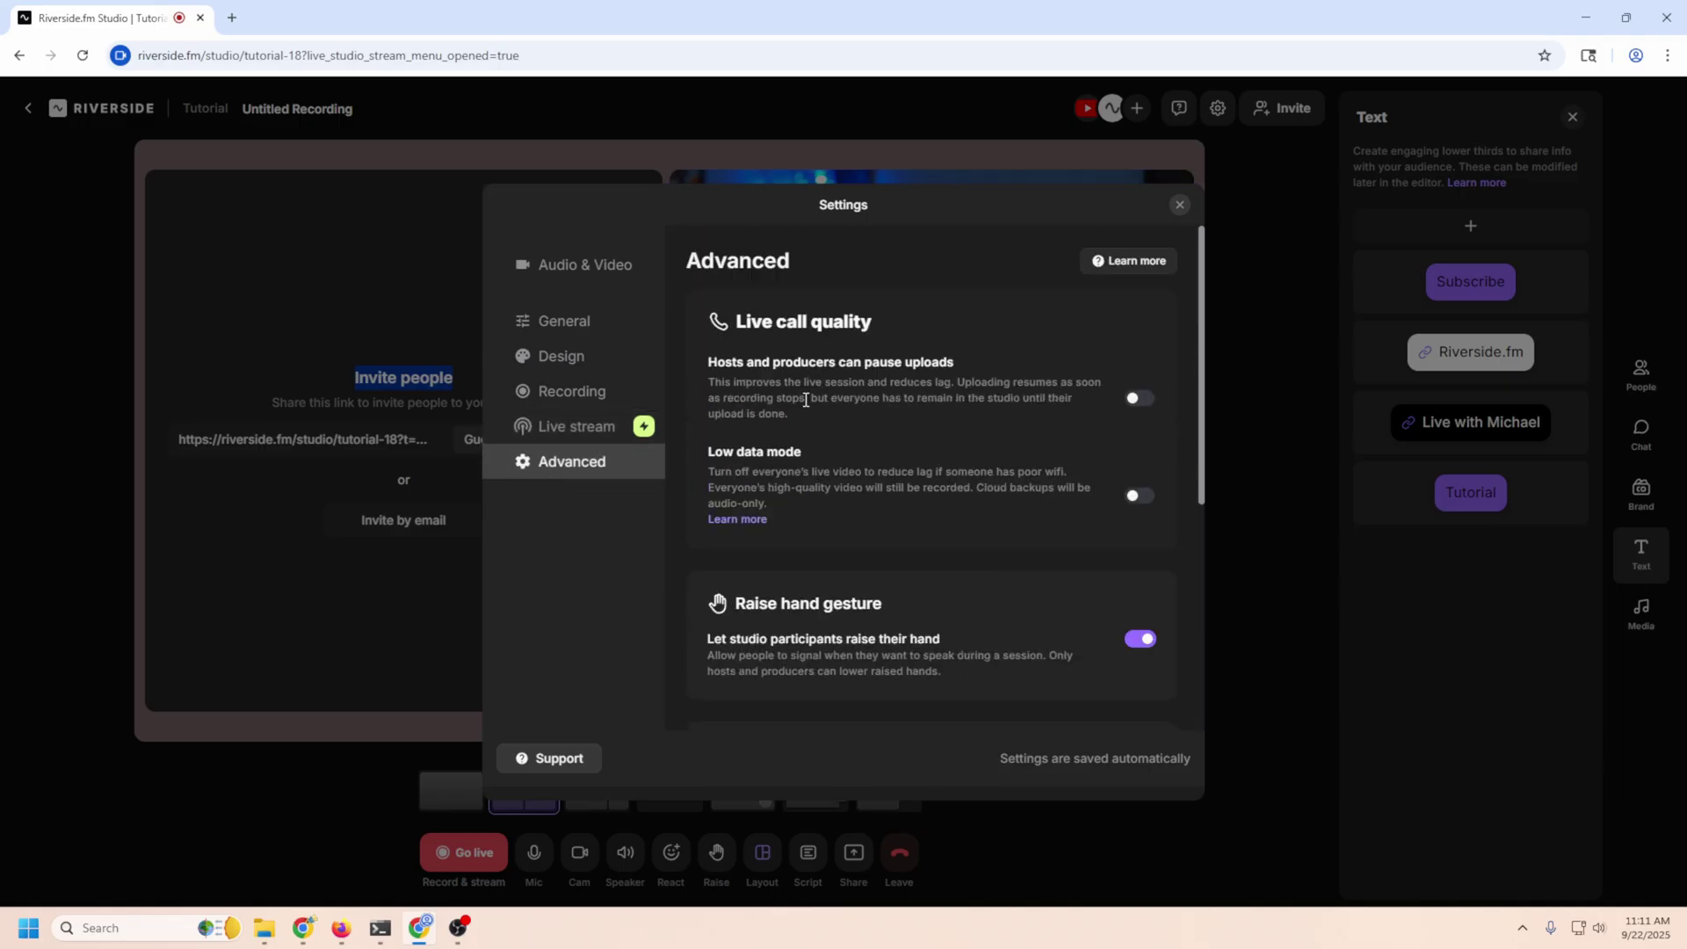
pyautogui.scroll(-2, 841, 546)
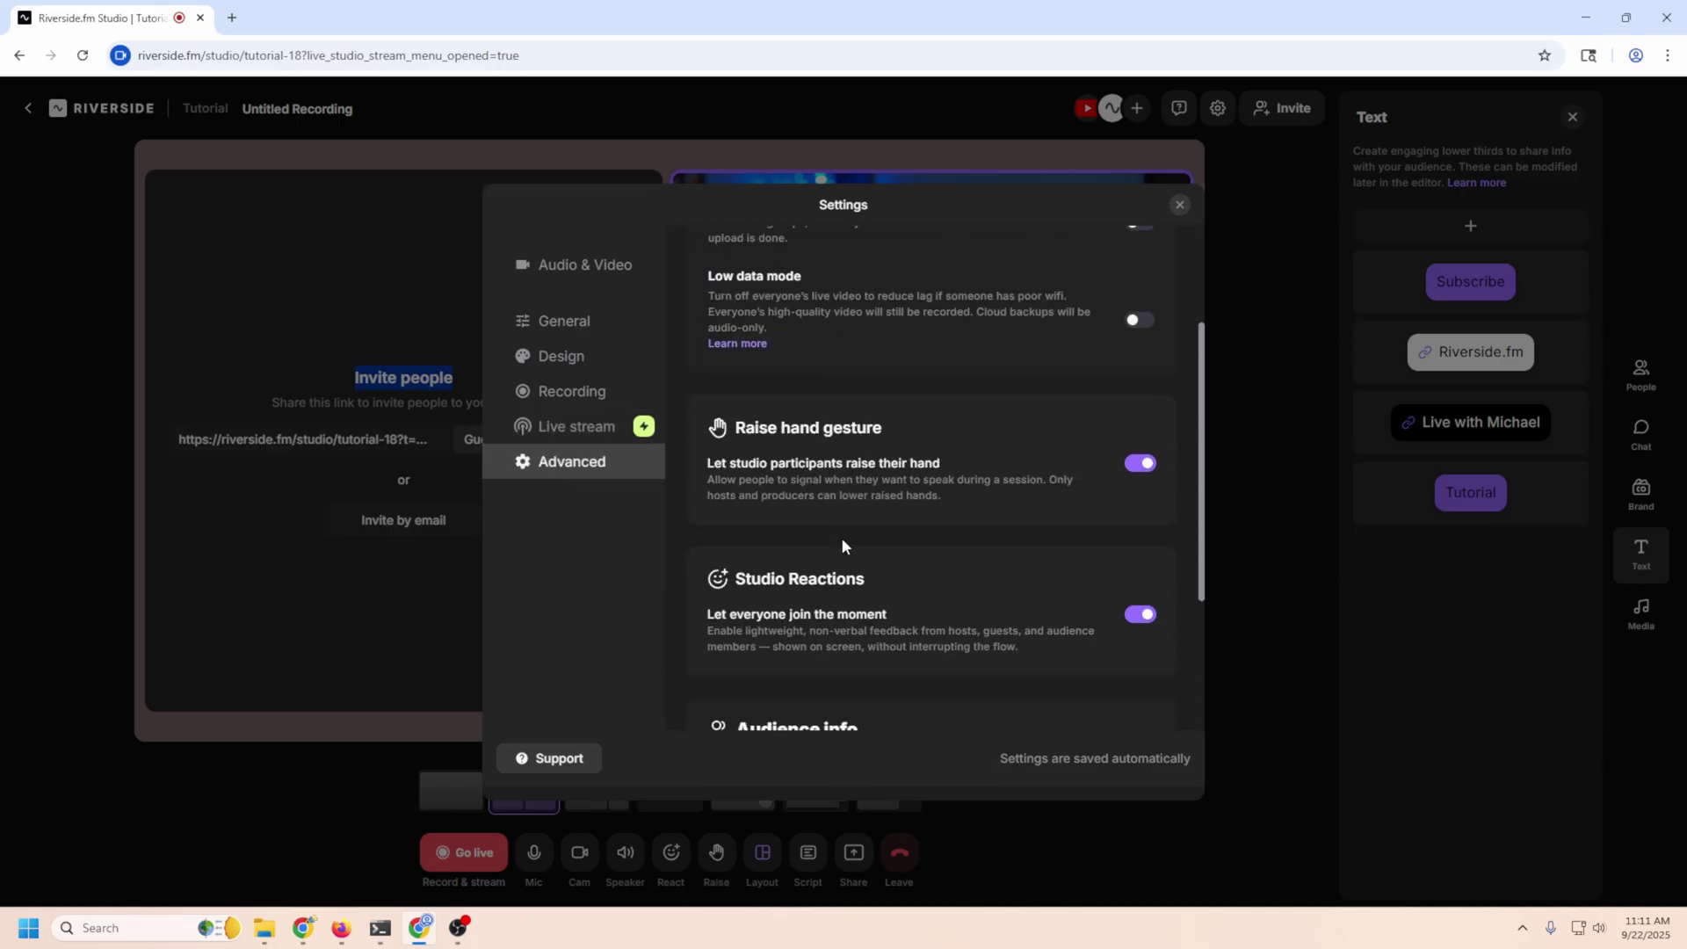
pyautogui.scroll(-3, 933, 560)
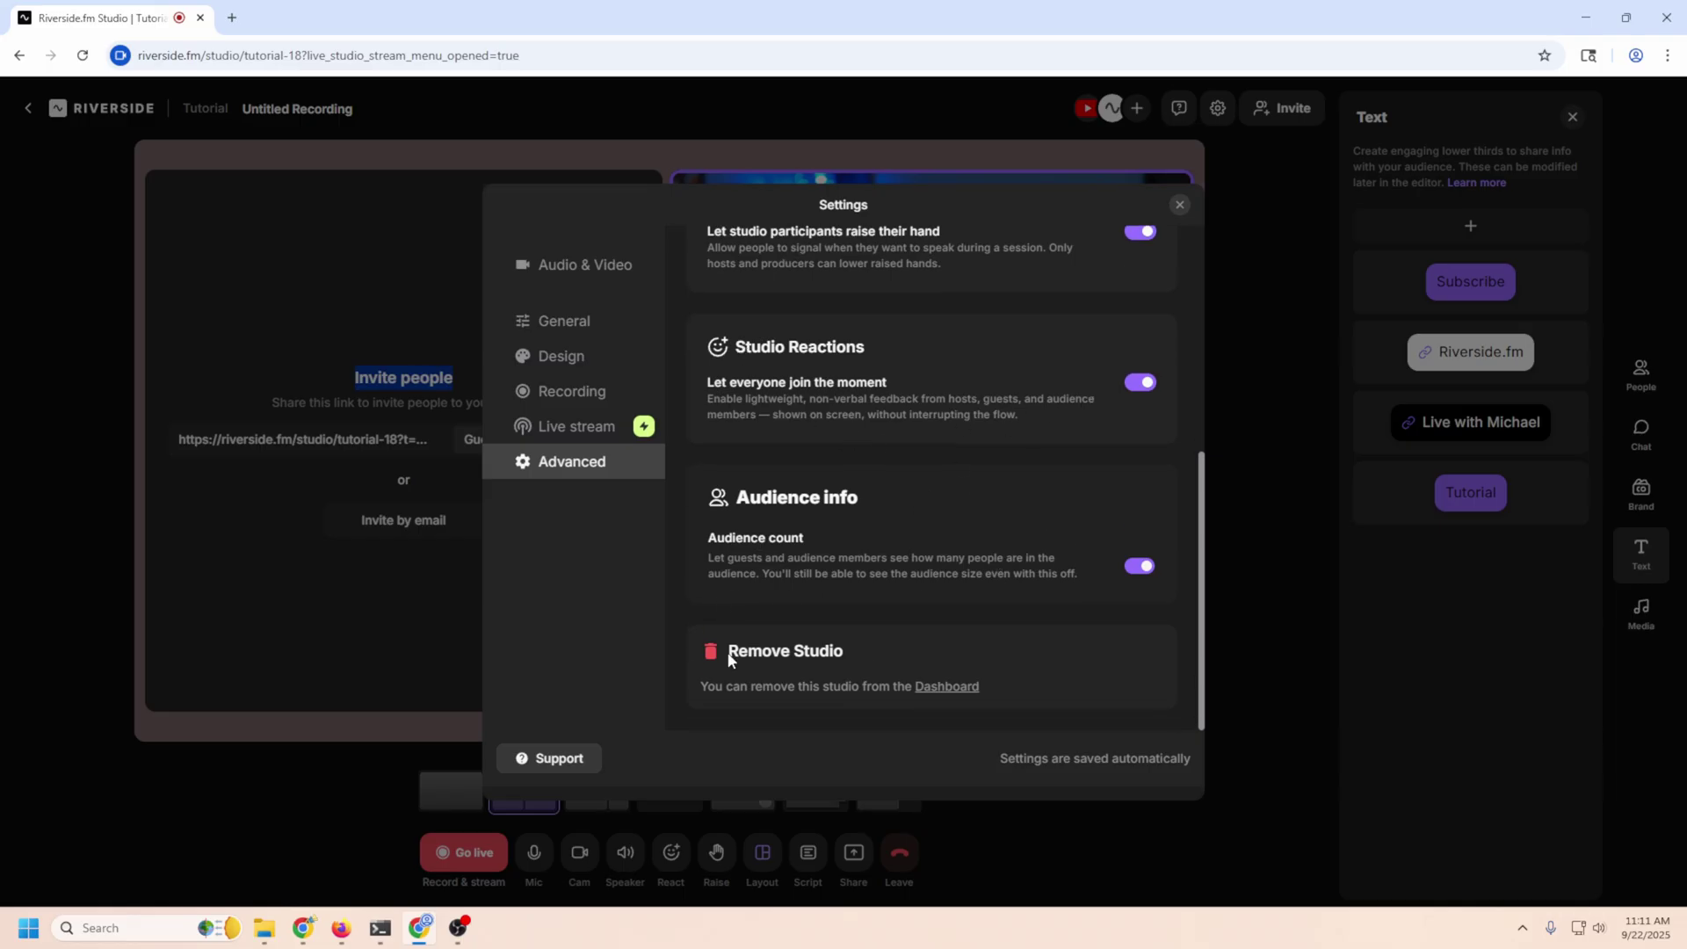
pyautogui.click(1178, 206)
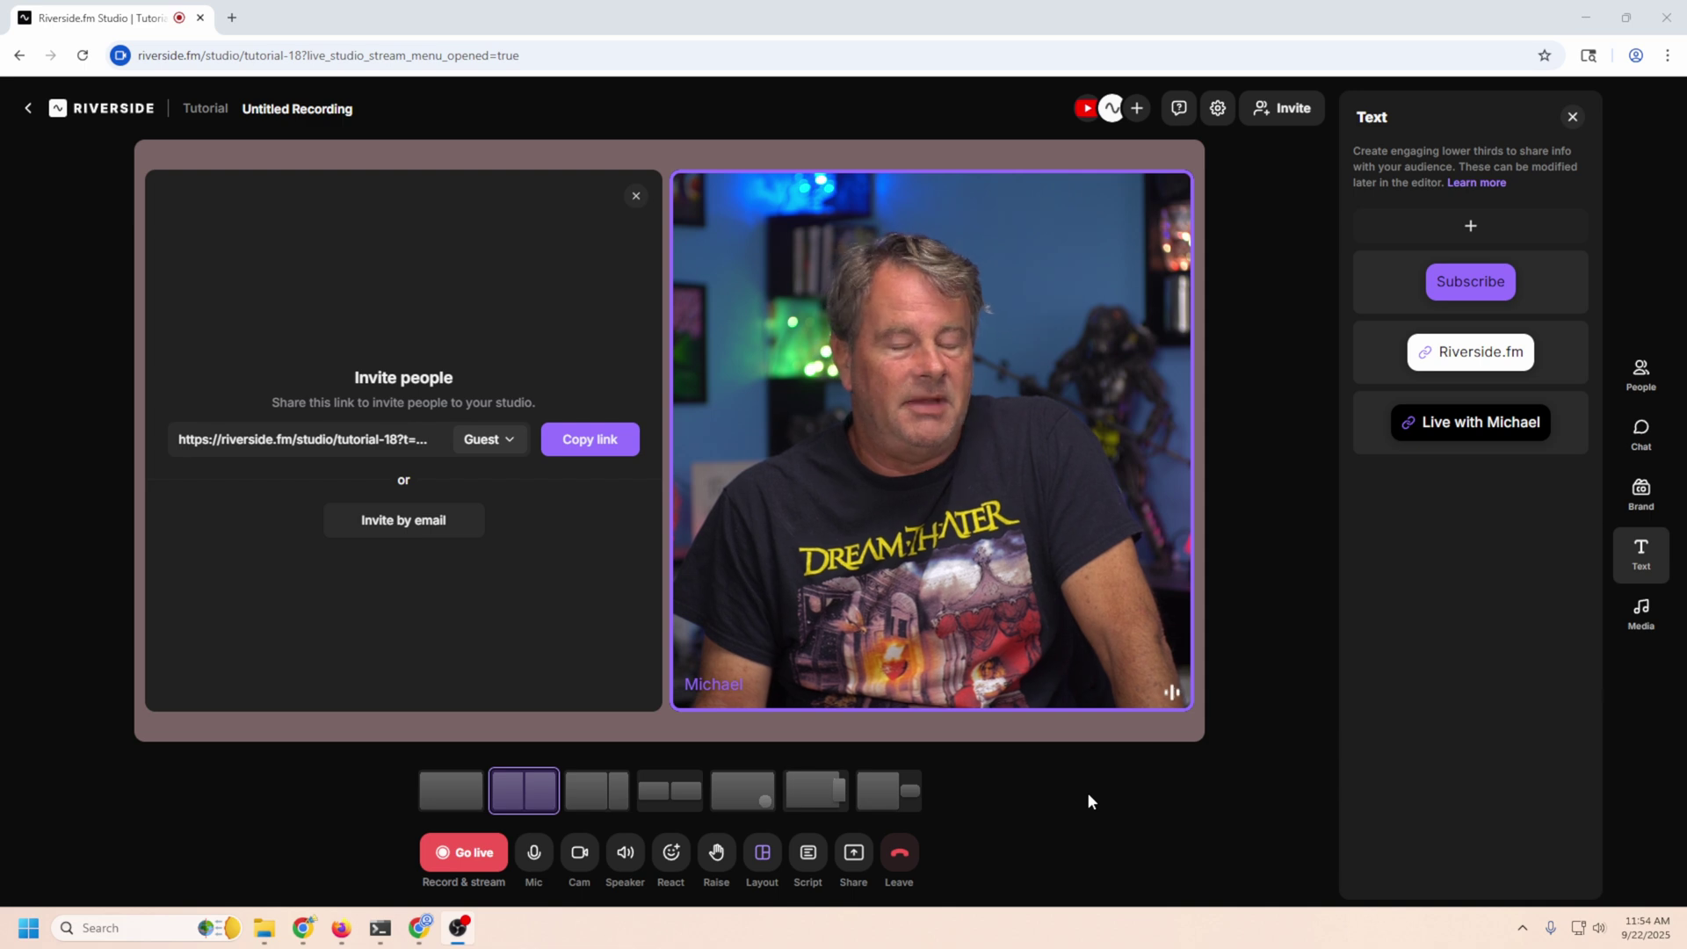
# Step: Try several stage layouts and settle on the wide side-by-side layout
pyautogui.click(456, 797)
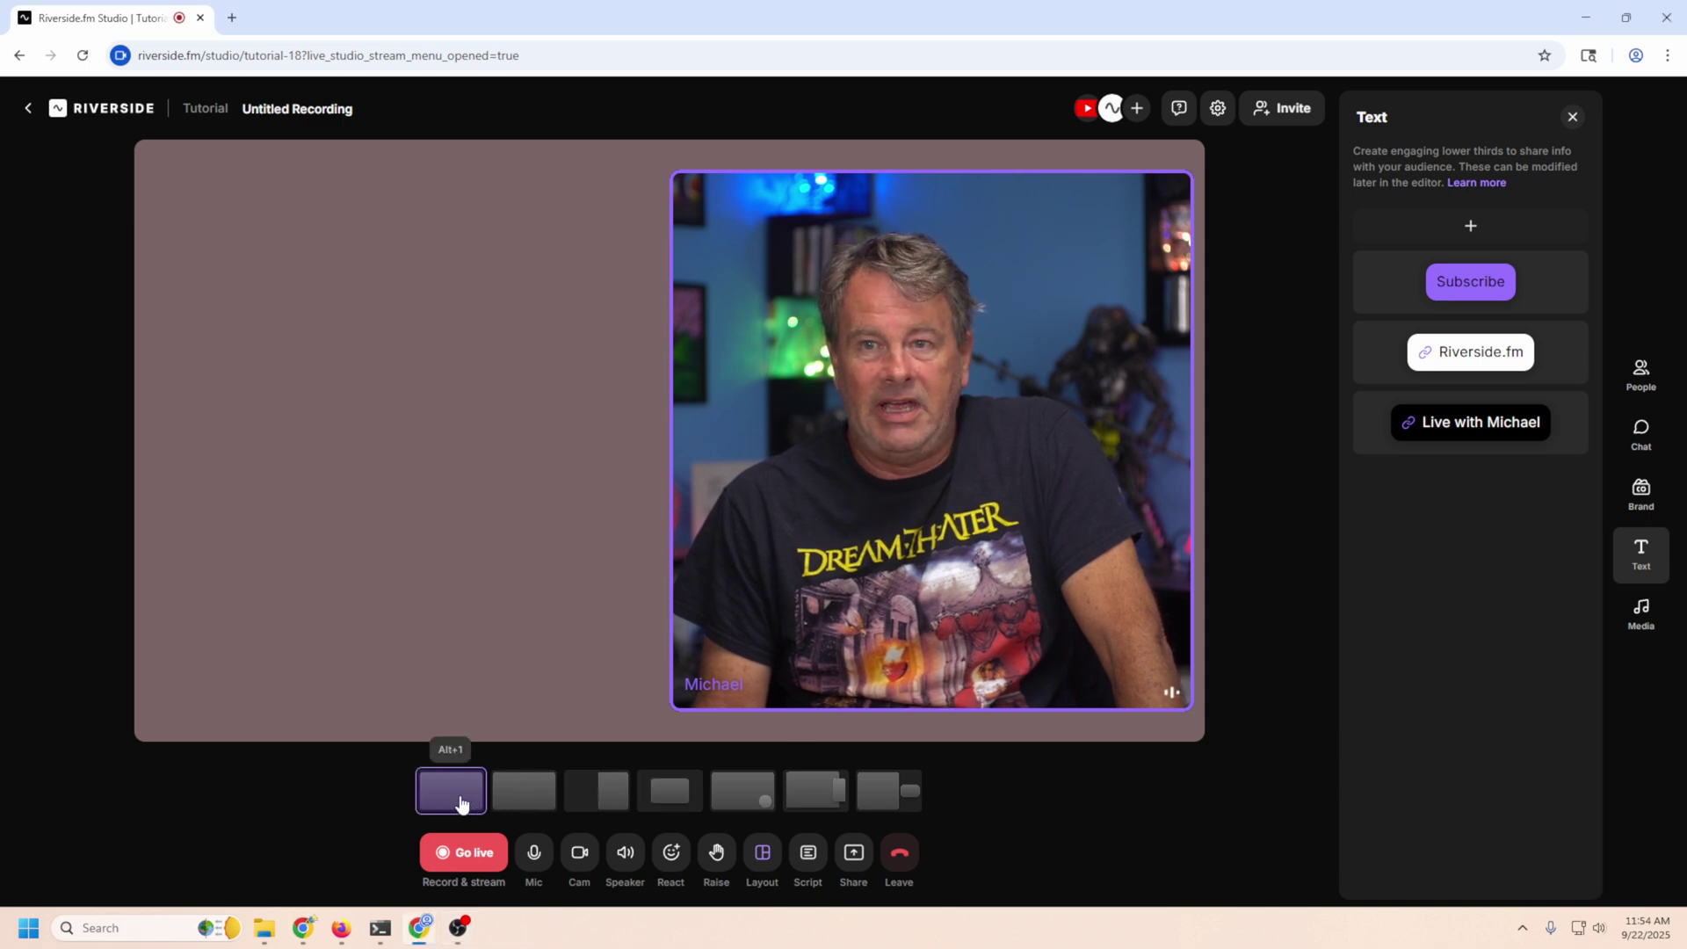
pyautogui.click(508, 803)
pyautogui.click(583, 803)
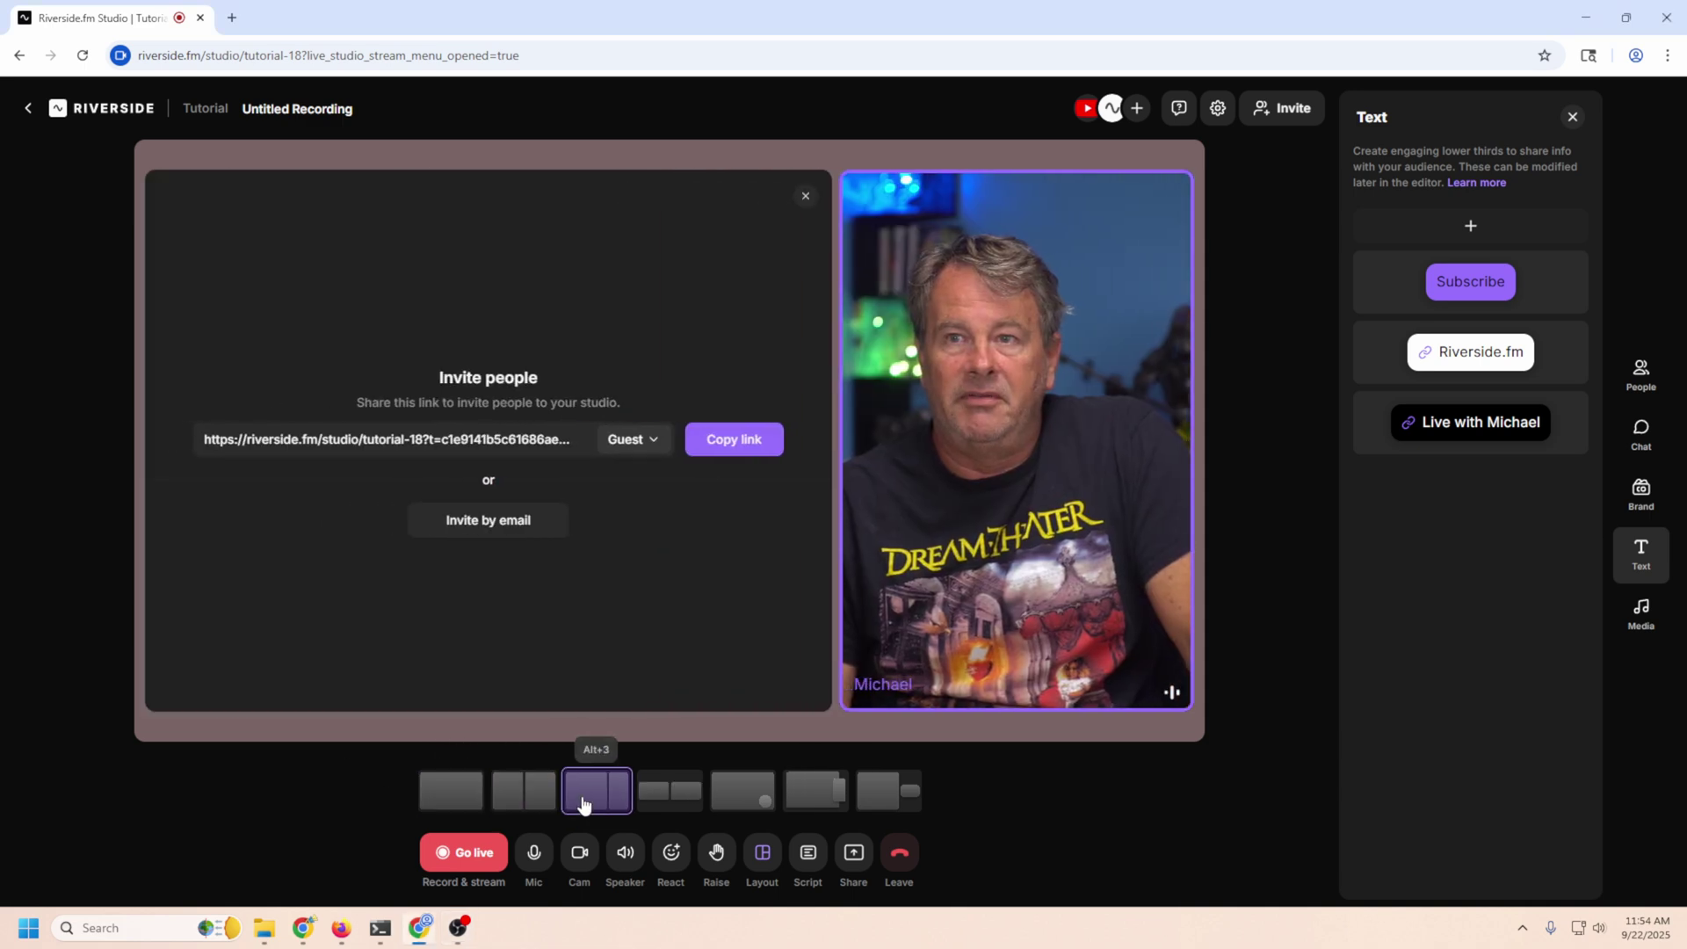
pyautogui.click(663, 810)
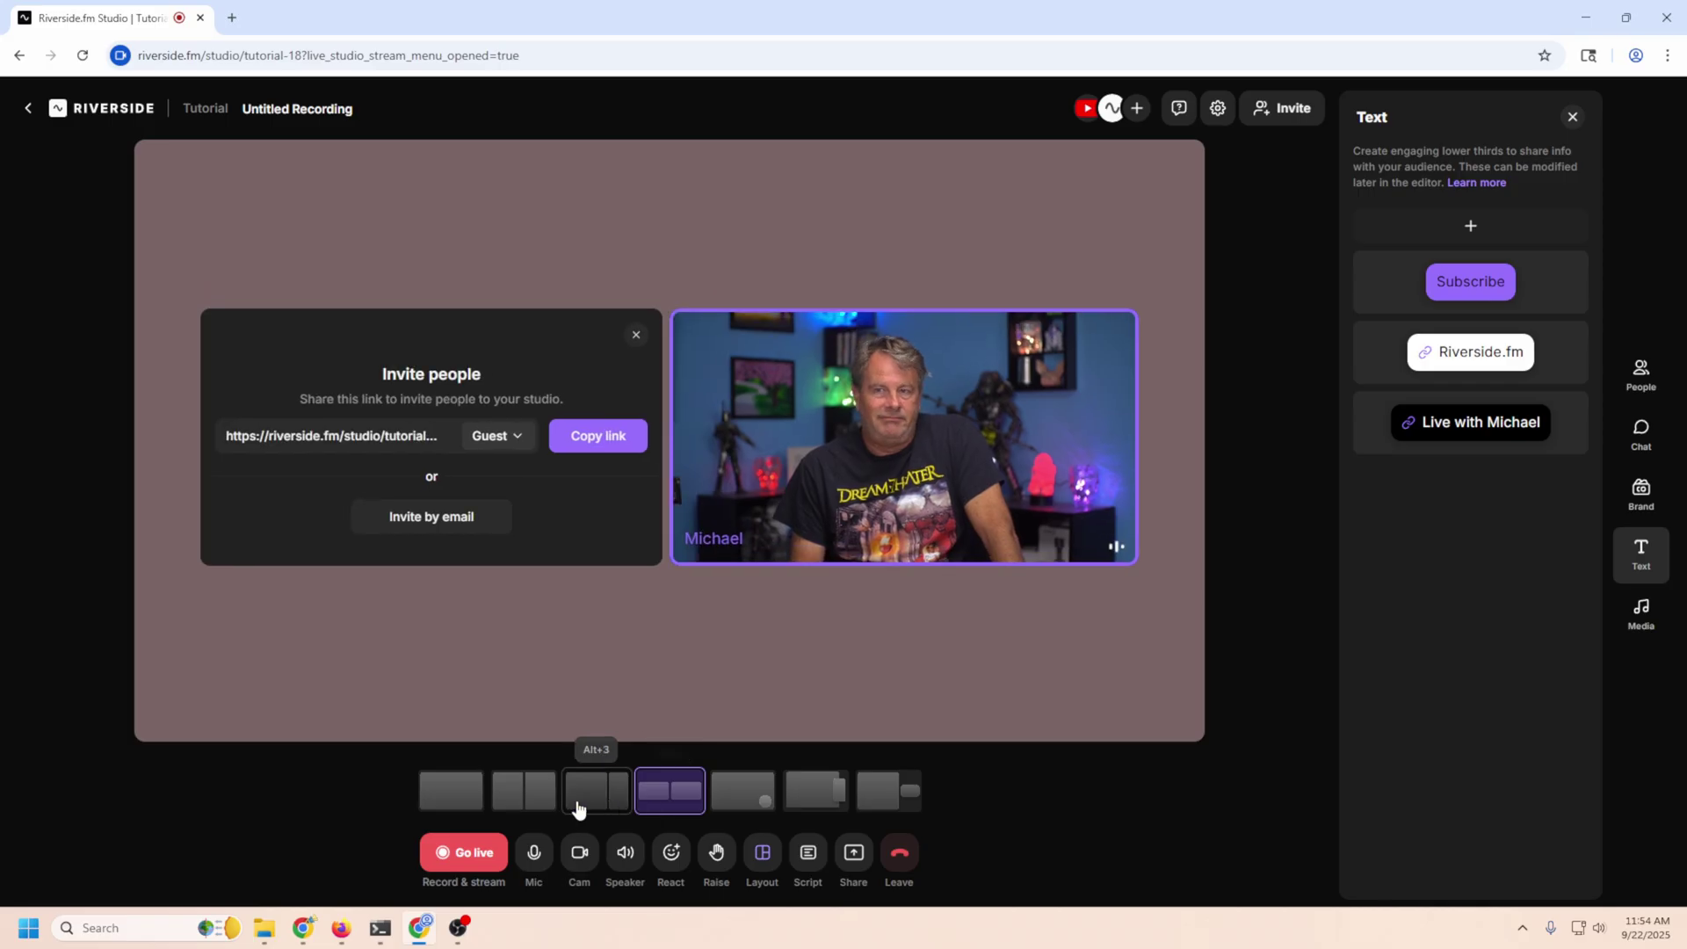
pyautogui.click(526, 805)
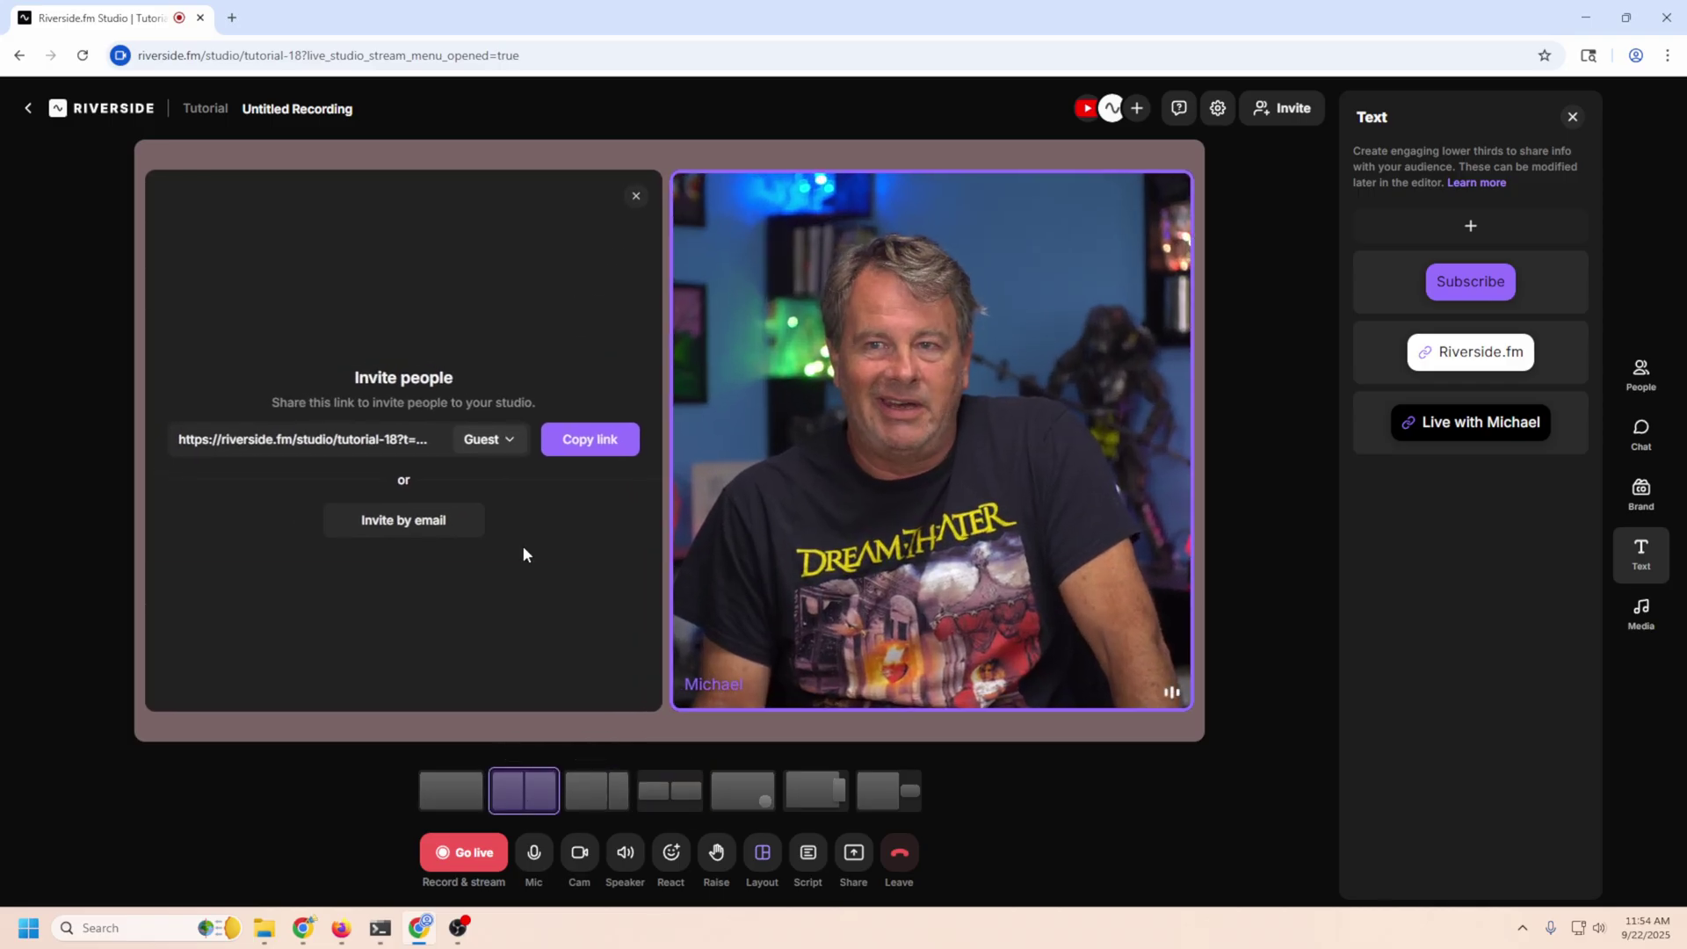
# Step: Send a Funny laughing reaction onto the host's video
pyautogui.moveTo(470, 872)
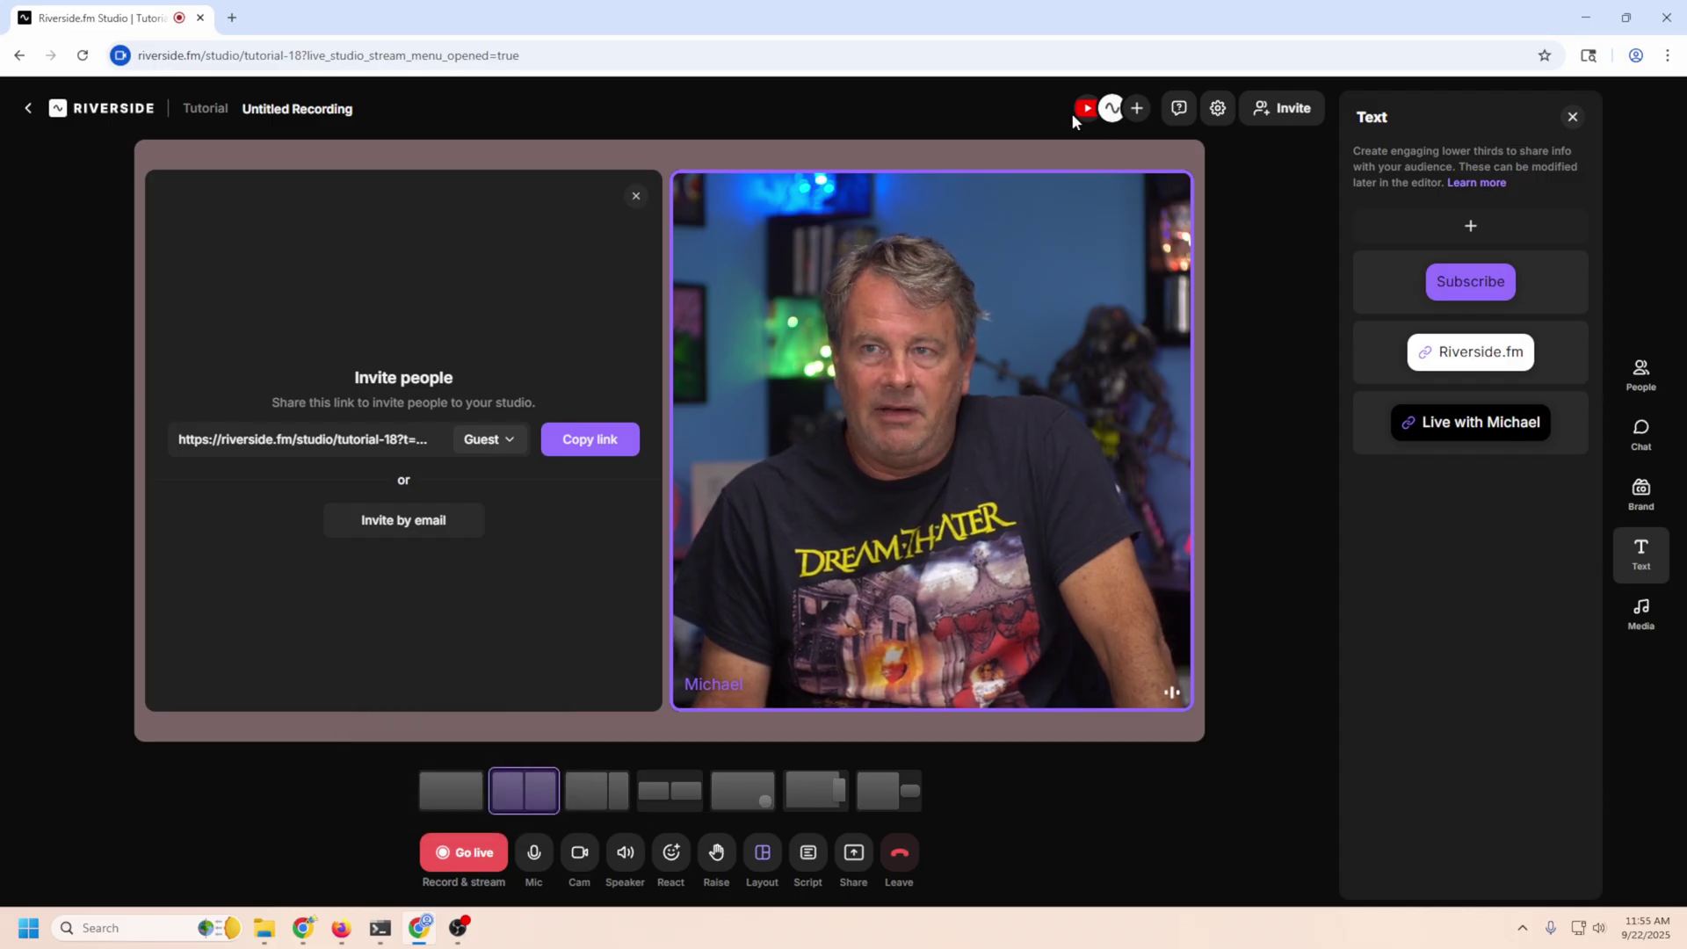
pyautogui.moveTo(533, 868)
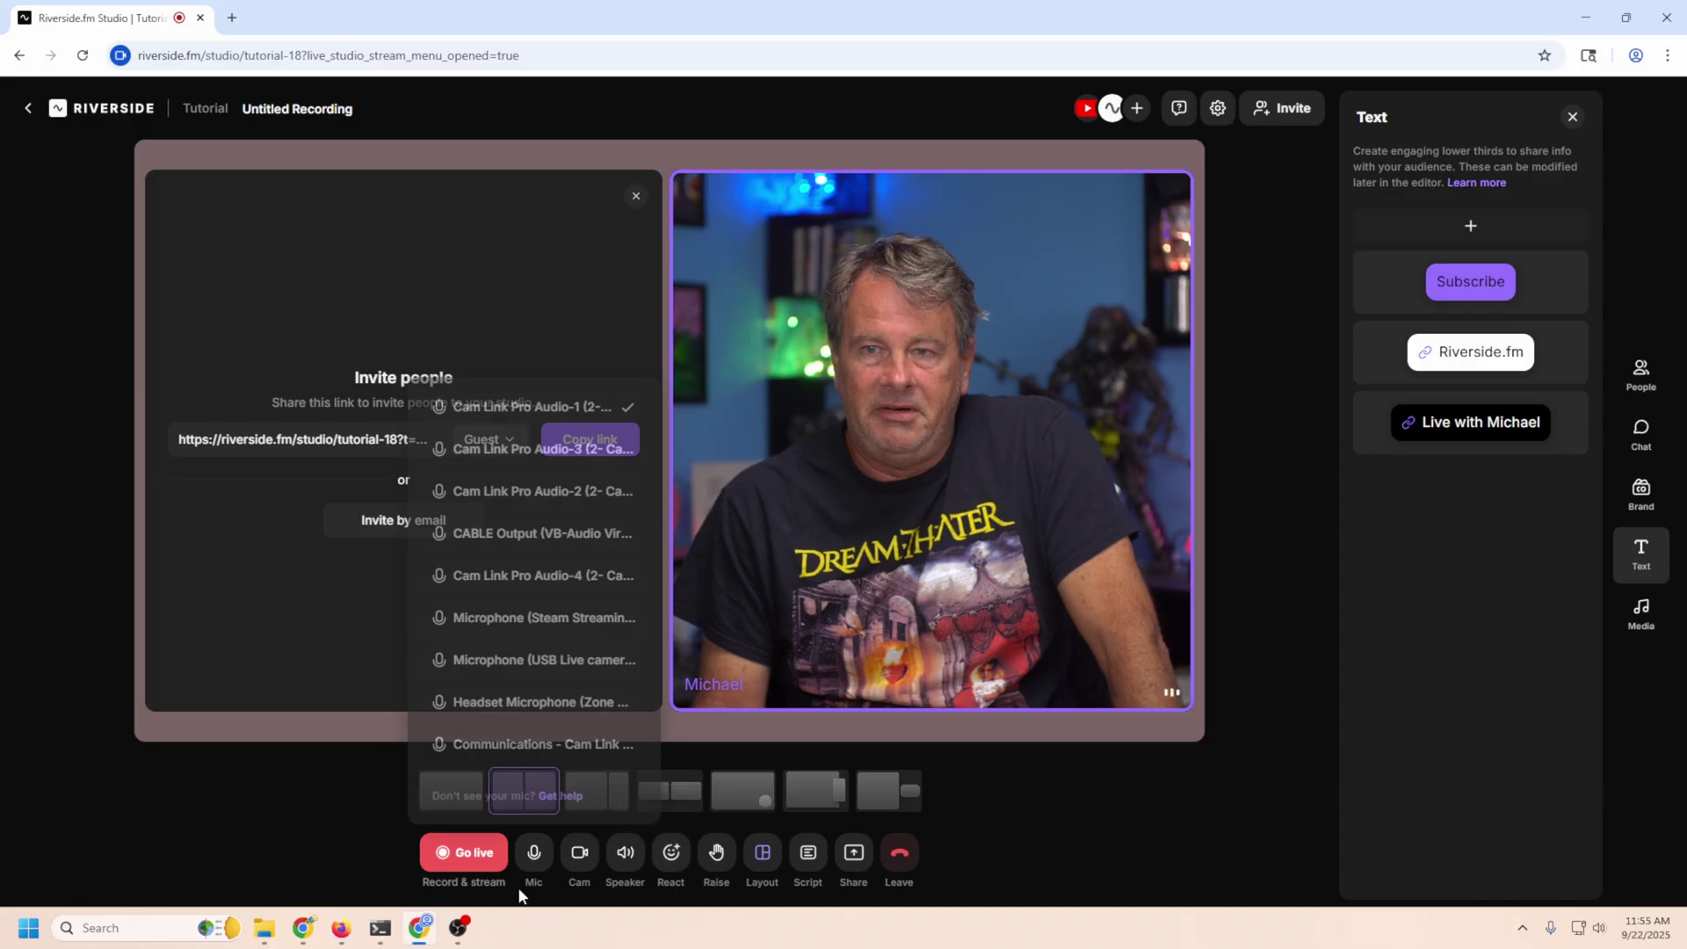
pyautogui.moveTo(592, 868)
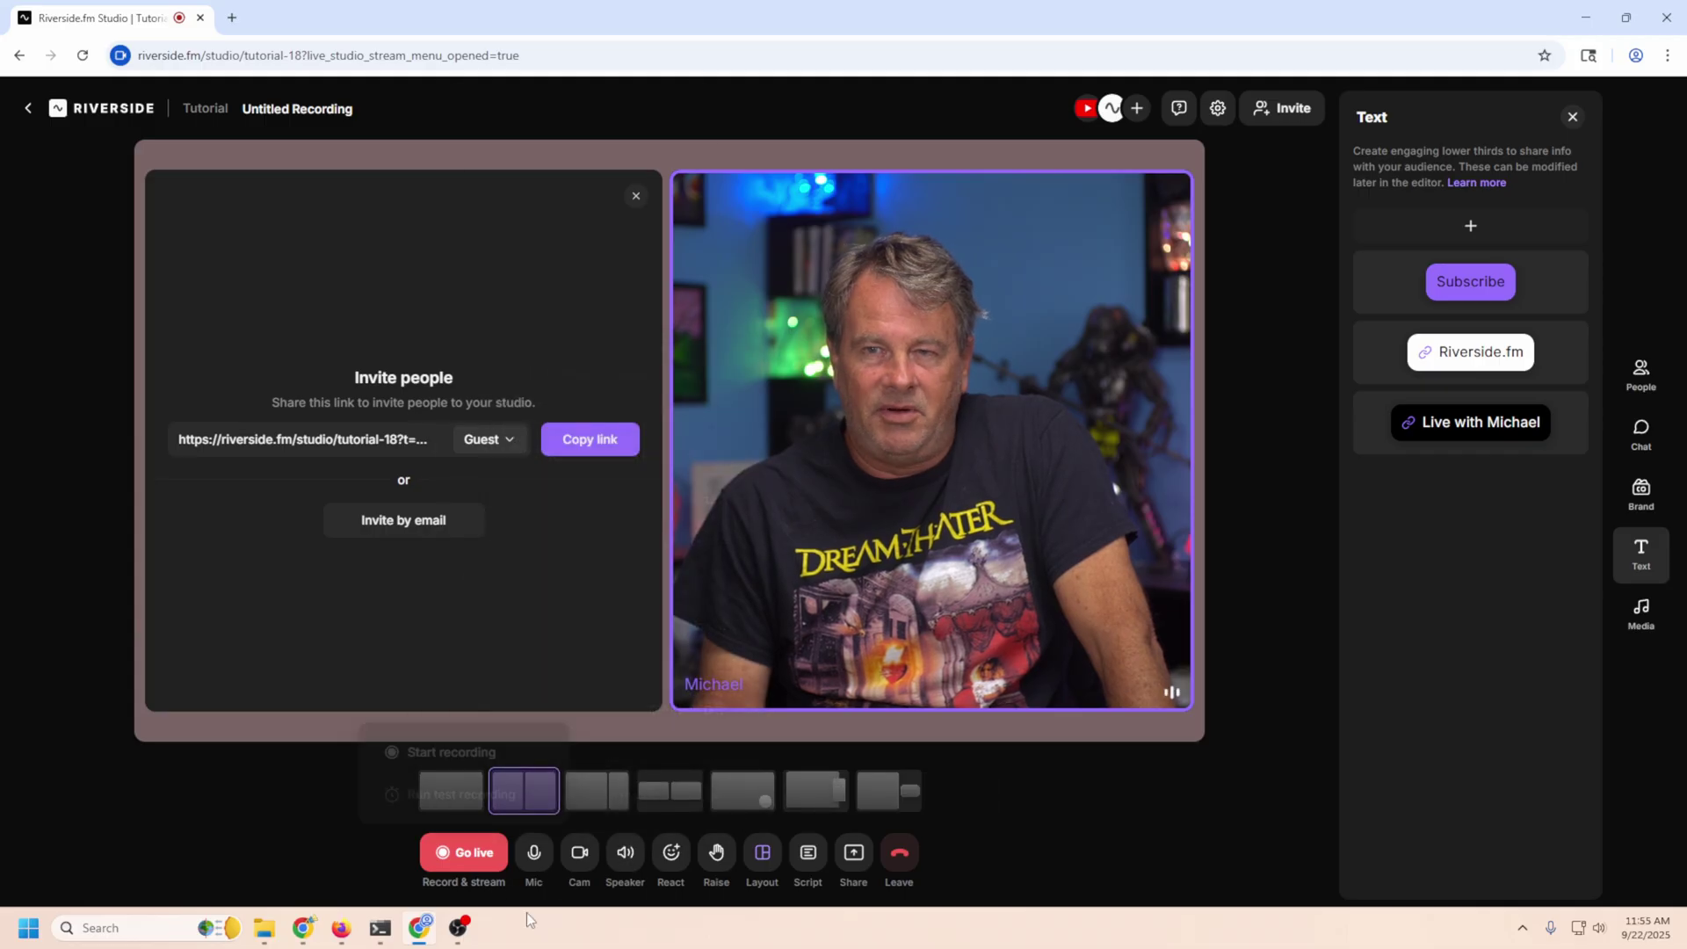
pyautogui.moveTo(670, 856)
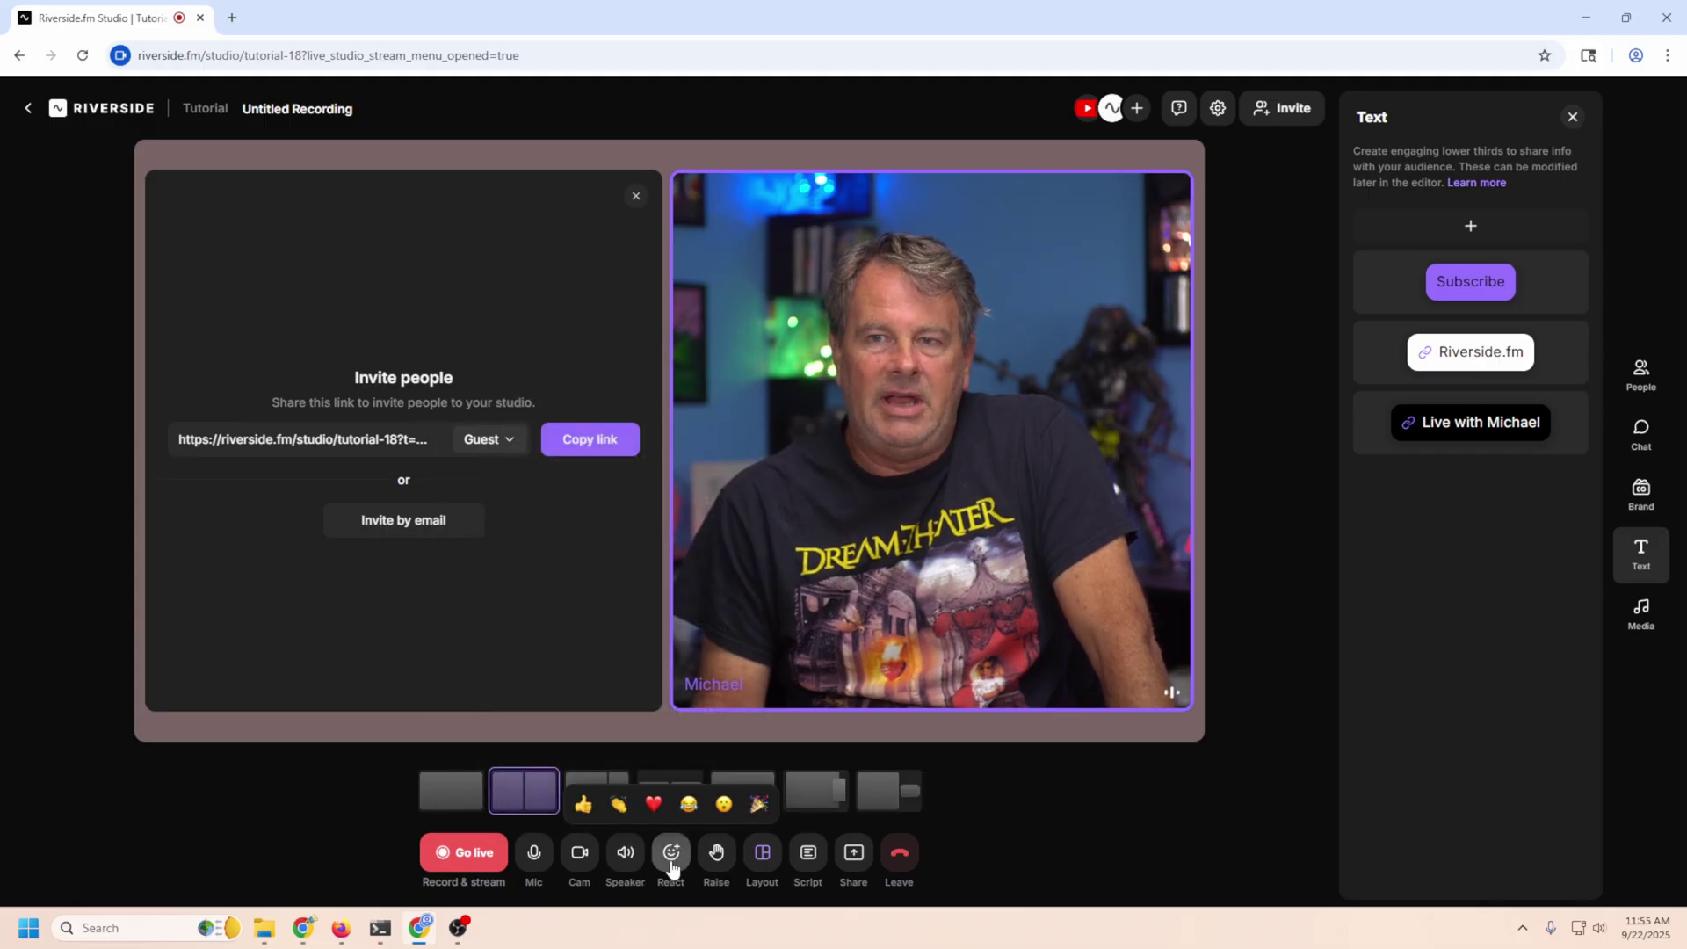
pyautogui.click(689, 804)
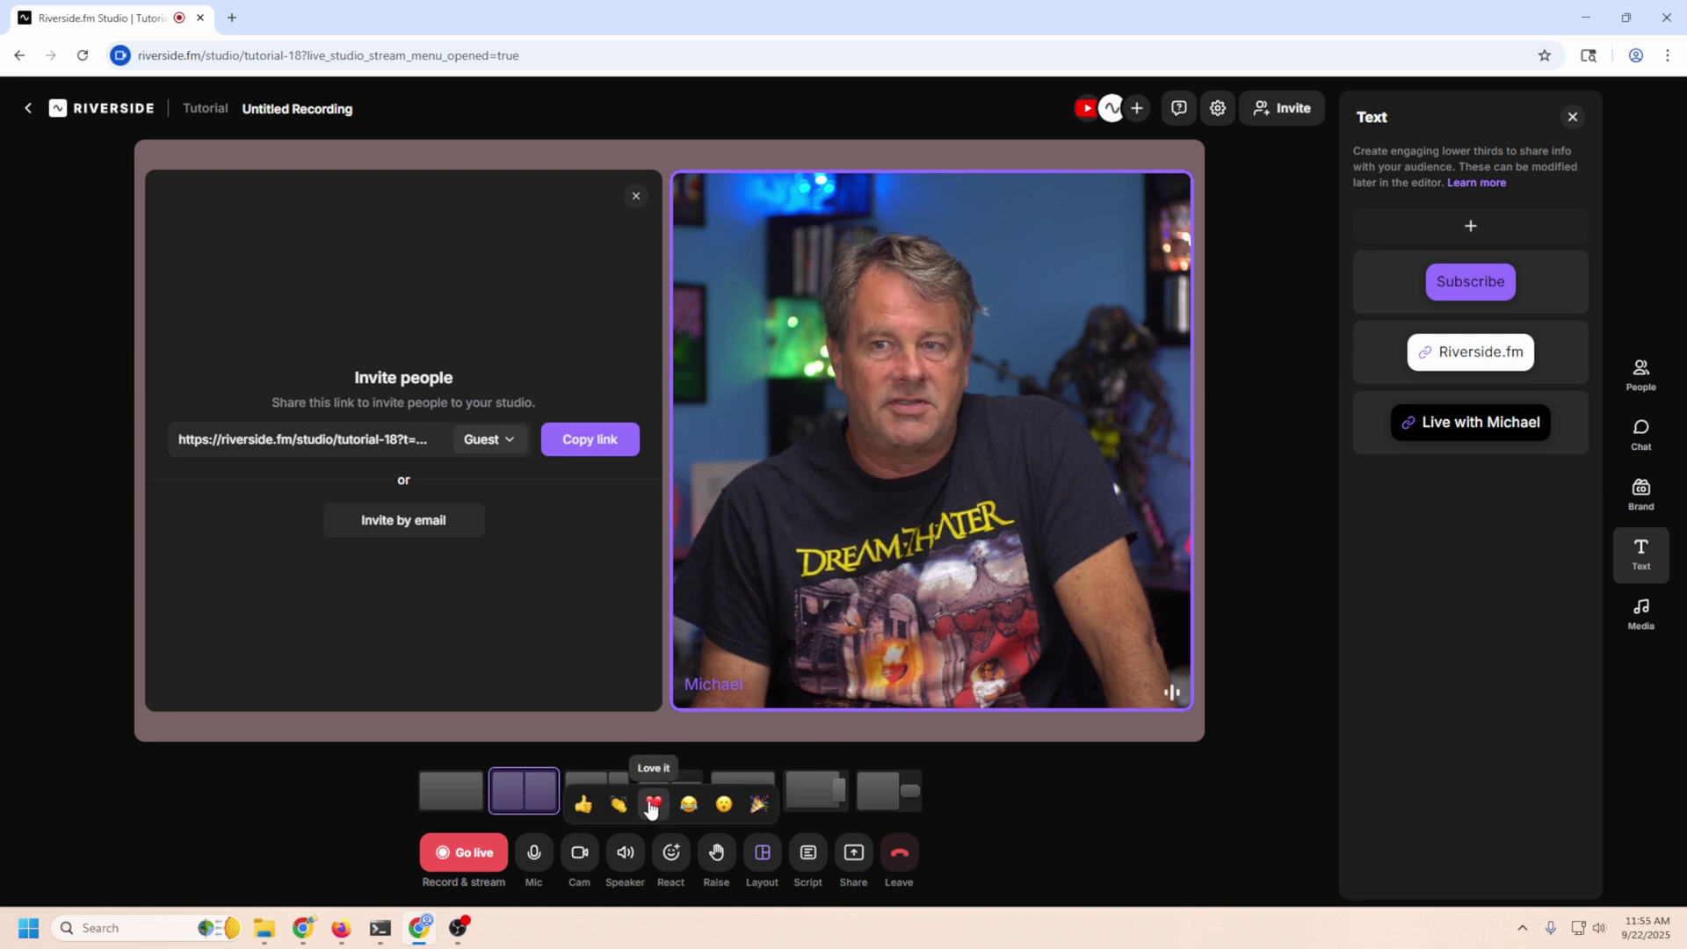
# Step: Raise and lower a hand, and hide then restore the layout choices row
pyautogui.moveTo(671, 856)
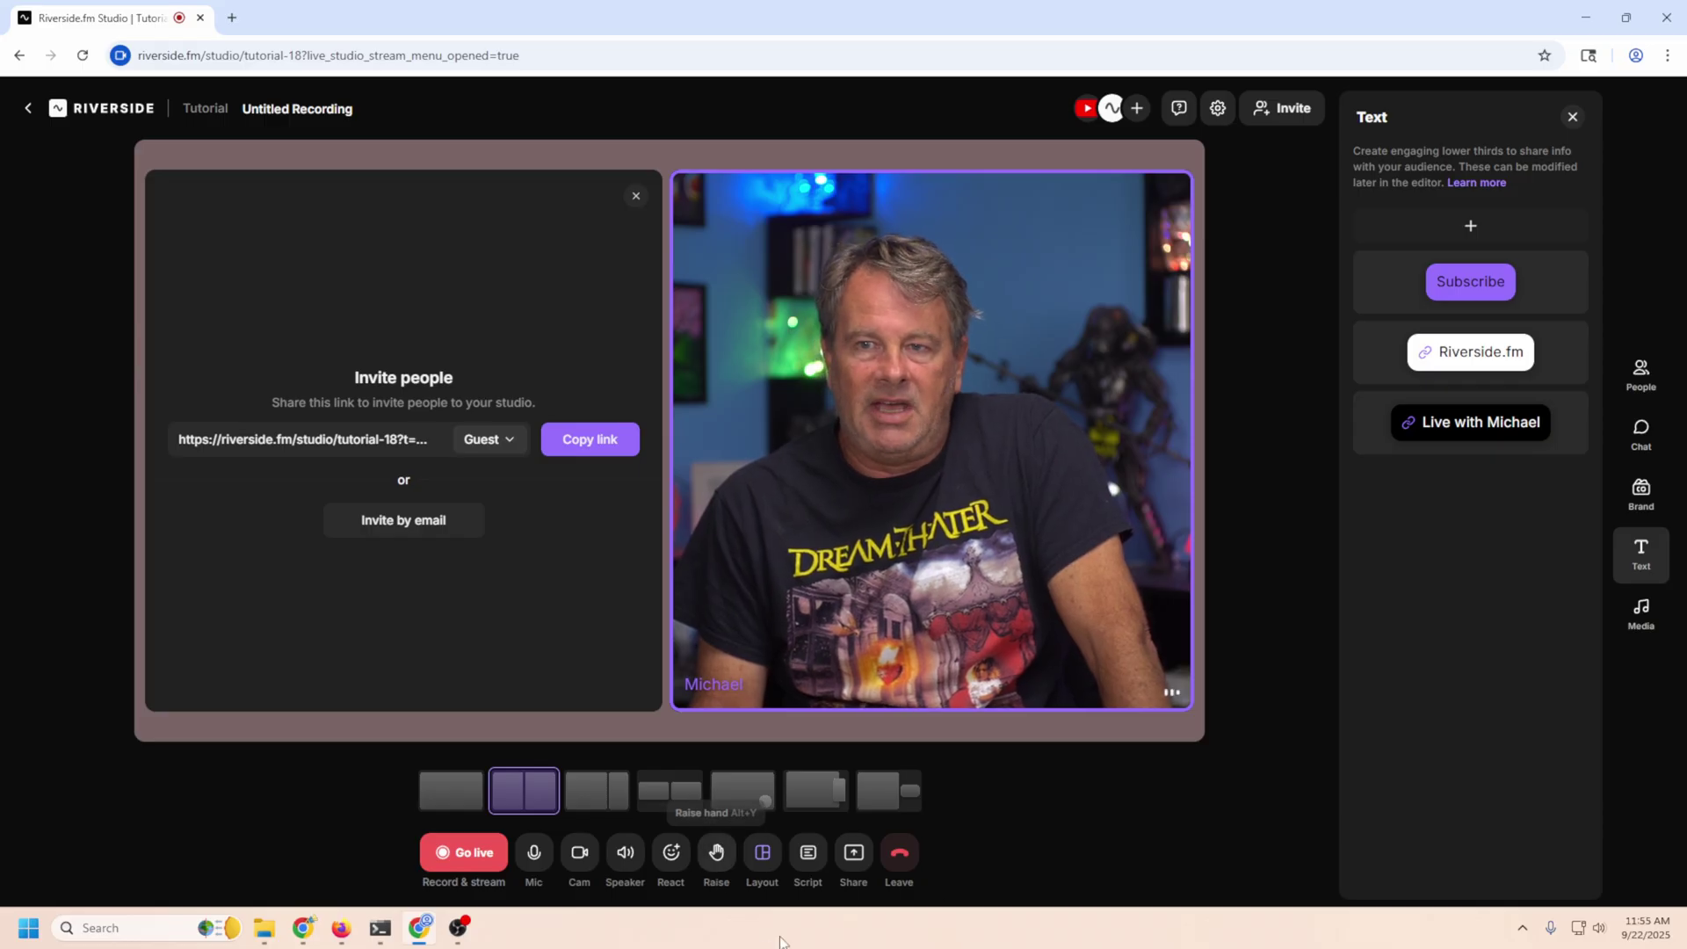
pyautogui.click(707, 881)
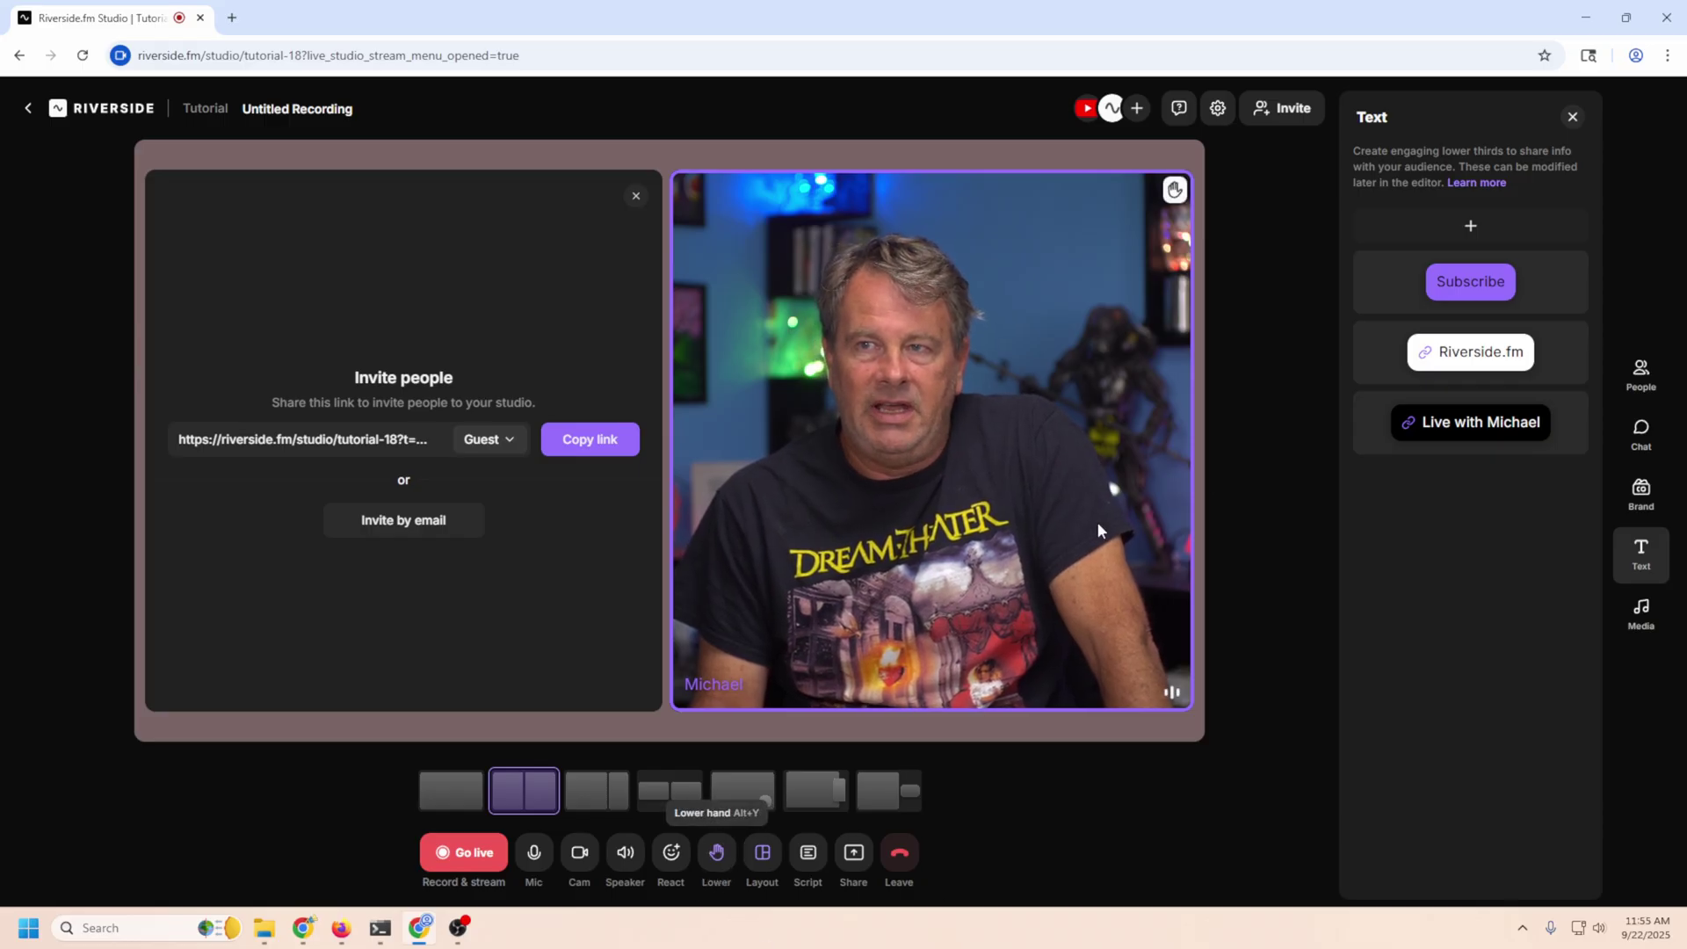
pyautogui.click(716, 857)
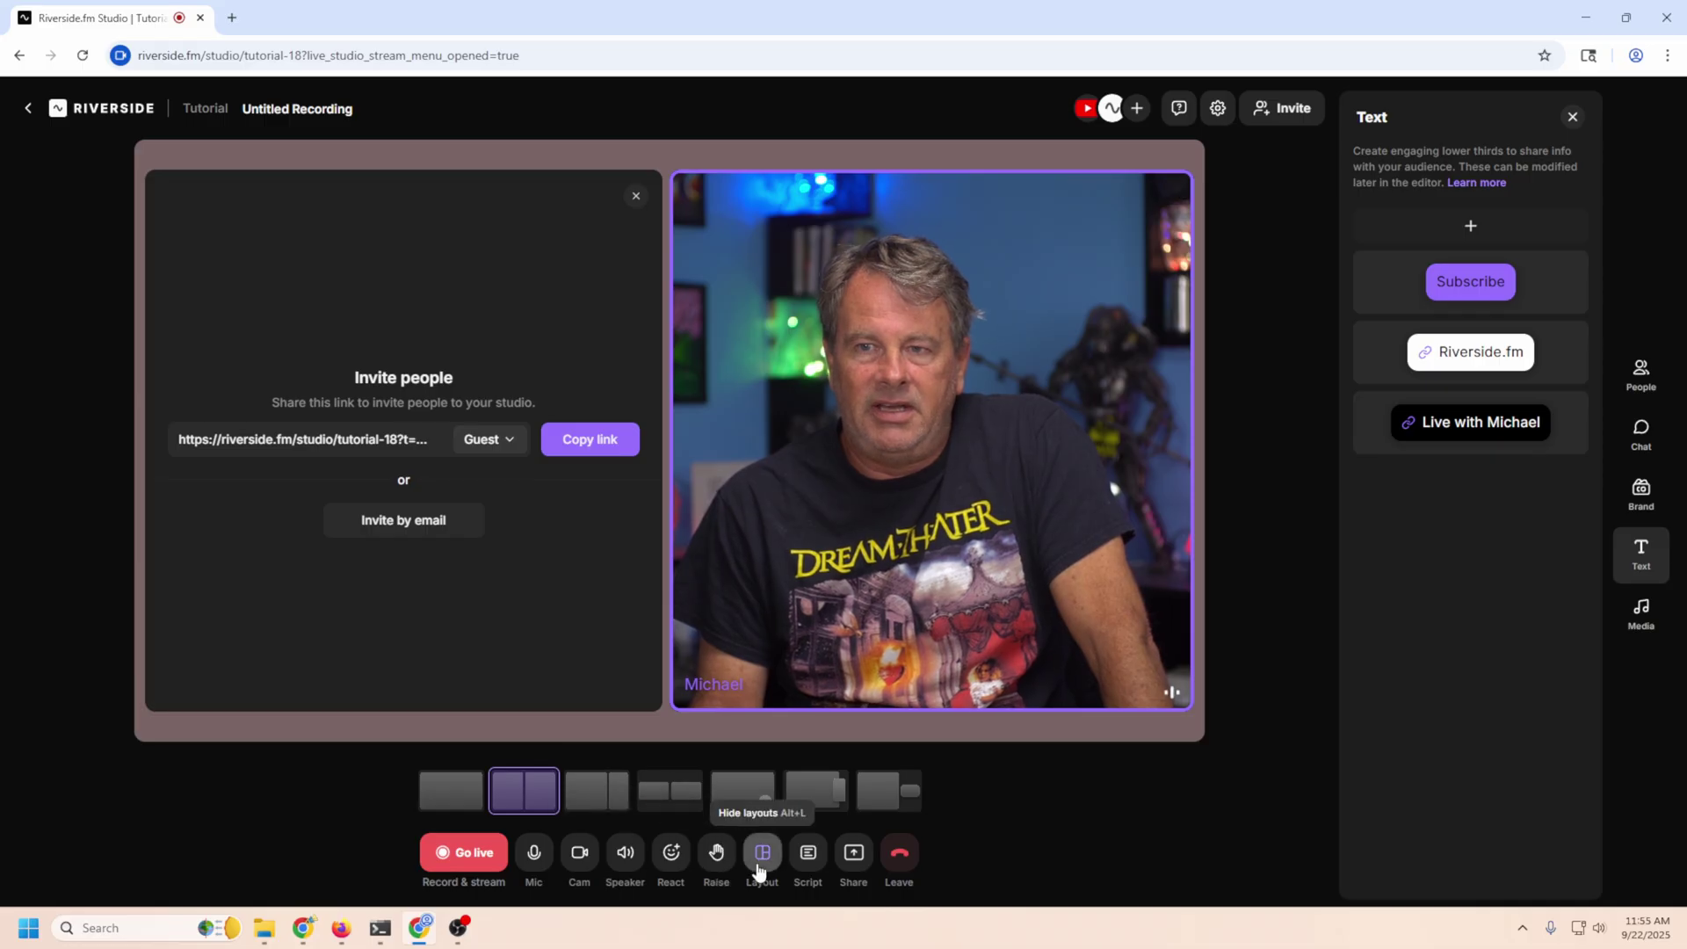
pyautogui.click(757, 865)
pyautogui.click(758, 866)
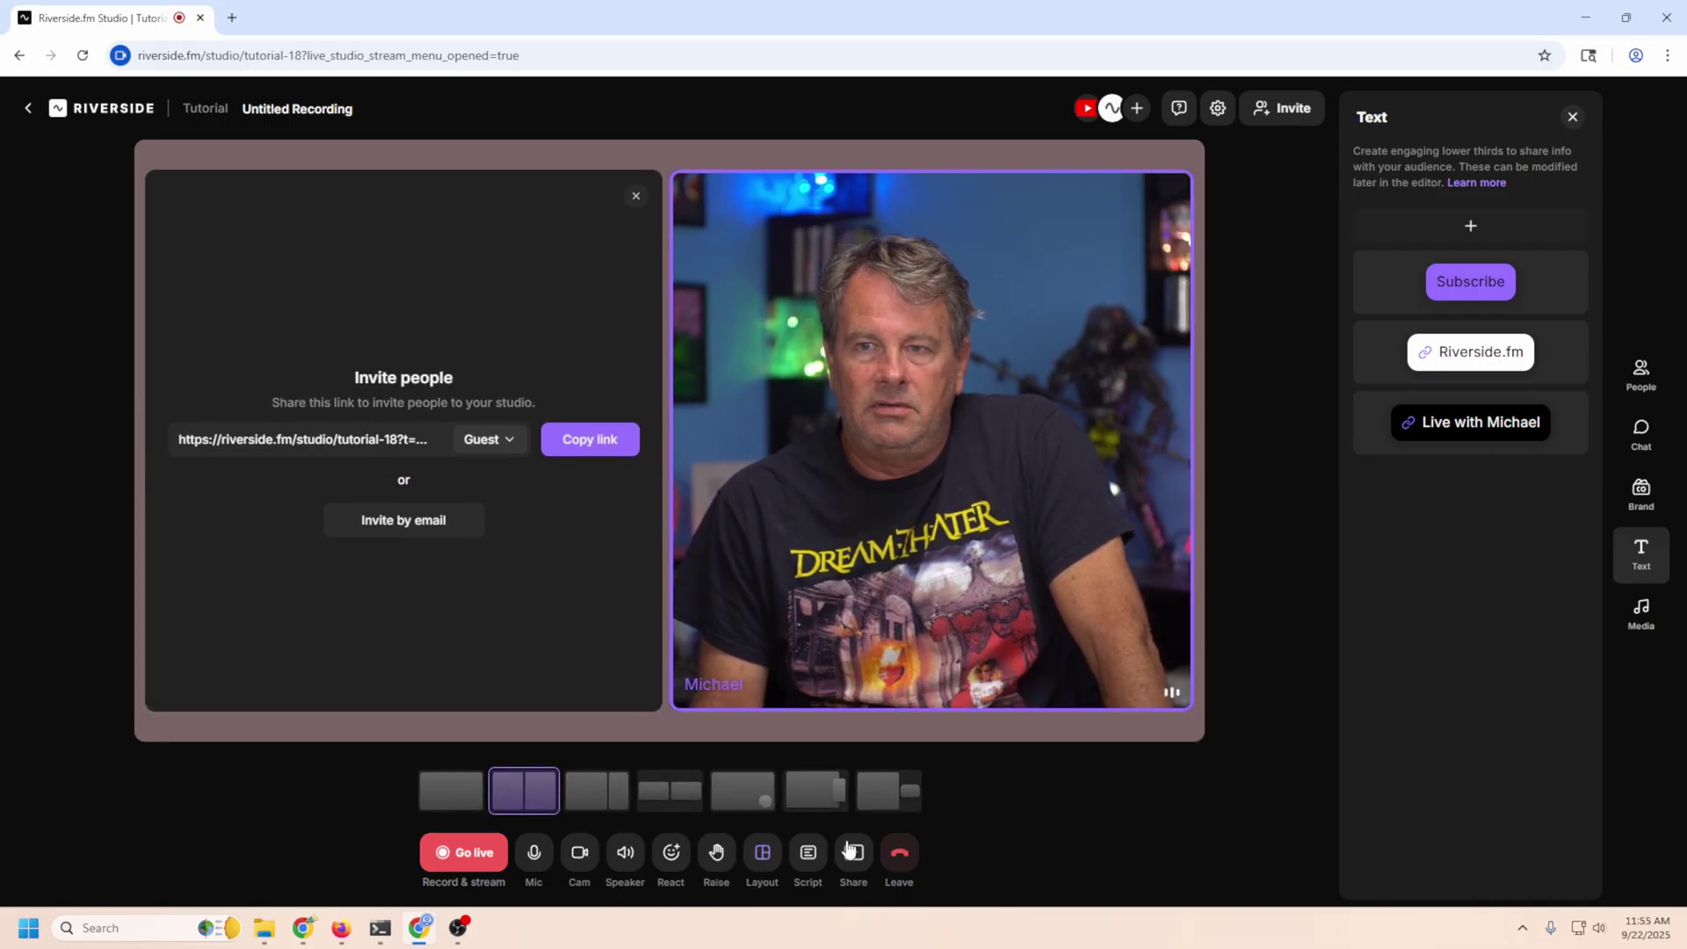
# Step: Open the Script panel above the stage and click into its writing area
pyautogui.click(806, 855)
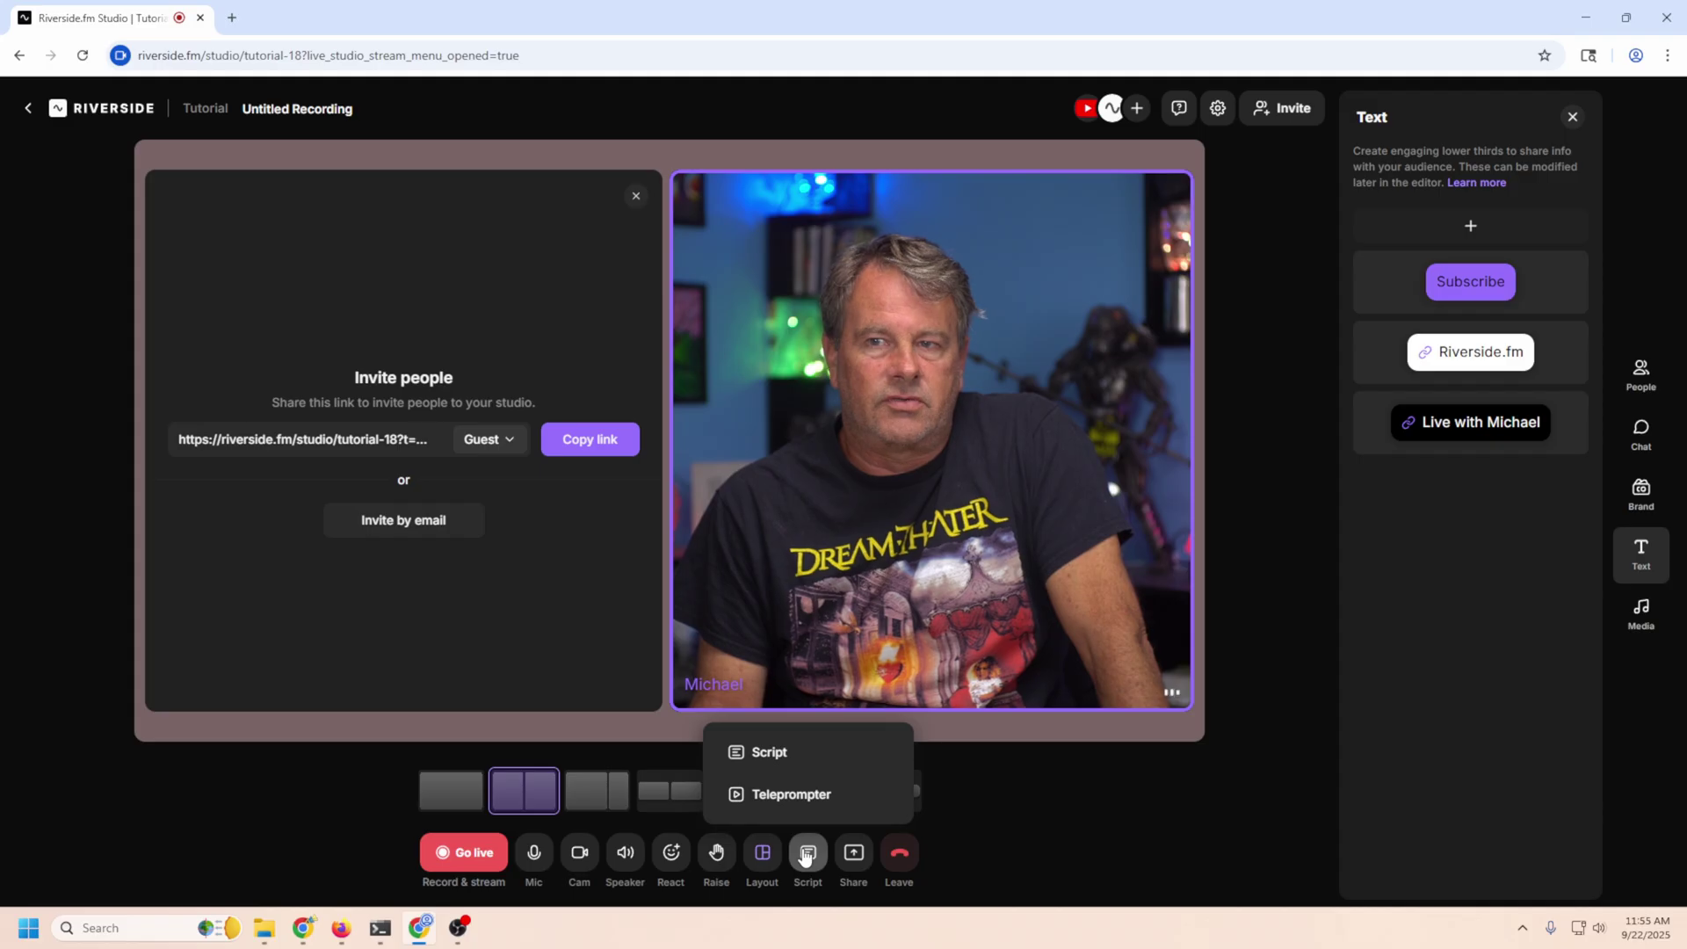
pyautogui.click(803, 754)
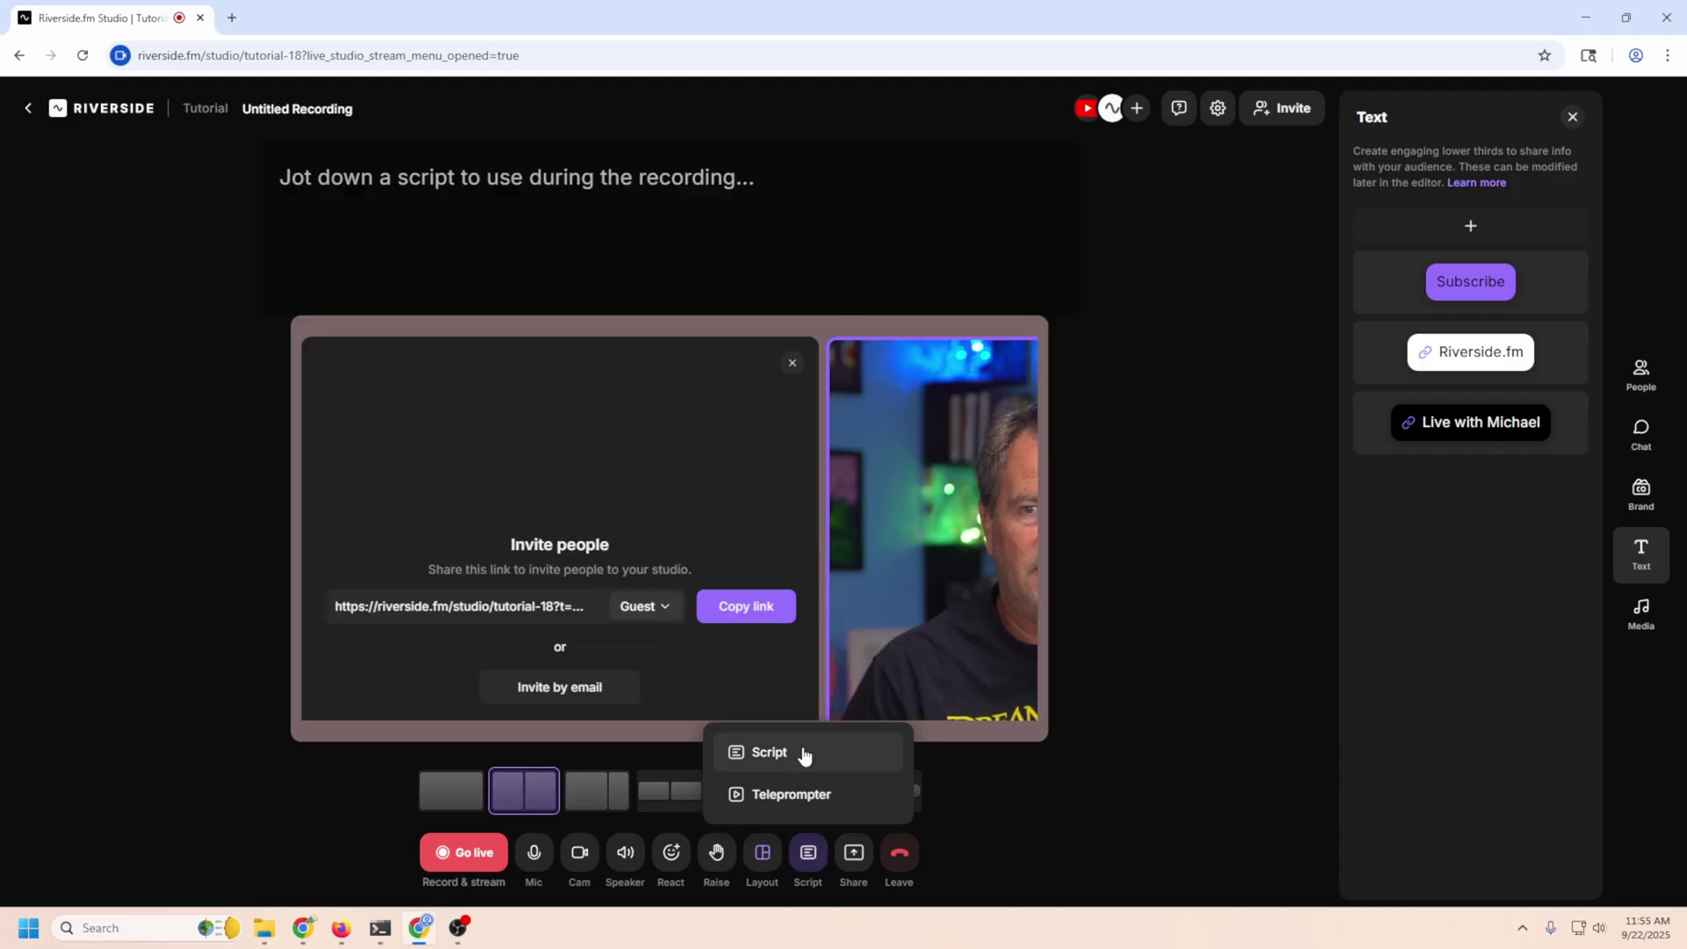
pyautogui.click(340, 170)
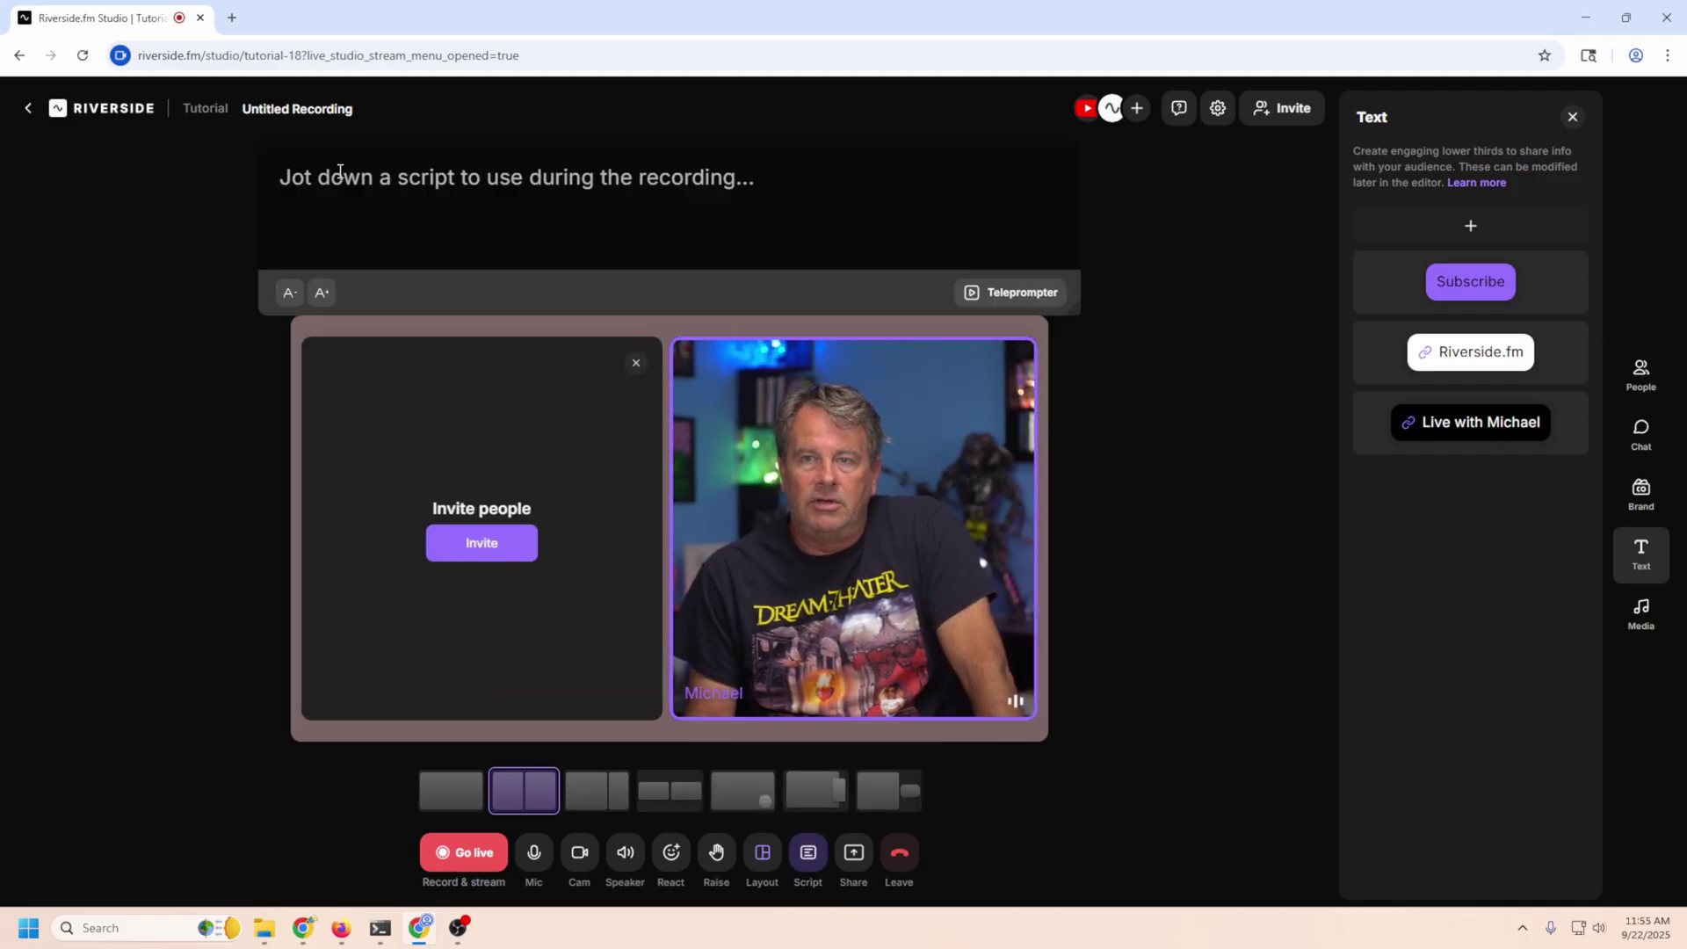
# Step: Open and dismiss the Share options and the Leave options
pyautogui.click(853, 856)
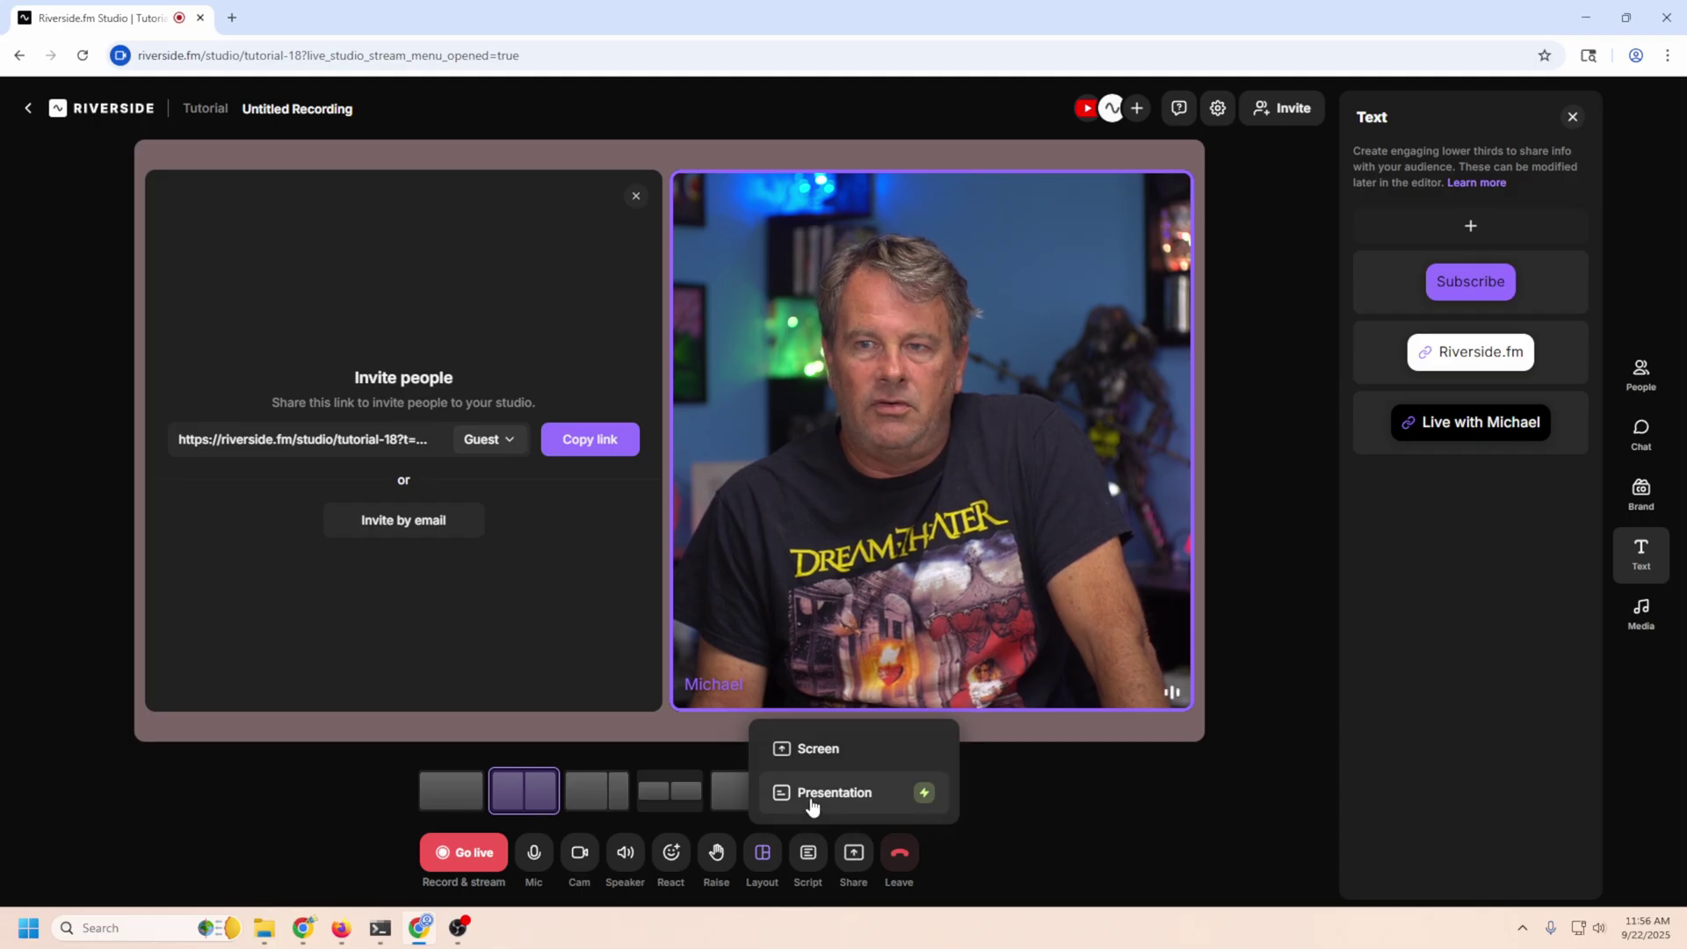
pyautogui.click(1005, 859)
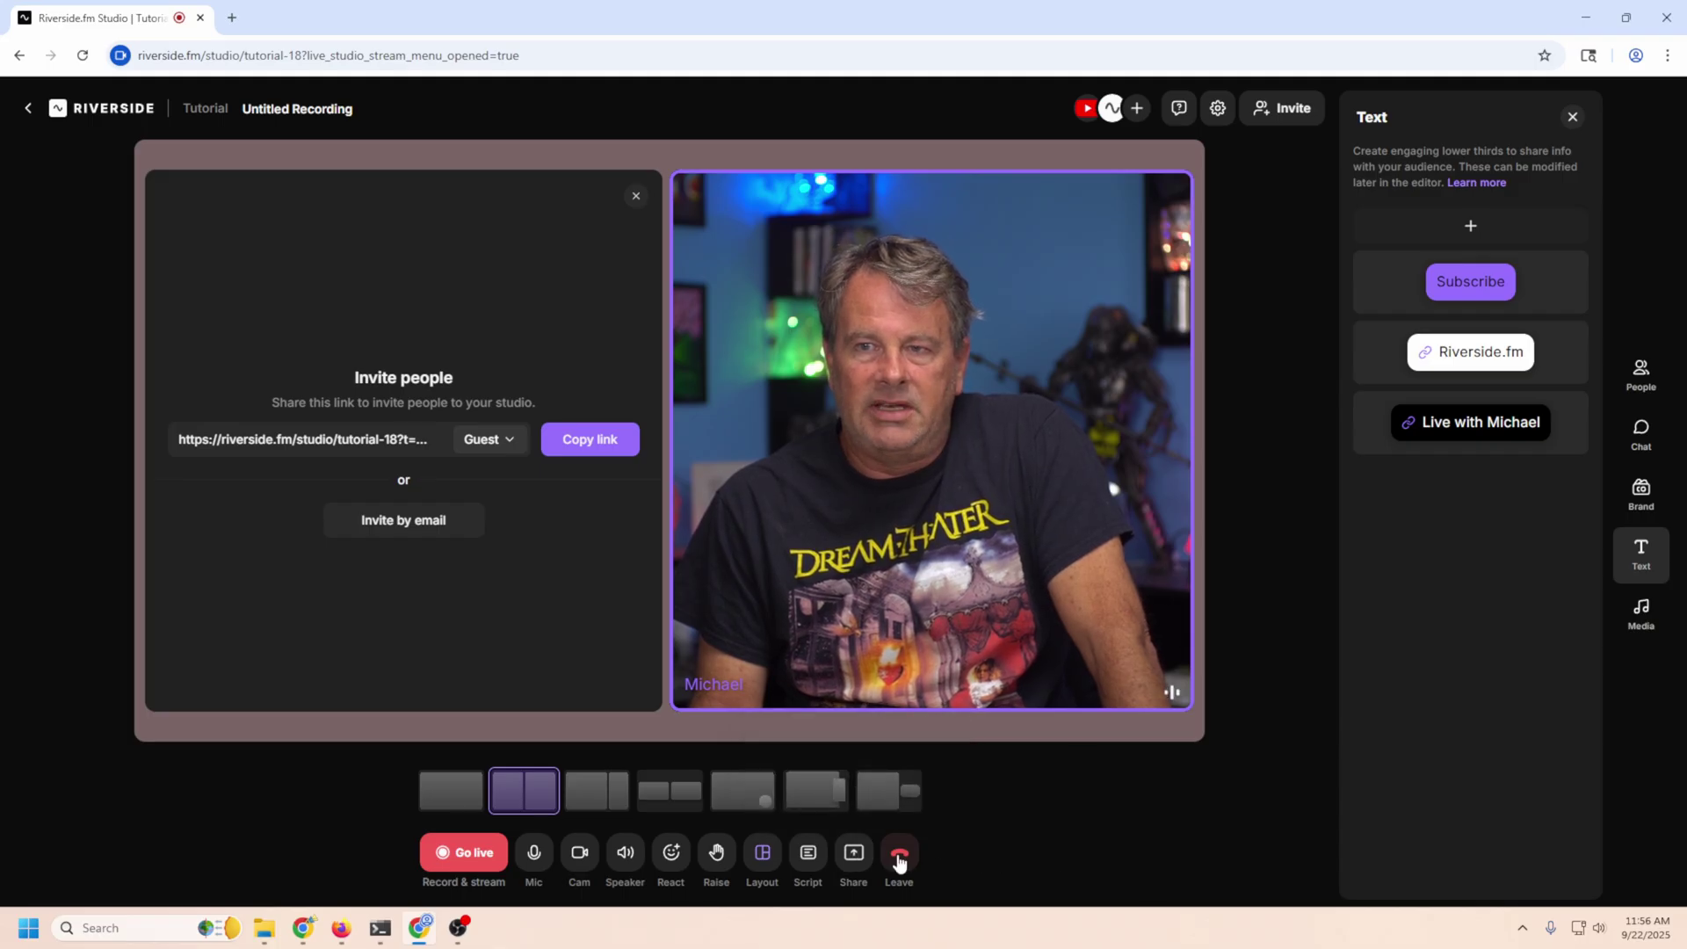
pyautogui.click(888, 866)
pyautogui.click(1035, 836)
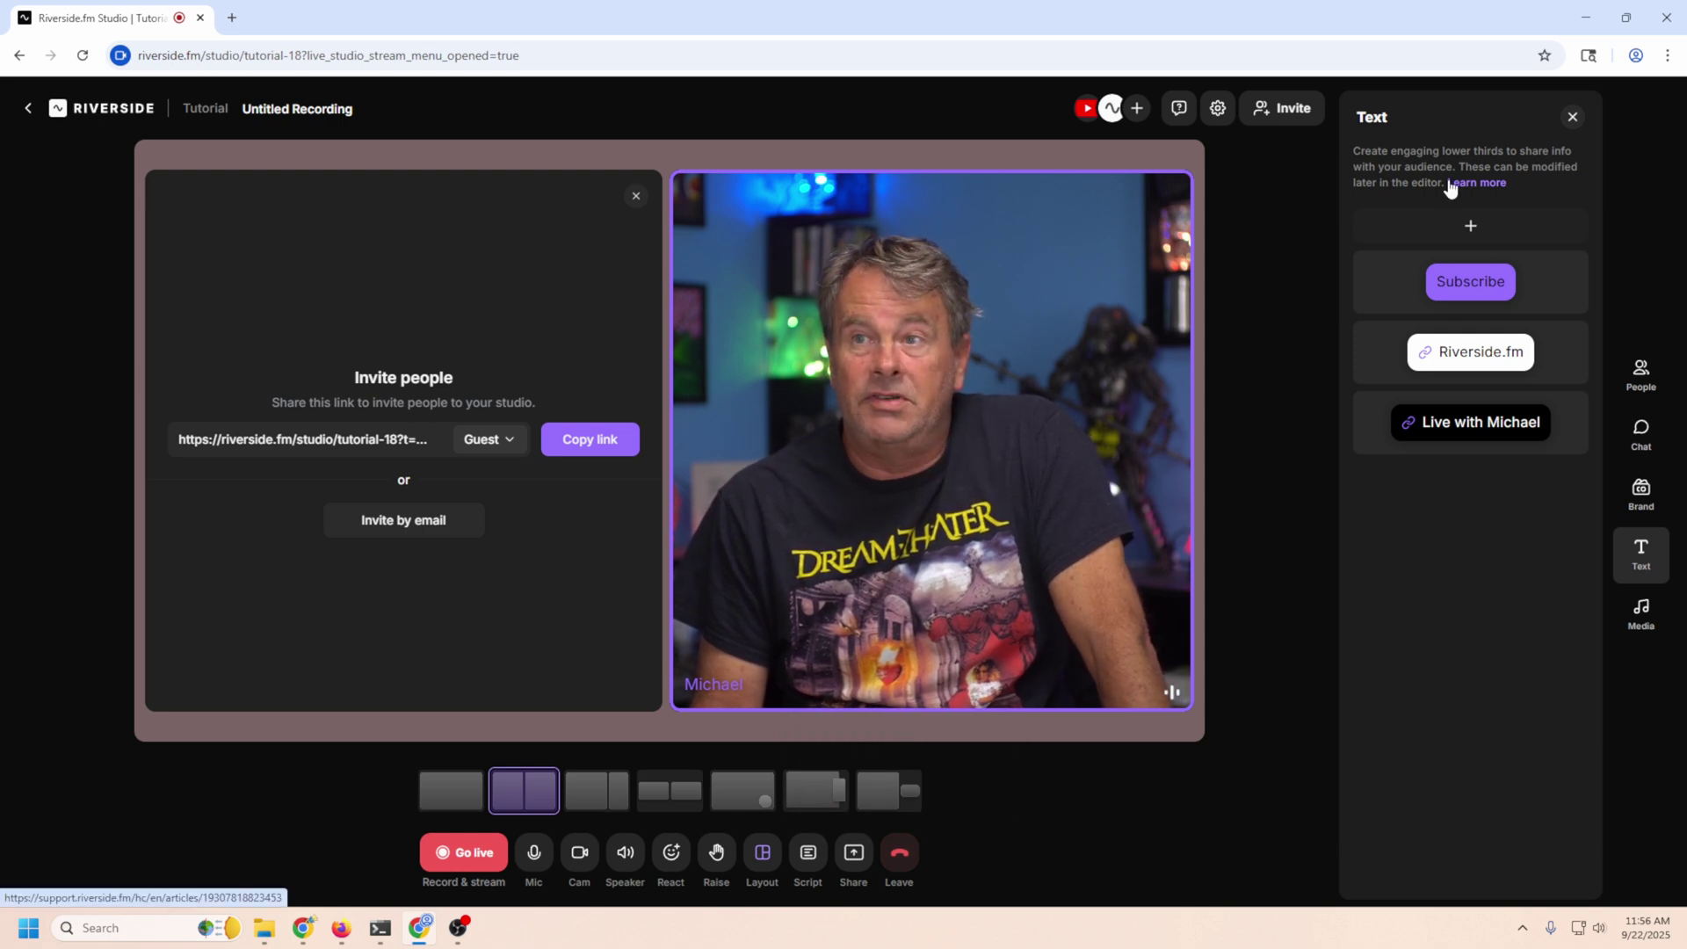
# Step: Show the Subscribe lower third and turn off the Riverside.fm banner's timer
pyautogui.click(1412, 282)
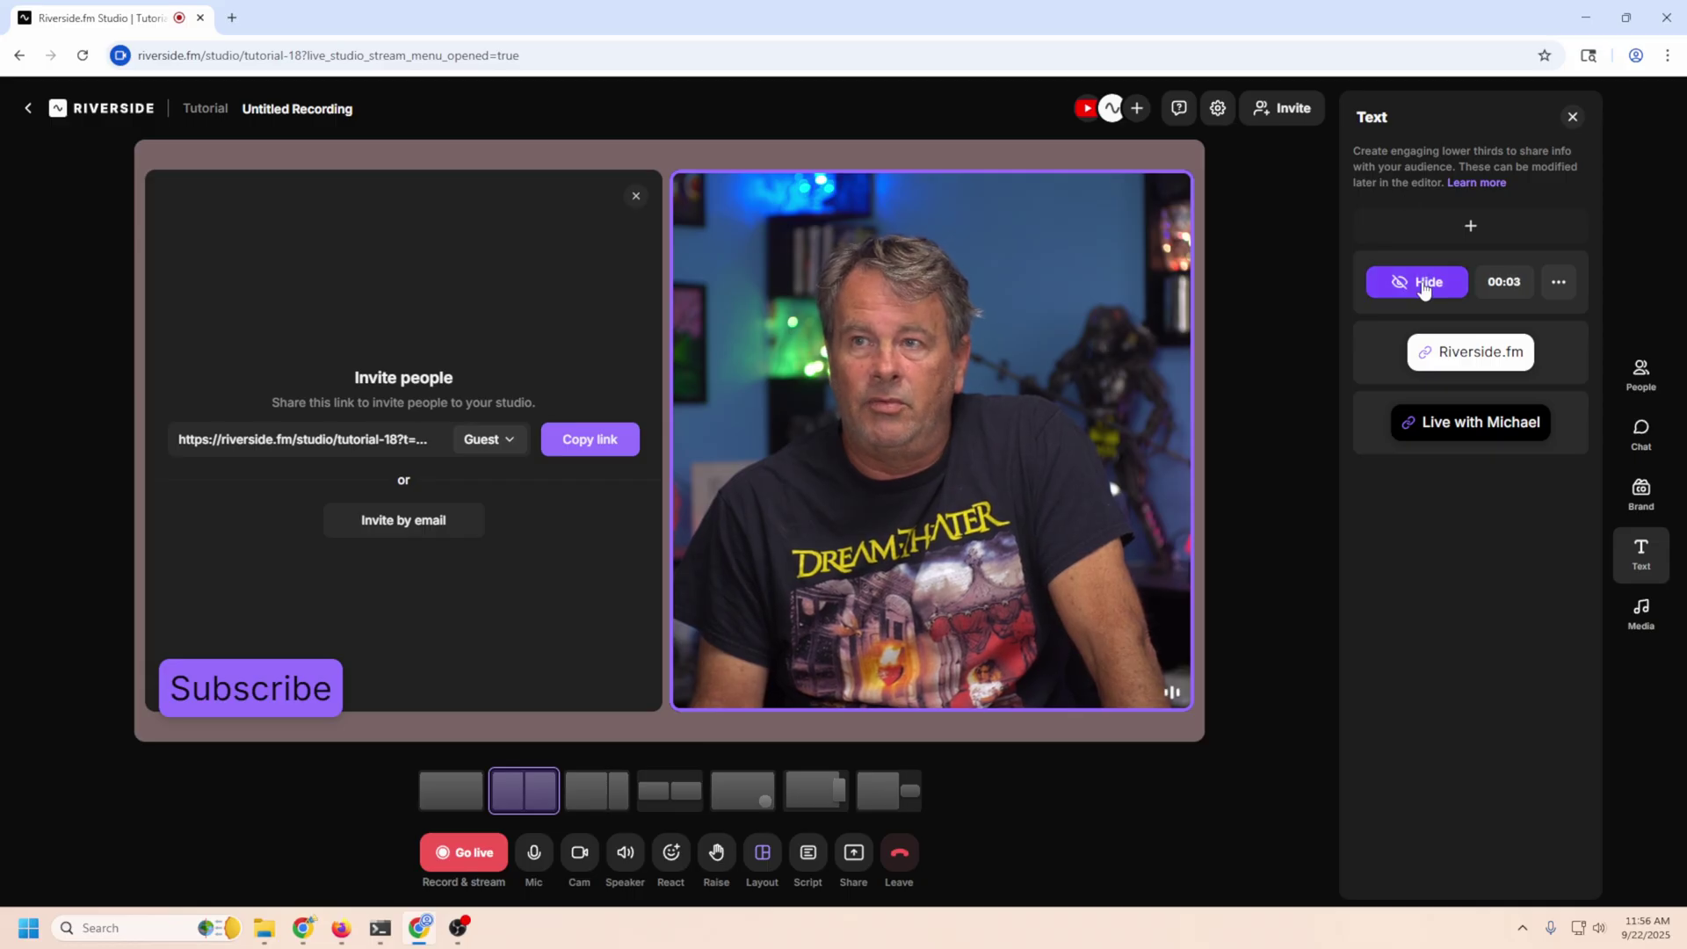
pyautogui.moveTo(1499, 323)
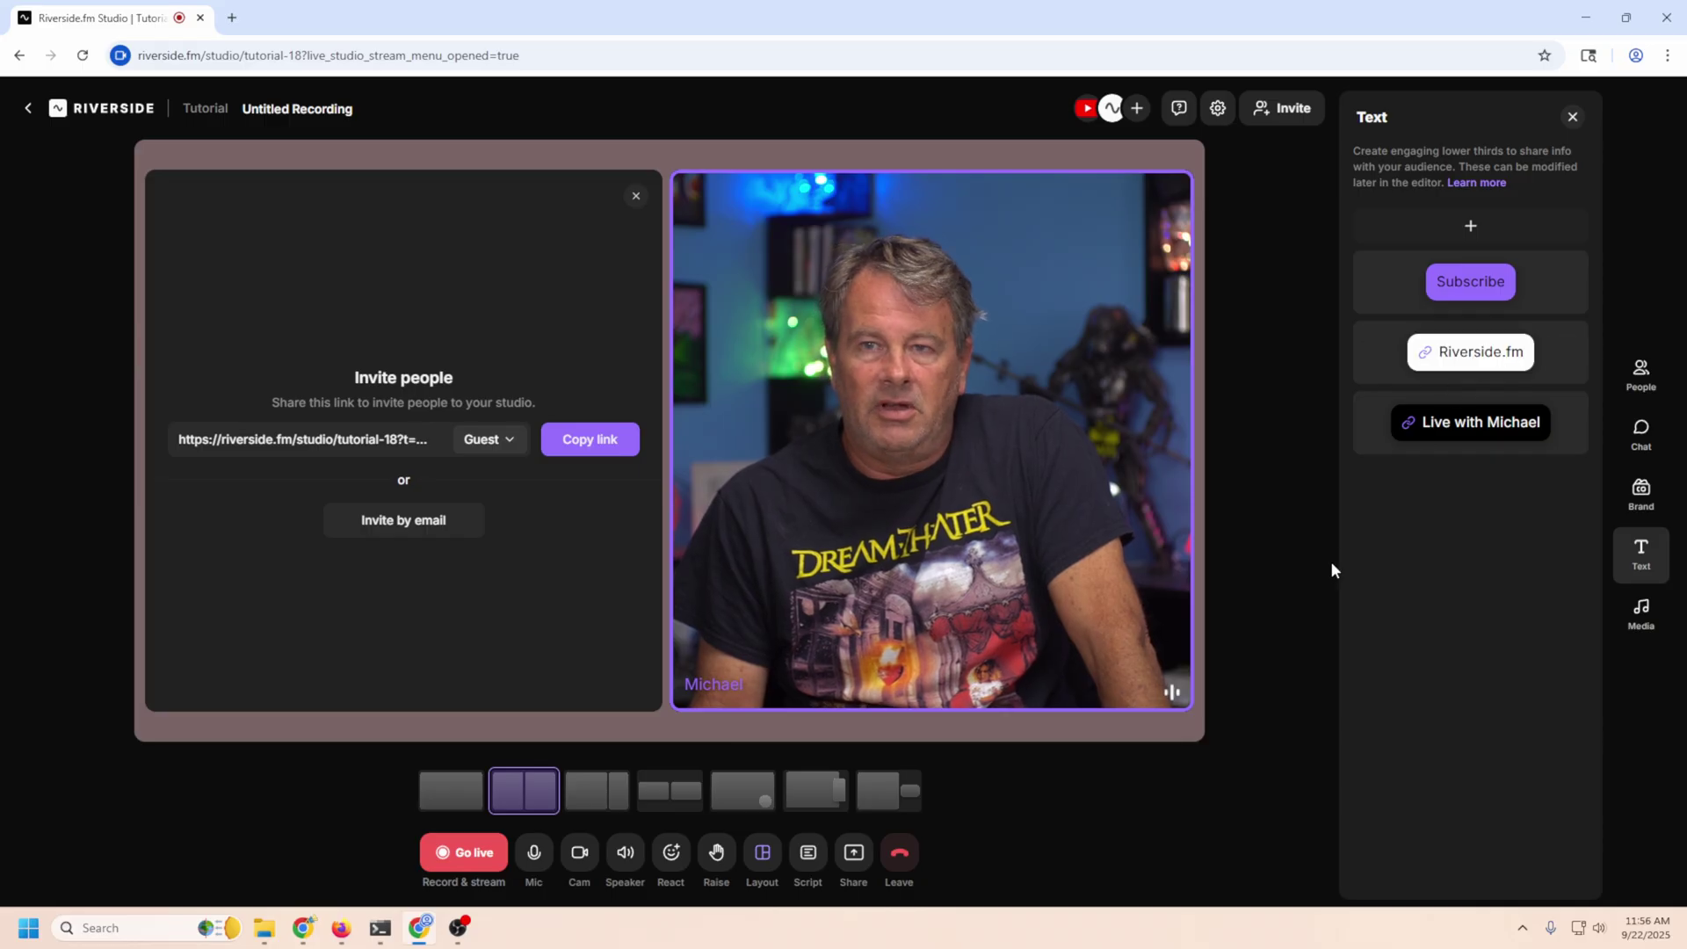
pyautogui.click(1504, 353)
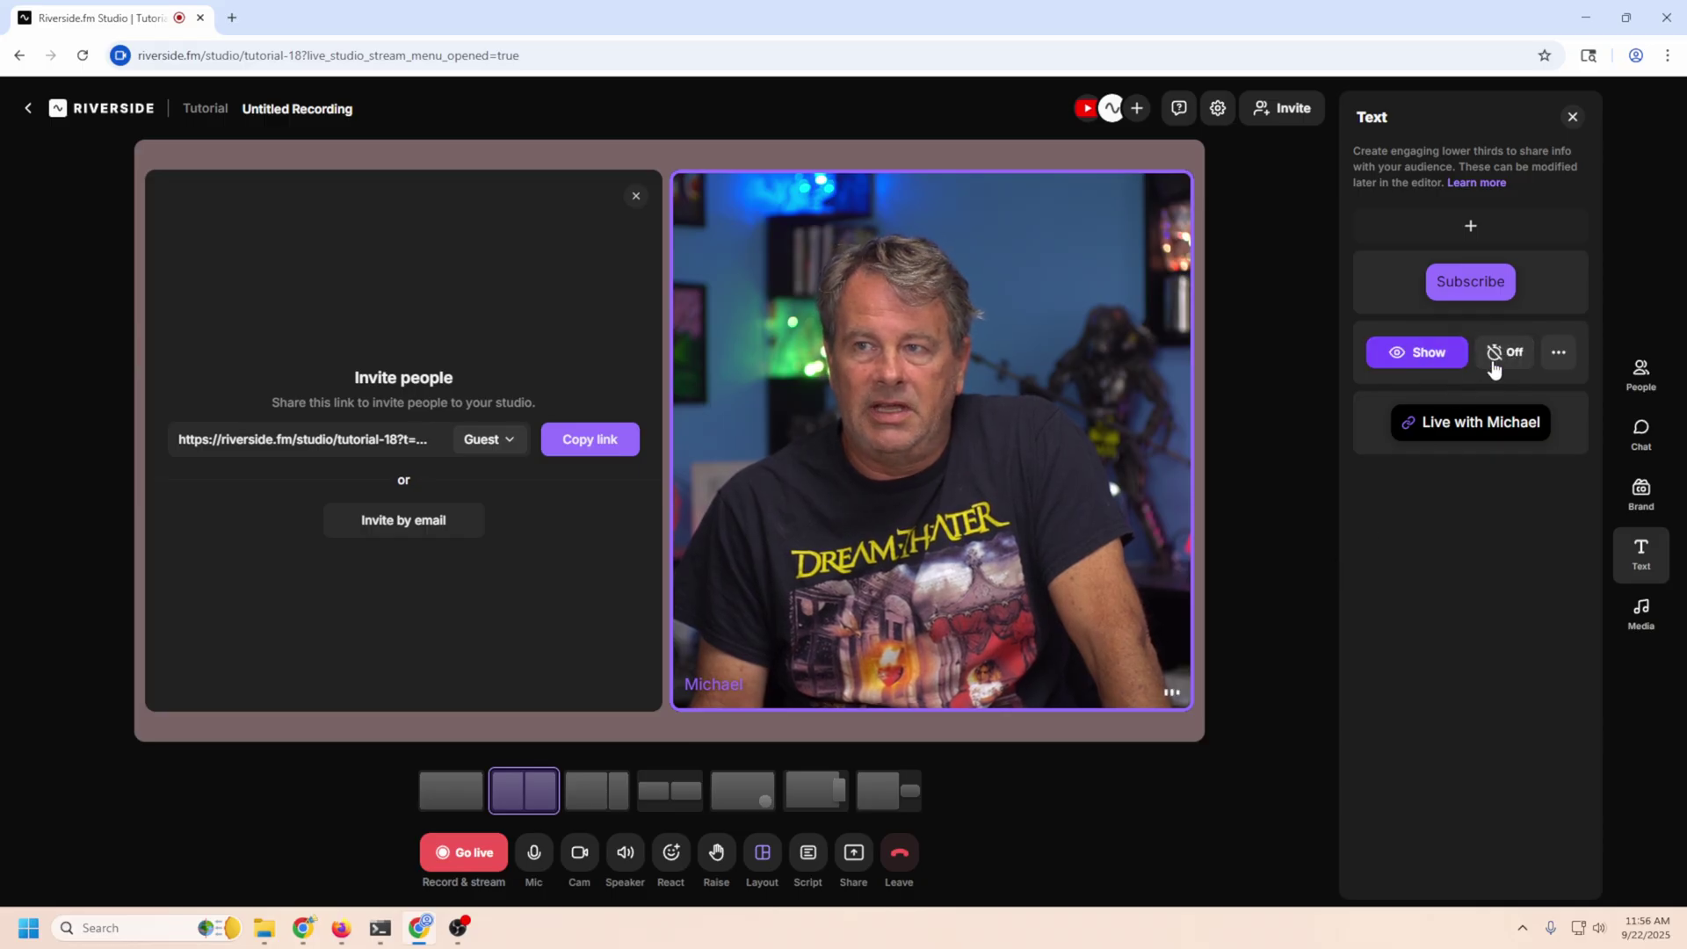
# Step: Show and hide the Riverside.fm and third lower thirds, then start a new lower third
pyautogui.click(1423, 353)
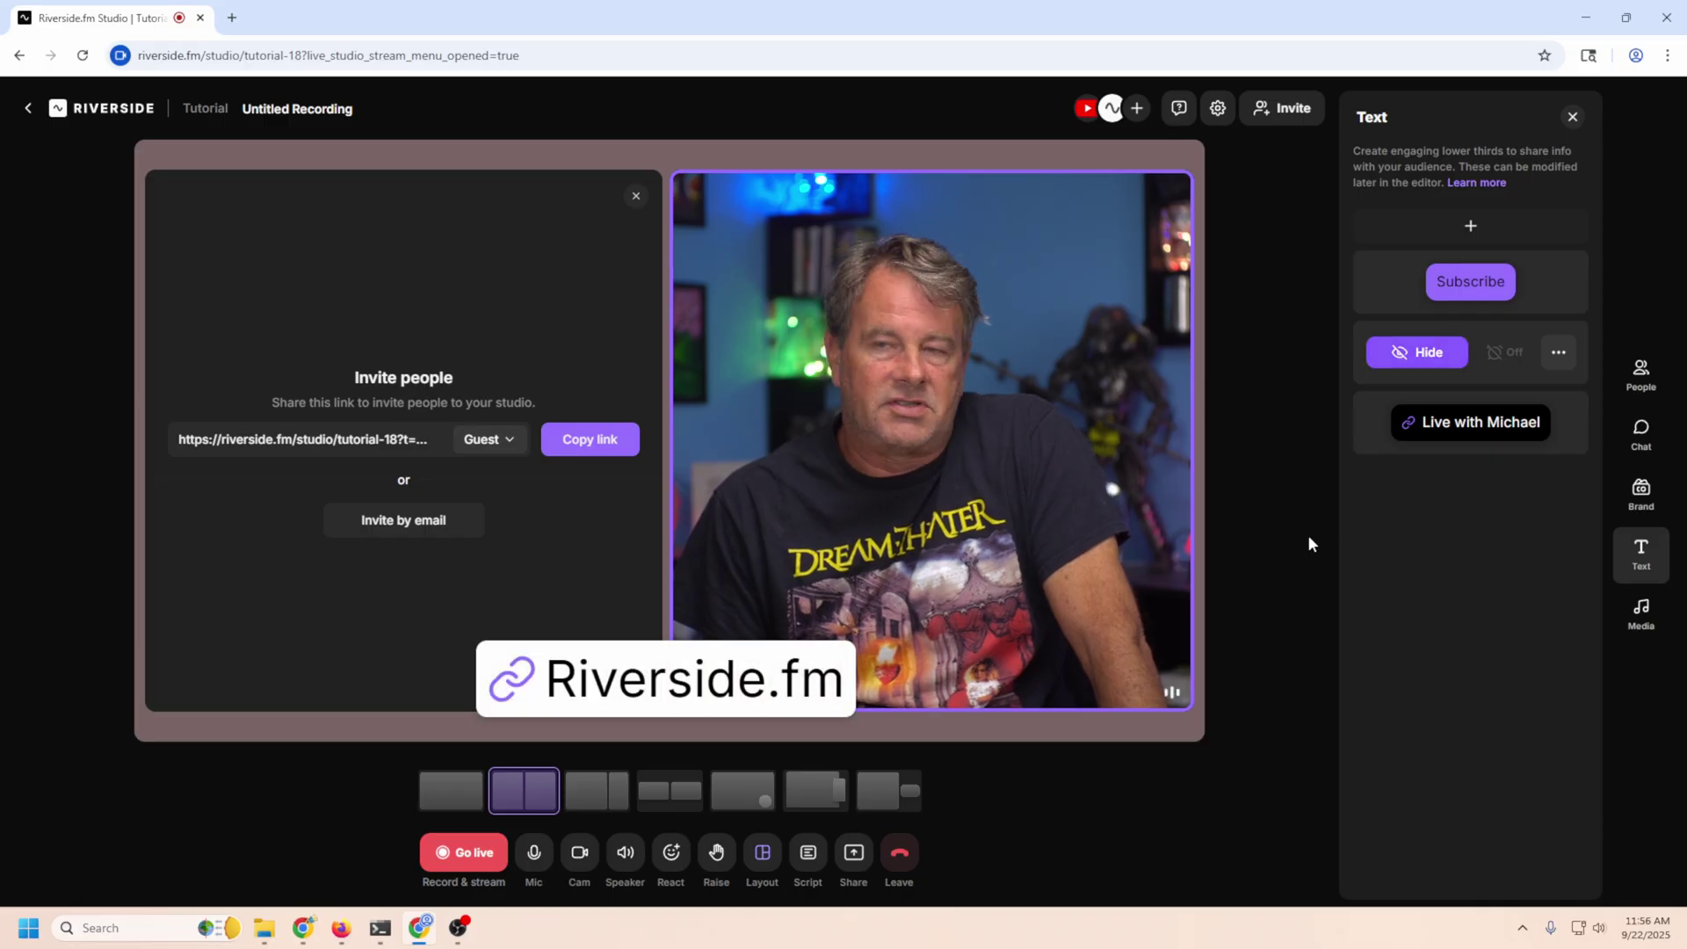
pyautogui.click(1423, 353)
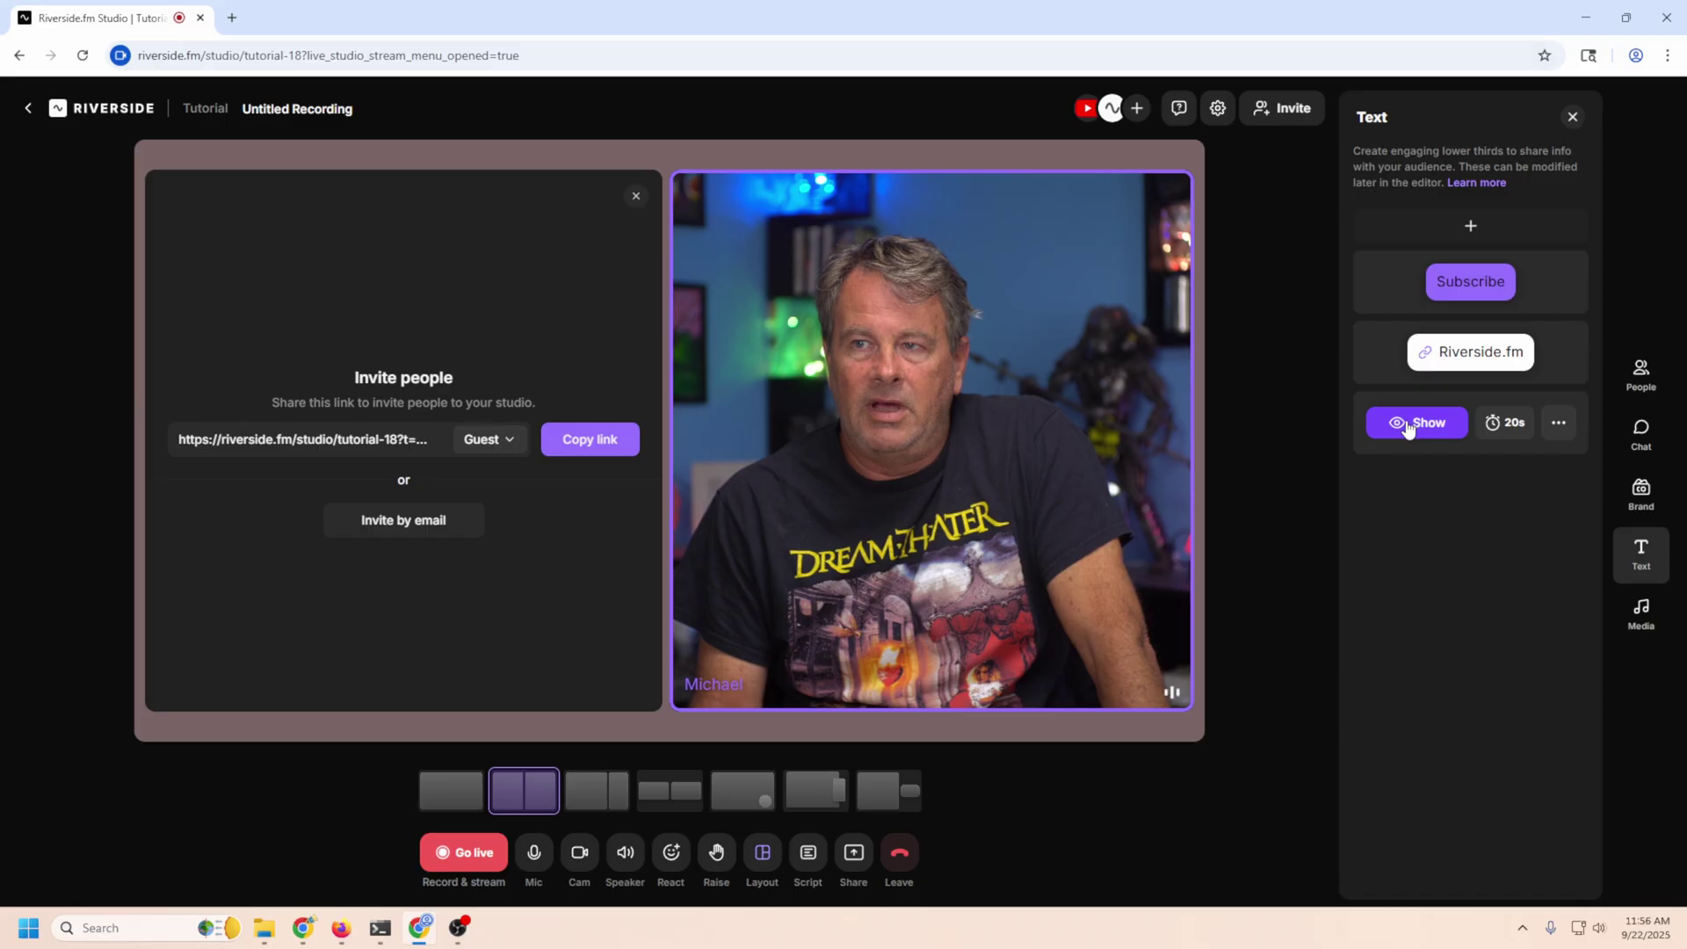
pyautogui.click(1407, 424)
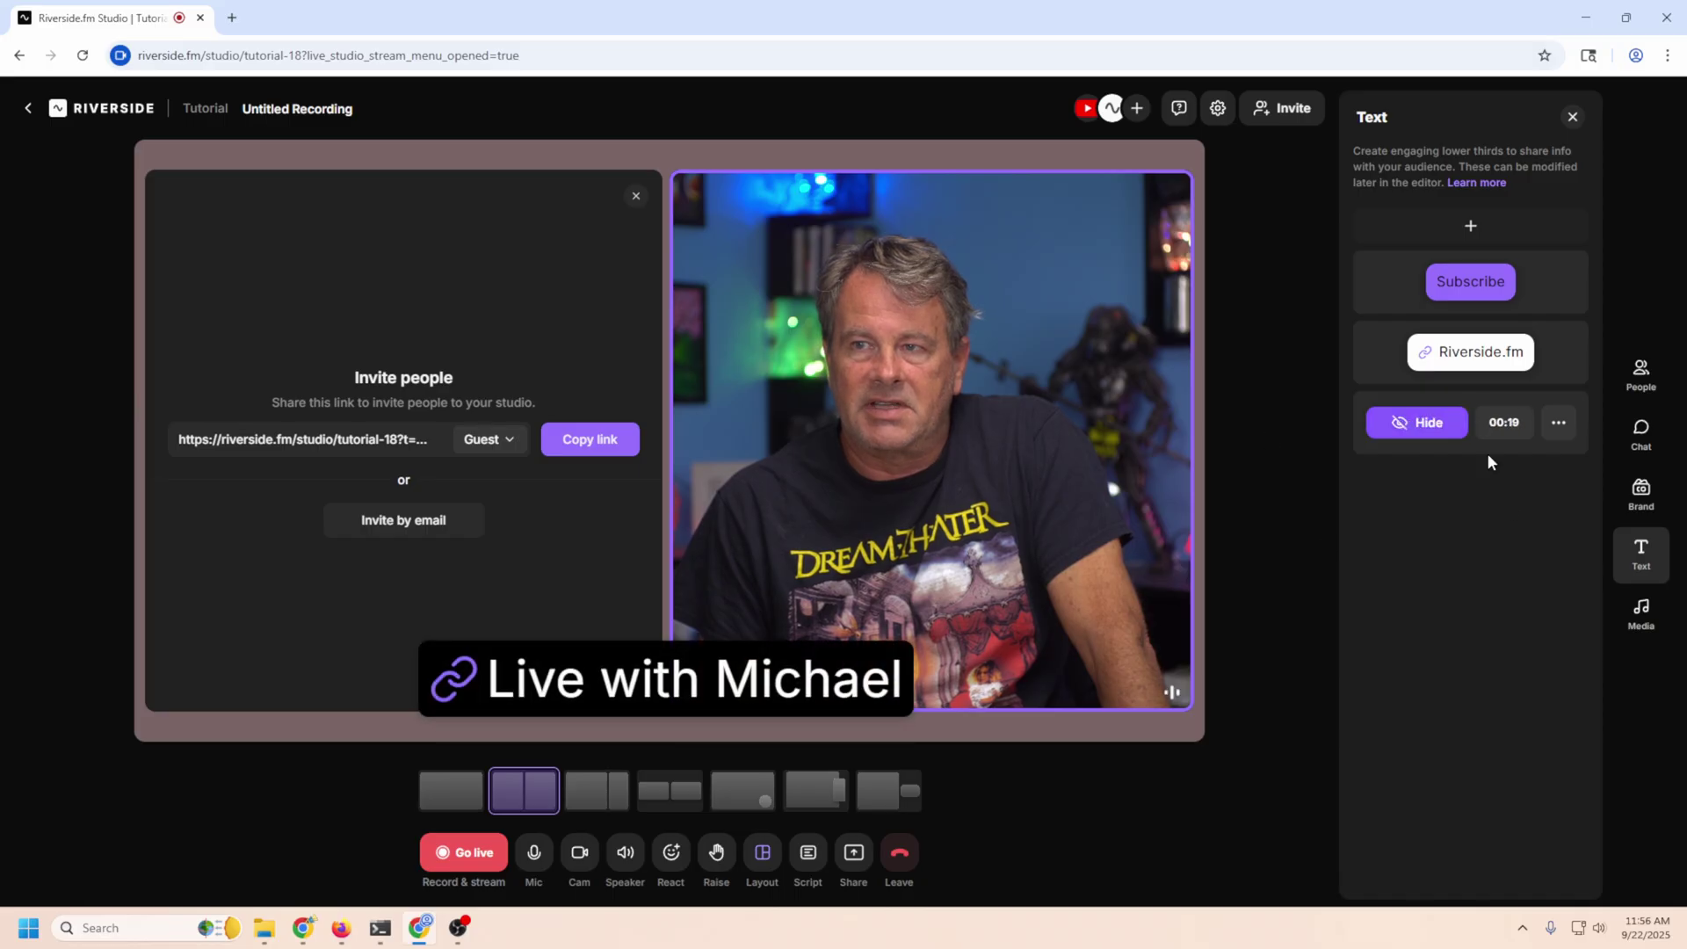
pyautogui.click(1435, 437)
pyautogui.click(1469, 226)
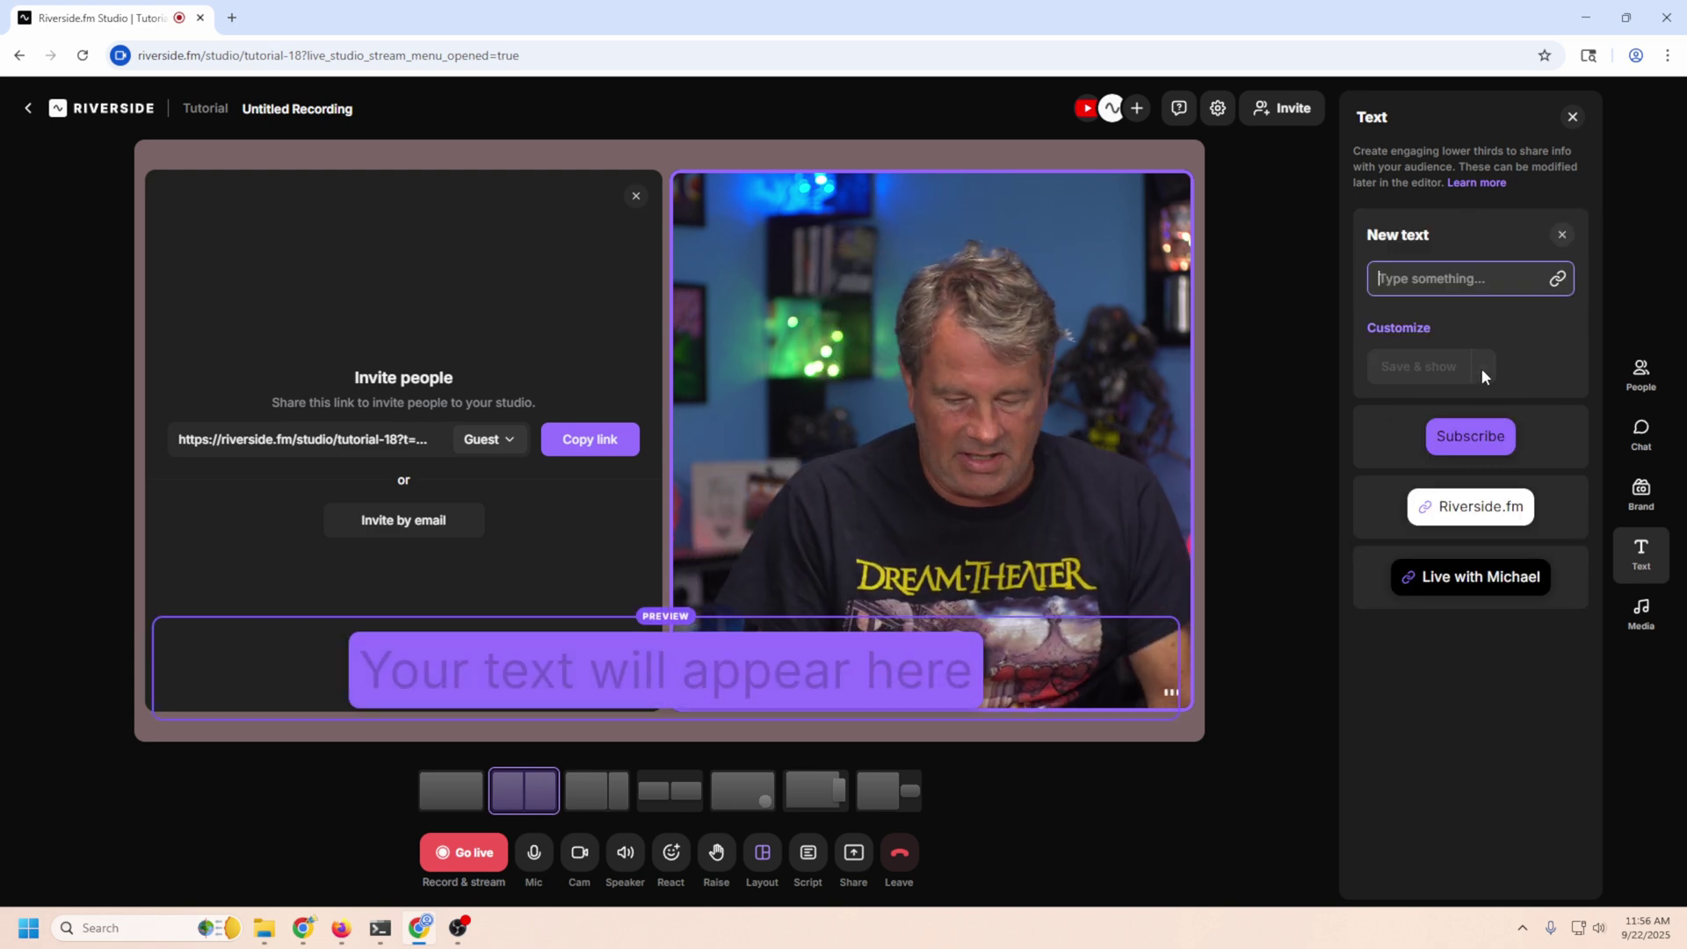
# Step: Enter the host's name as a new lower third, save it for later, and open its options menu
pyautogui.write('Michael')
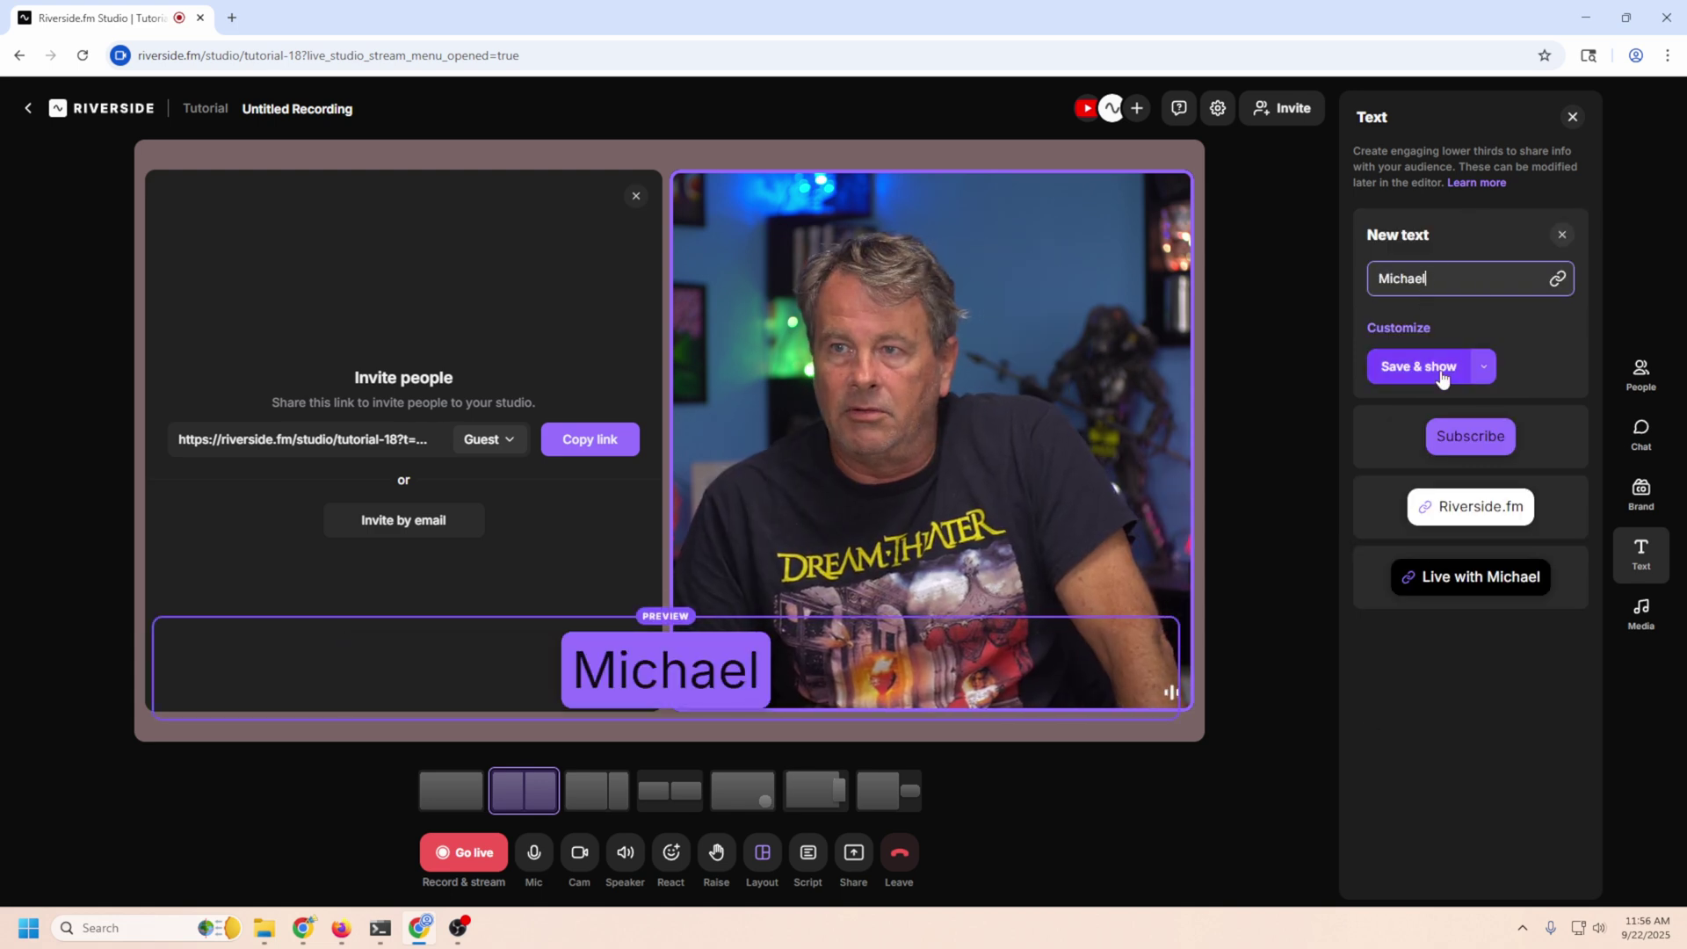
pyautogui.click(1483, 369)
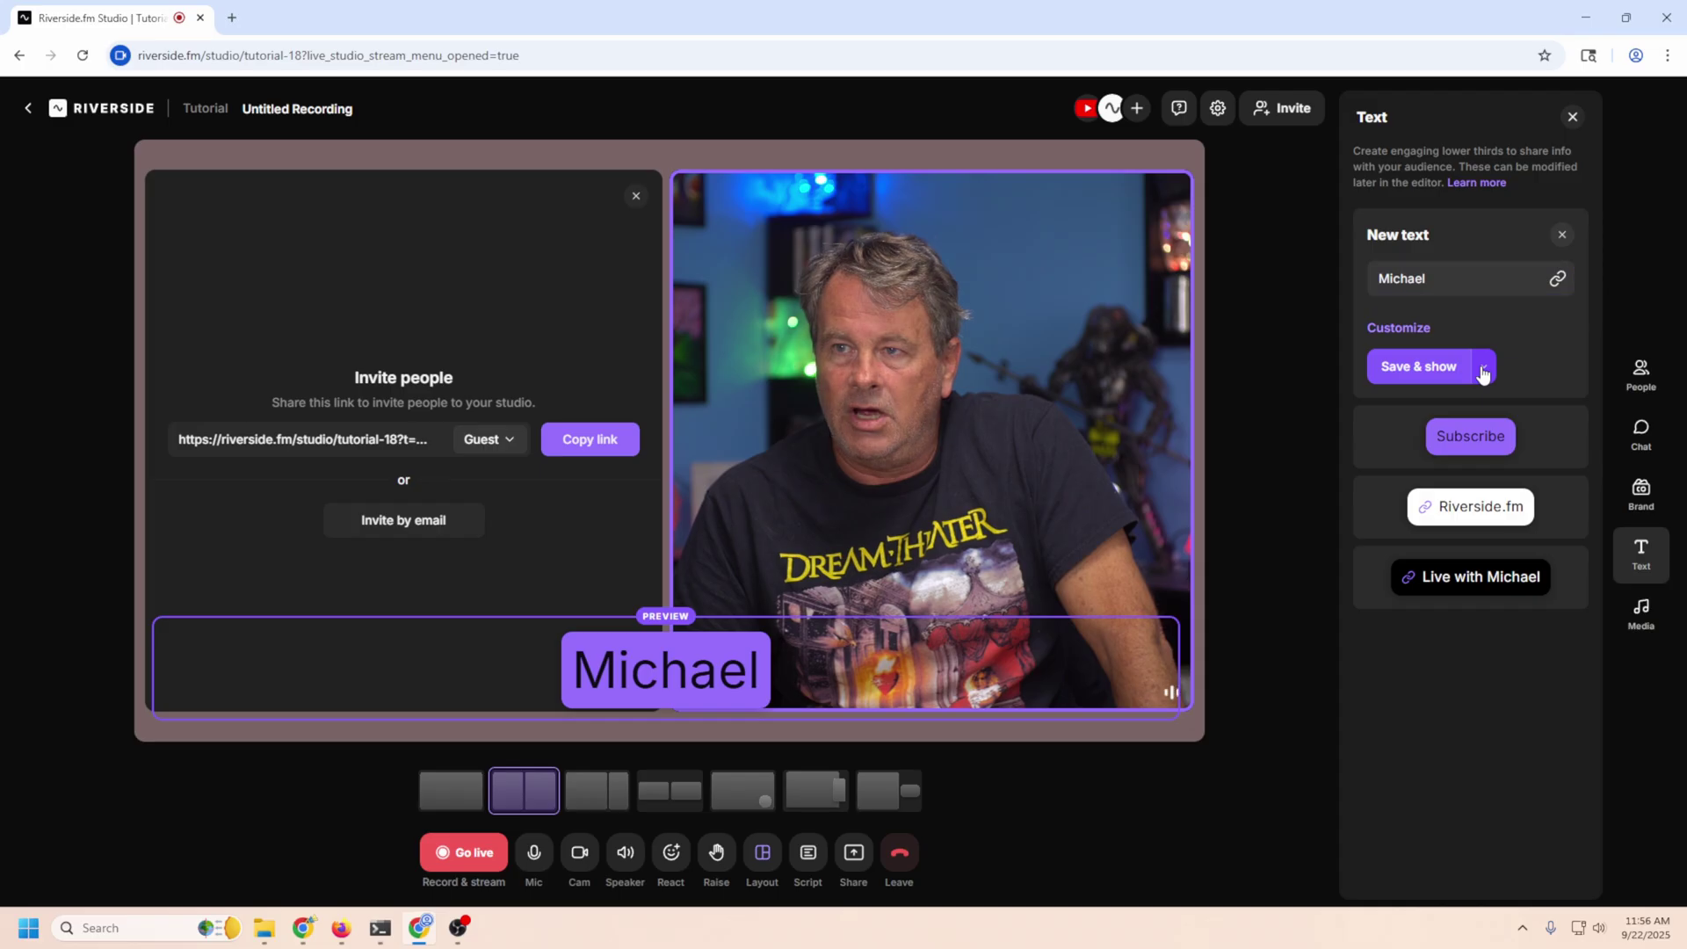
pyautogui.click(1483, 370)
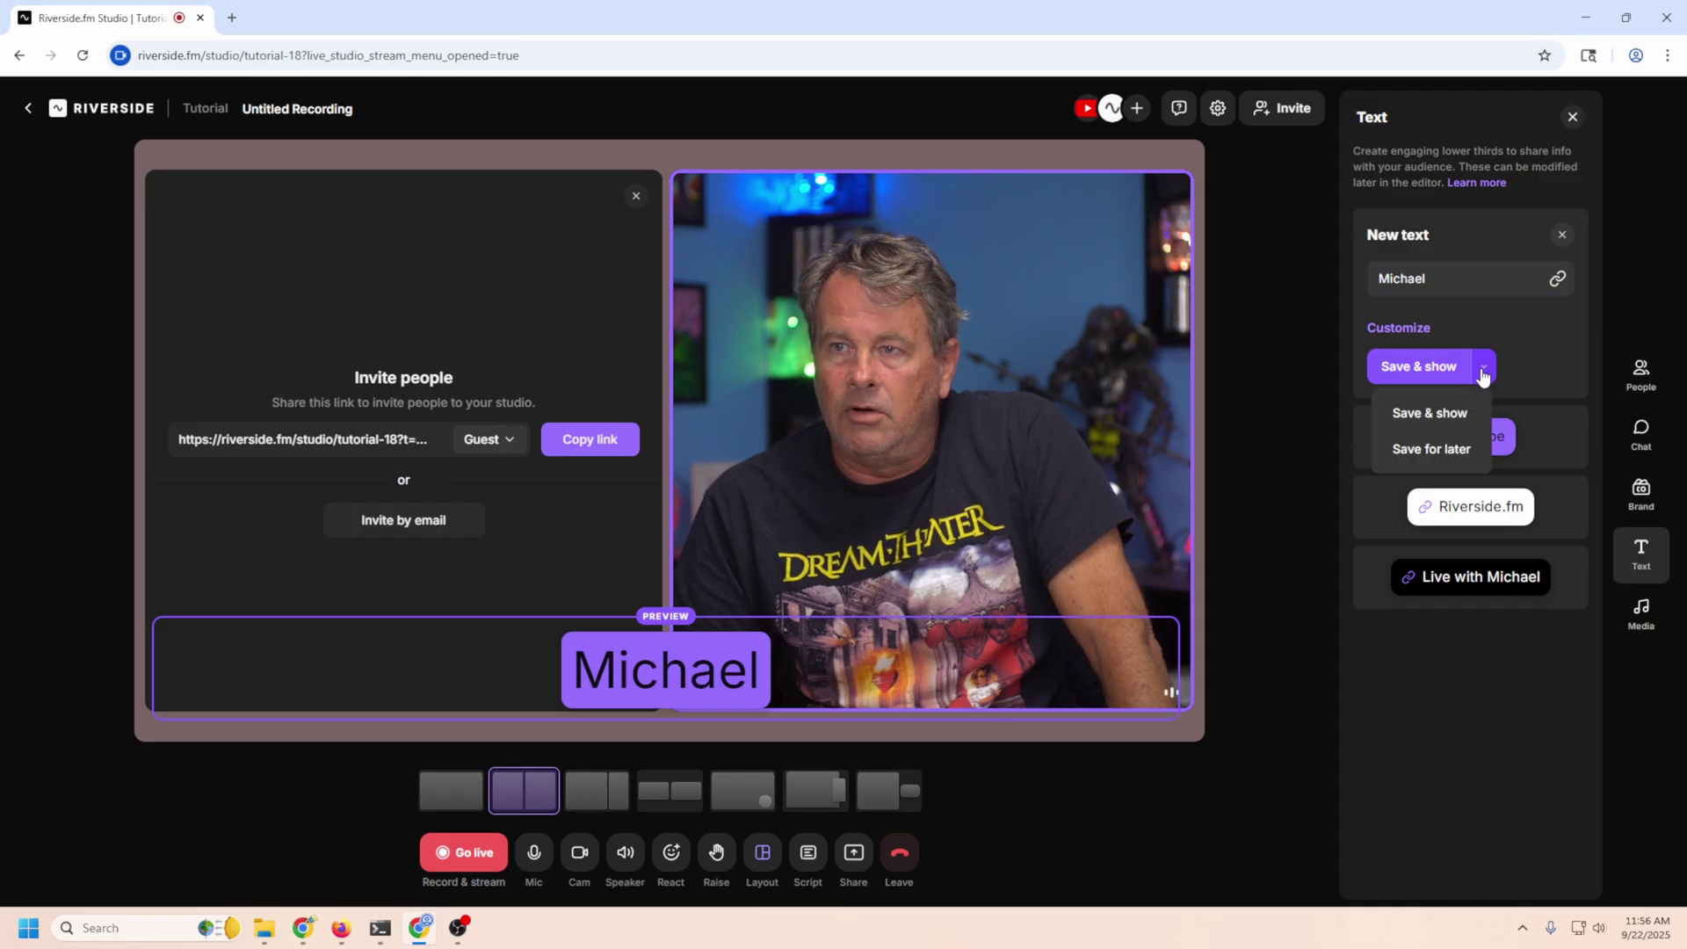
pyautogui.click(1428, 450)
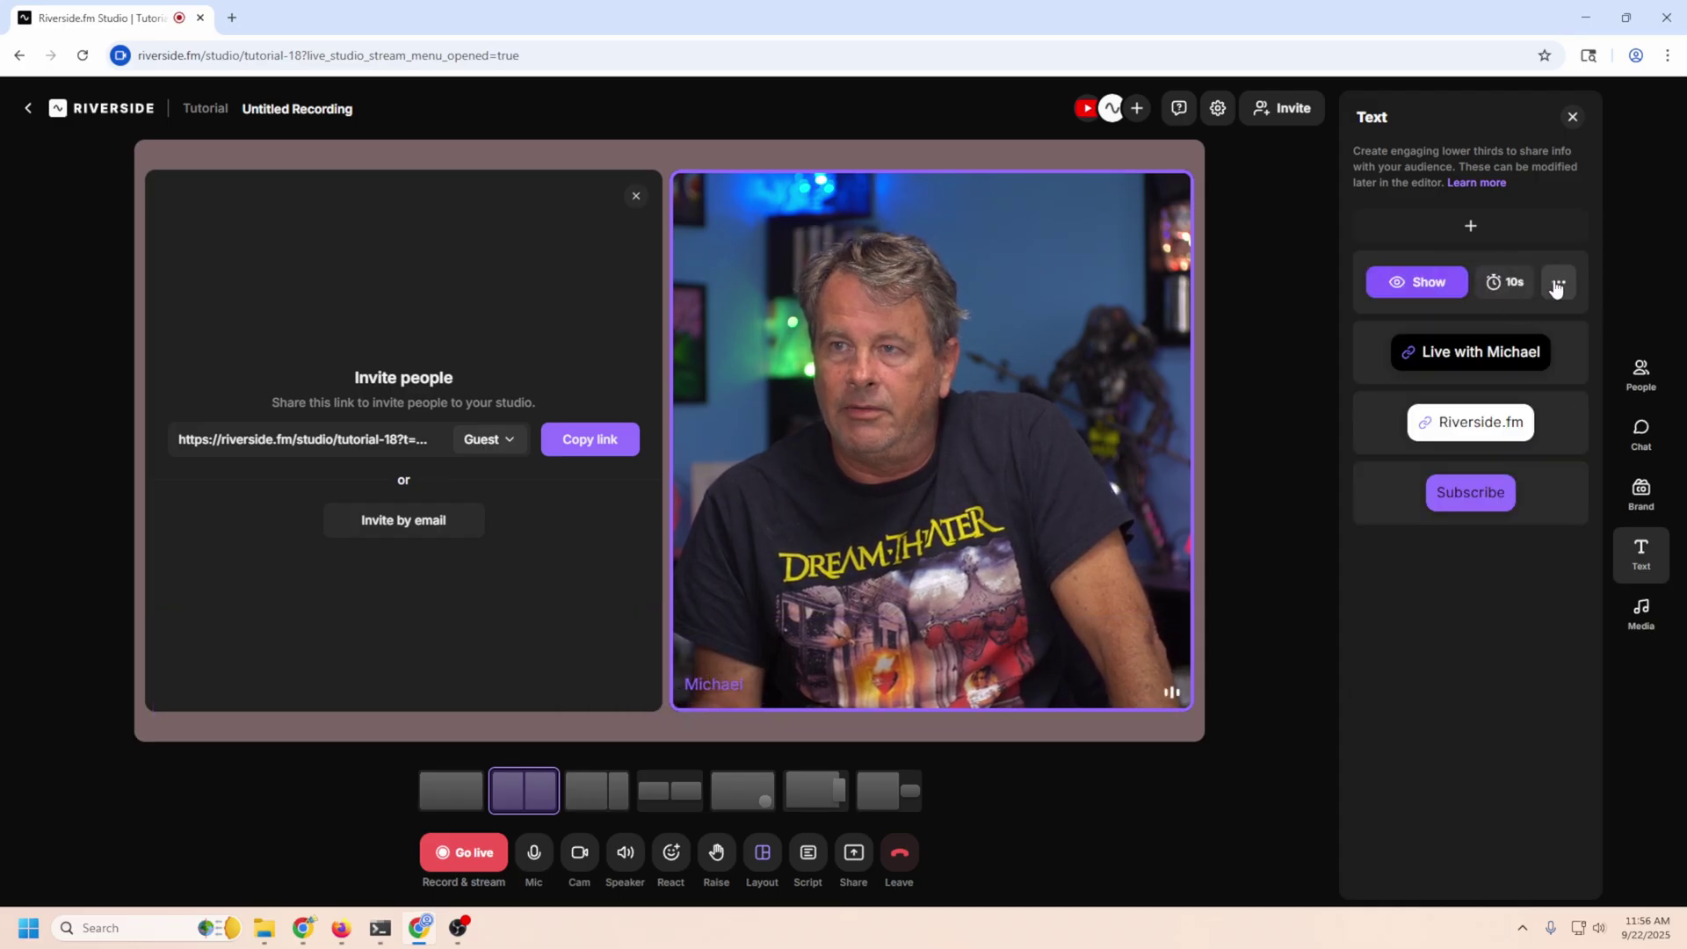
pyautogui.click(1556, 288)
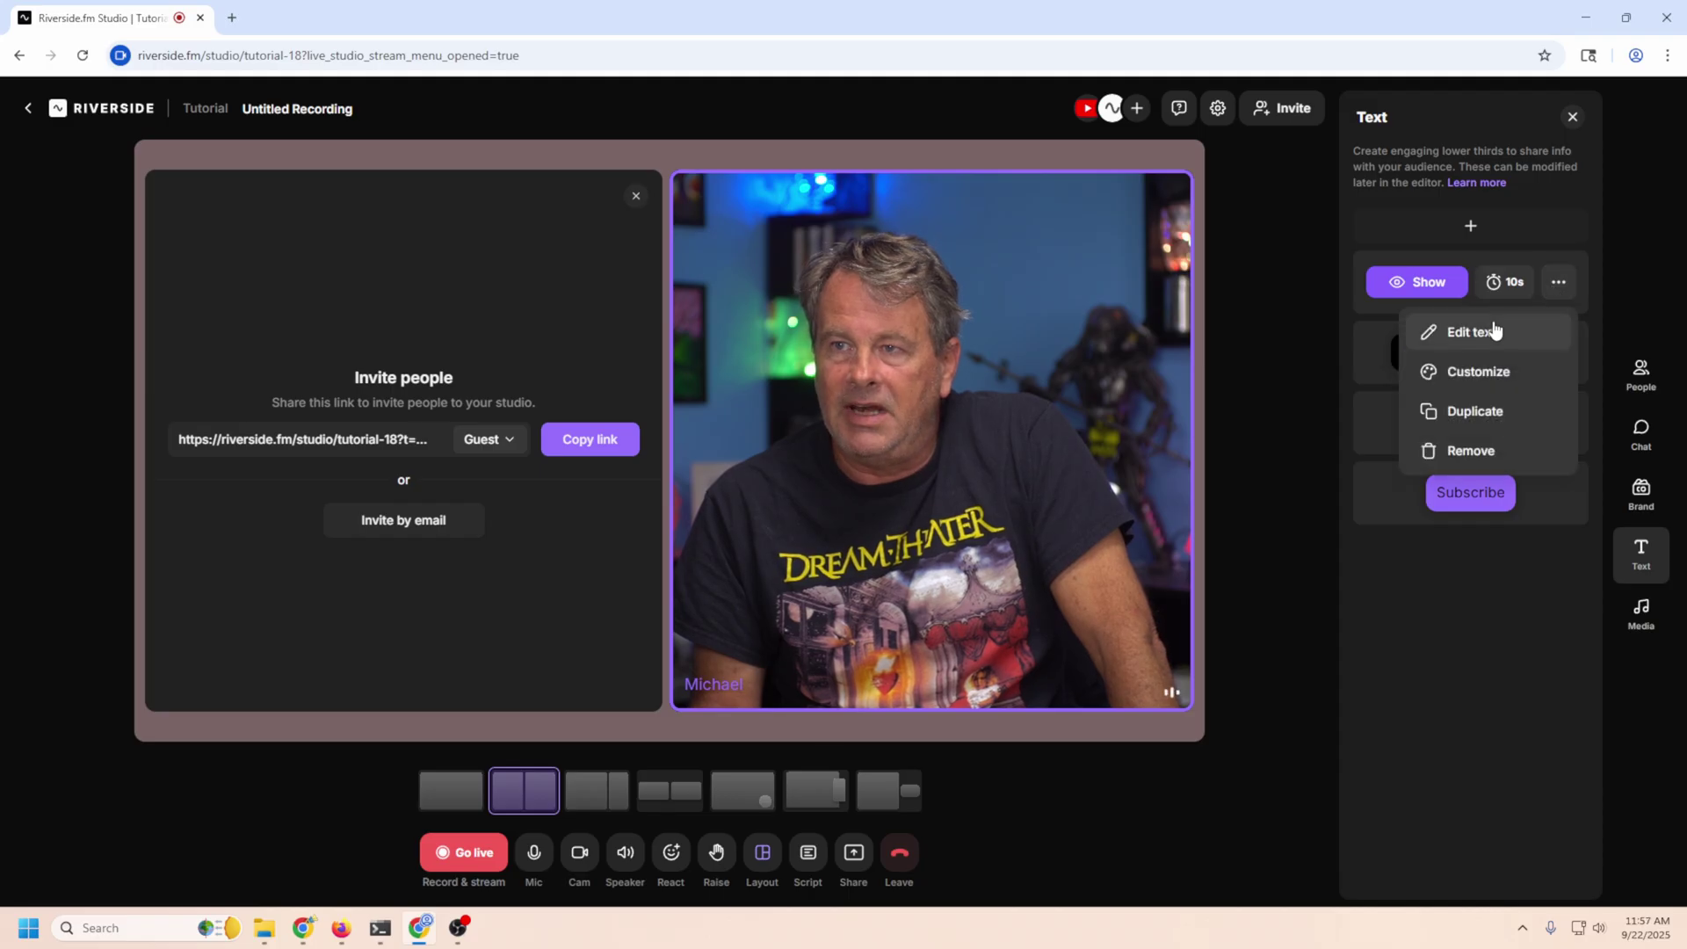
# Step: Try medium size and set the host-name lower third's placement to Right
pyautogui.click(1455, 372)
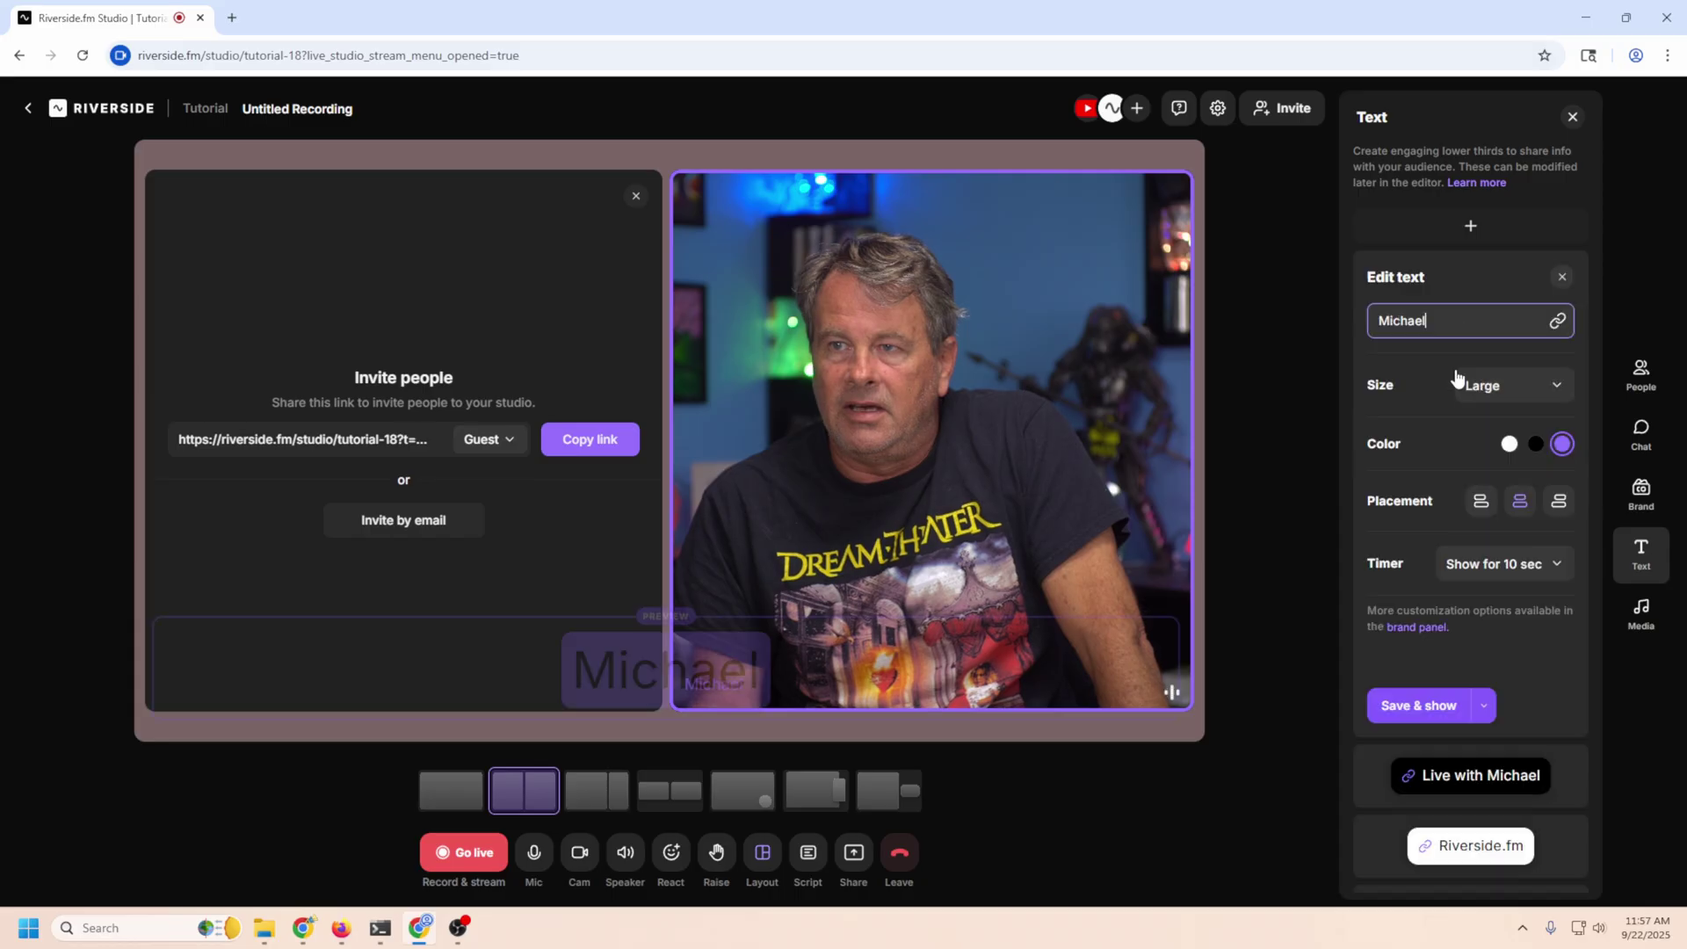
pyautogui.click(1548, 385)
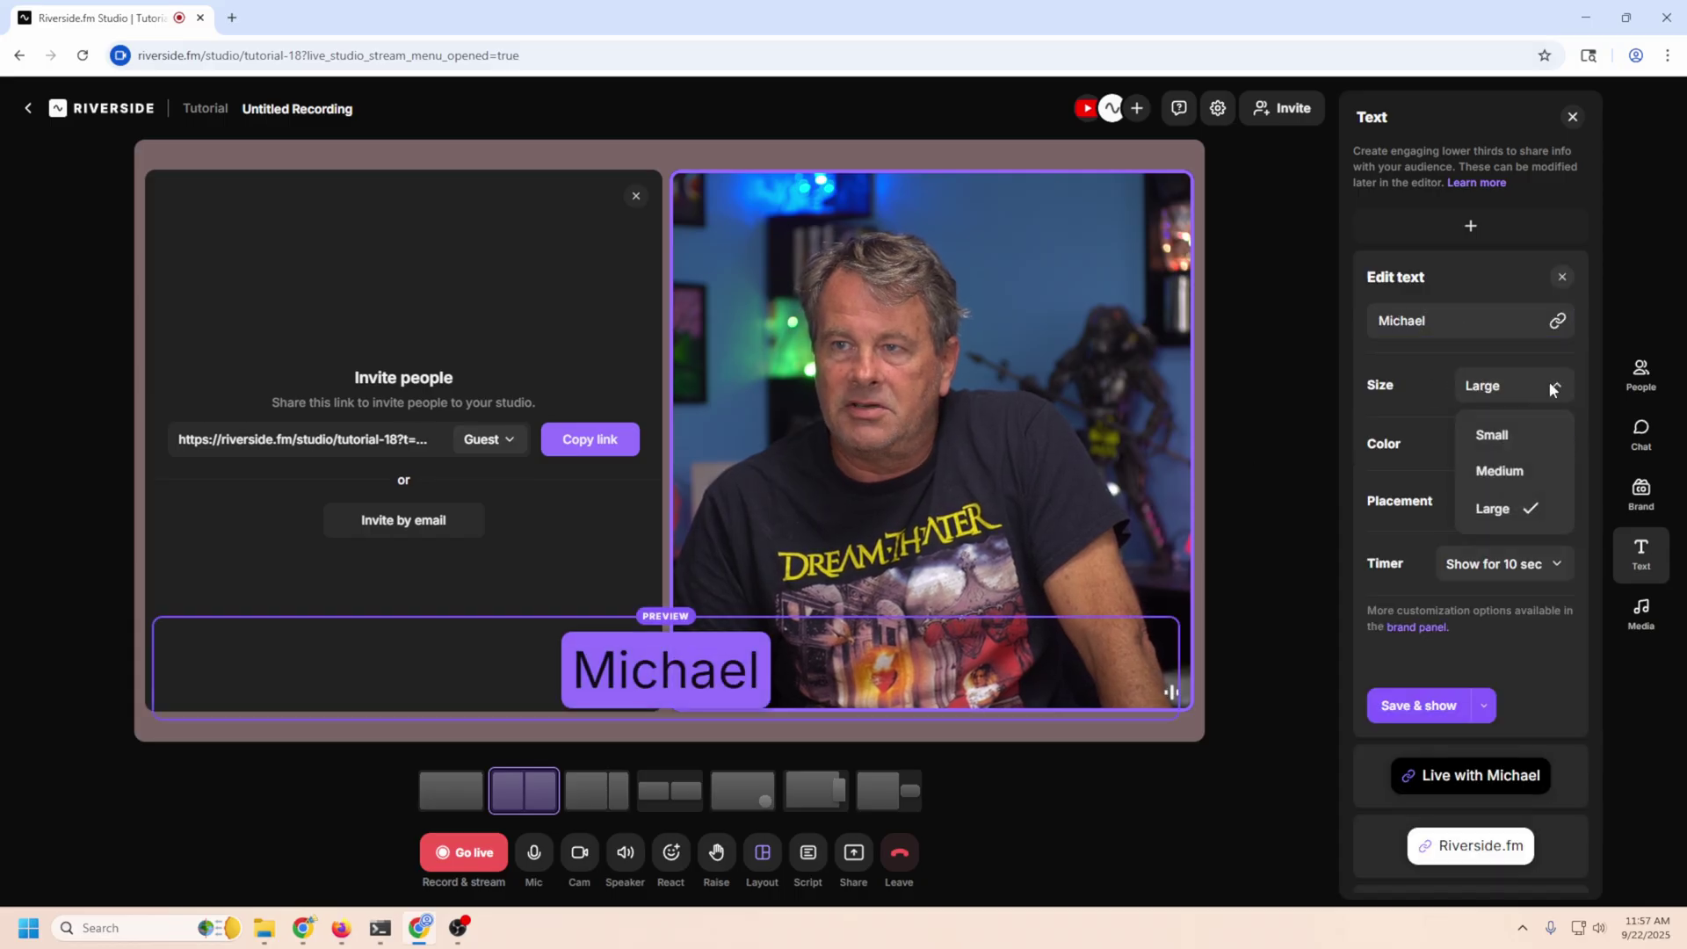
pyautogui.click(1499, 471)
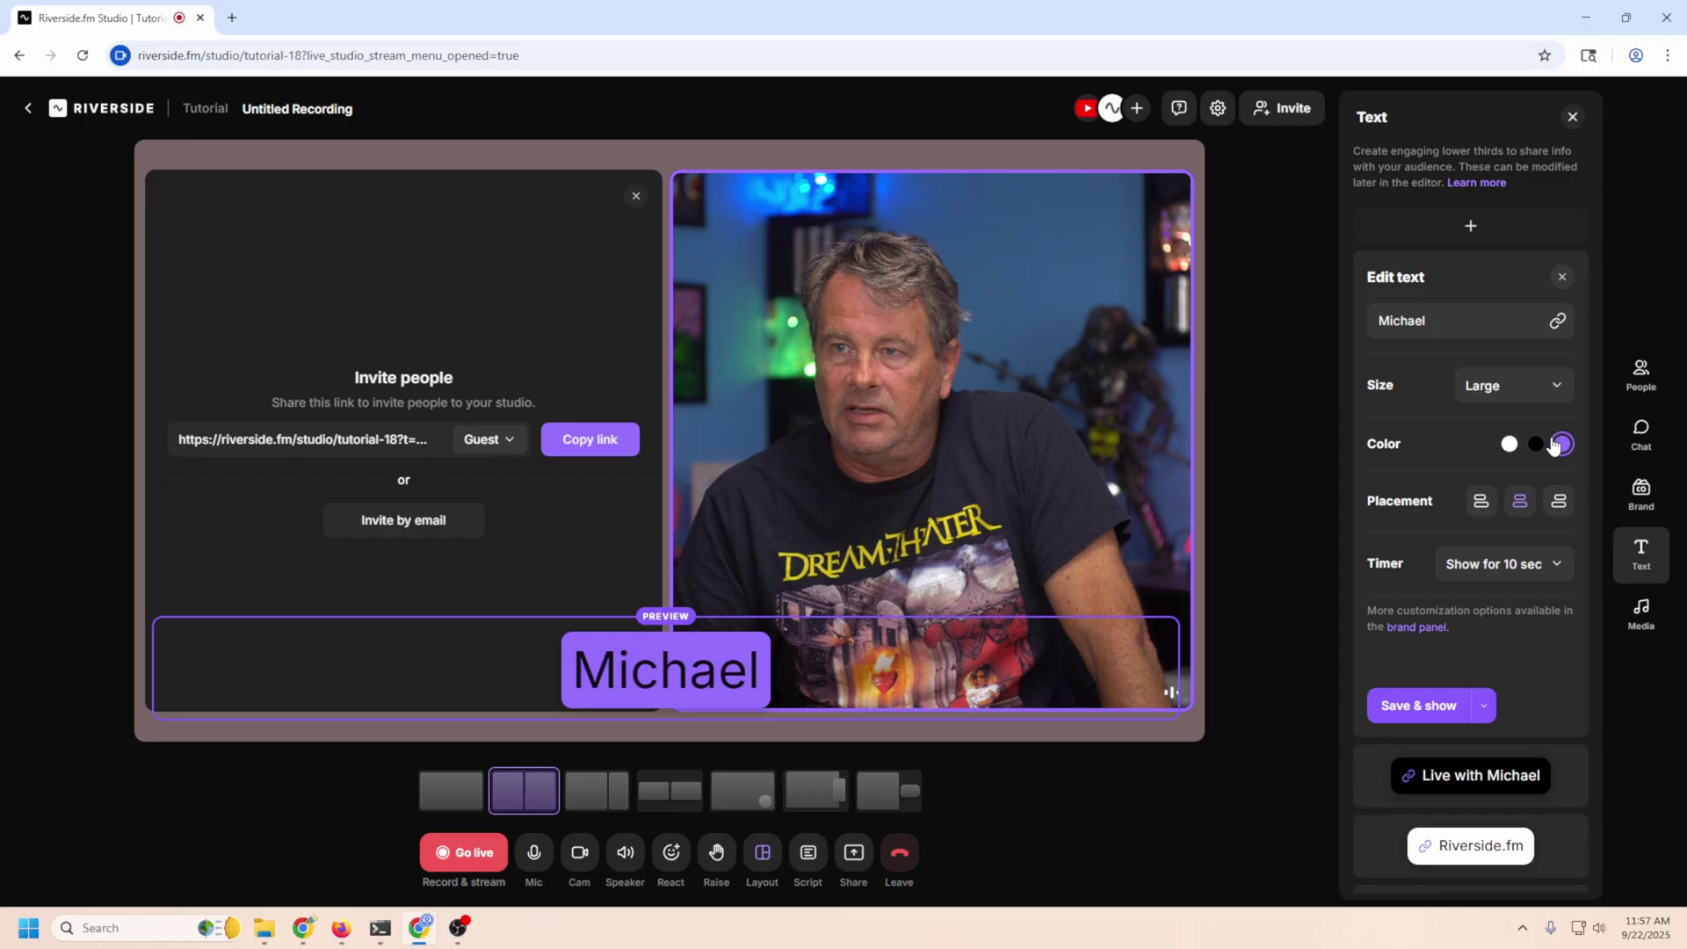
pyautogui.click(1482, 500)
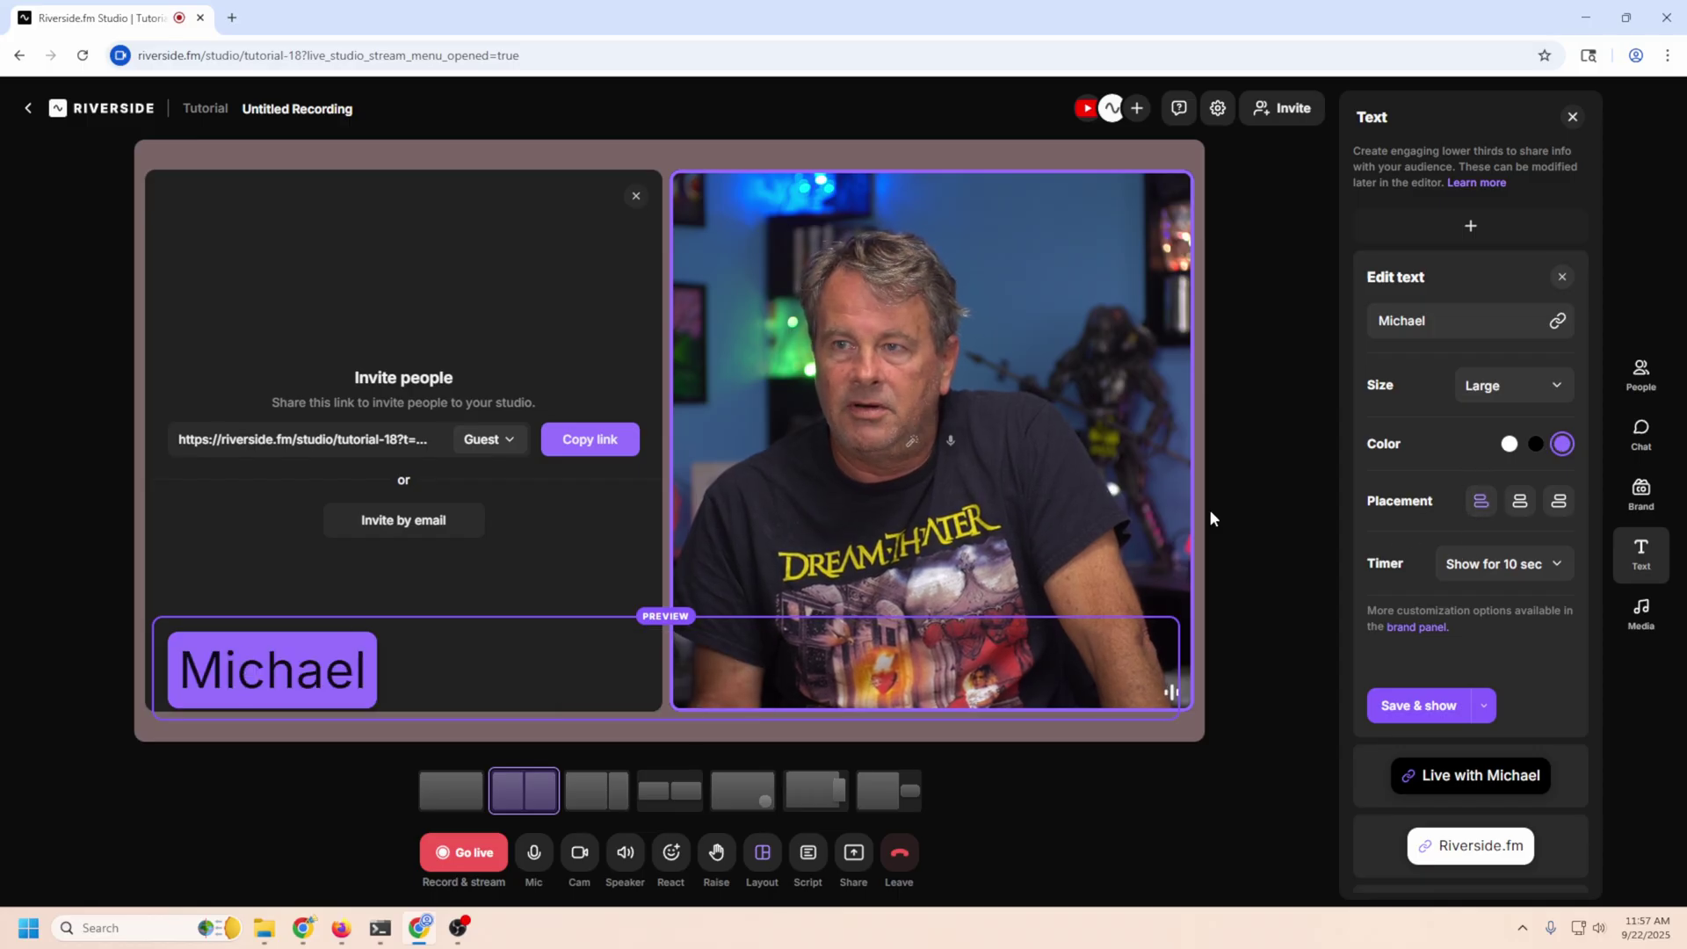
pyautogui.click(1558, 501)
pyautogui.click(1517, 508)
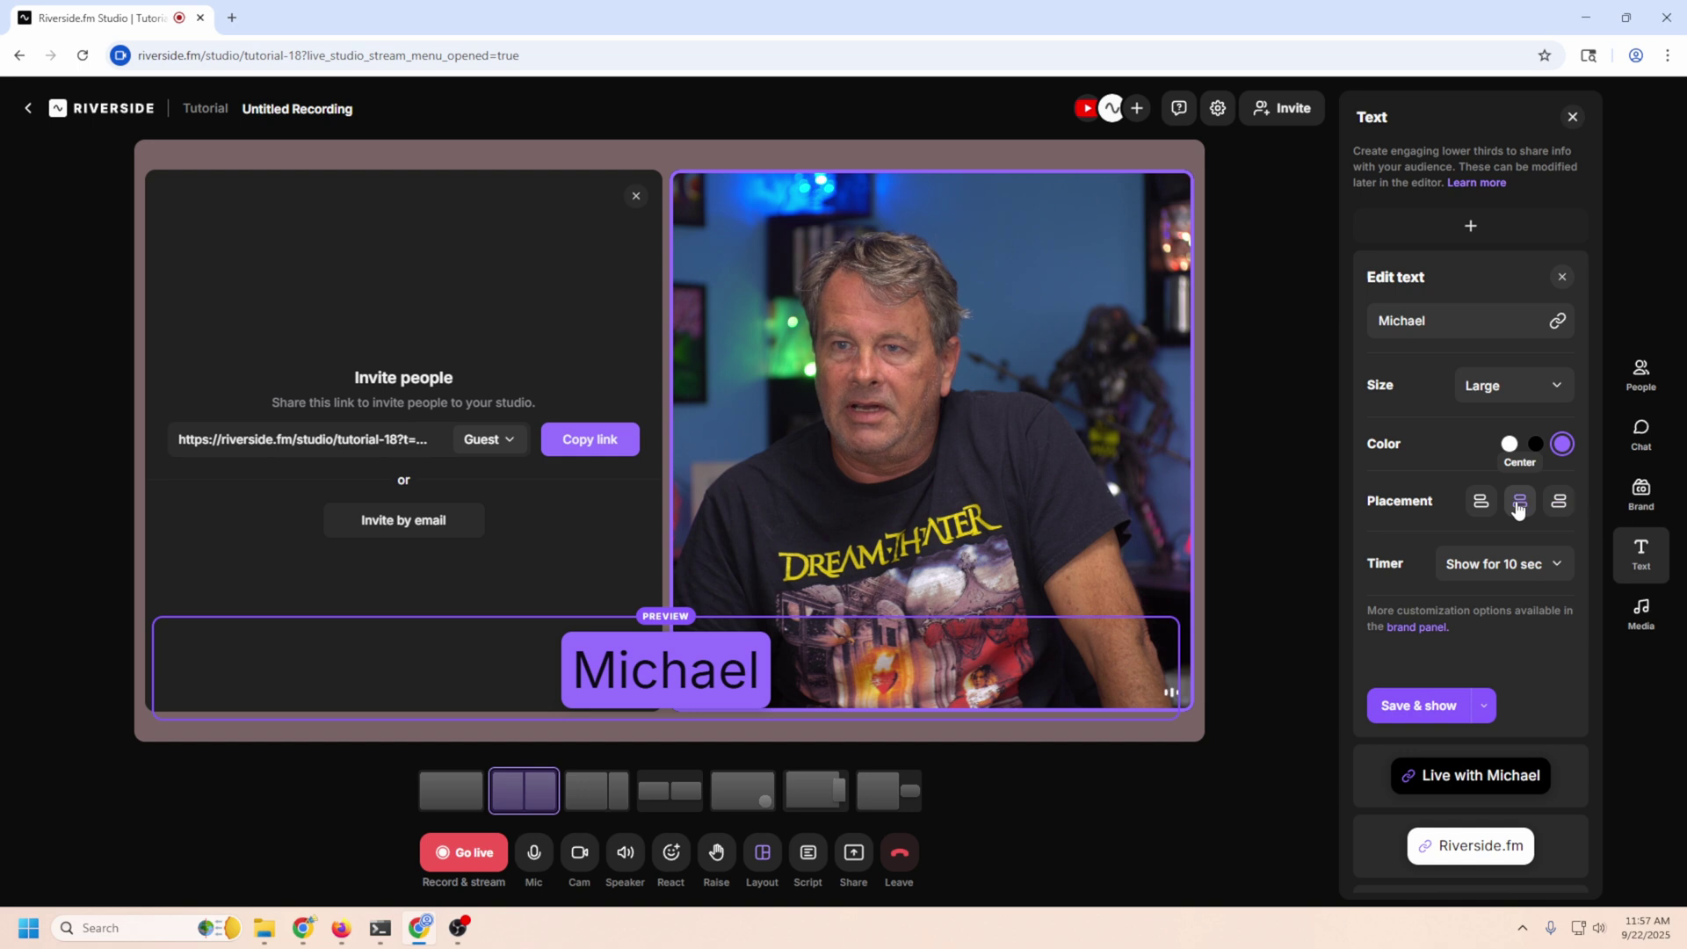
pyautogui.click(1558, 501)
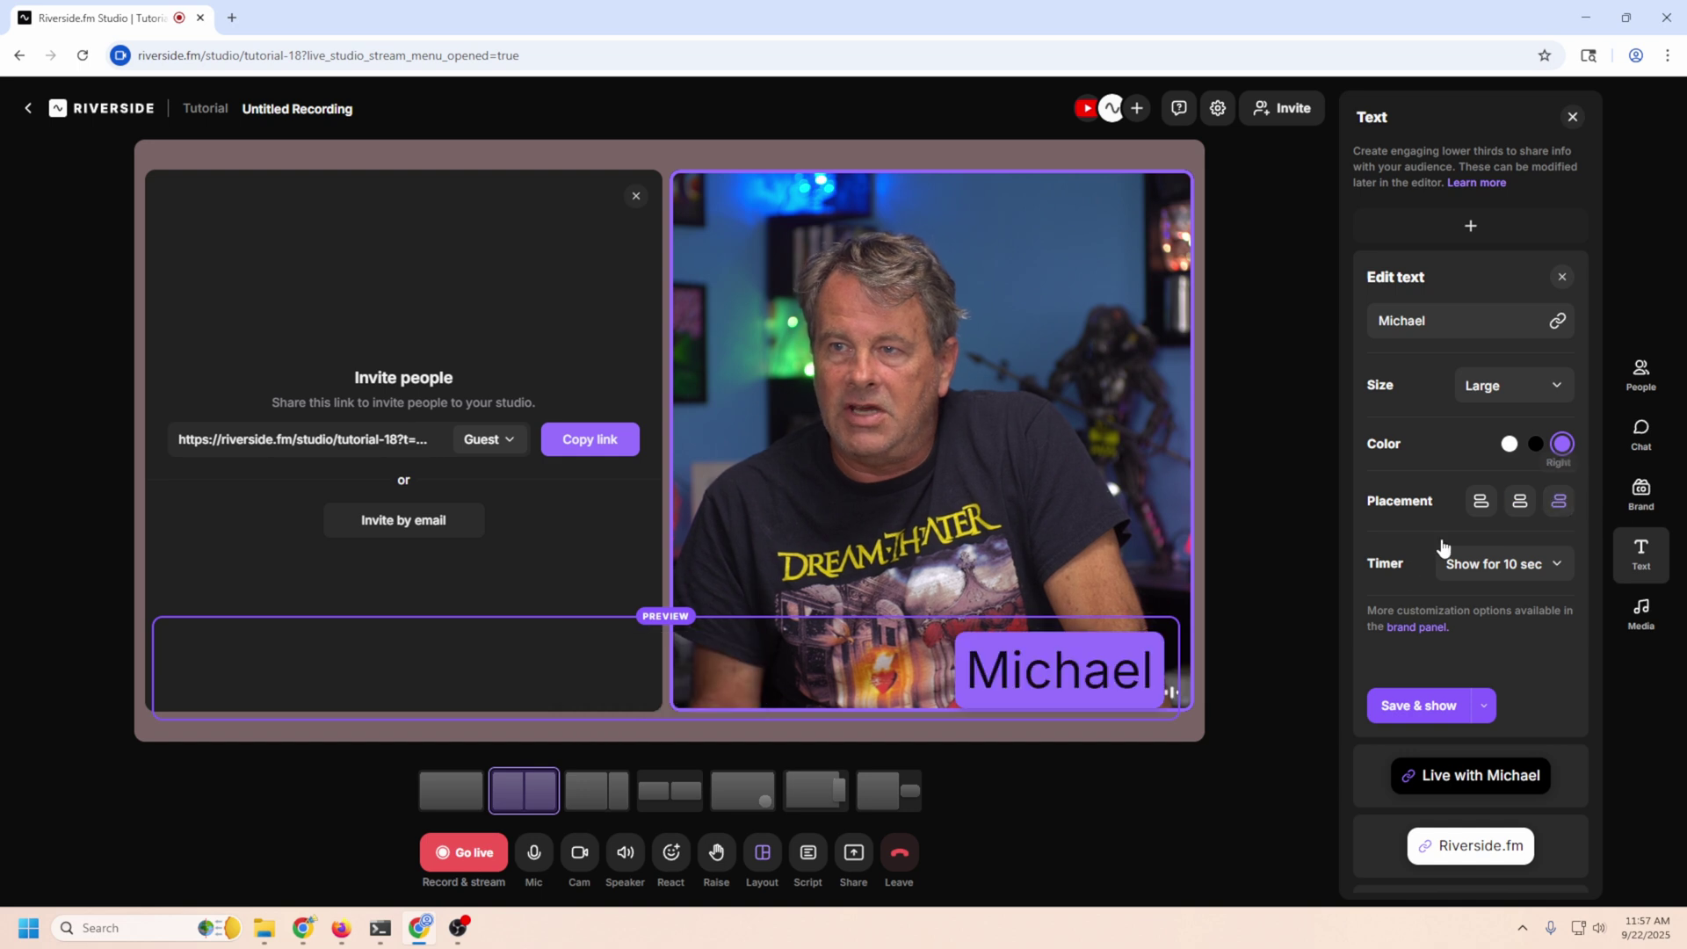
# Step: Set the lower third to show for 5 seconds and put it live on stage
pyautogui.click(1564, 573)
pyautogui.click(1459, 609)
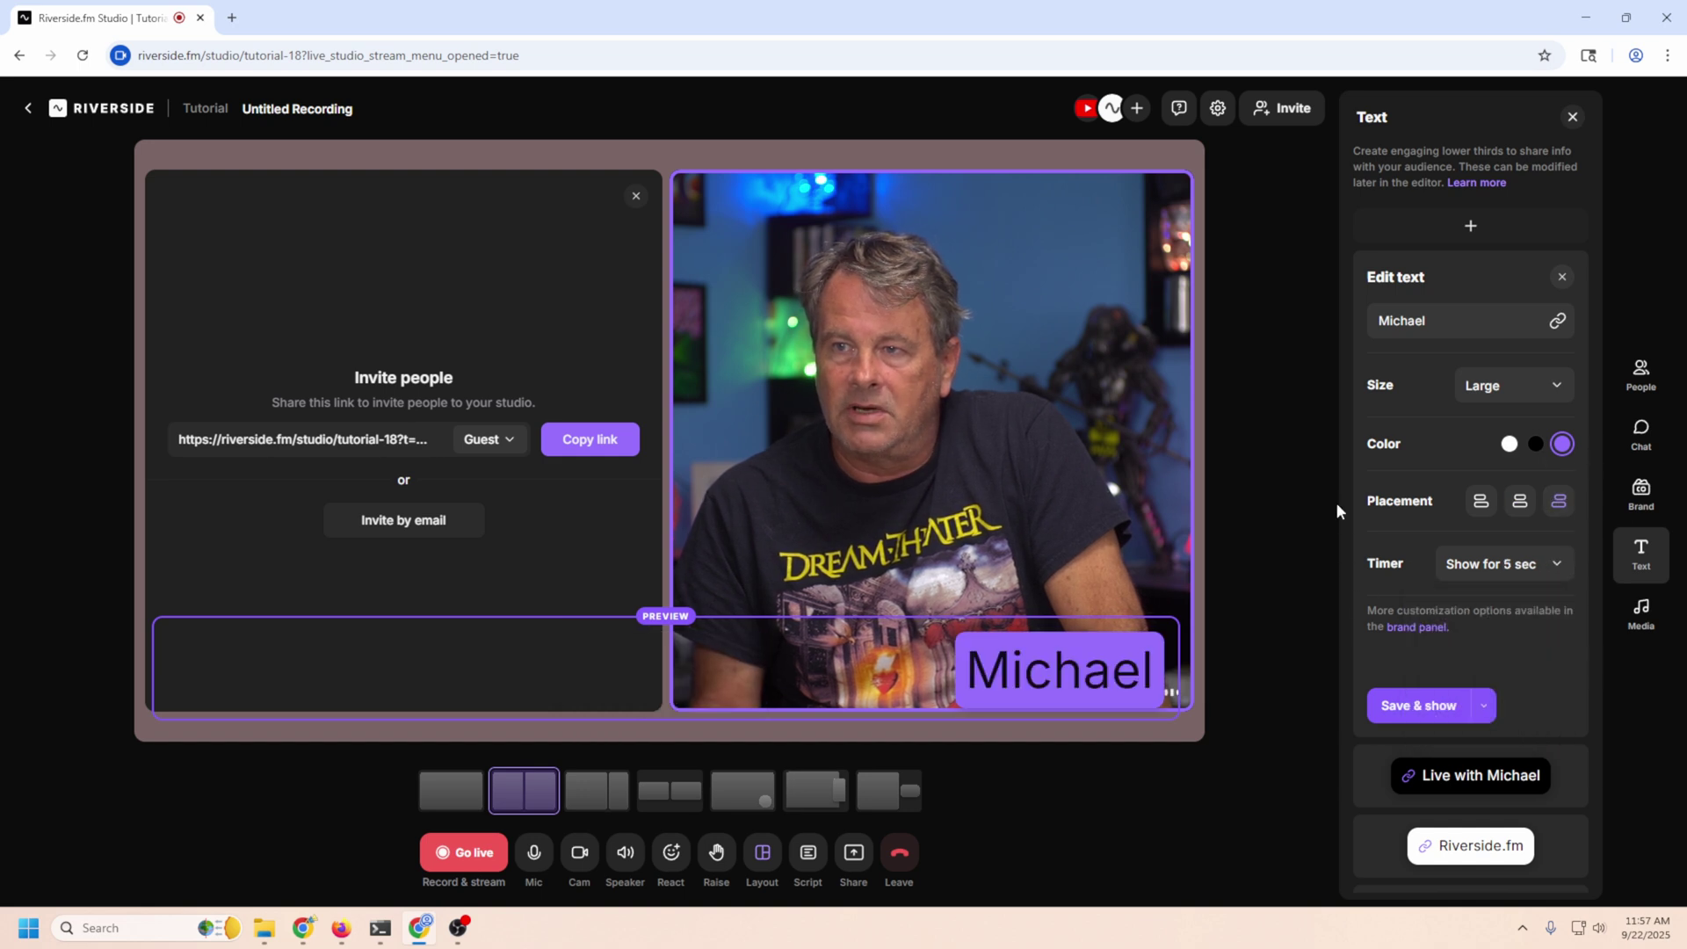
pyautogui.click(1414, 704)
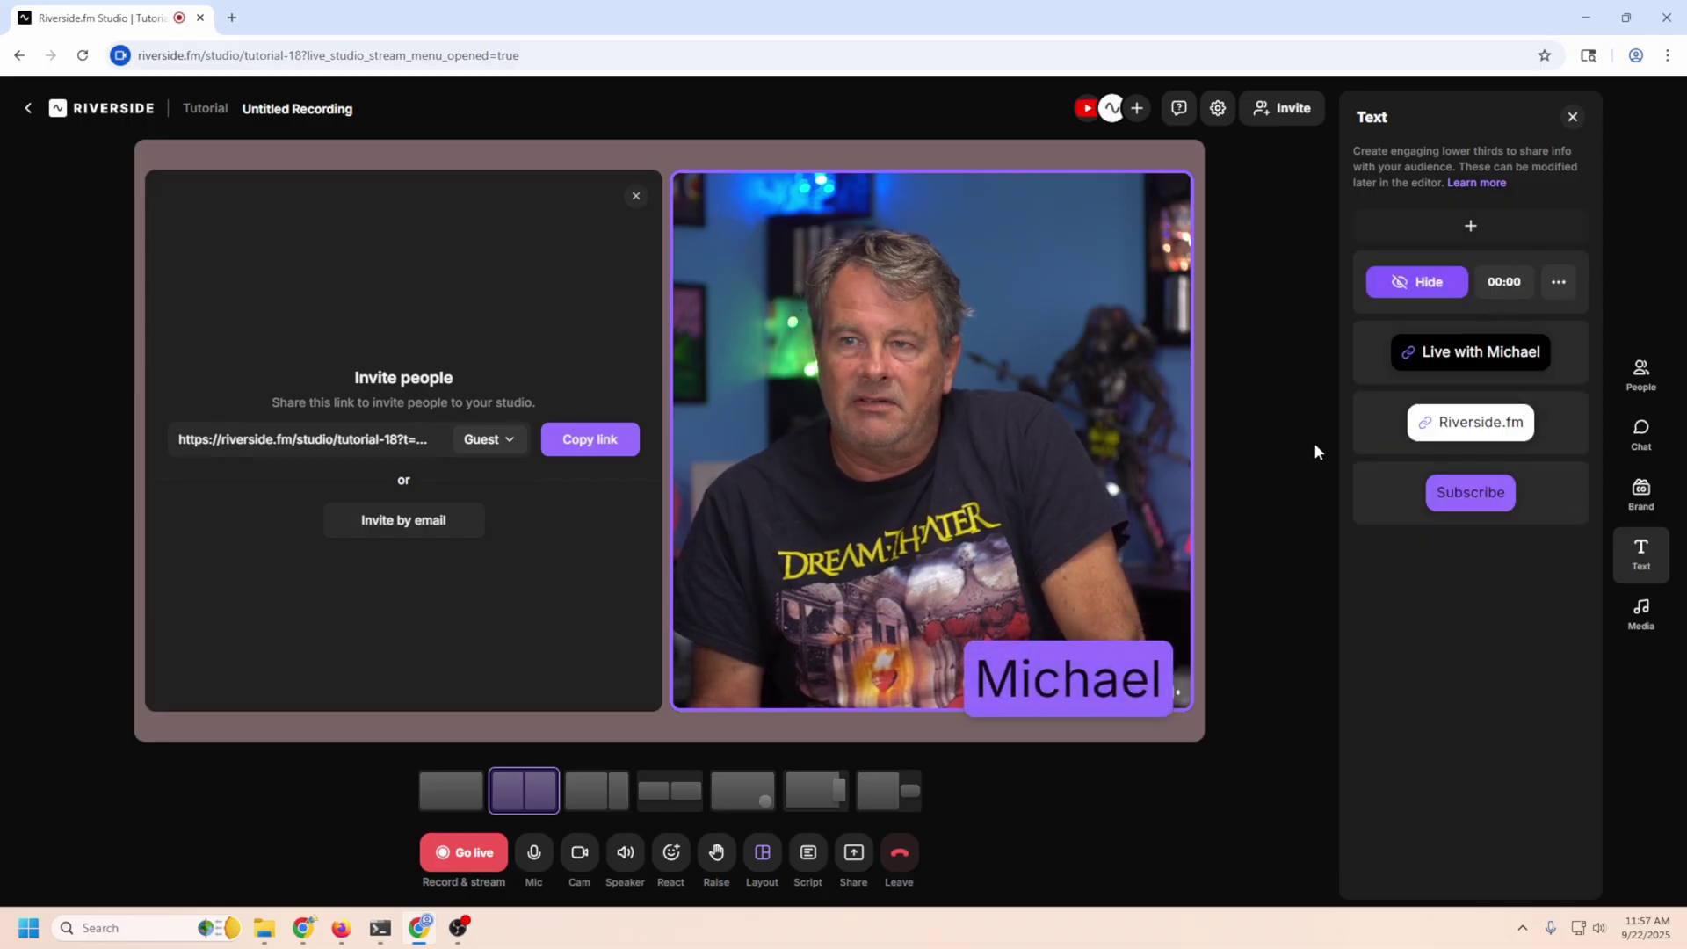
pyautogui.click(1635, 382)
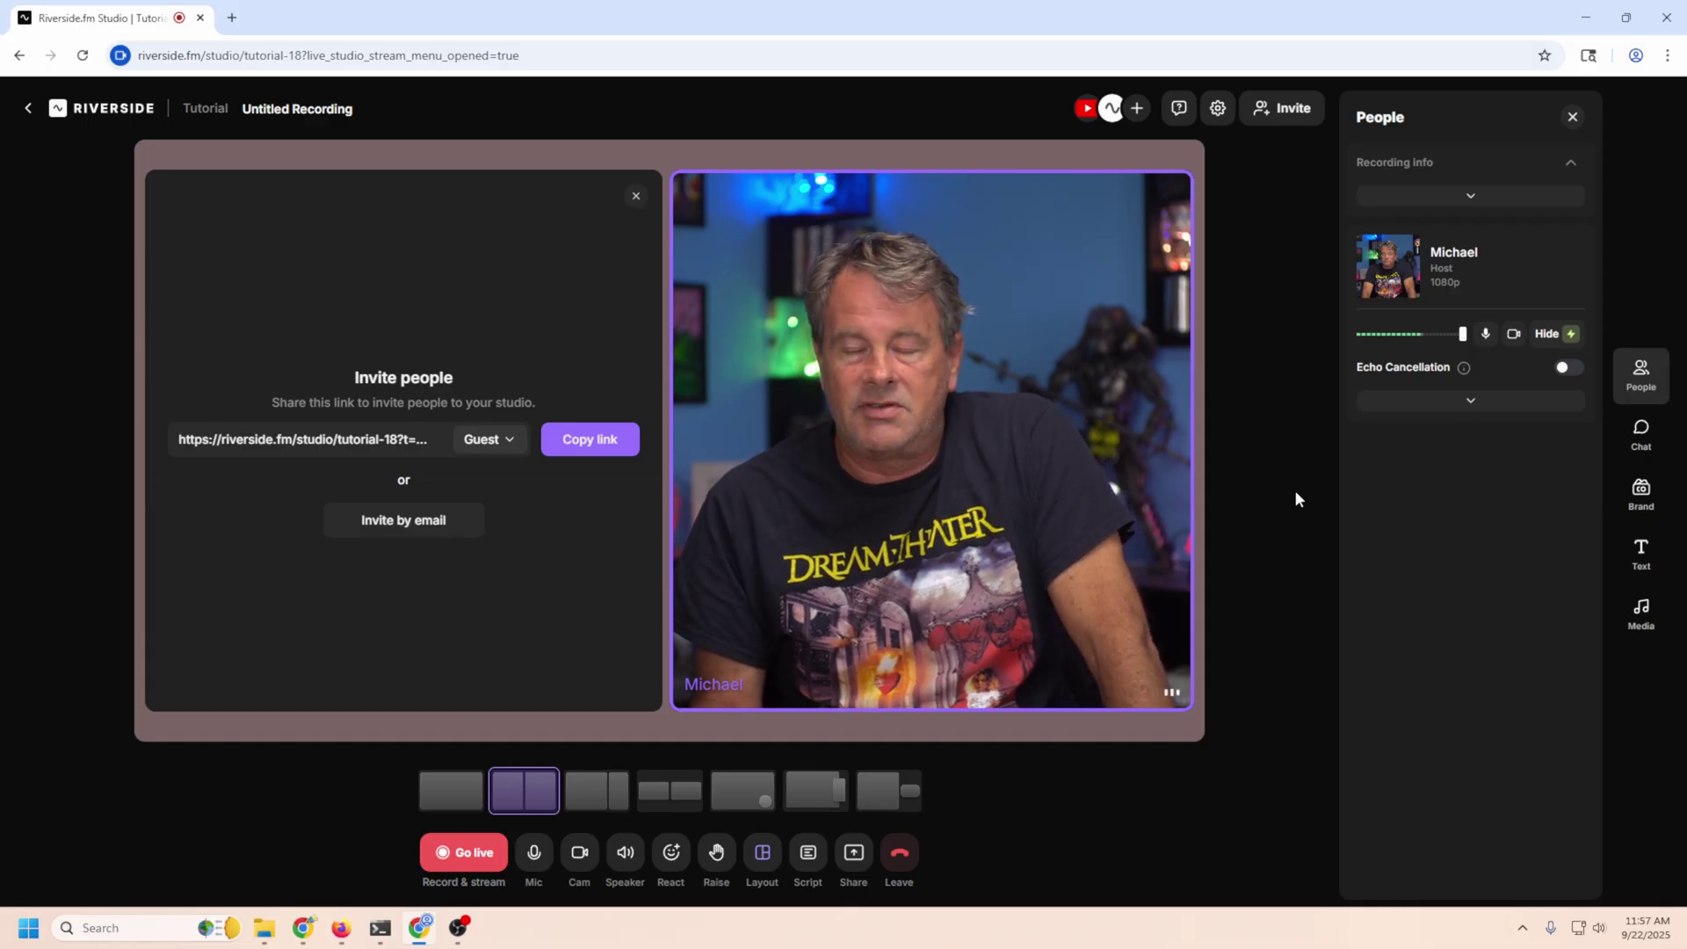
# Step: Expand the host's entry in People to reveal device and quality details
pyautogui.click(1441, 401)
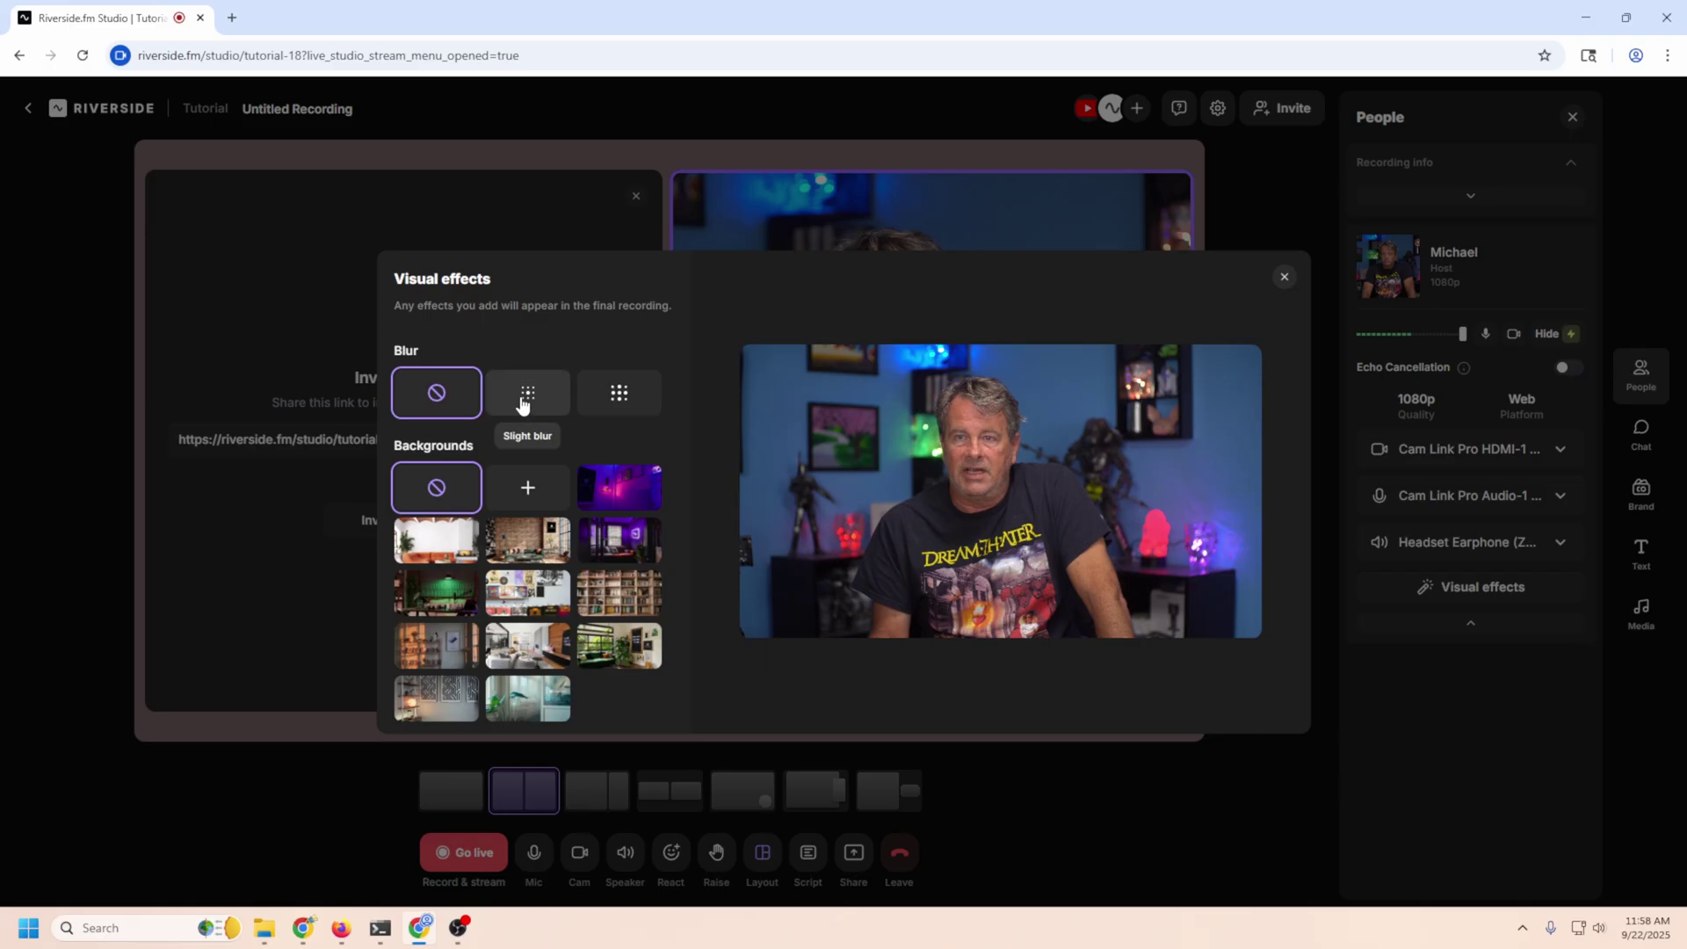
pyautogui.click(523, 403)
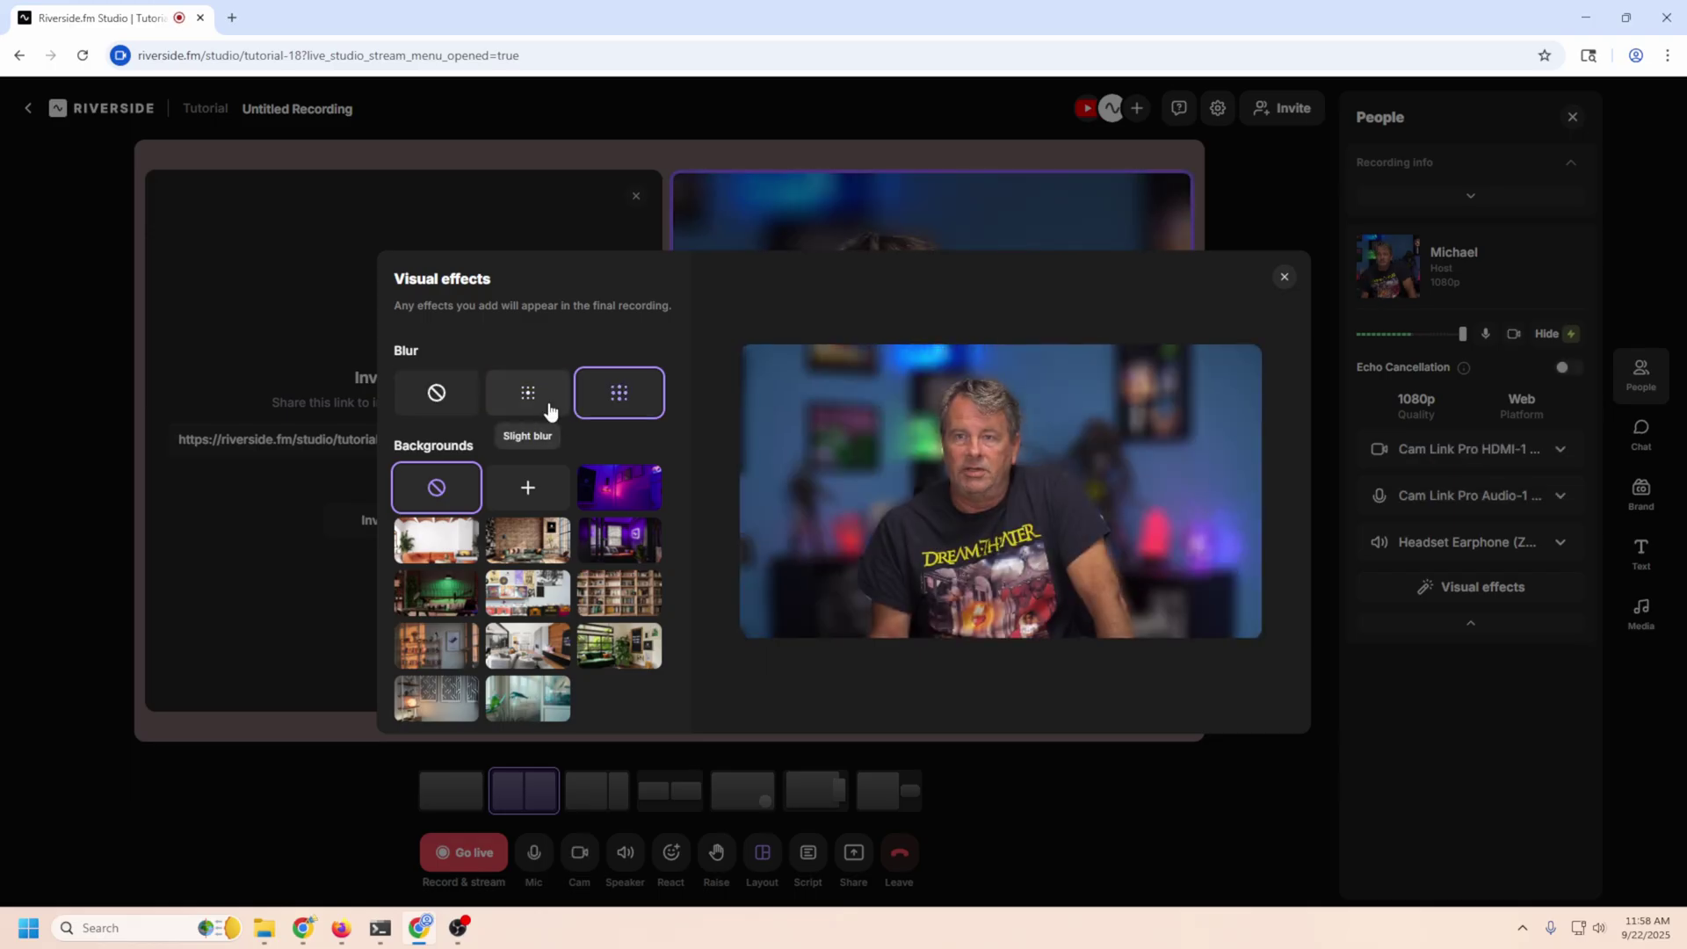
pyautogui.click(549, 410)
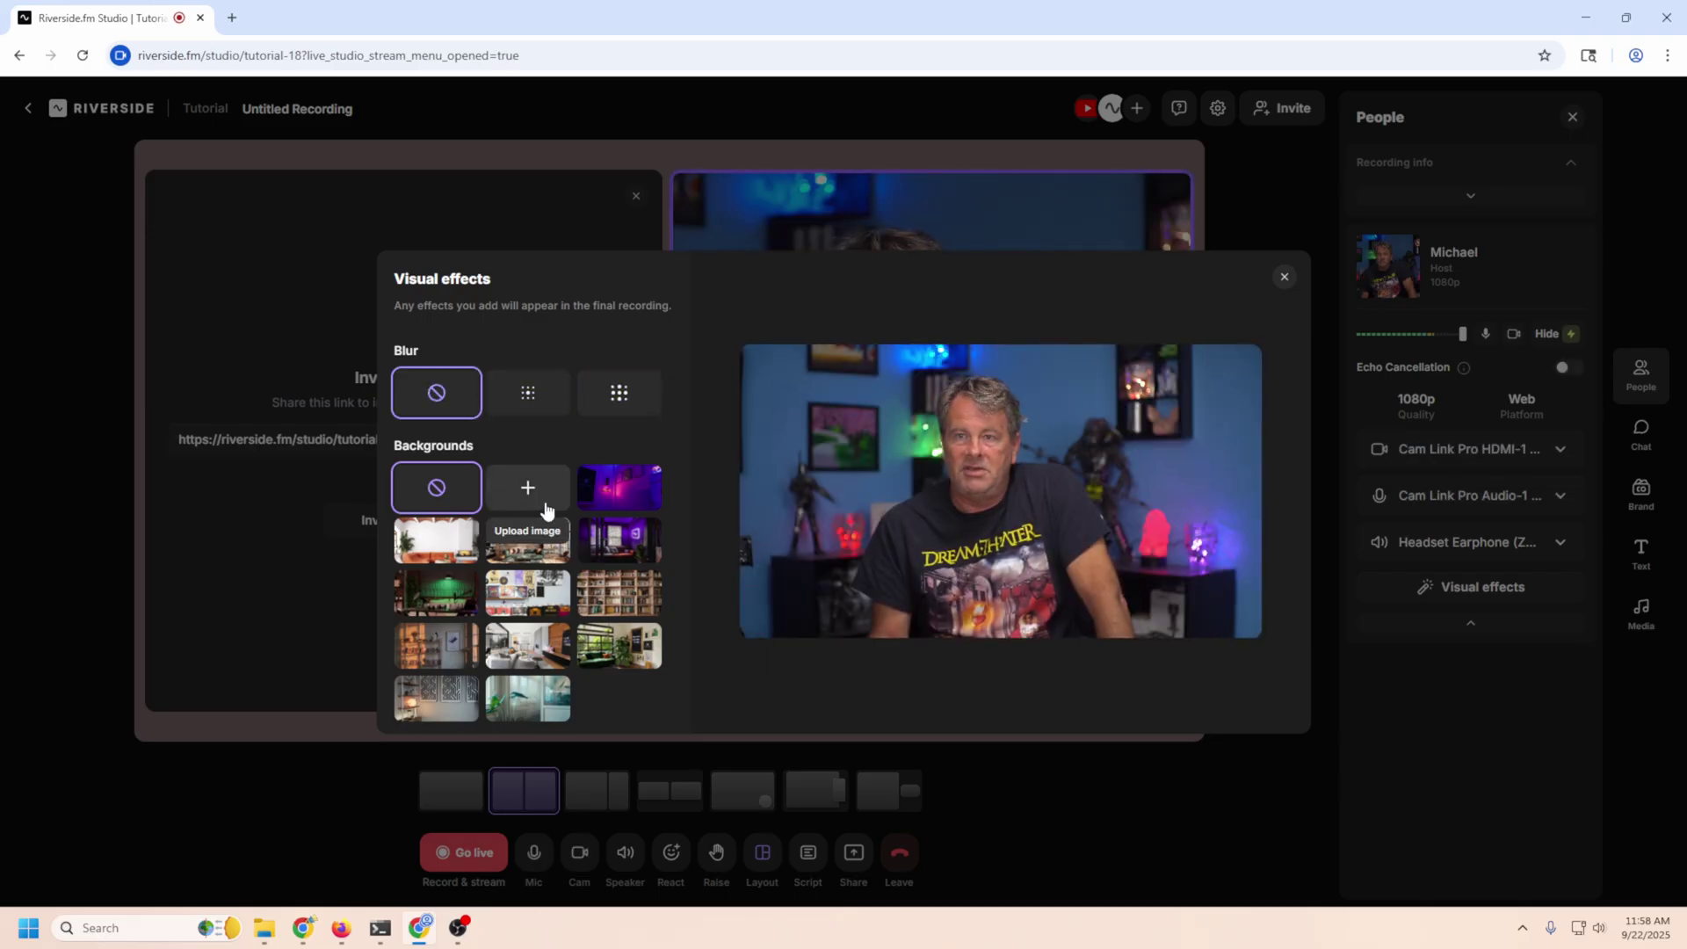
pyautogui.click(615, 491)
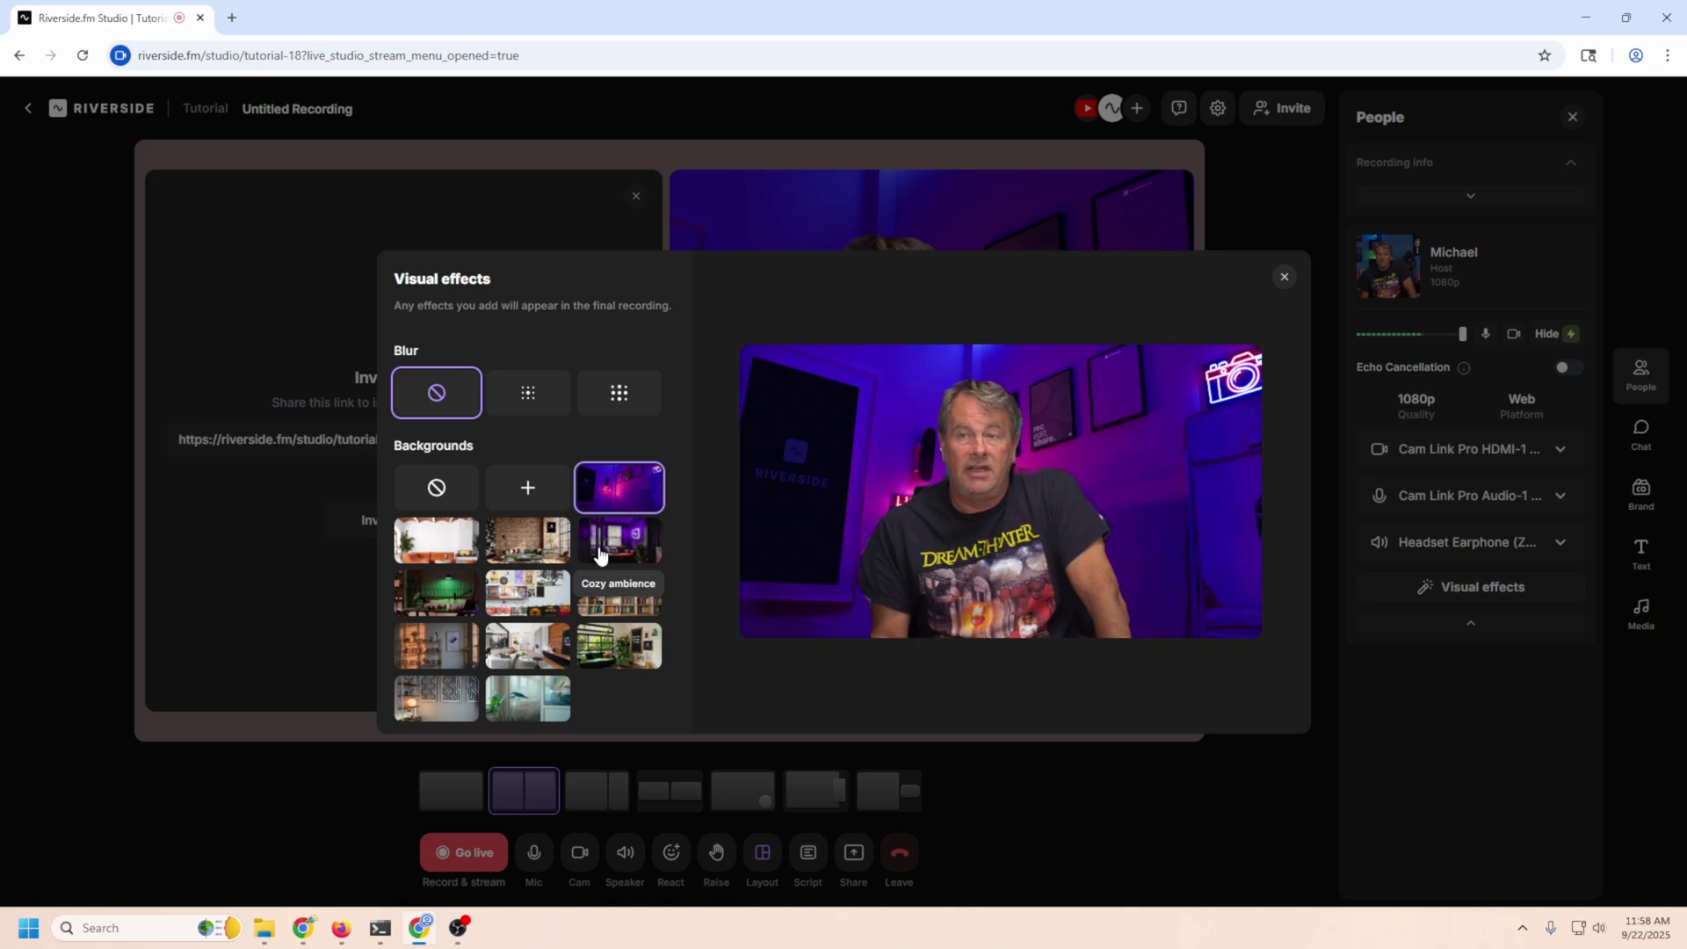
pyautogui.click(617, 549)
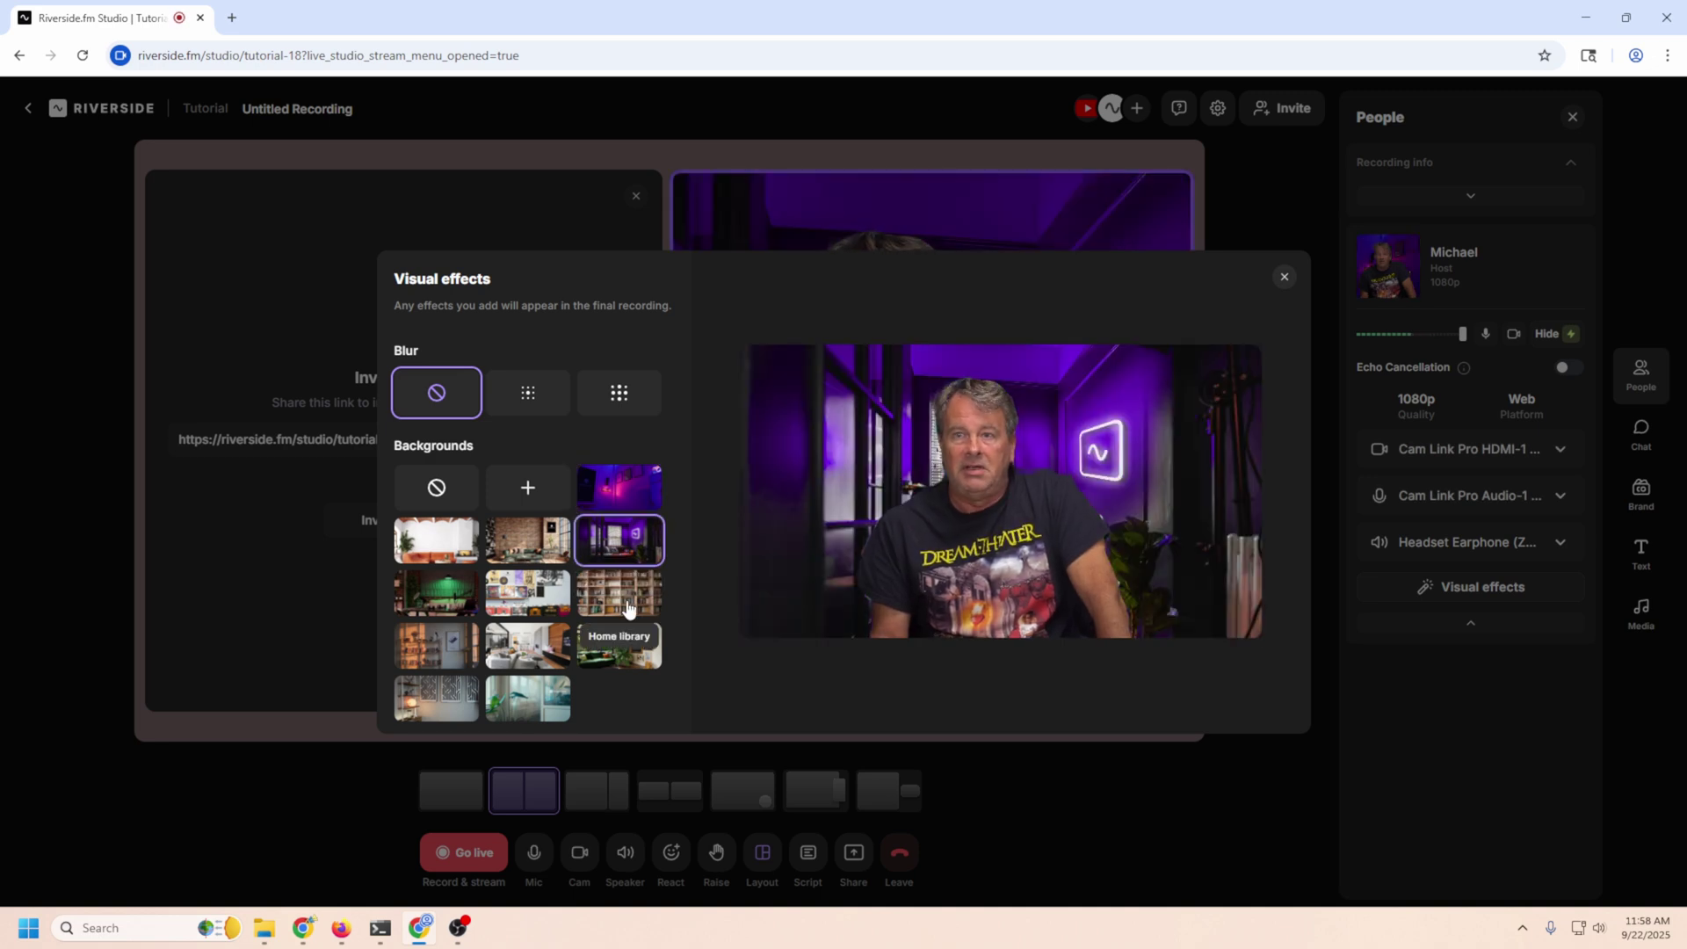
pyautogui.click(625, 608)
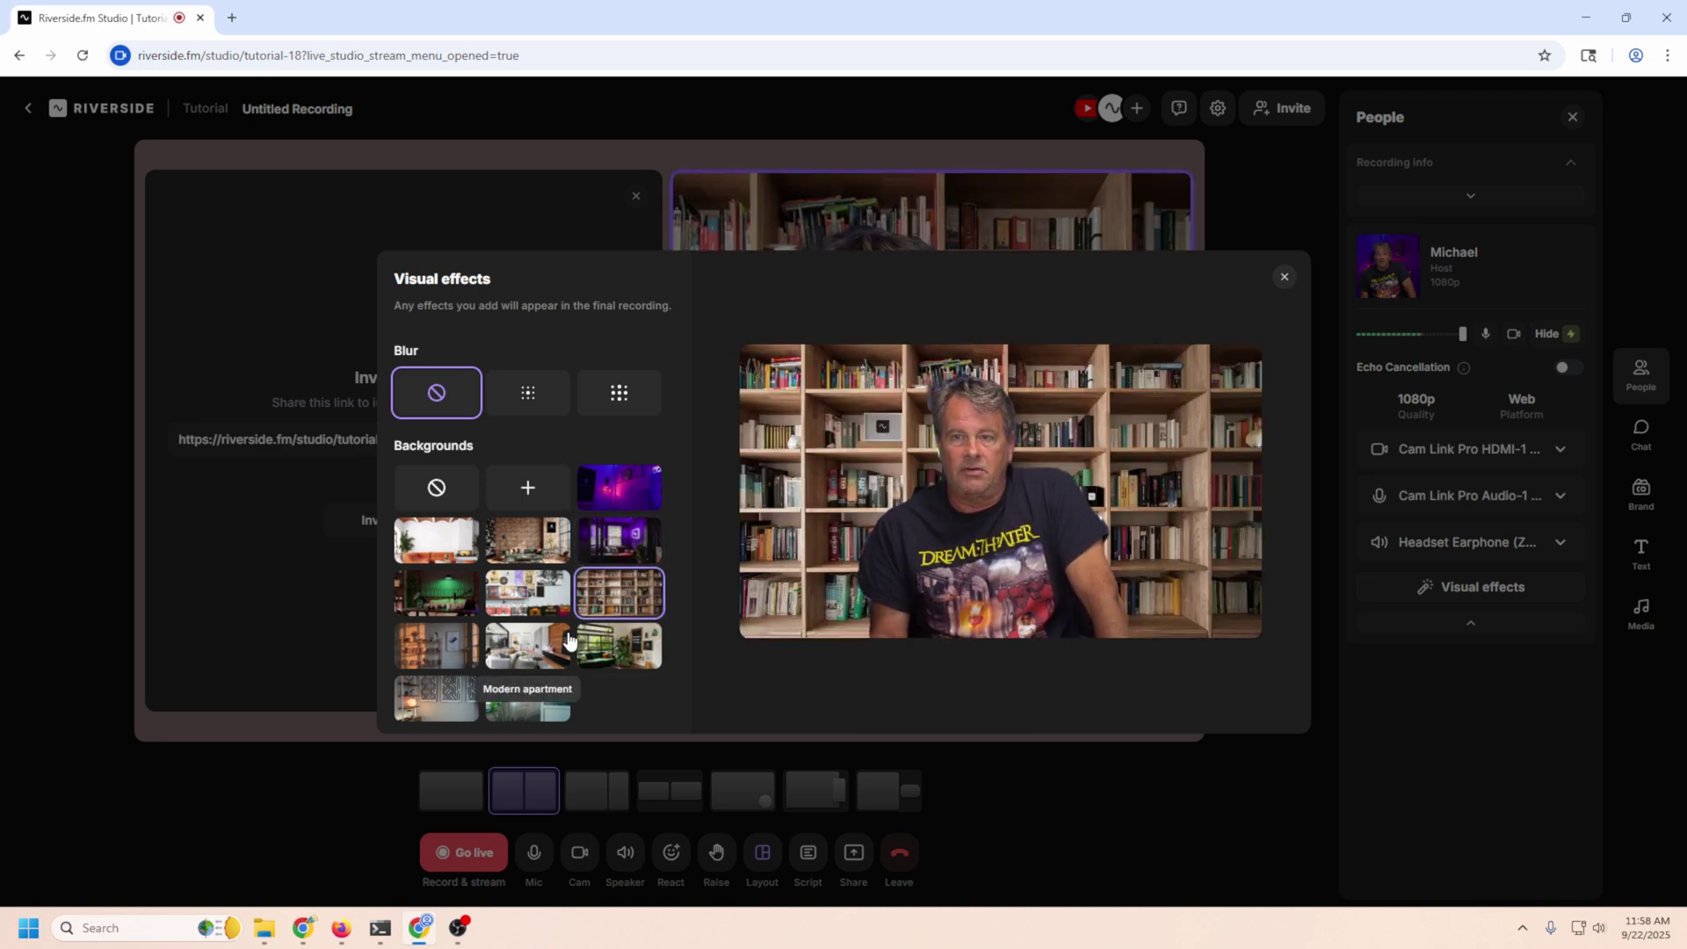
pyautogui.click(527, 659)
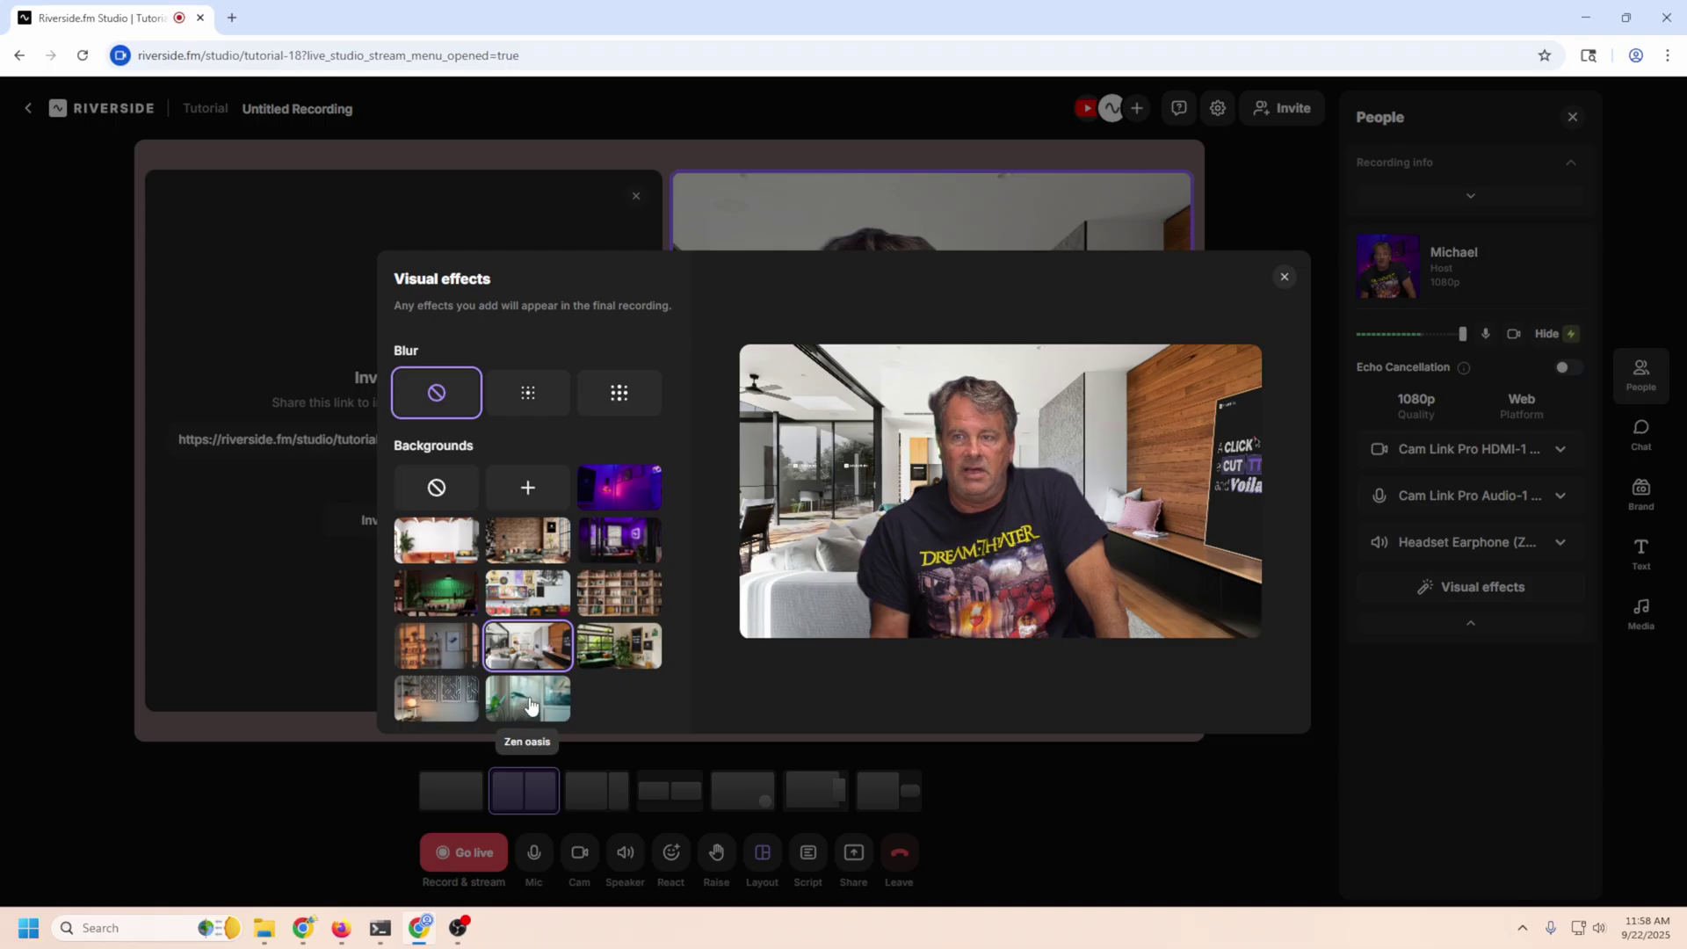
pyautogui.click(530, 706)
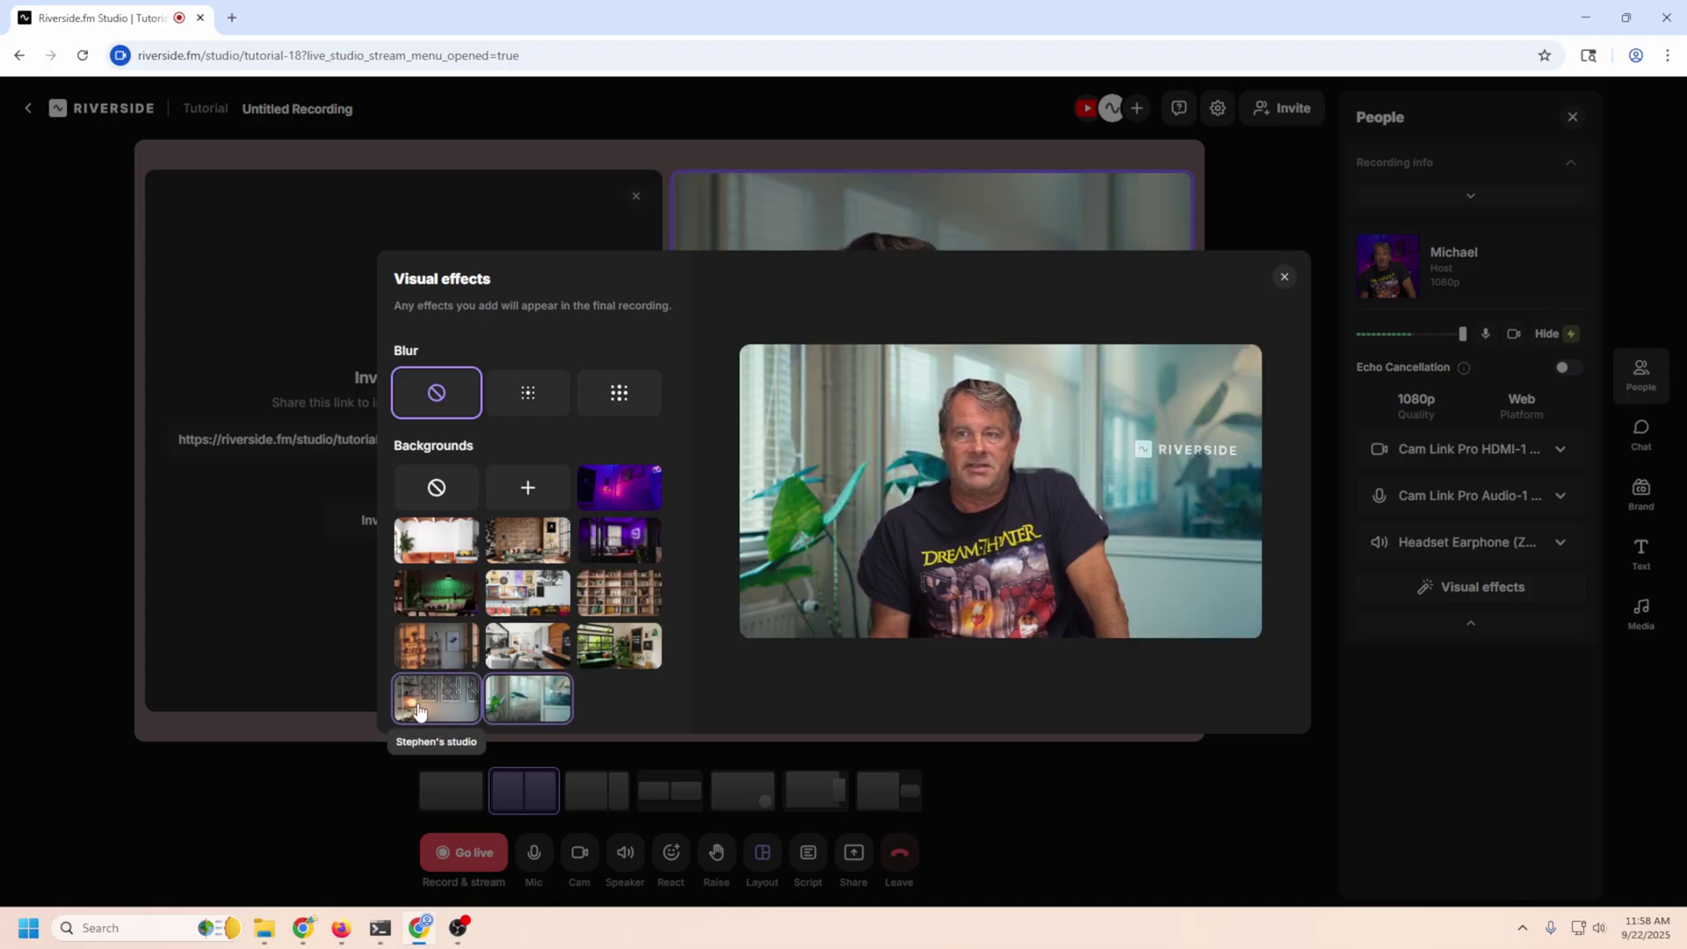
pyautogui.click(418, 710)
pyautogui.click(429, 659)
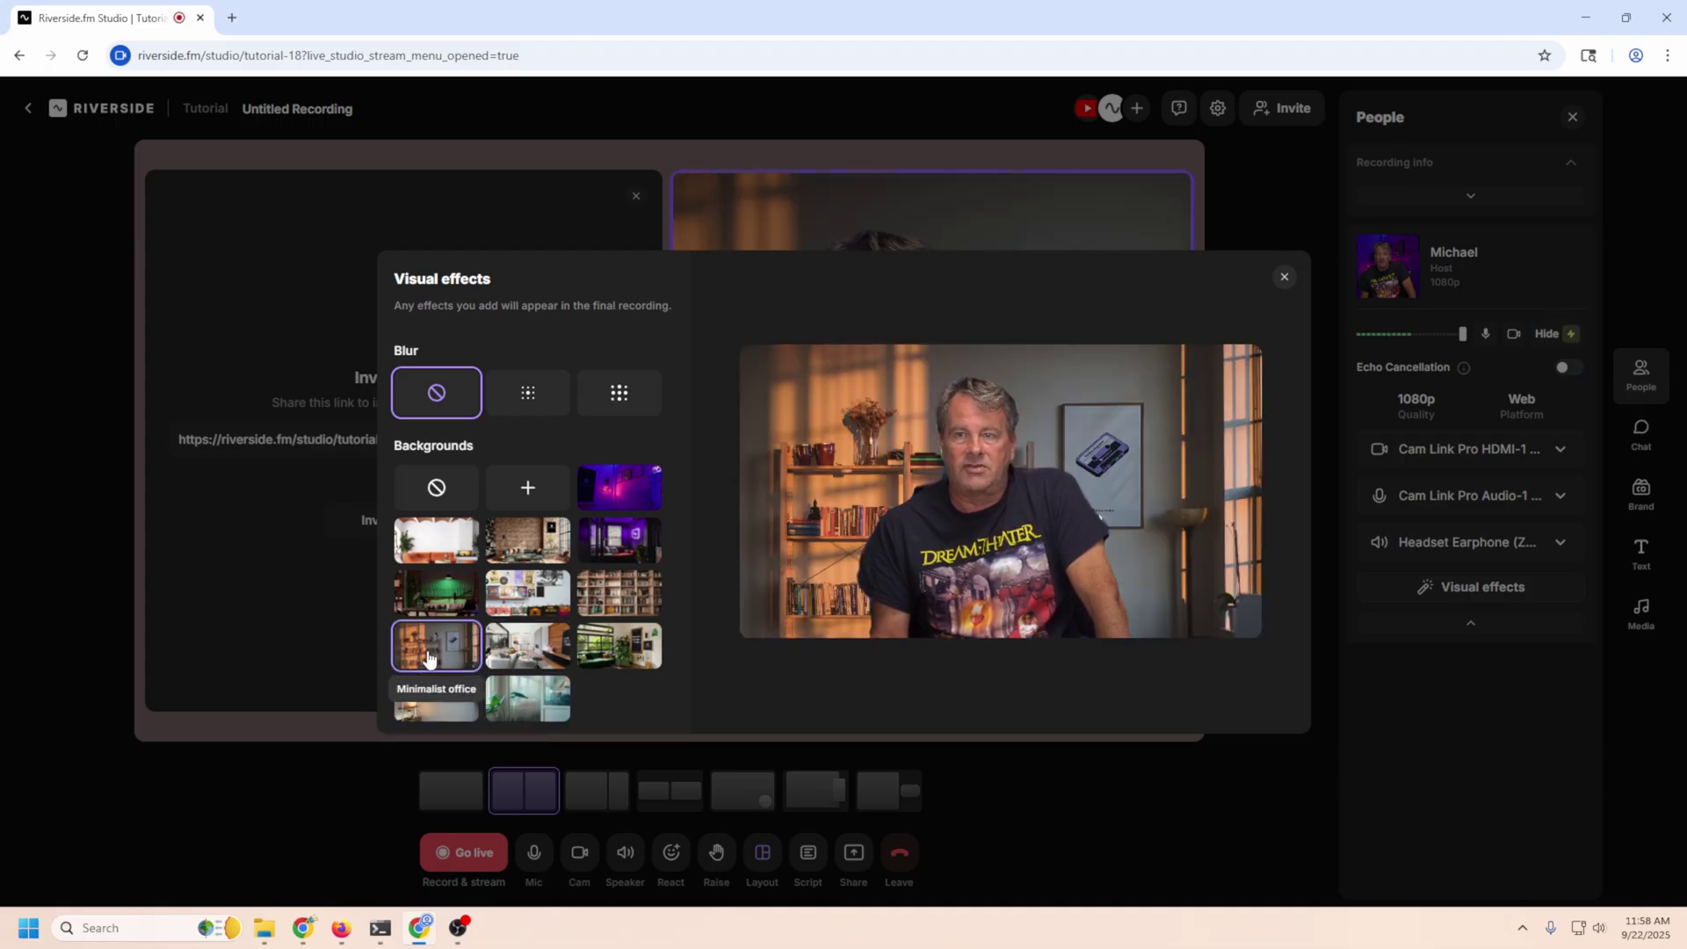
pyautogui.click(424, 497)
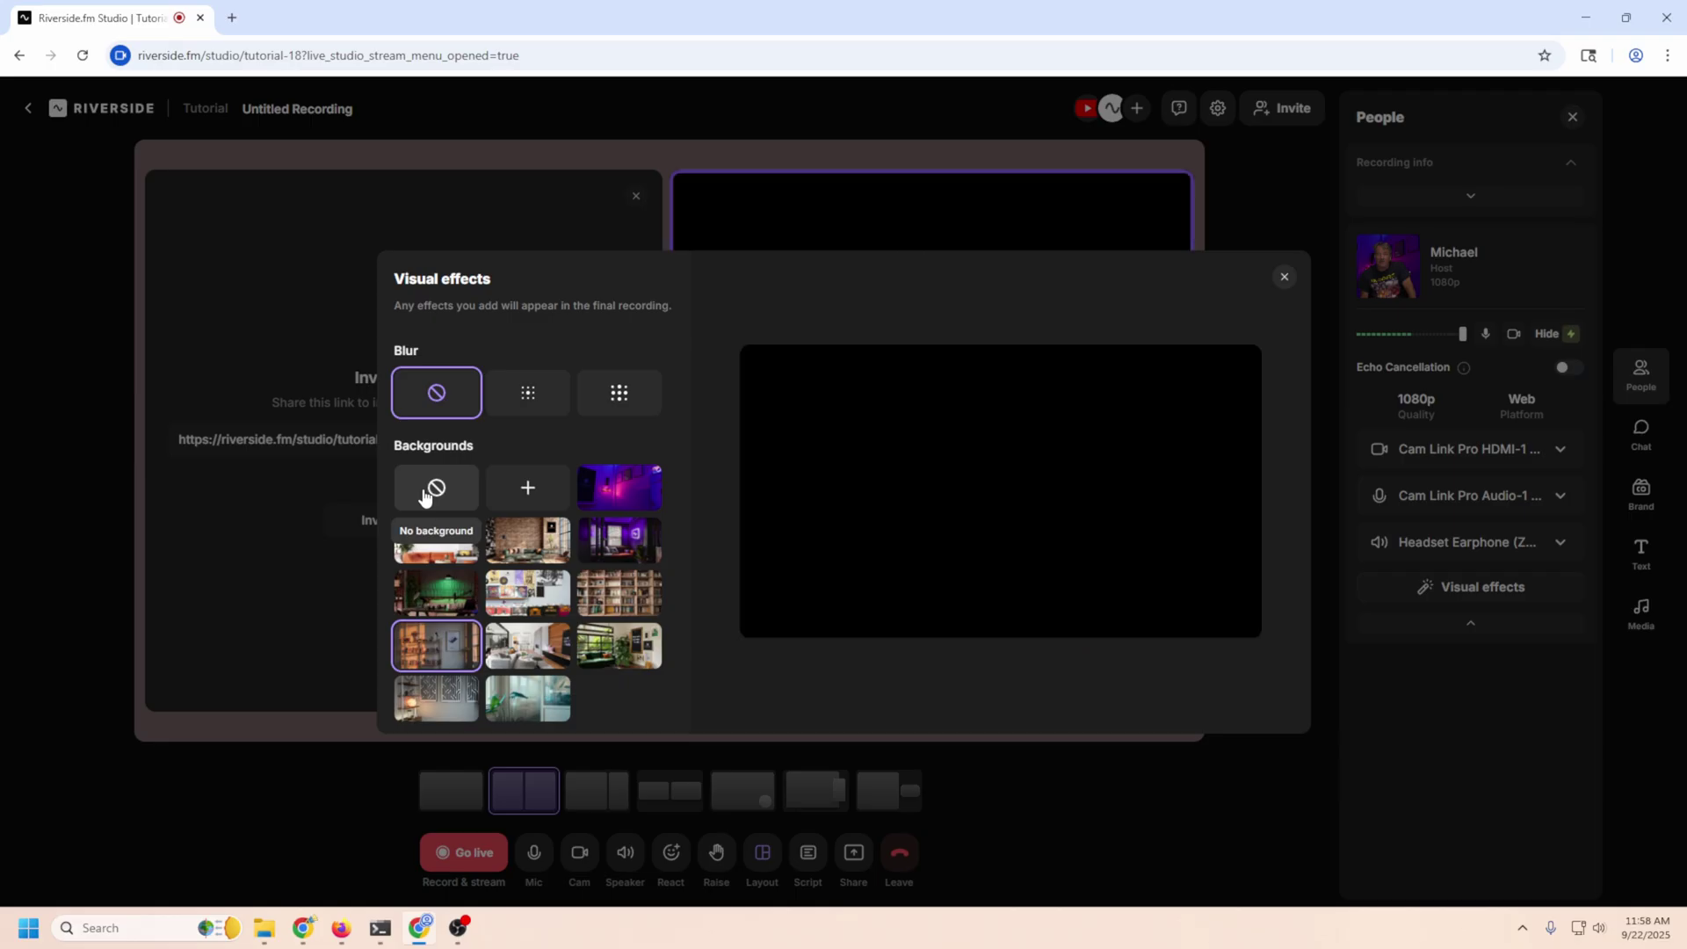
pyautogui.click(1283, 278)
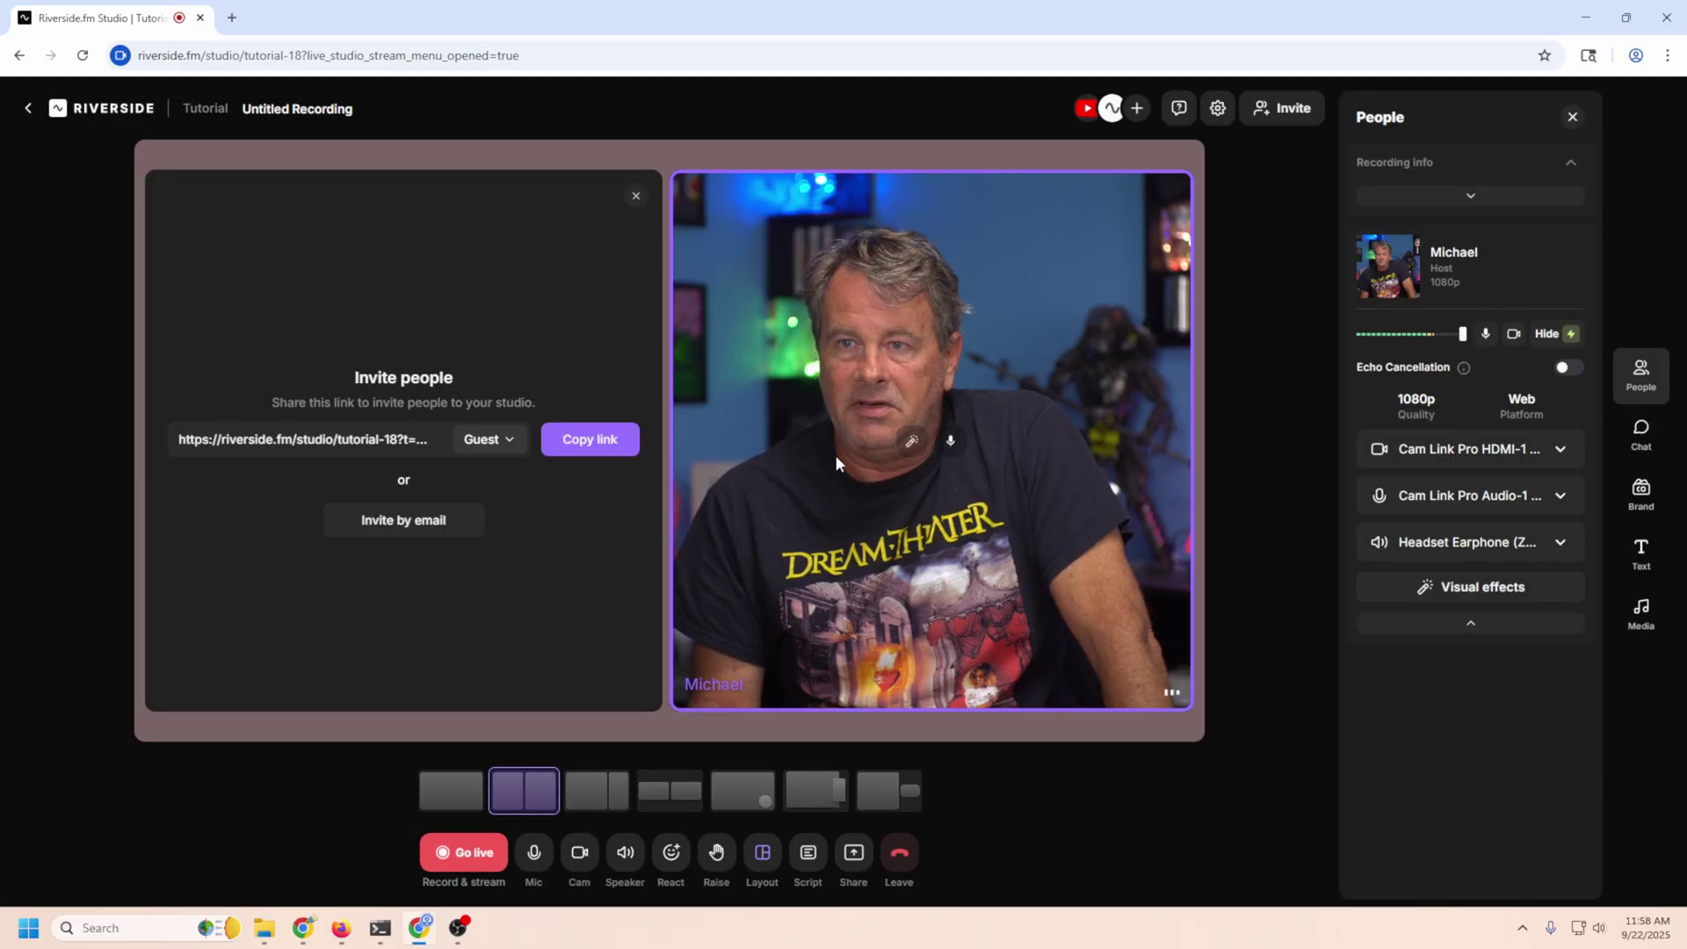
pyautogui.click(913, 442)
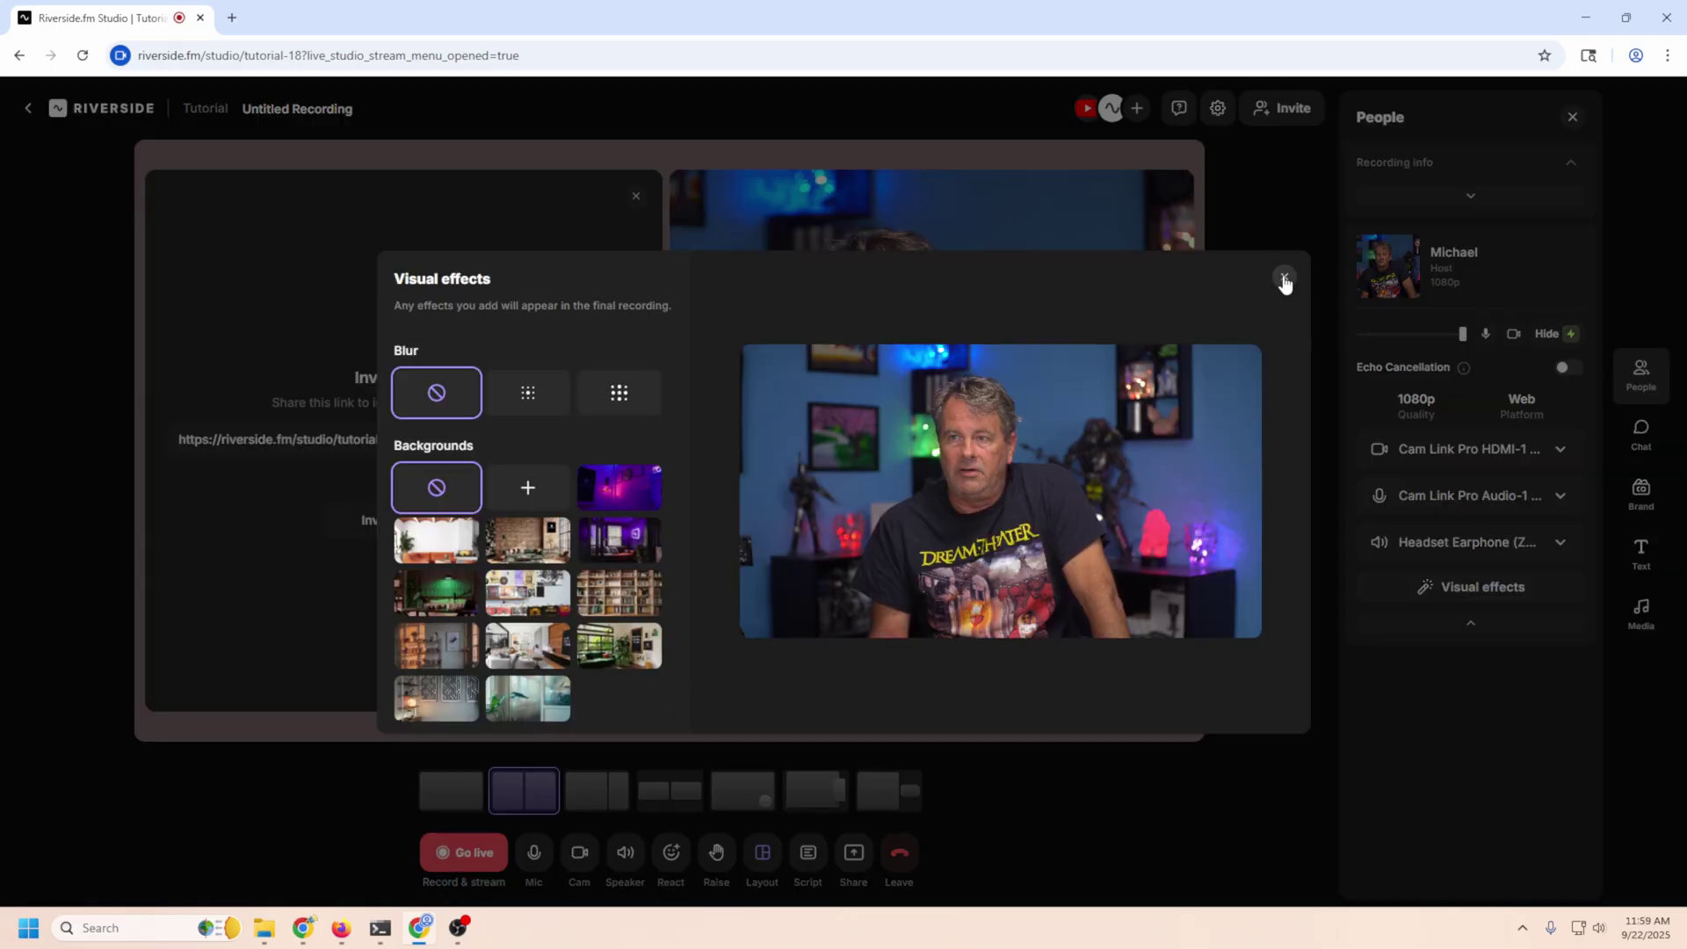
pyautogui.click(1283, 278)
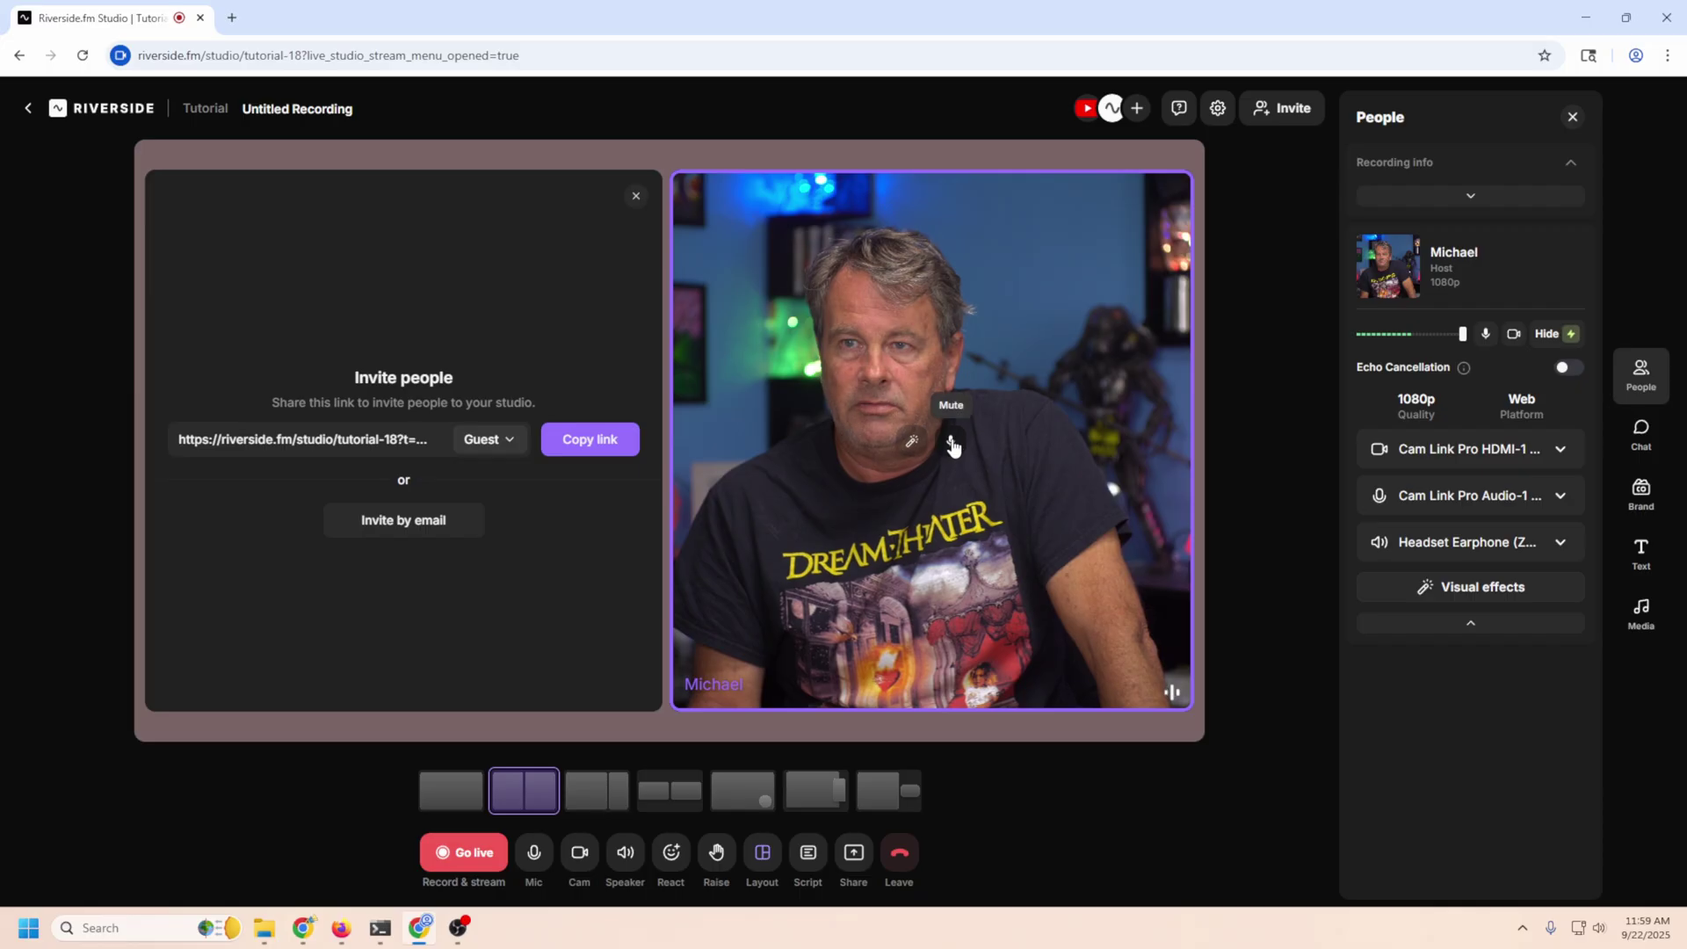
# Step: Expand the Recording info details
pyautogui.click(1497, 192)
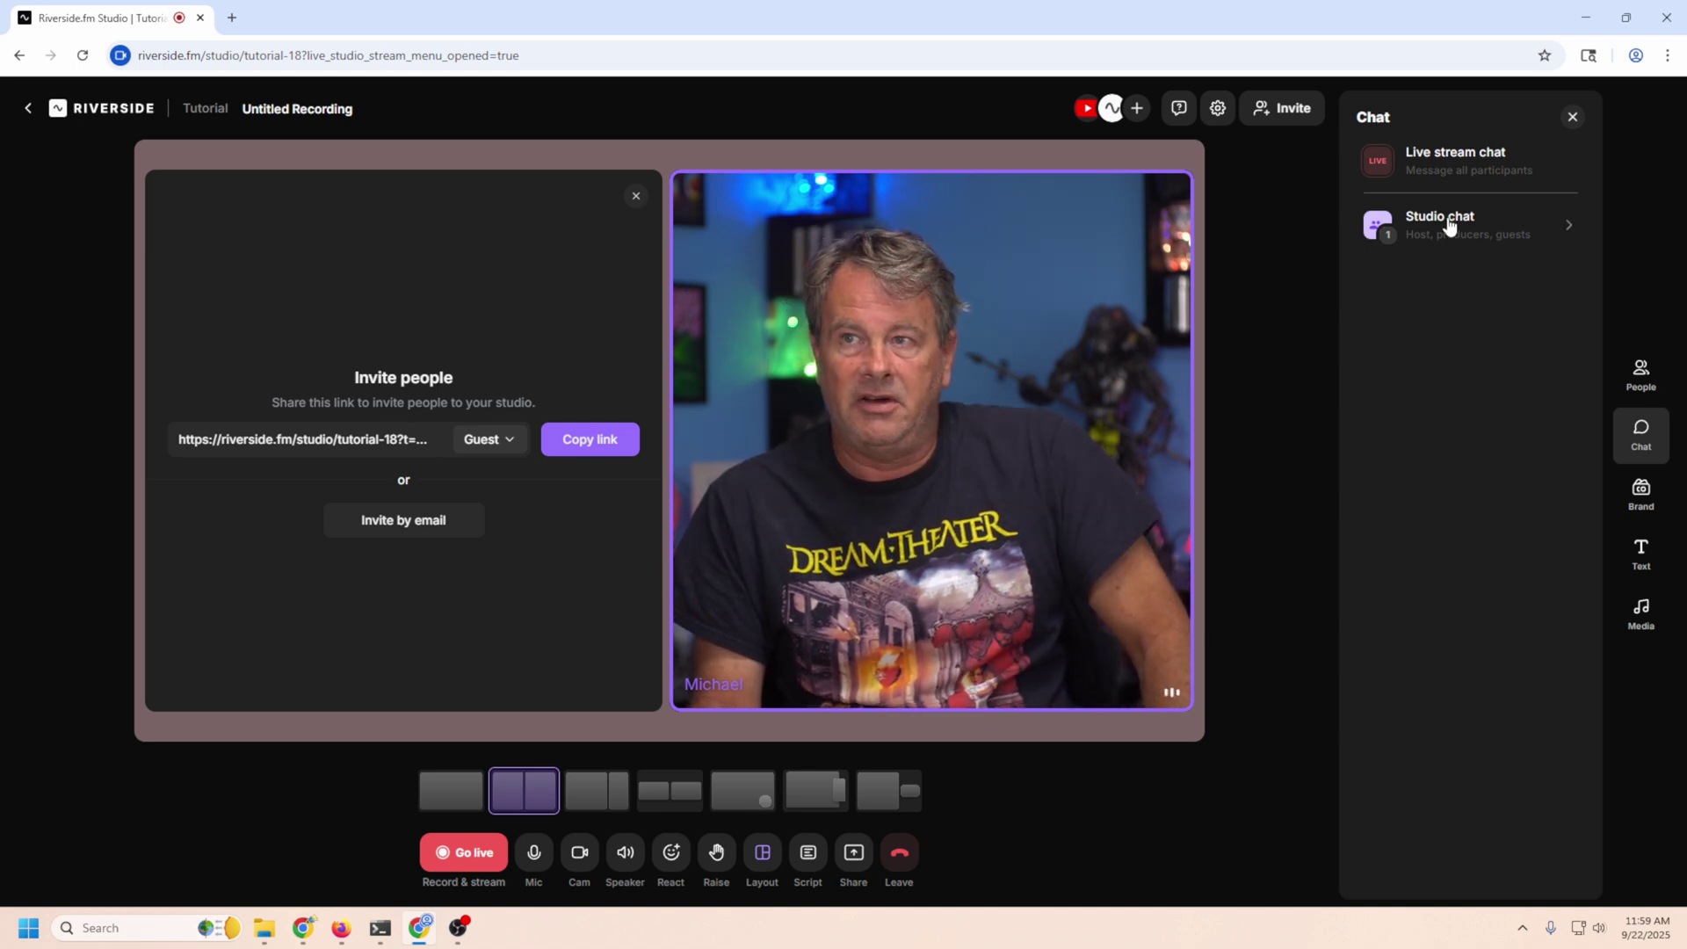
# Step: Post the message 'hello' in the live stream chat
pyautogui.click(1573, 166)
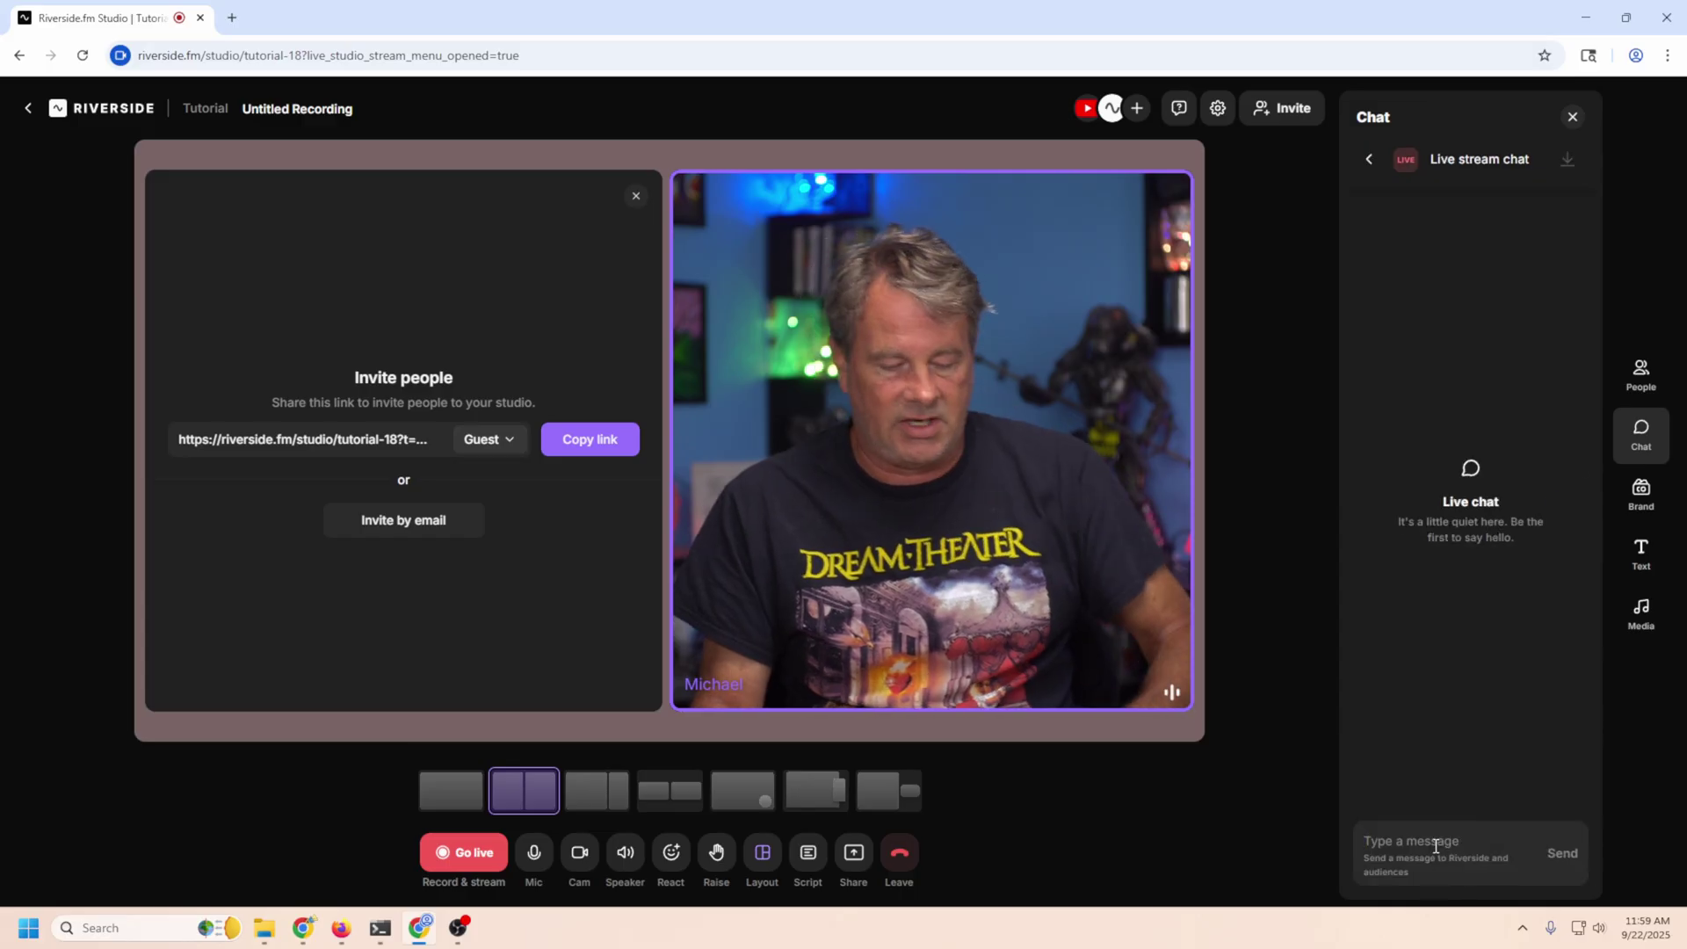
pyautogui.write('hello')
pyautogui.press('Return')
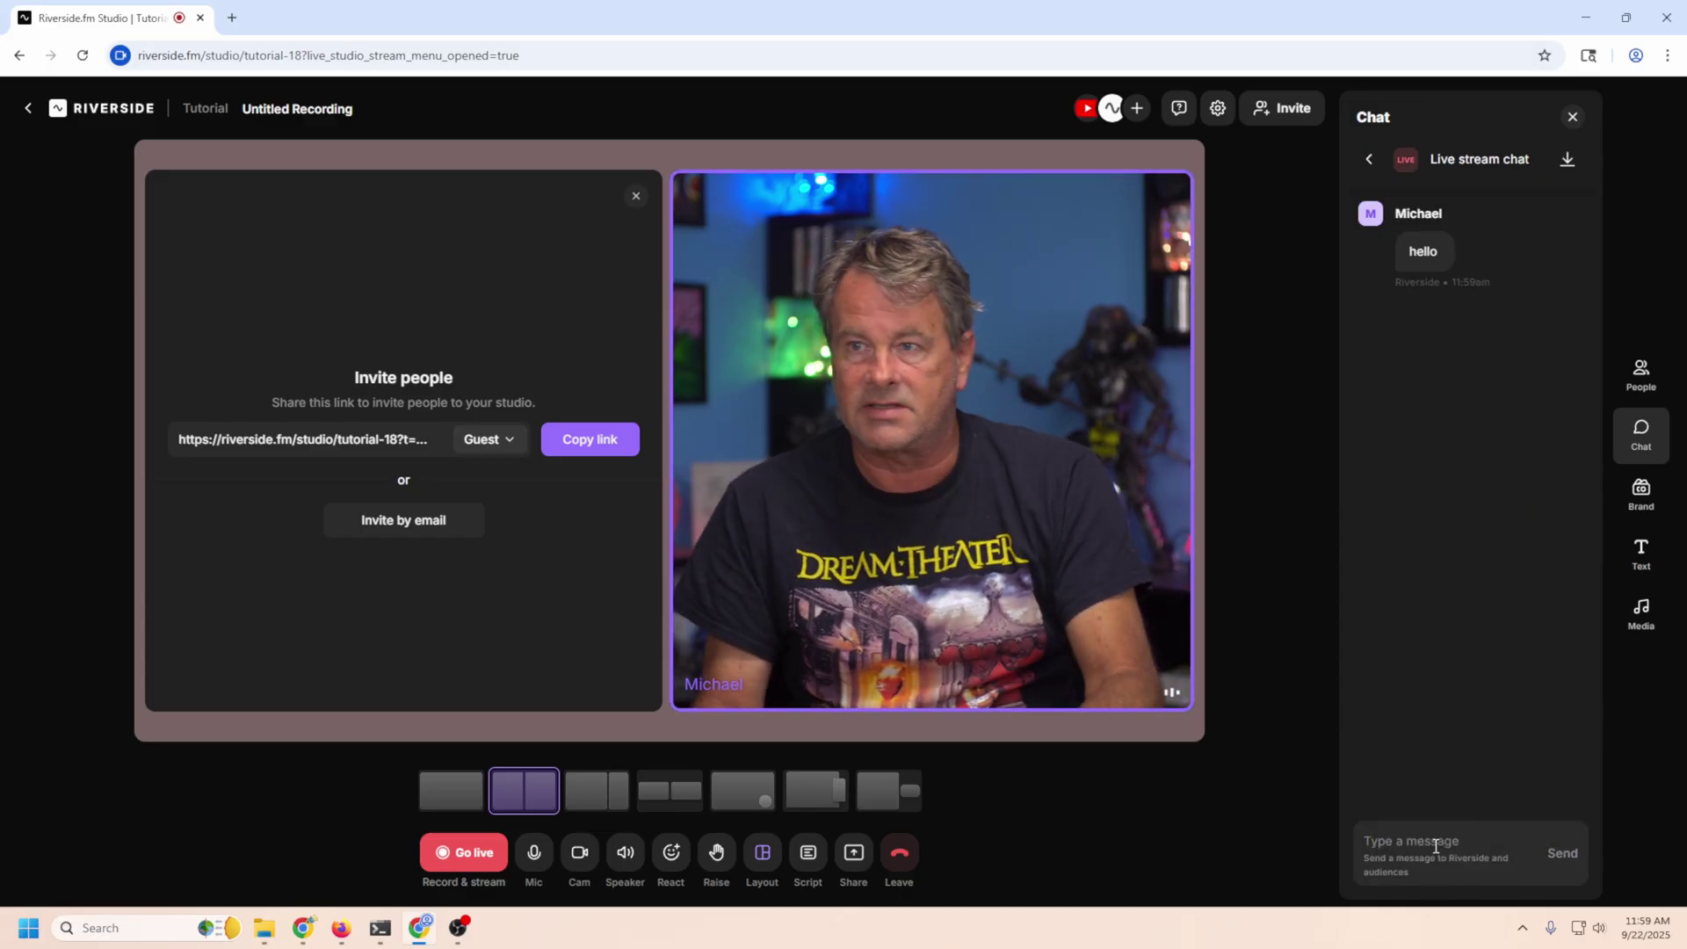
# Step: Show the hello message on stream, then switch to the studio chat
pyautogui.moveTo(1430, 256)
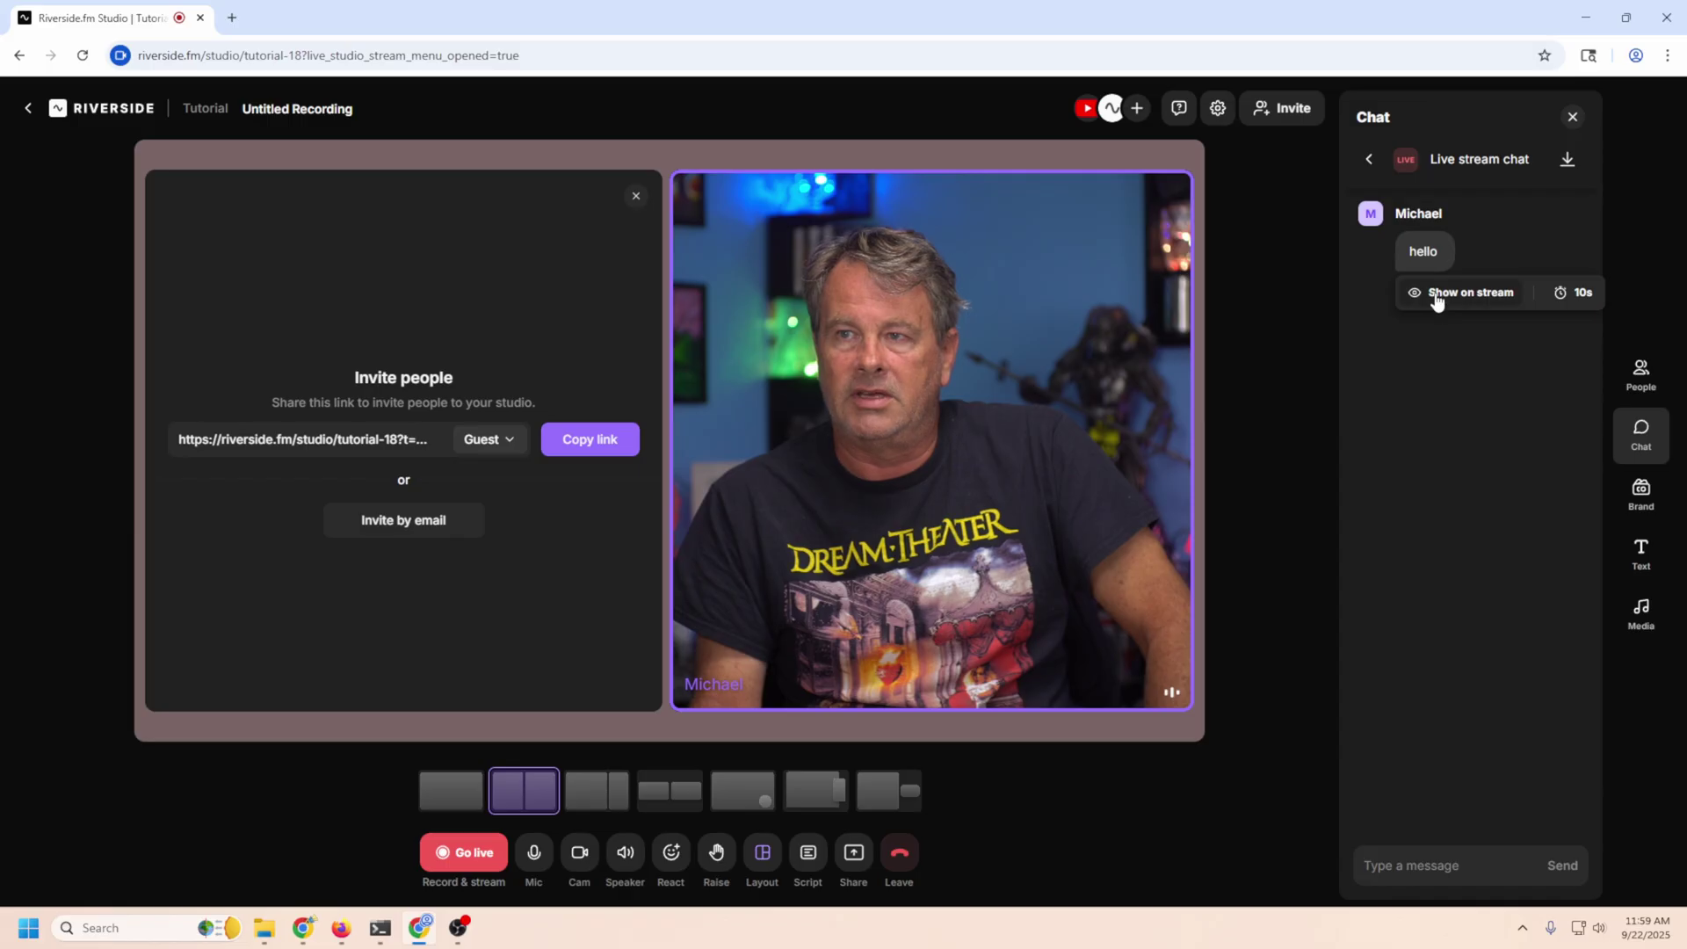
pyautogui.click(1432, 291)
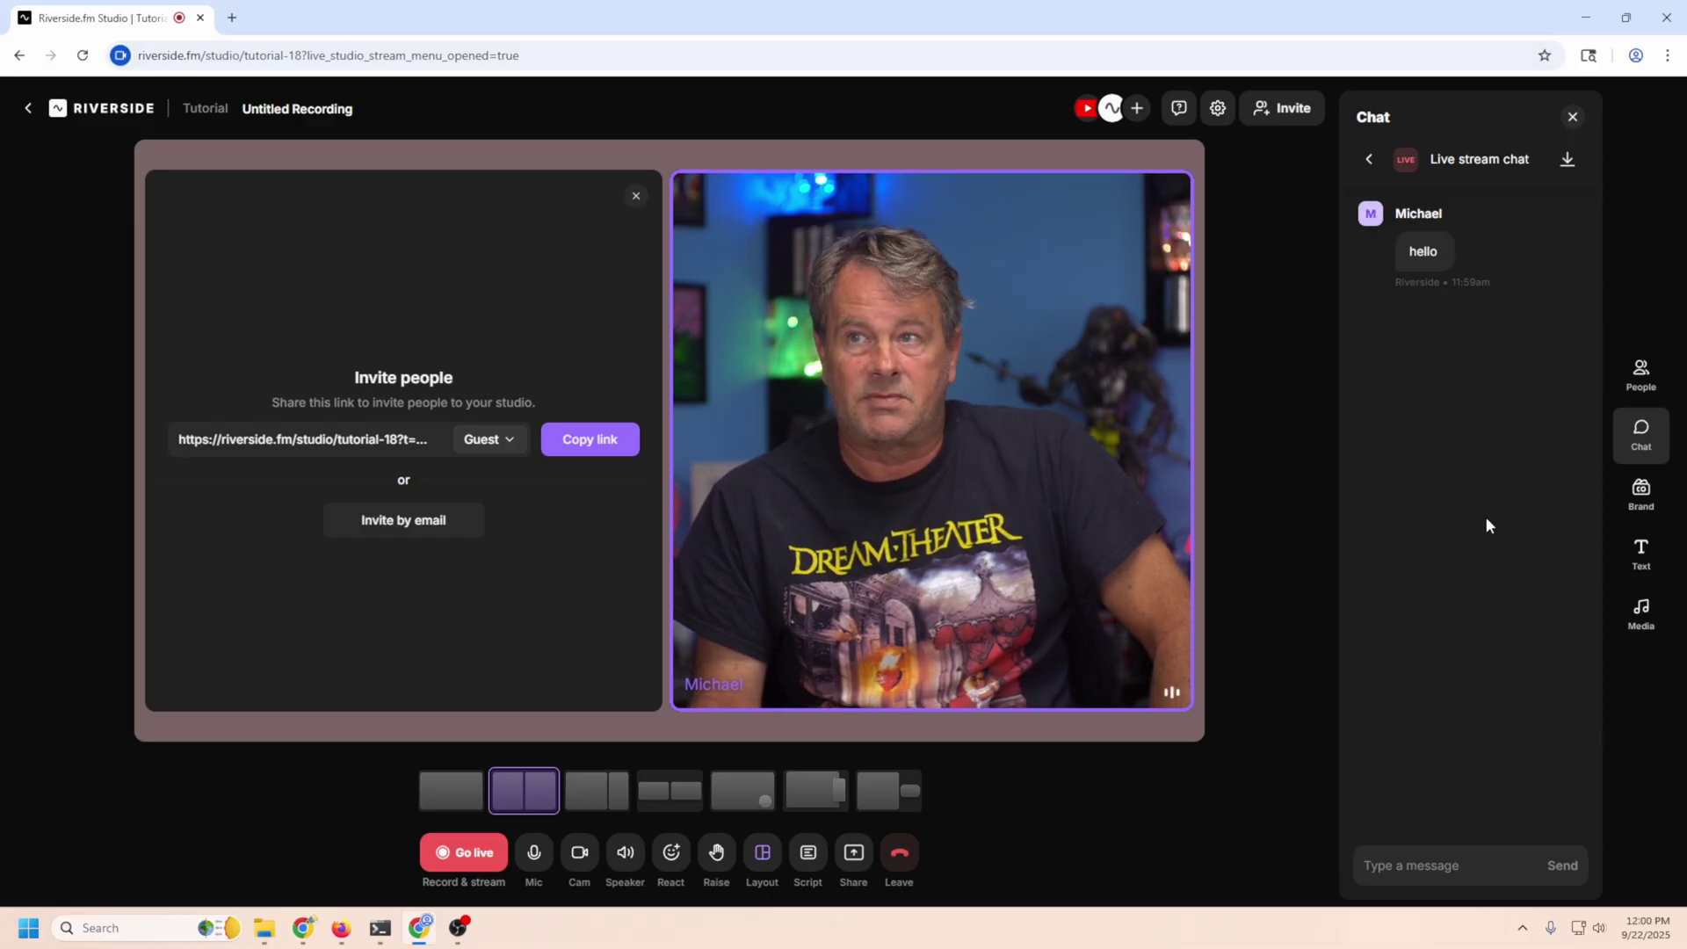
pyautogui.click(1365, 161)
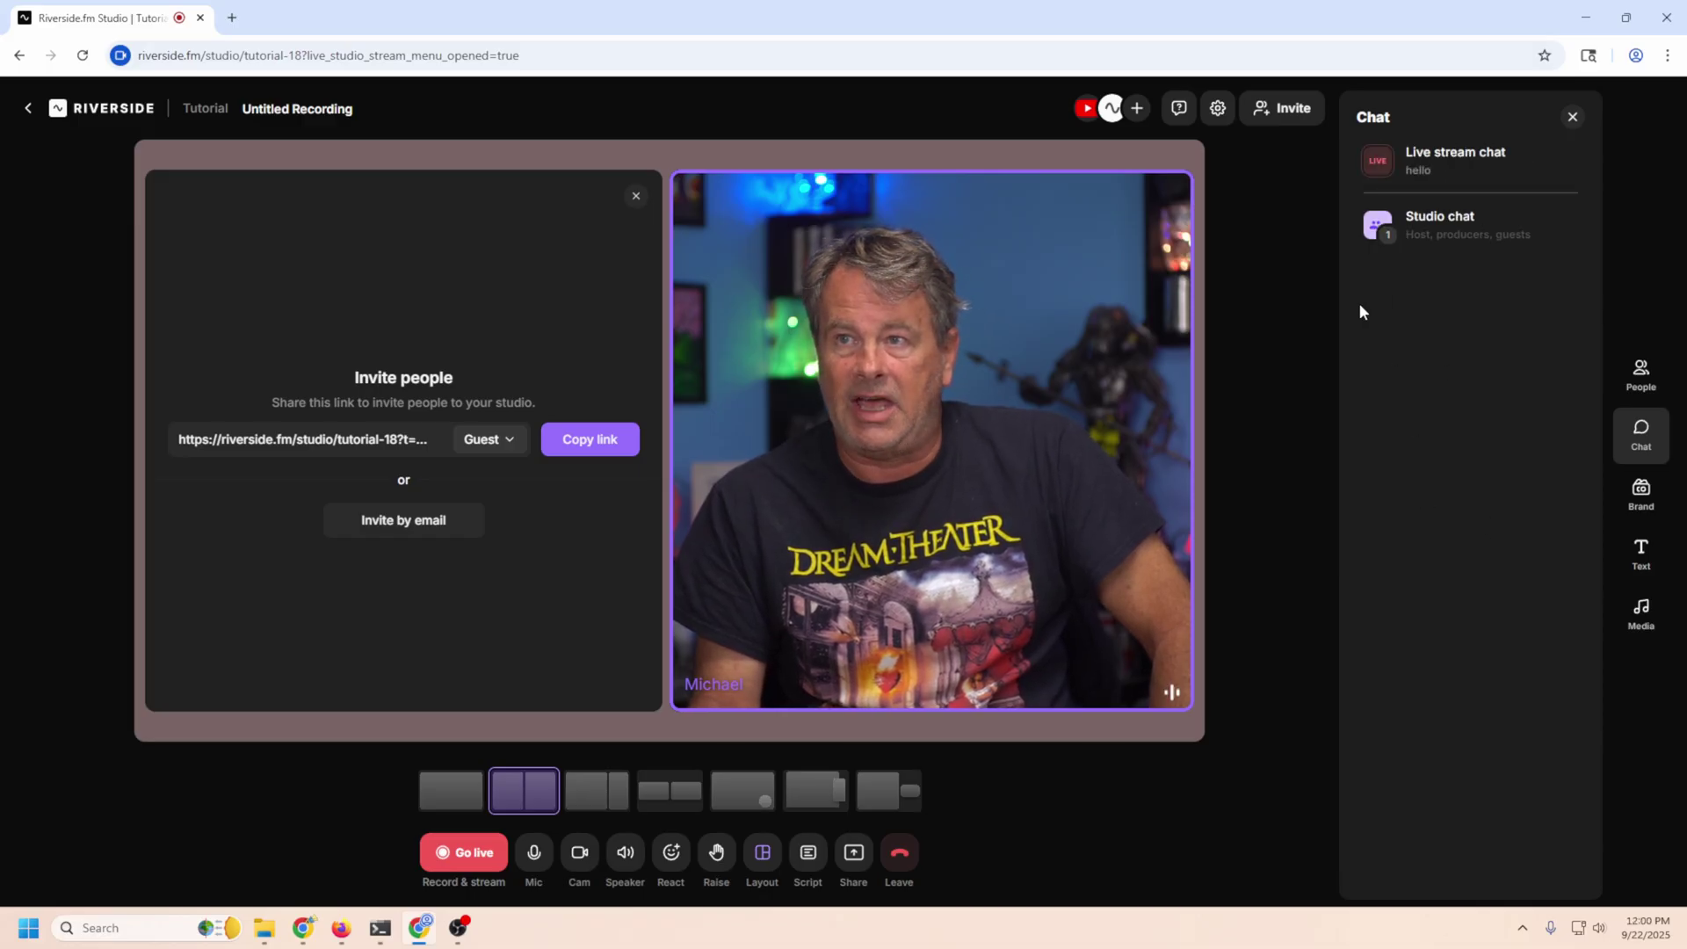
pyautogui.click(1453, 234)
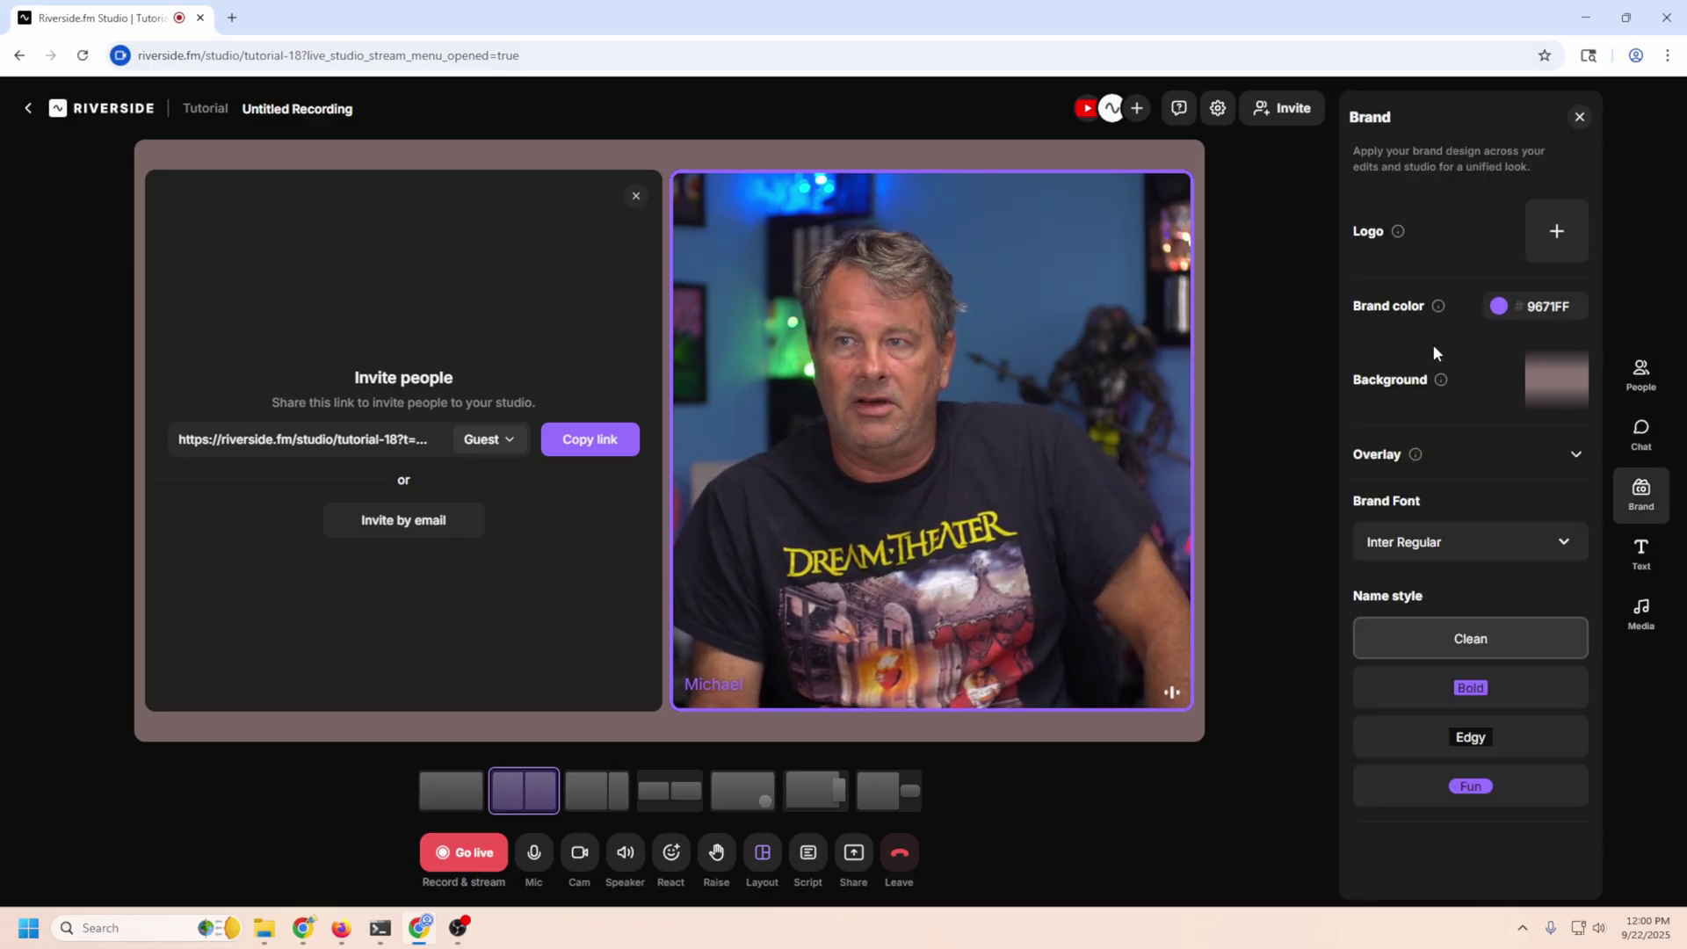
# Step: Set the stage background to a solid colour after briefly trying an image
pyautogui.click(1555, 384)
pyautogui.click(1453, 416)
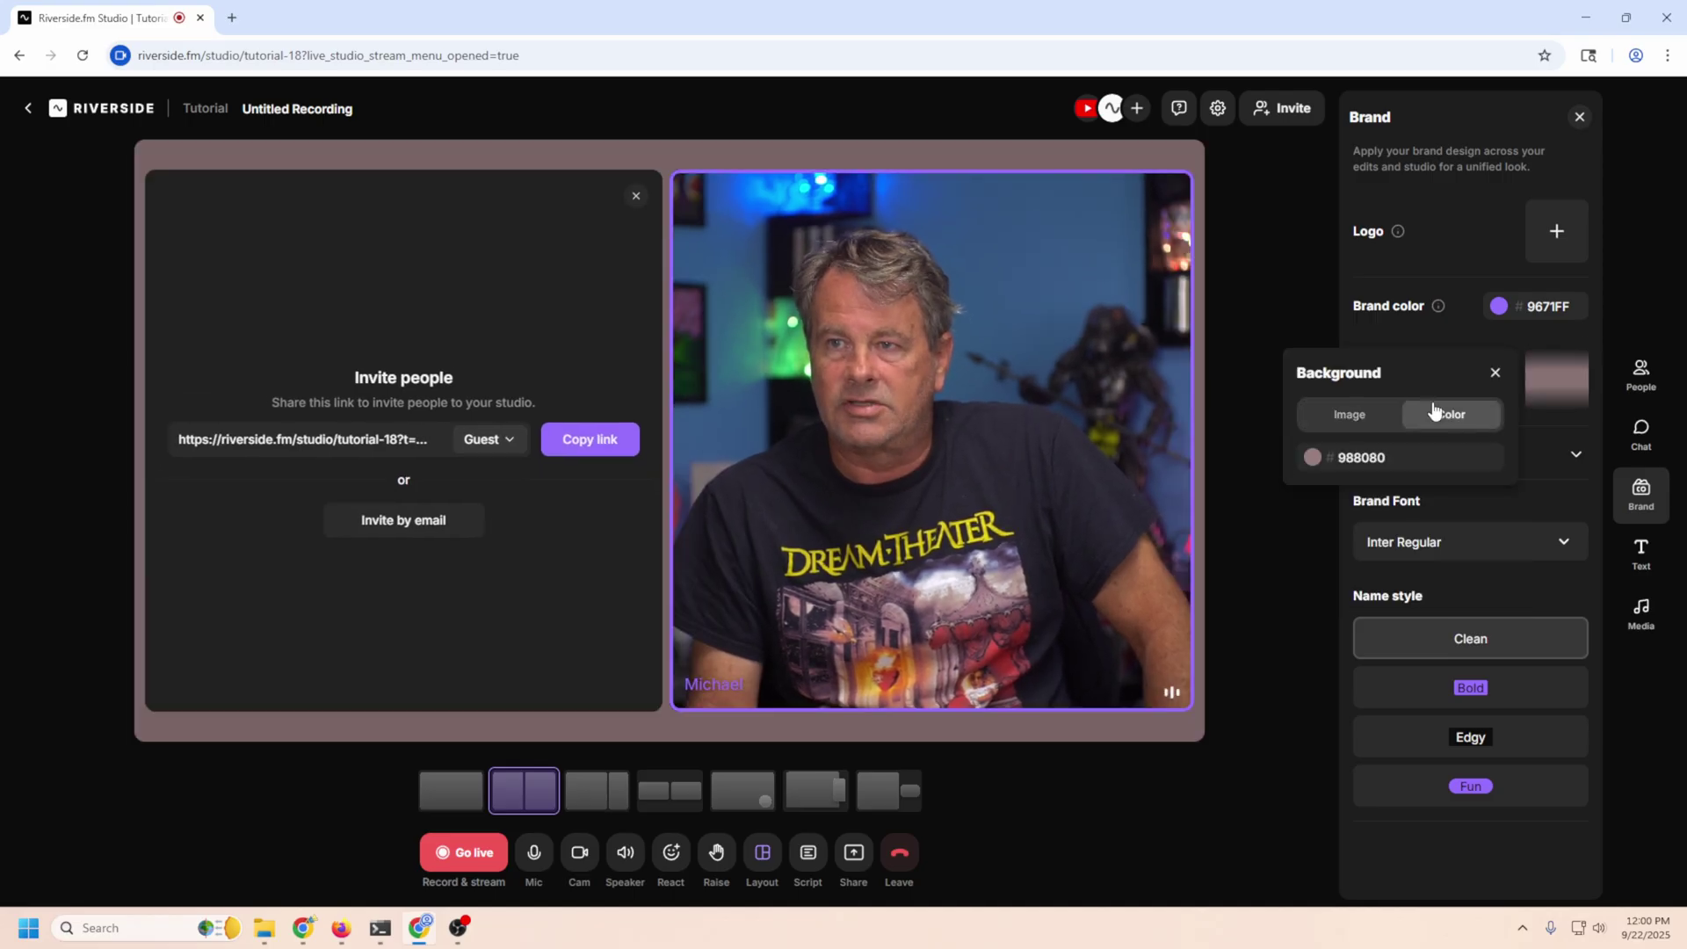
pyautogui.click(1361, 414)
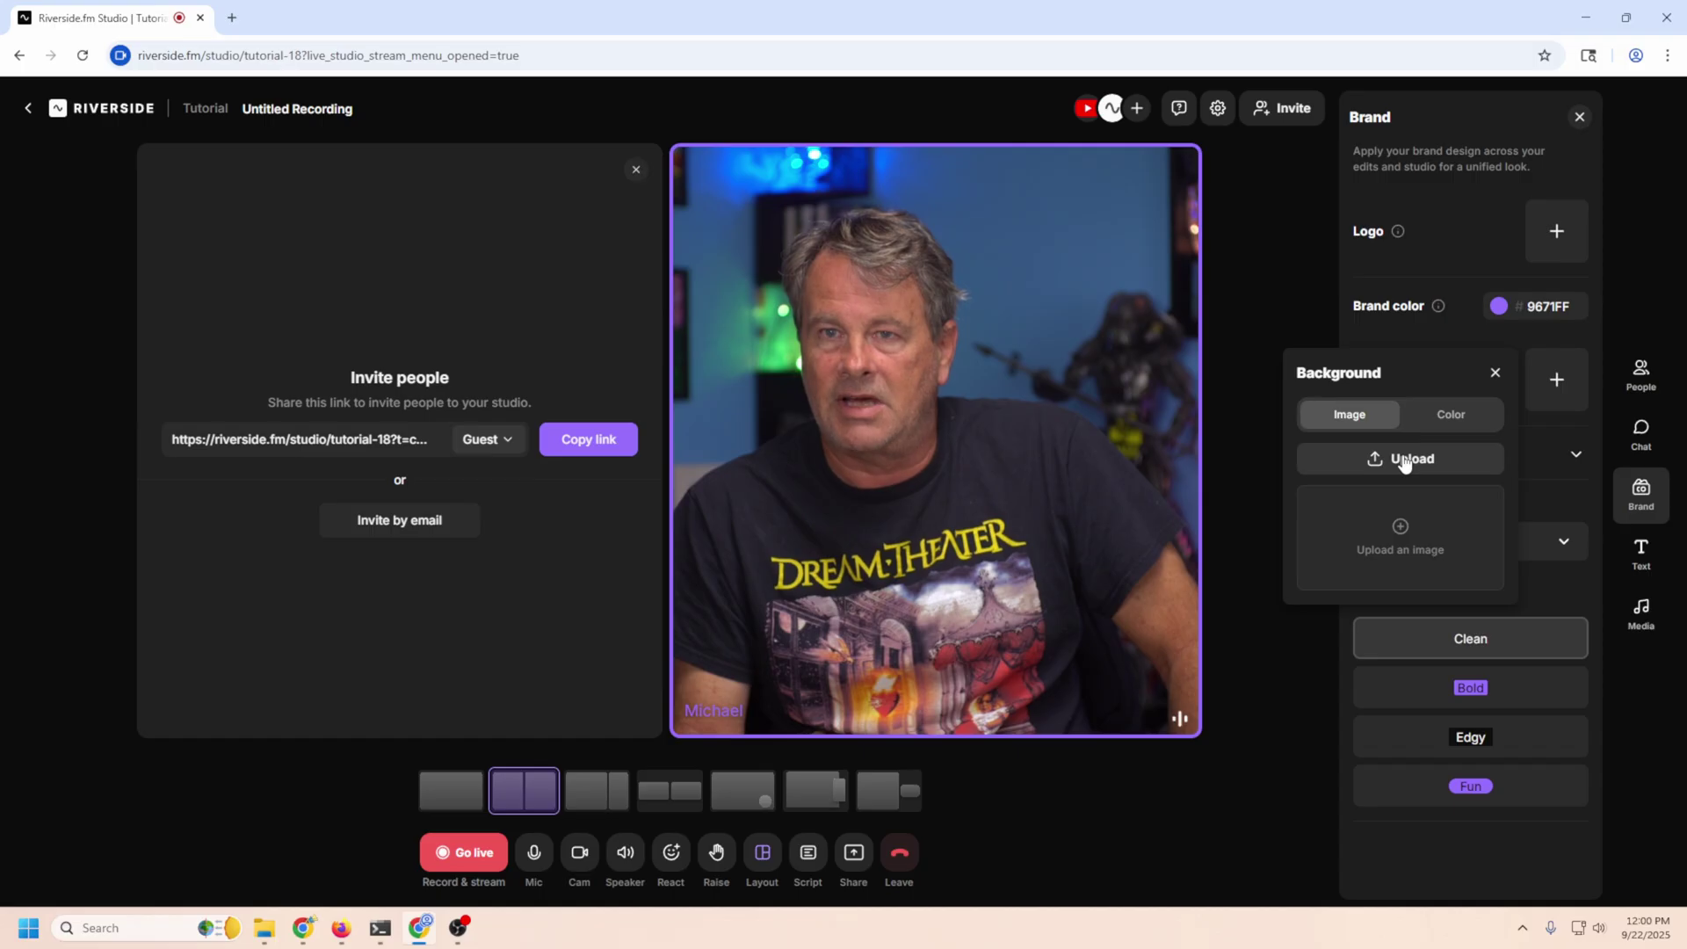
pyautogui.click(1442, 420)
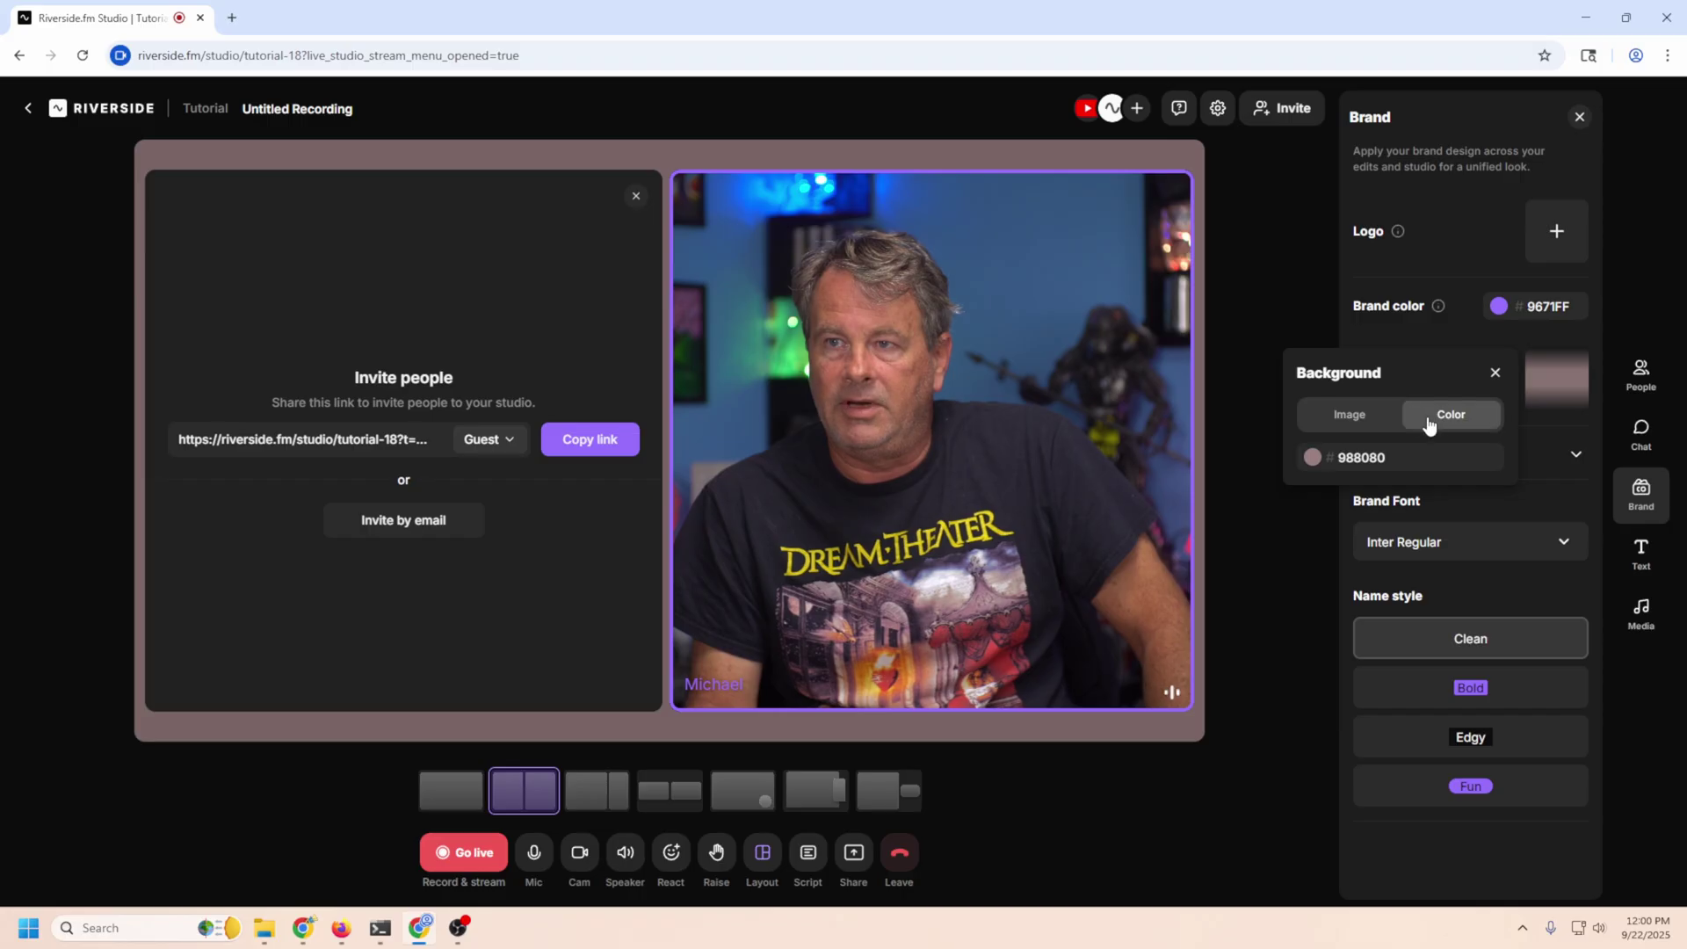
# Step: Pick b49393 as the stage background colour, keeping Inter Regular as the brand font
pyautogui.click(1365, 465)
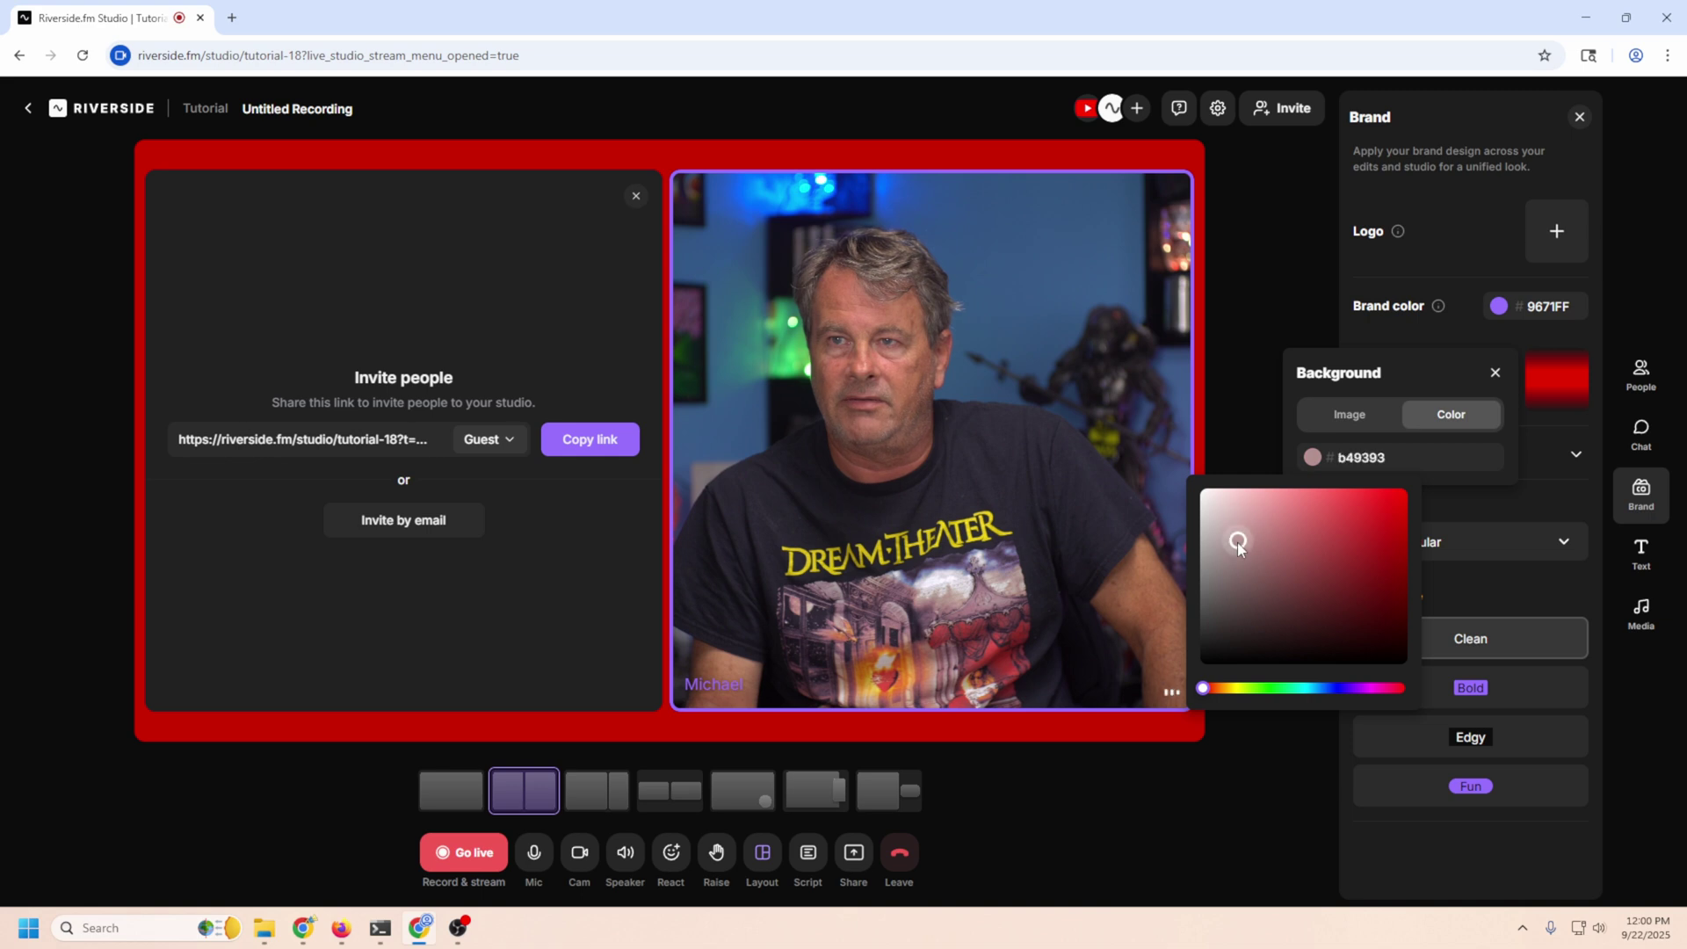
pyautogui.click(1564, 541)
pyautogui.click(1564, 541)
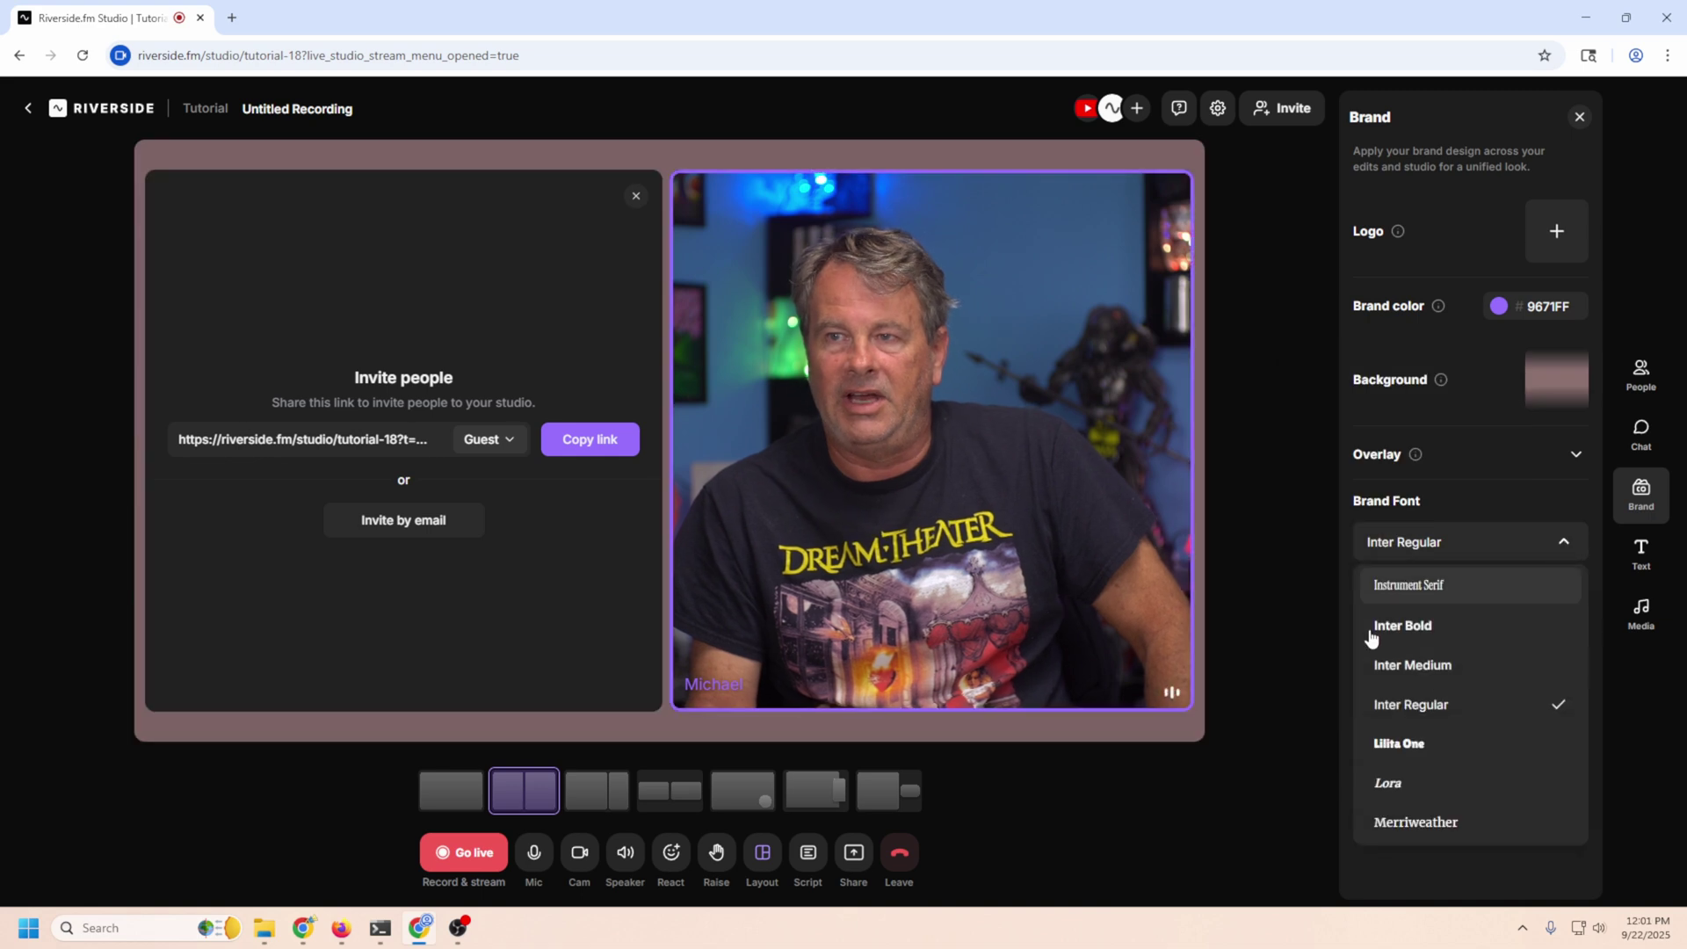
pyautogui.click(1330, 541)
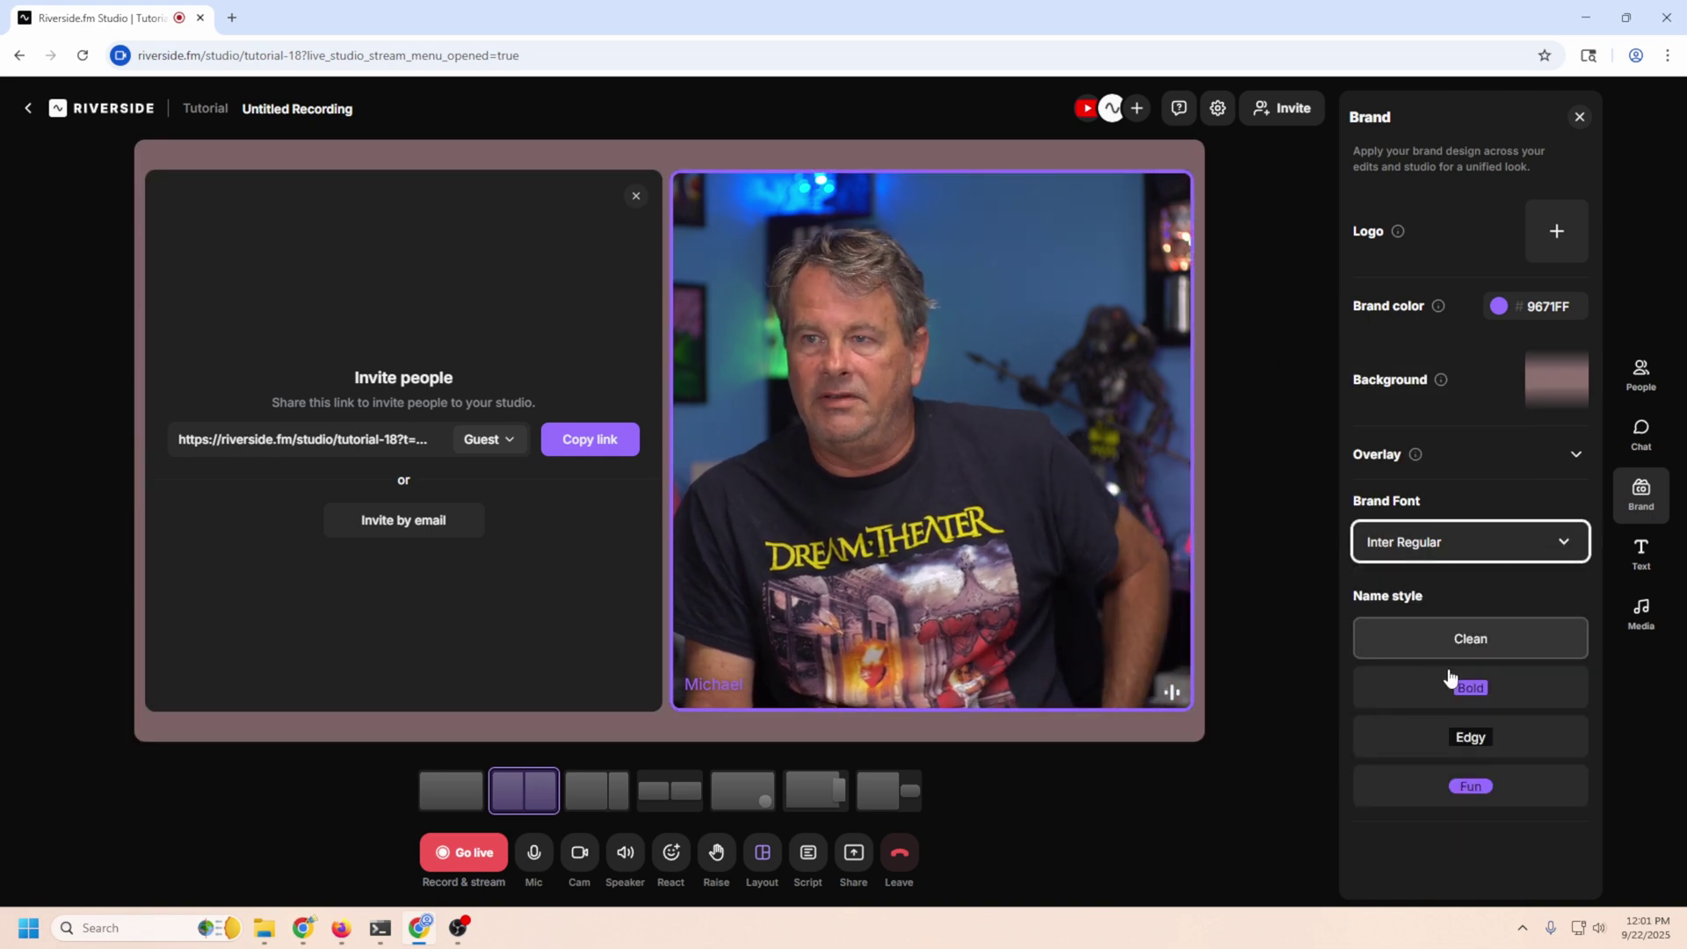
# Step: Make the host's name tag Large in the Clean style, after briefly trying Edgy
pyautogui.click(722, 675)
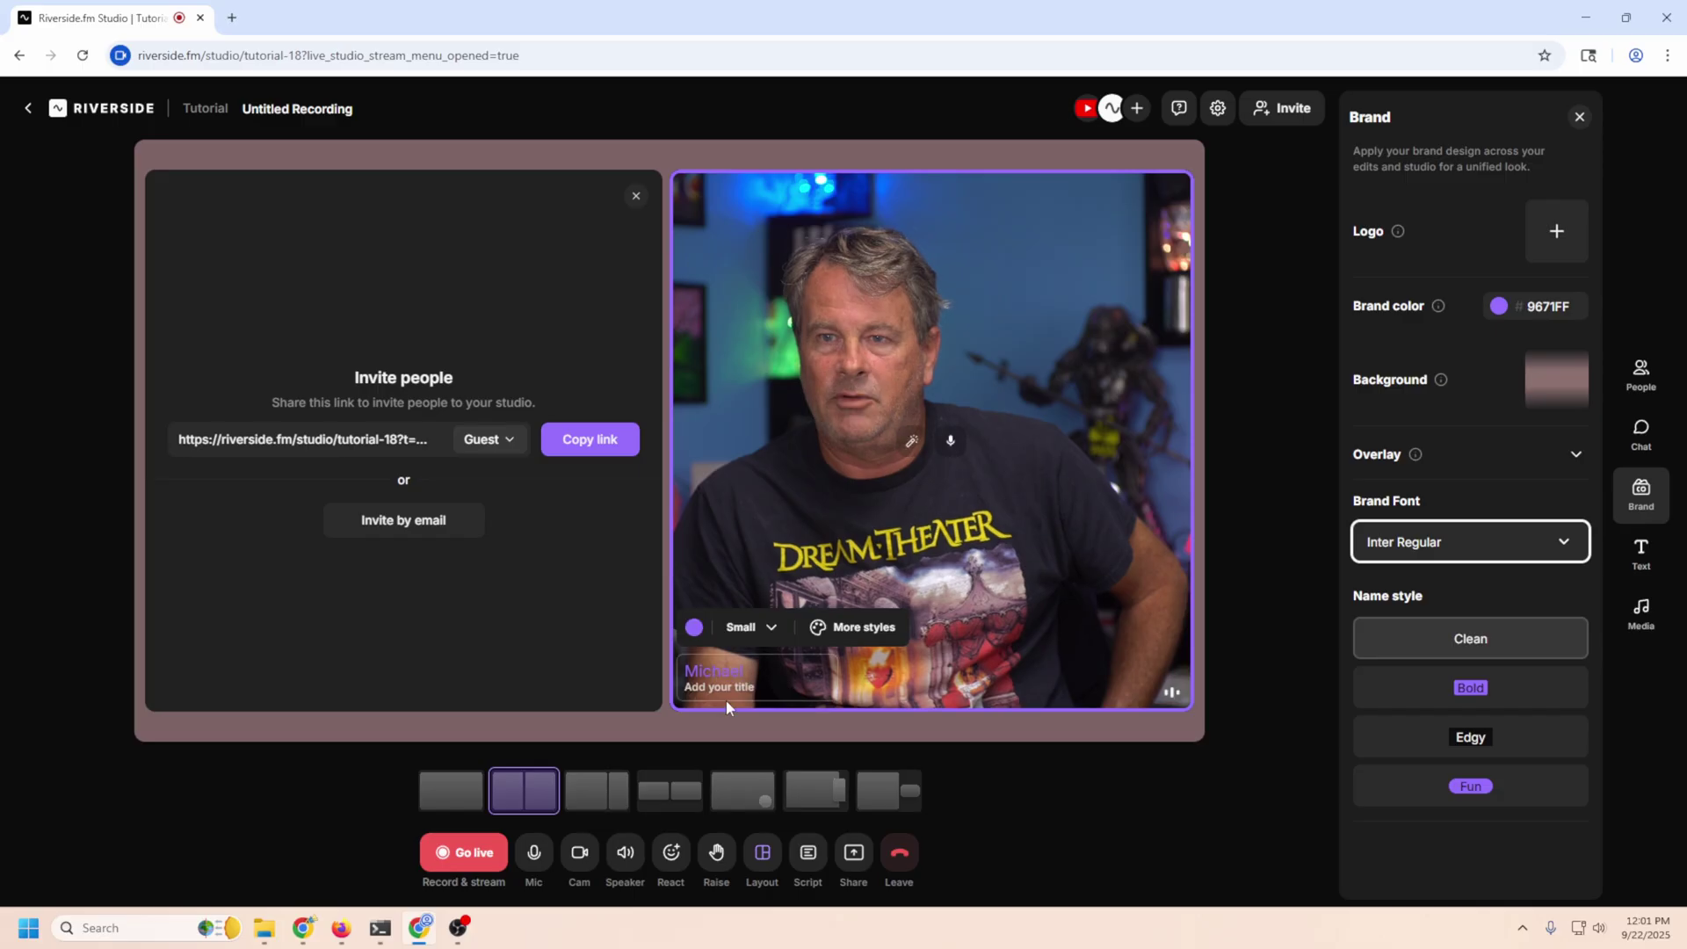
pyautogui.click(774, 632)
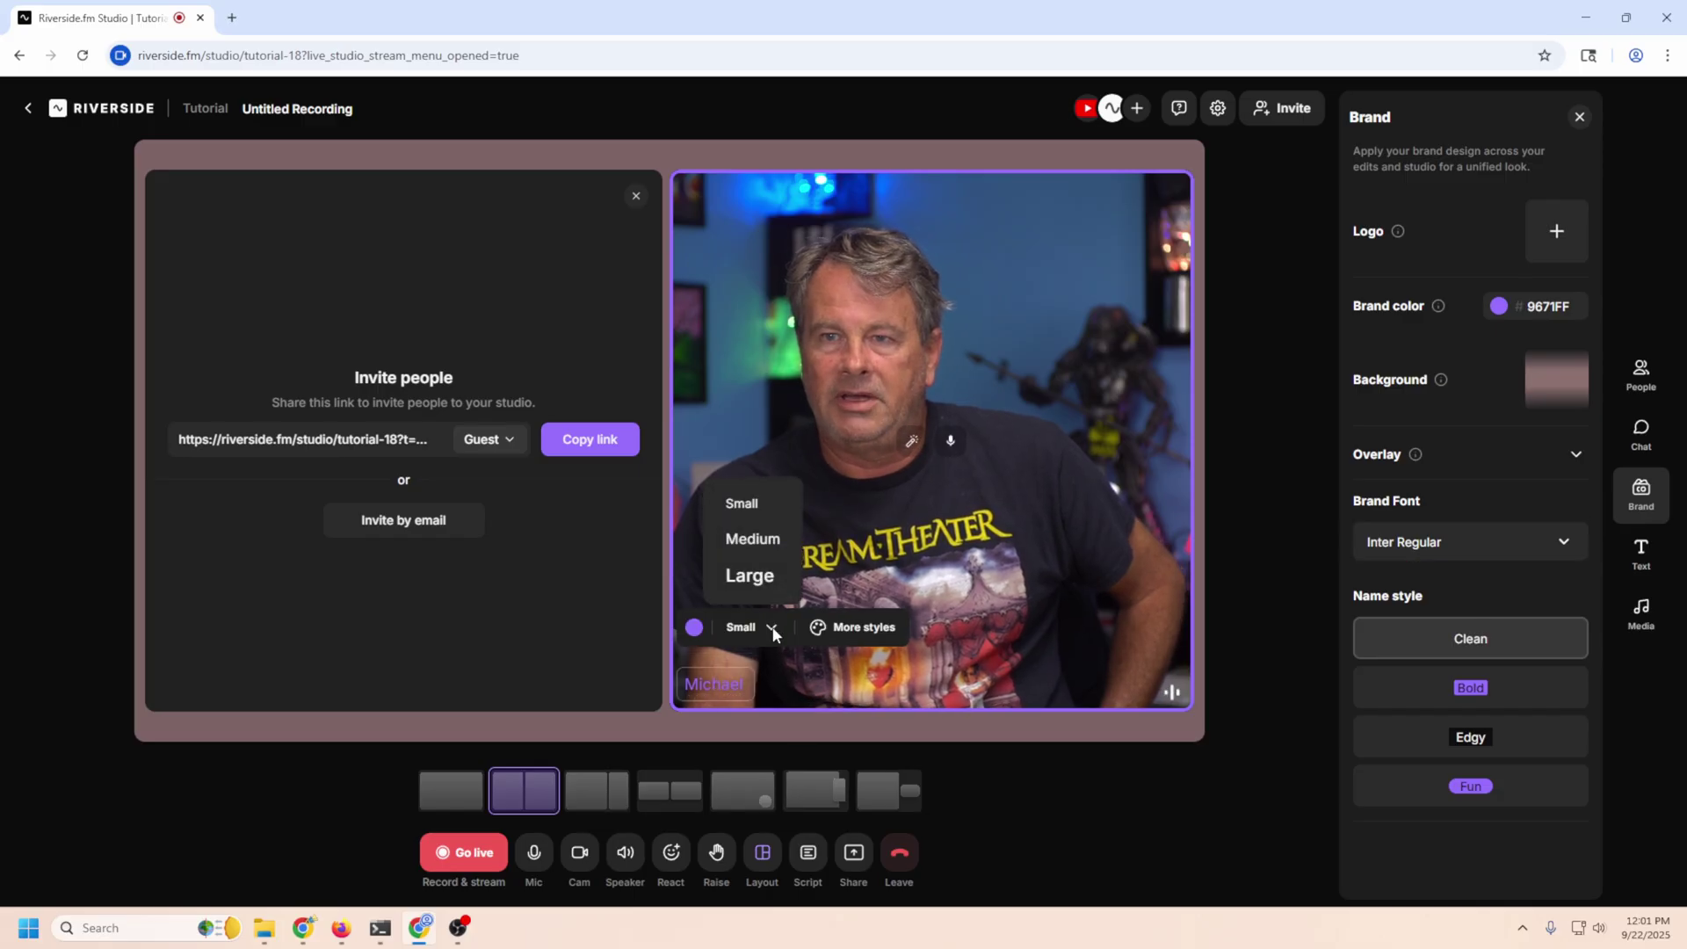
pyautogui.click(748, 576)
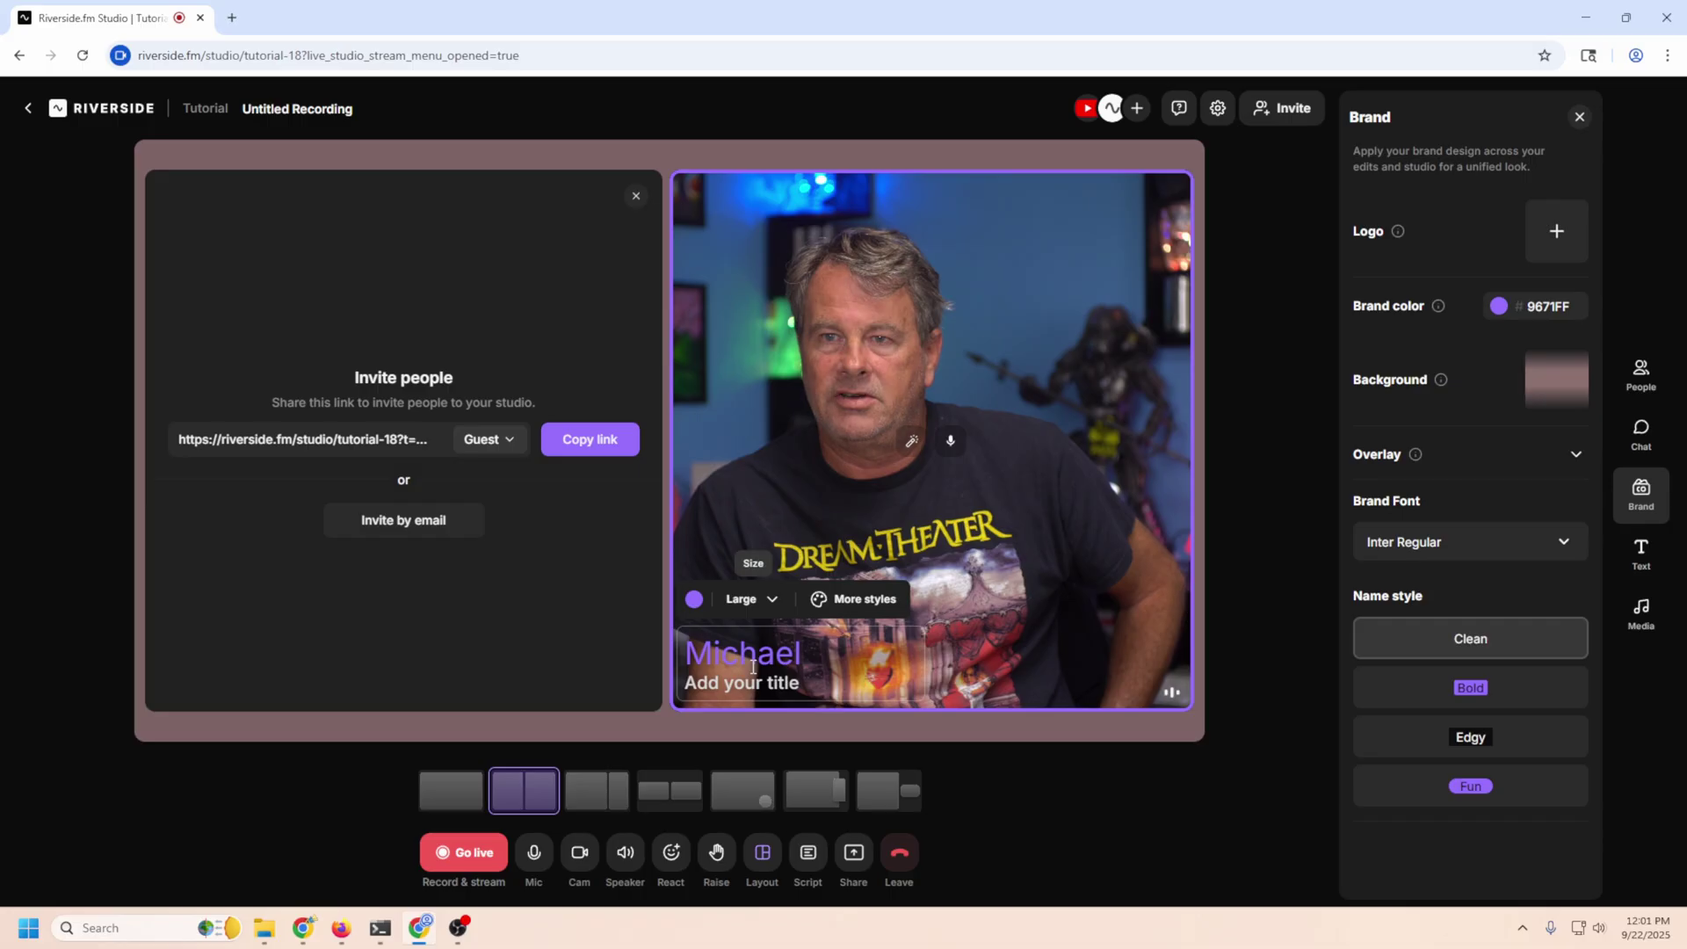
pyautogui.click(815, 601)
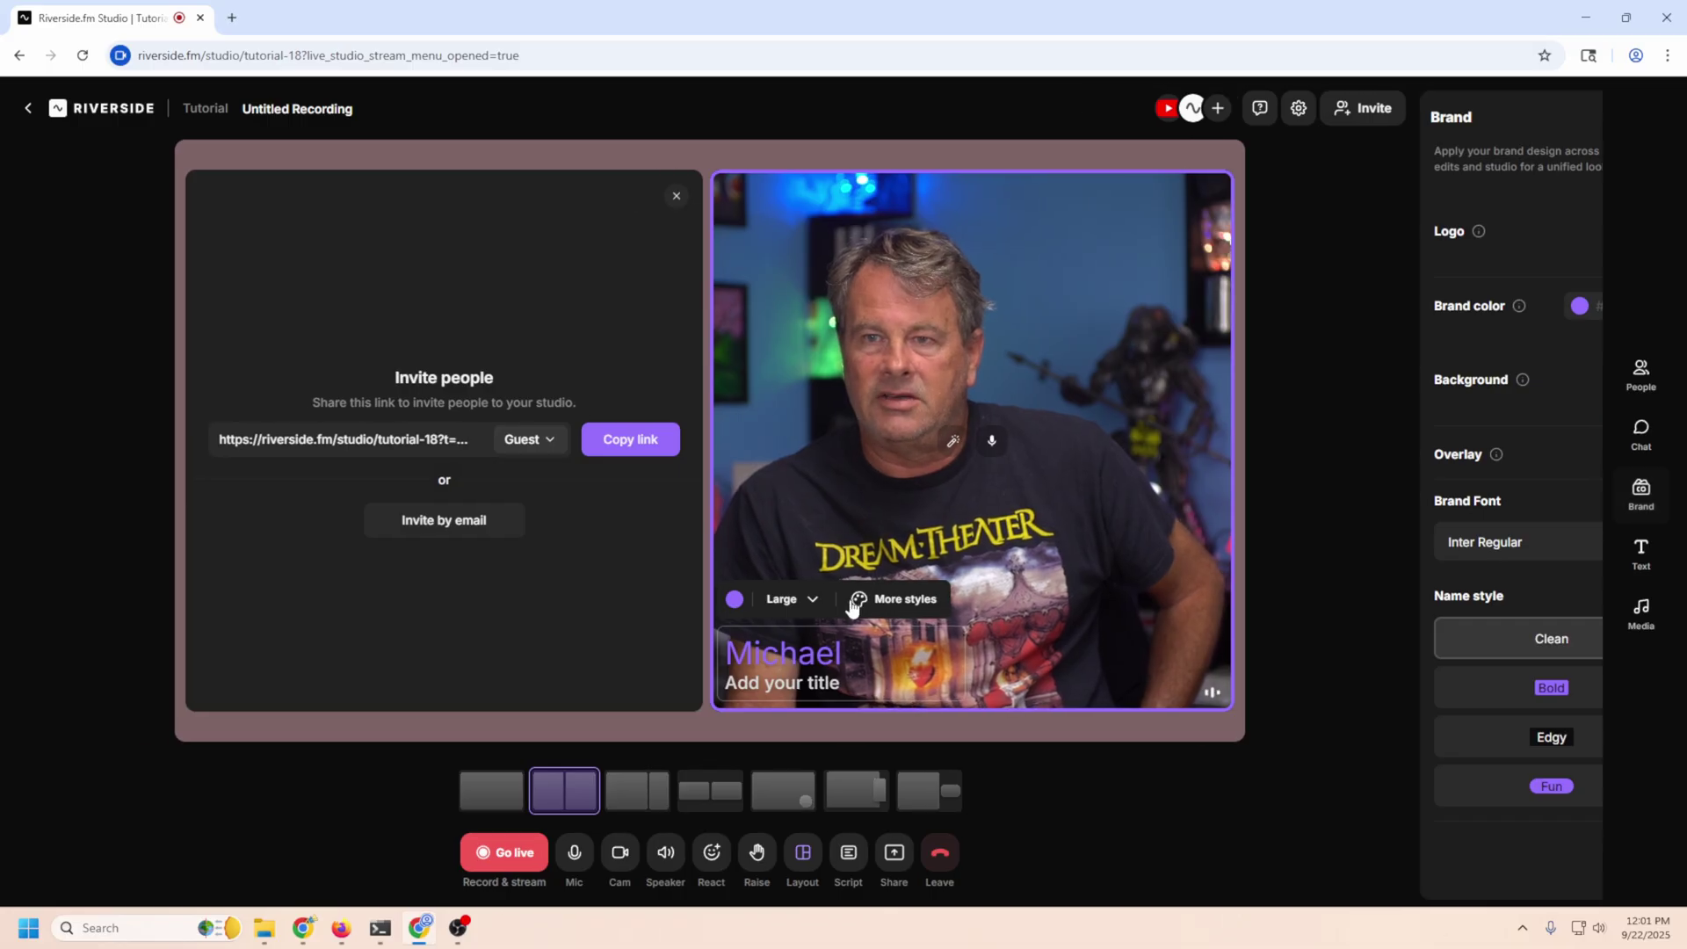
pyautogui.click(1470, 737)
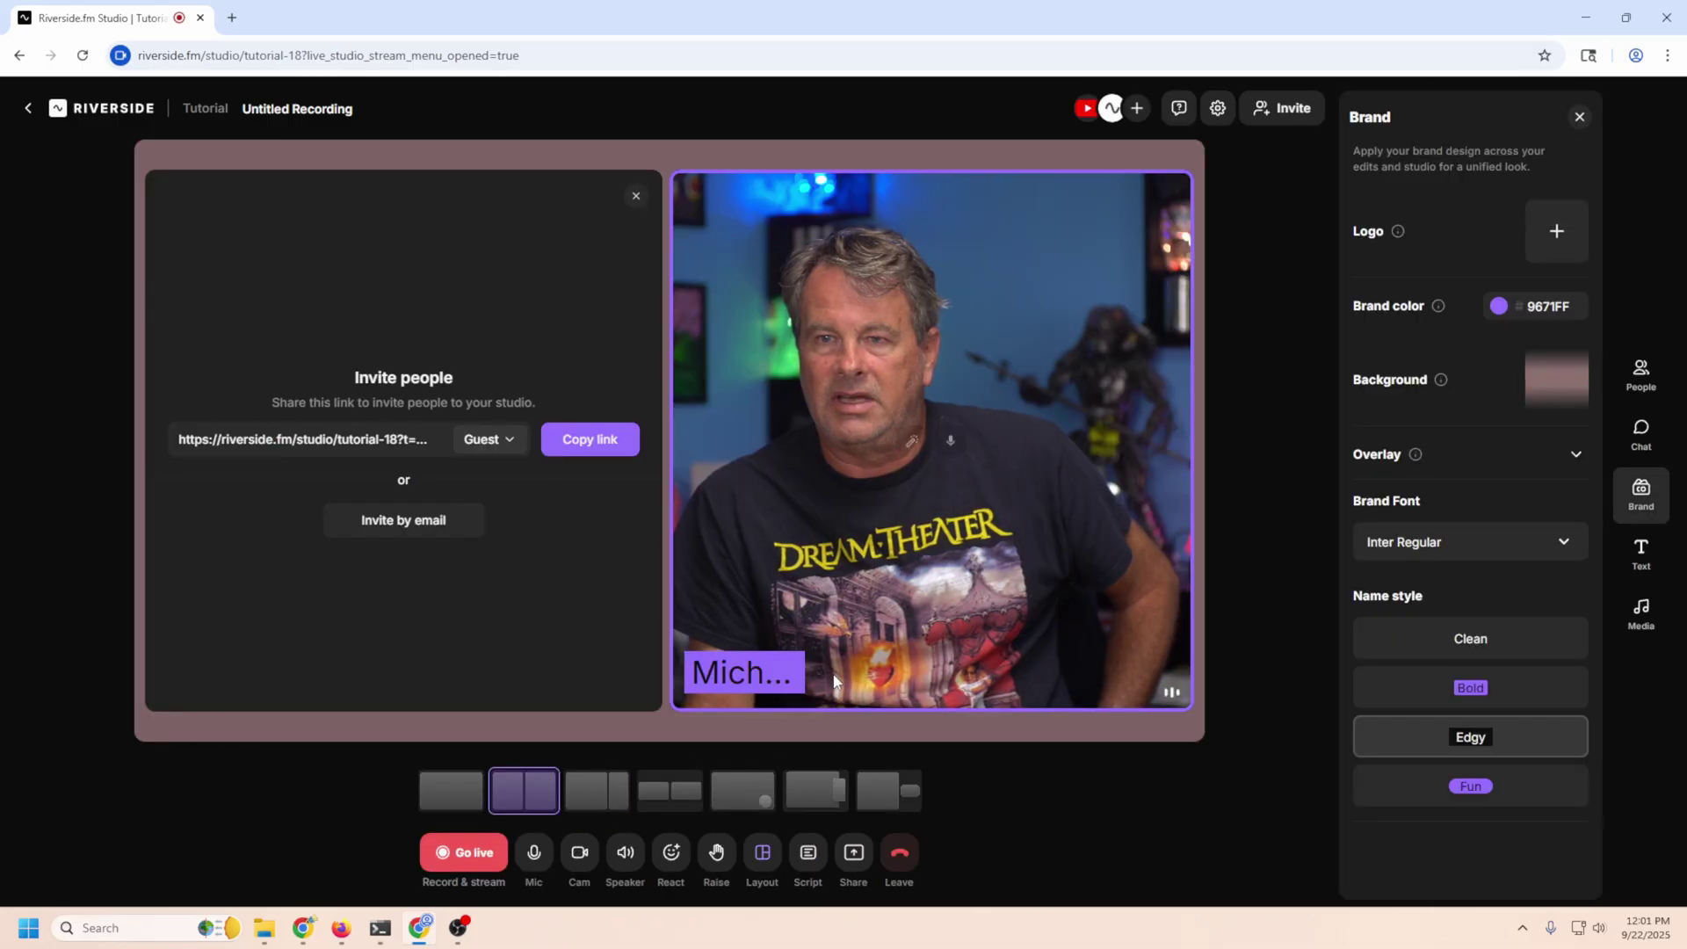
pyautogui.moveTo(785, 675)
pyautogui.click(1470, 638)
# Step: Apply the We're Live sticker overlay and switch the stage to the single-camera layout
pyautogui.click(1573, 454)
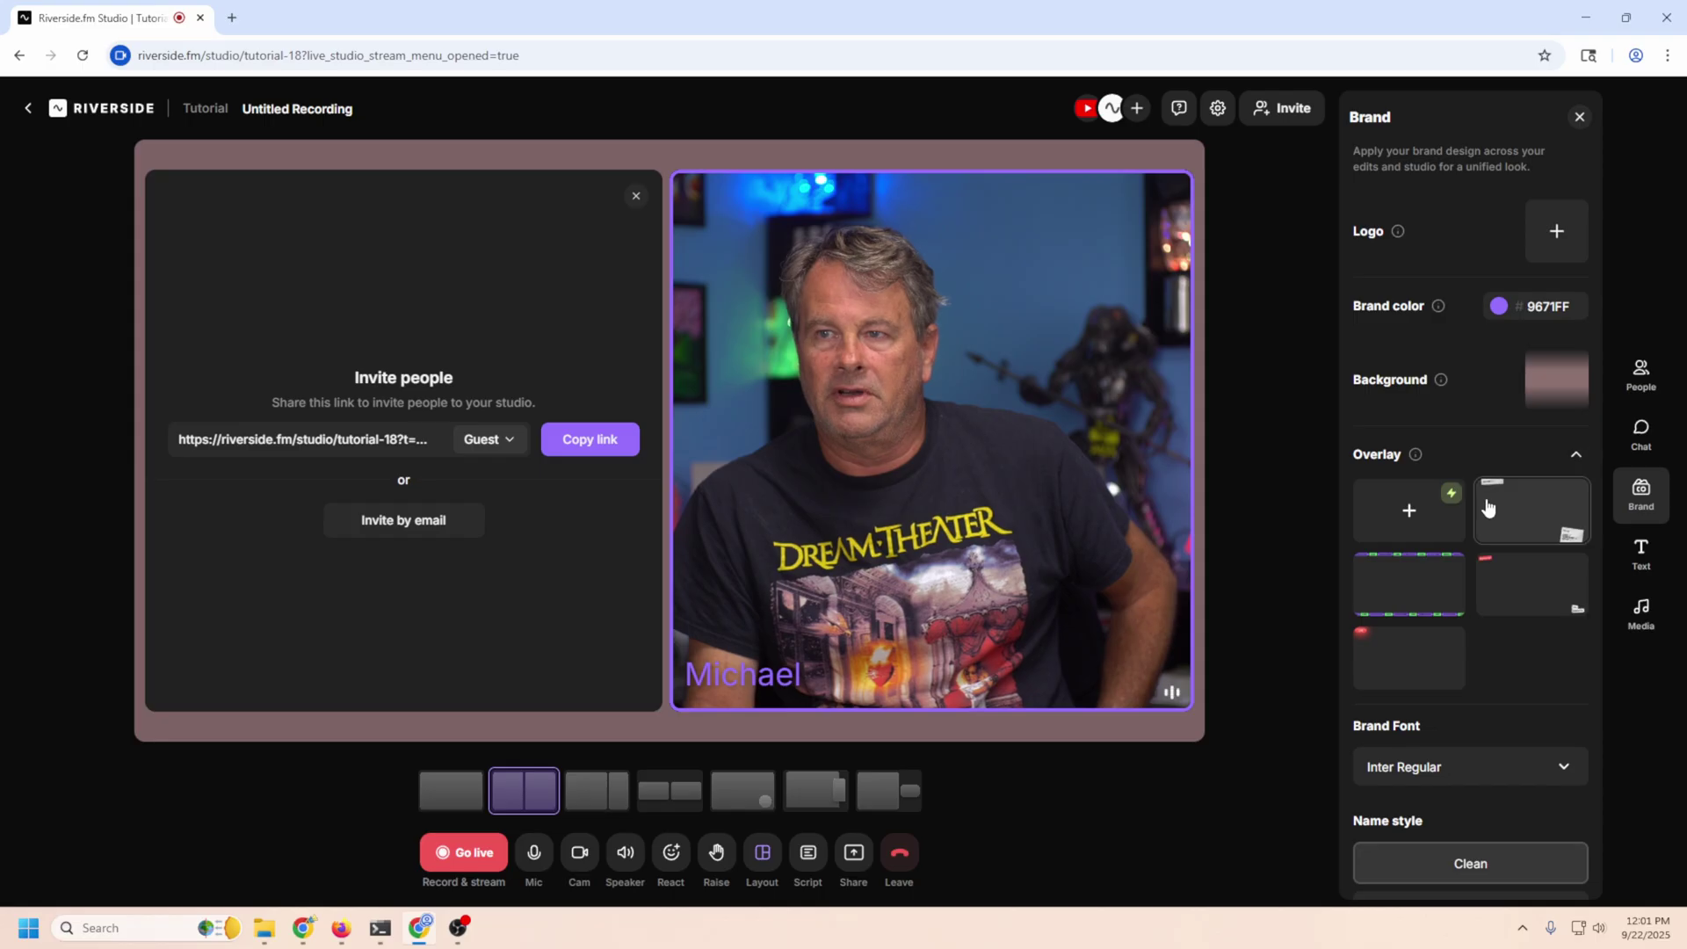
pyautogui.click(1409, 603)
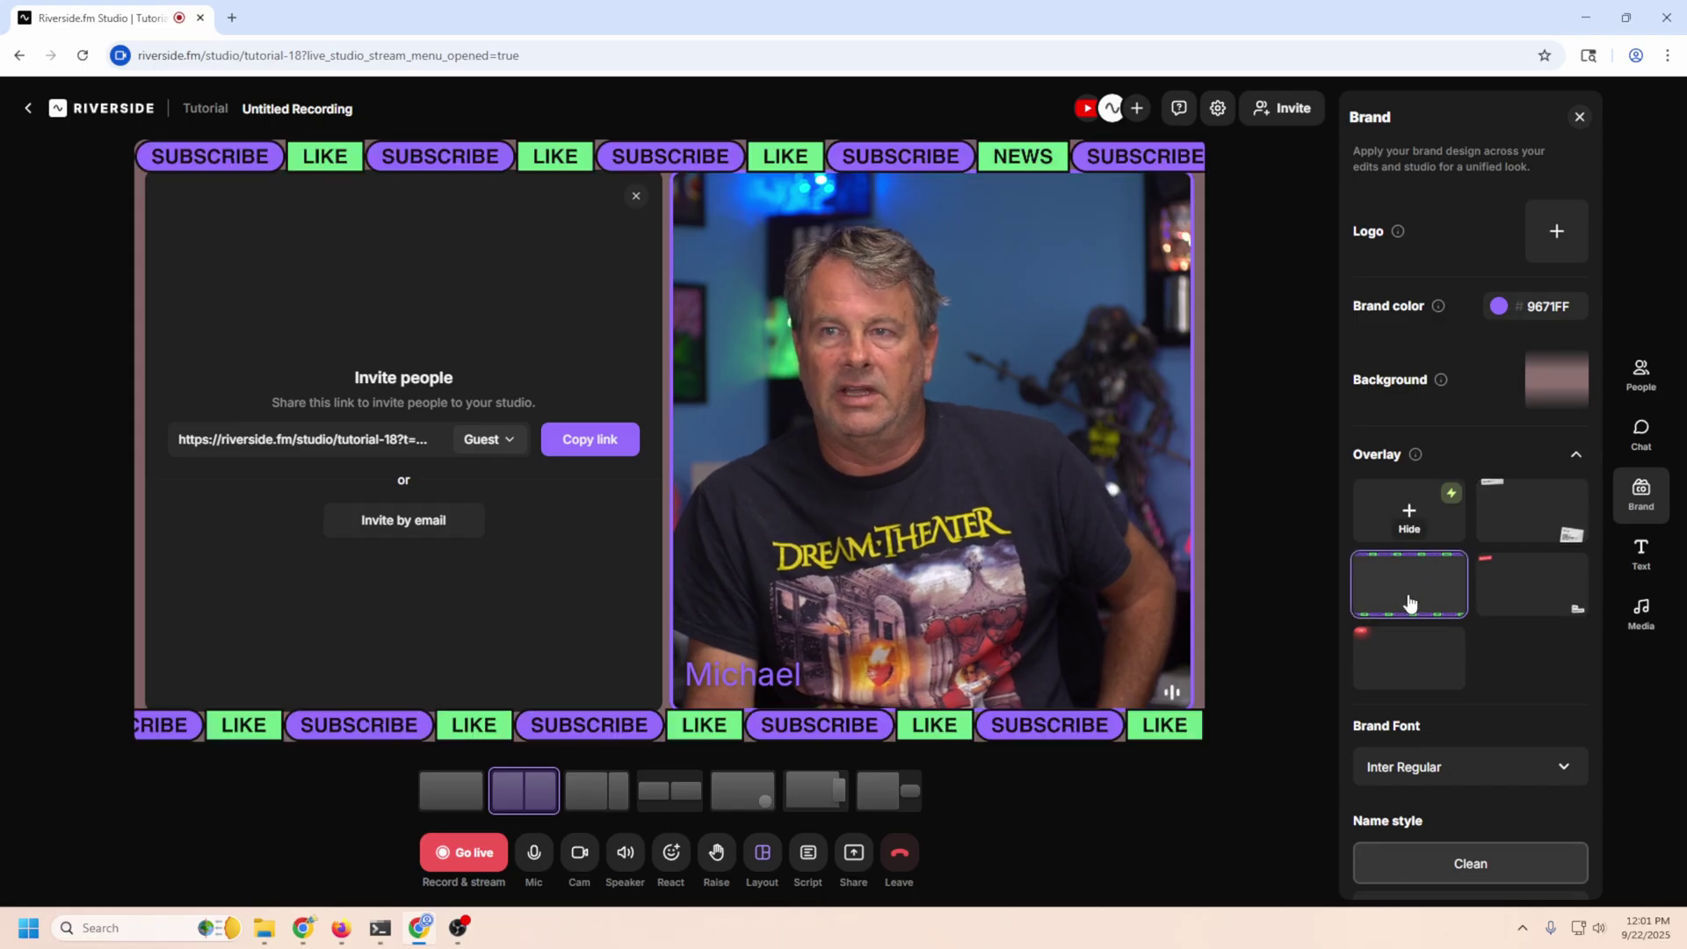
pyautogui.click(1505, 610)
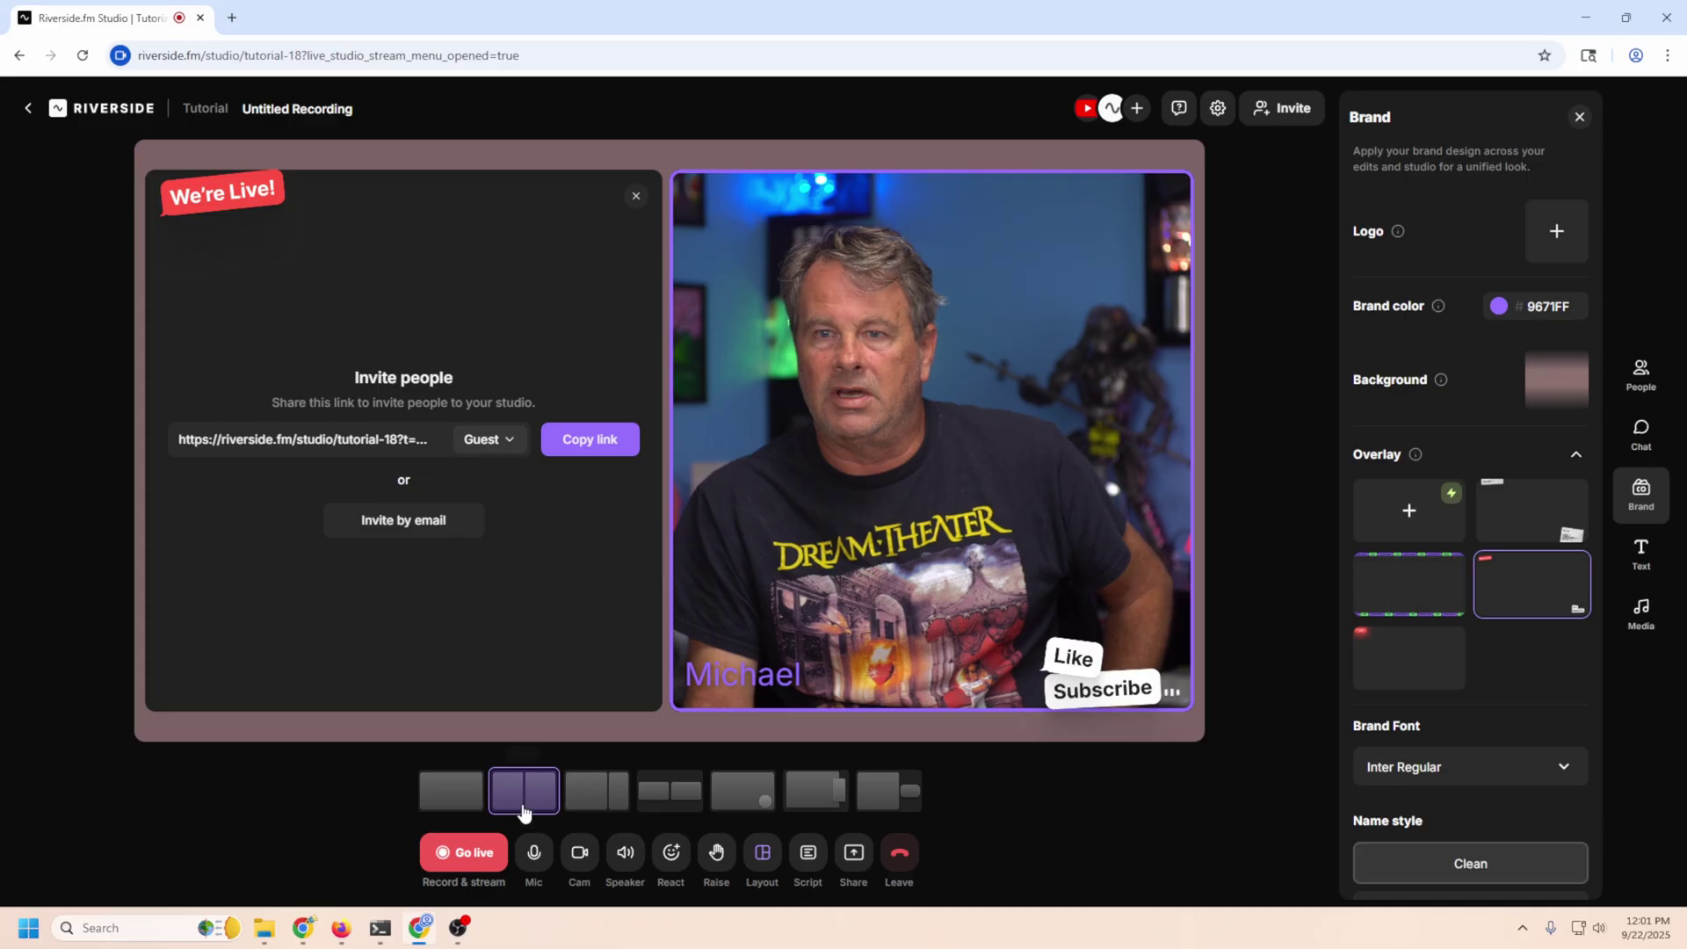
pyautogui.click(451, 791)
pyautogui.click(1634, 555)
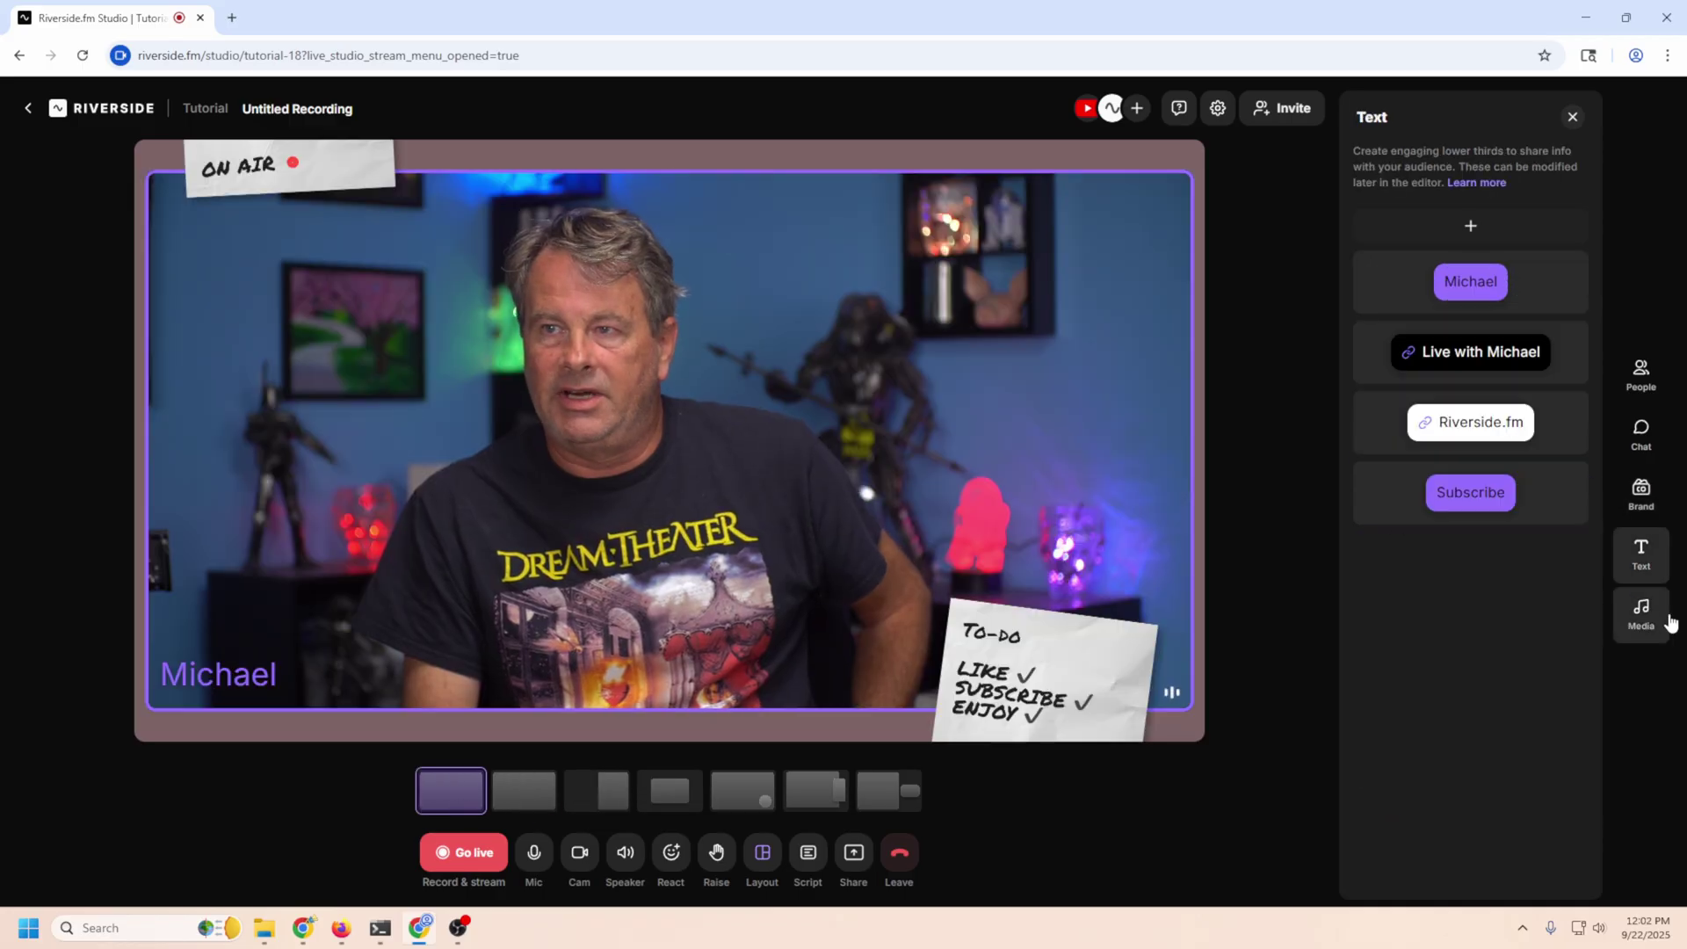
# Step: Preview the Cheering sound in the Media library, then go back to Brand
pyautogui.click(1639, 615)
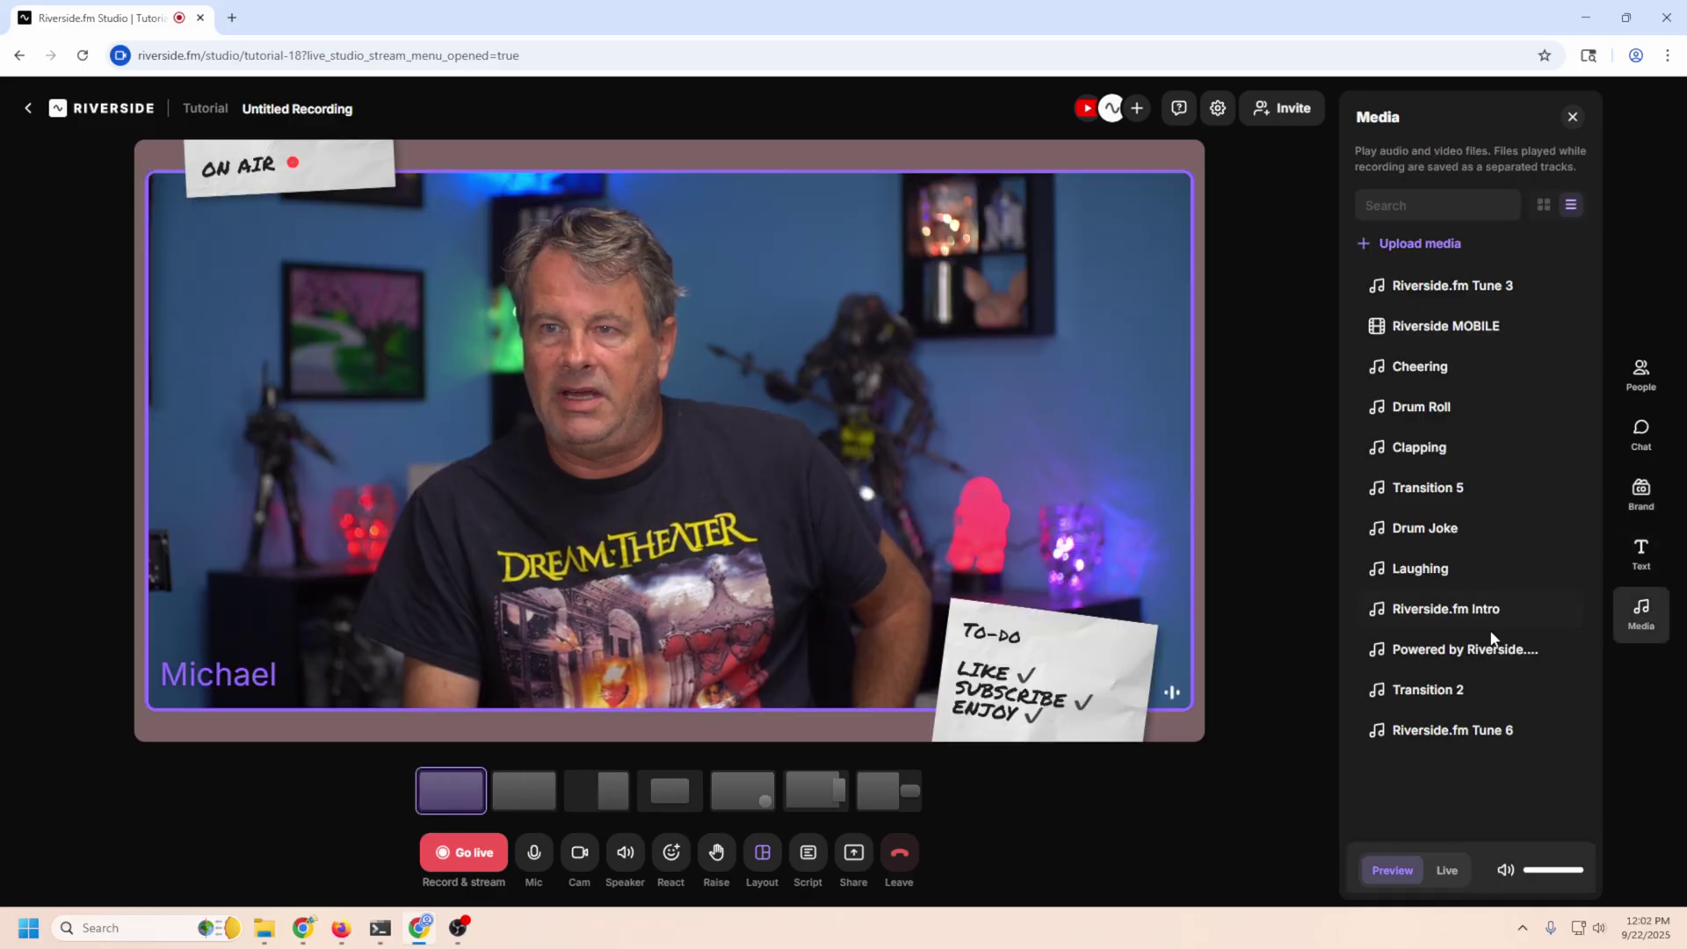
pyautogui.click(1402, 372)
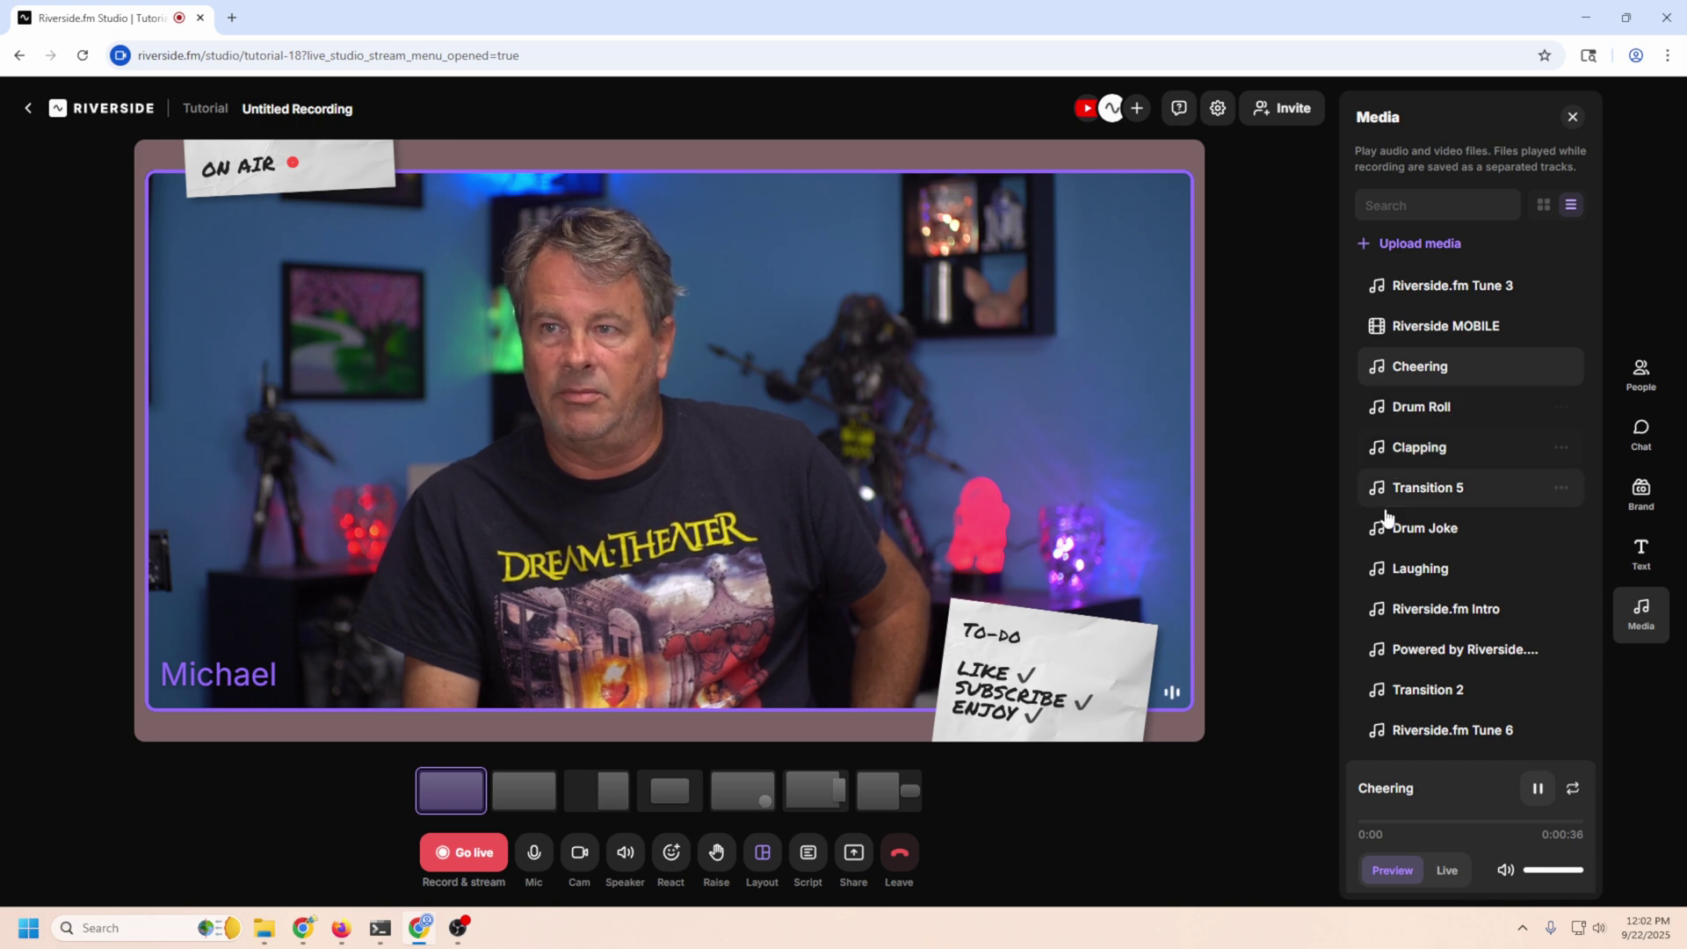
pyautogui.scroll(-1, 1450, 571)
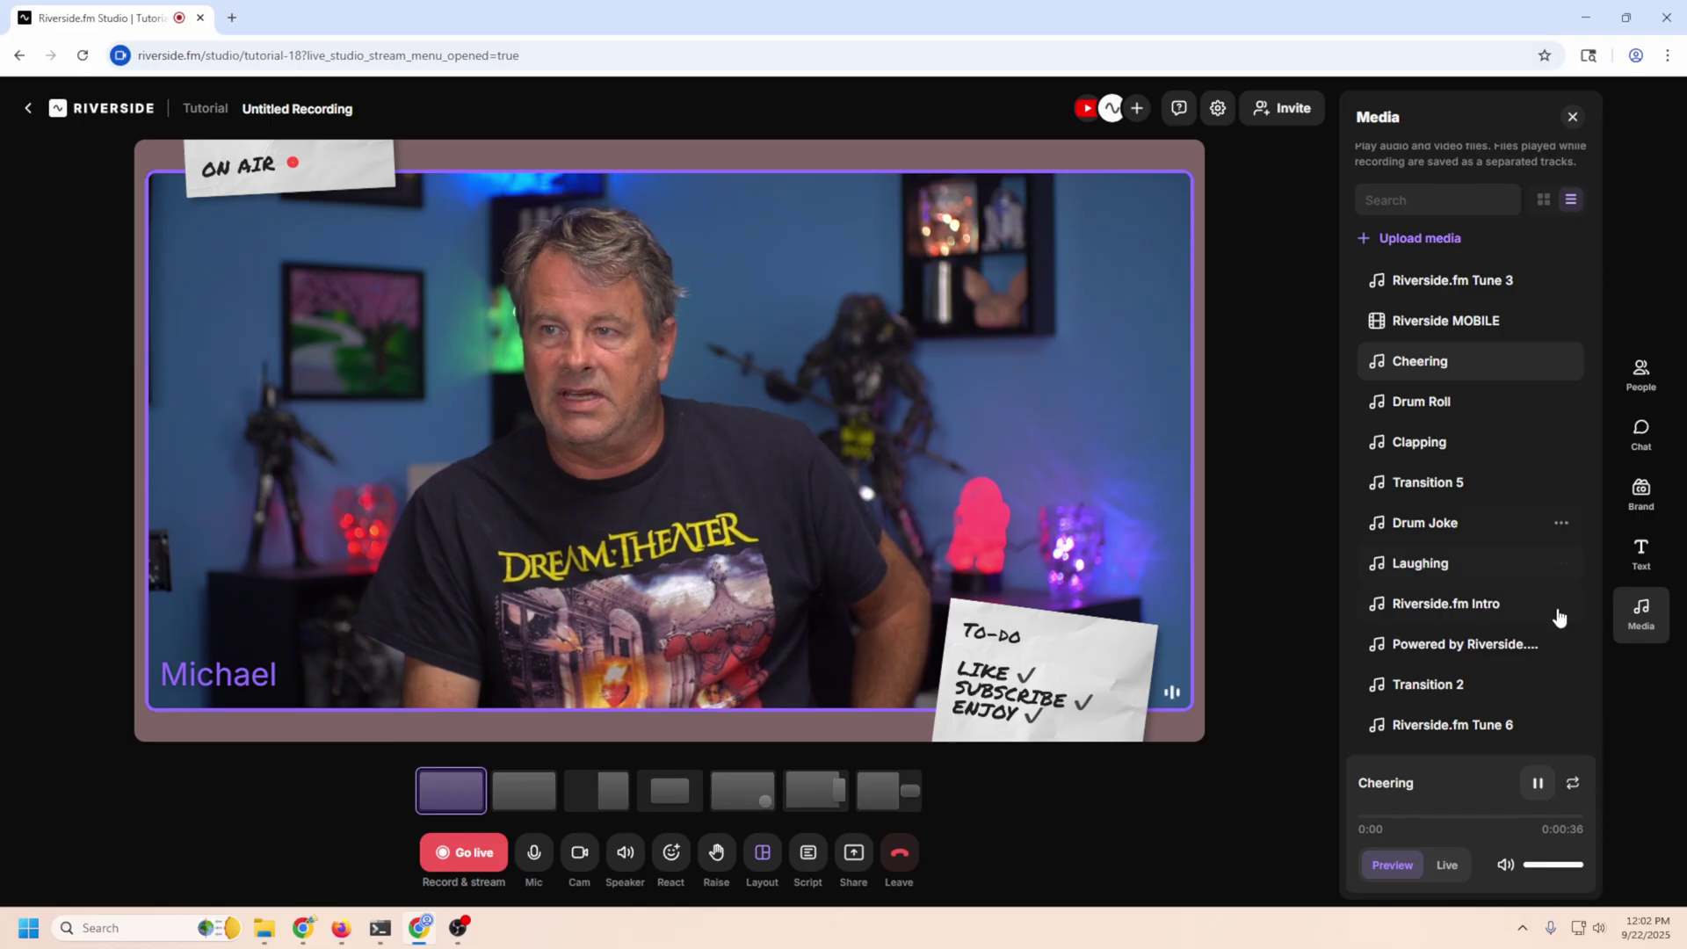
pyautogui.click(1639, 492)
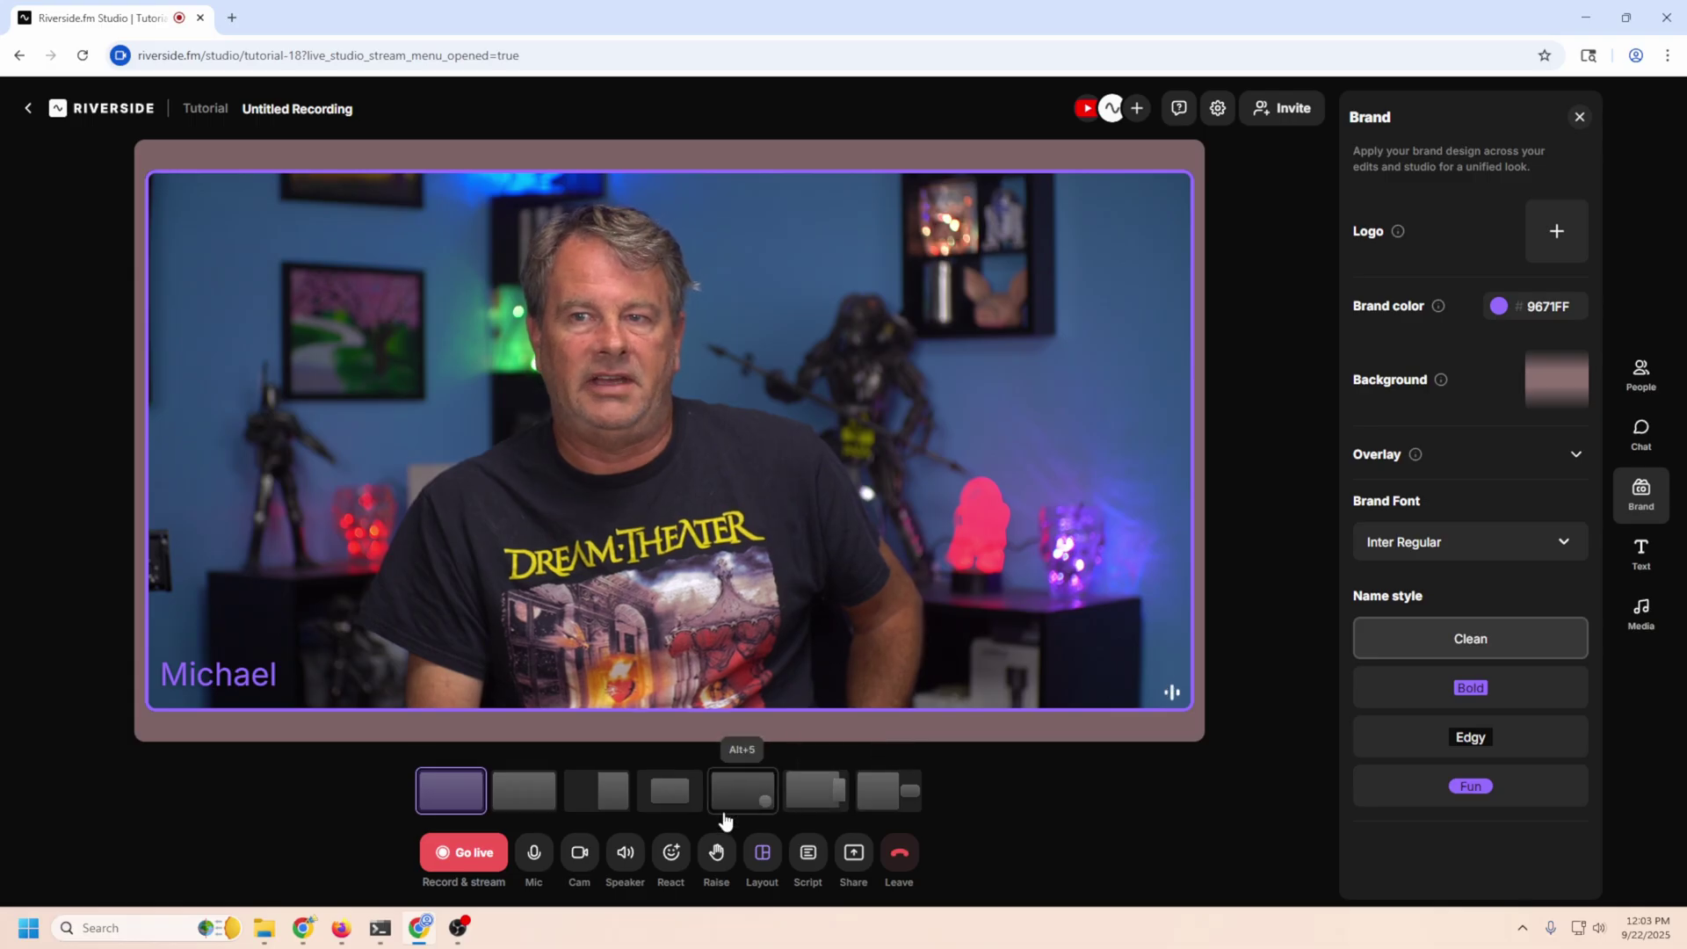
# Step: Switch to the split layout with the invite area, then open and close the invite dialog
pyautogui.click(599, 789)
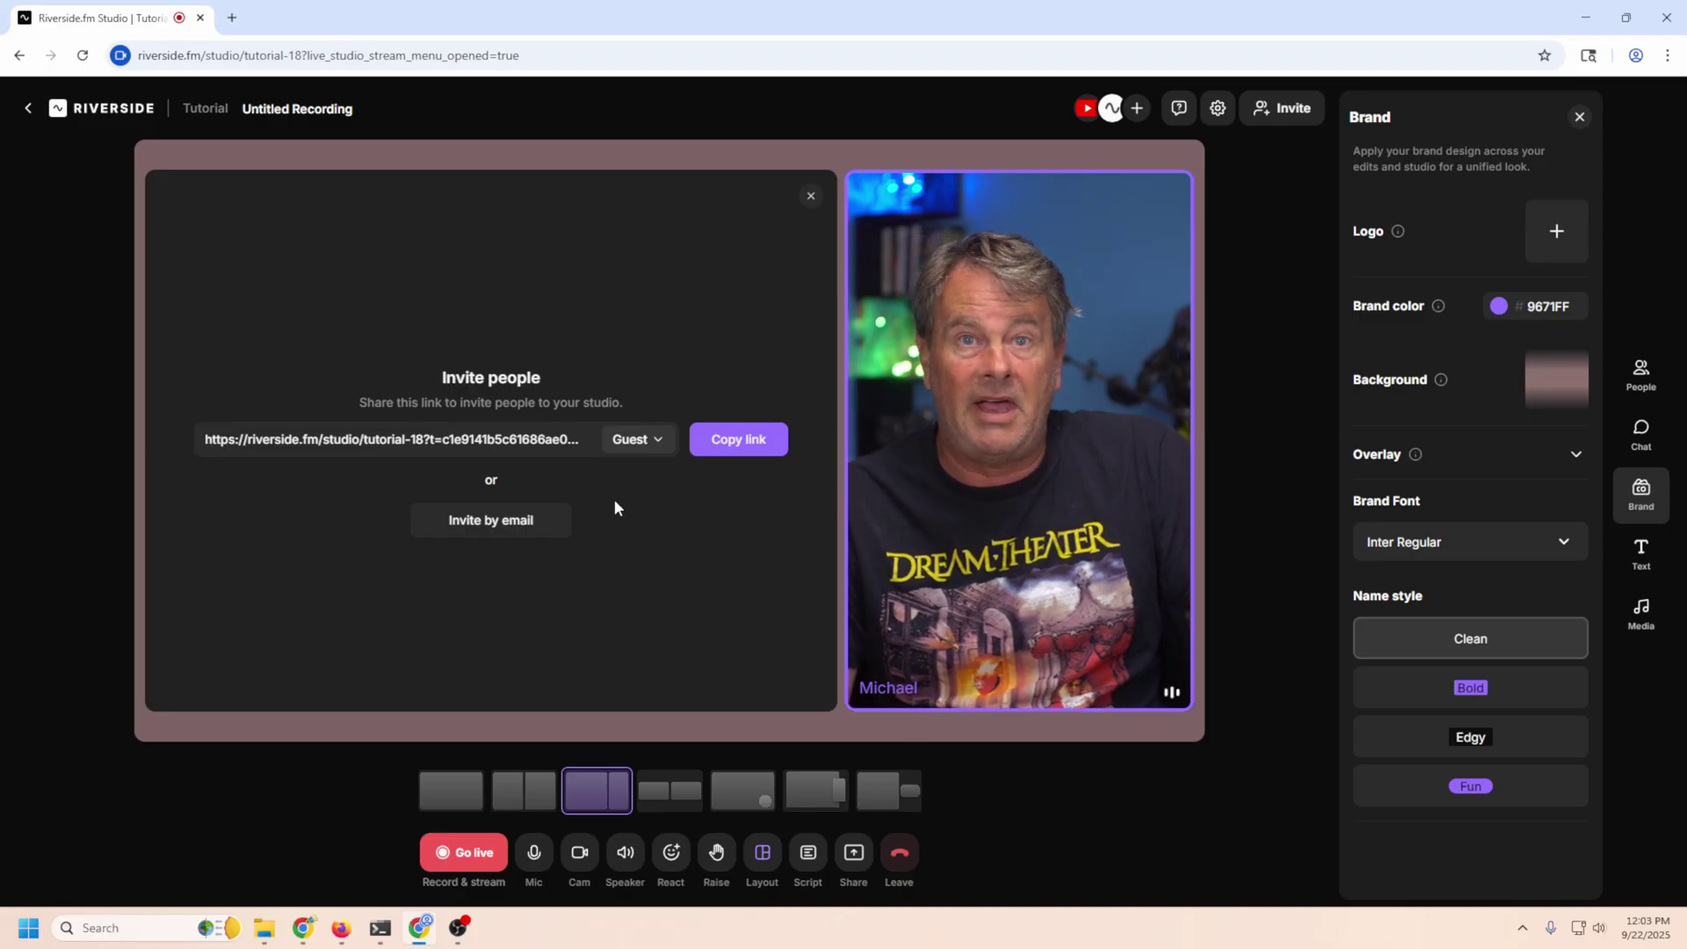
pyautogui.click(1281, 108)
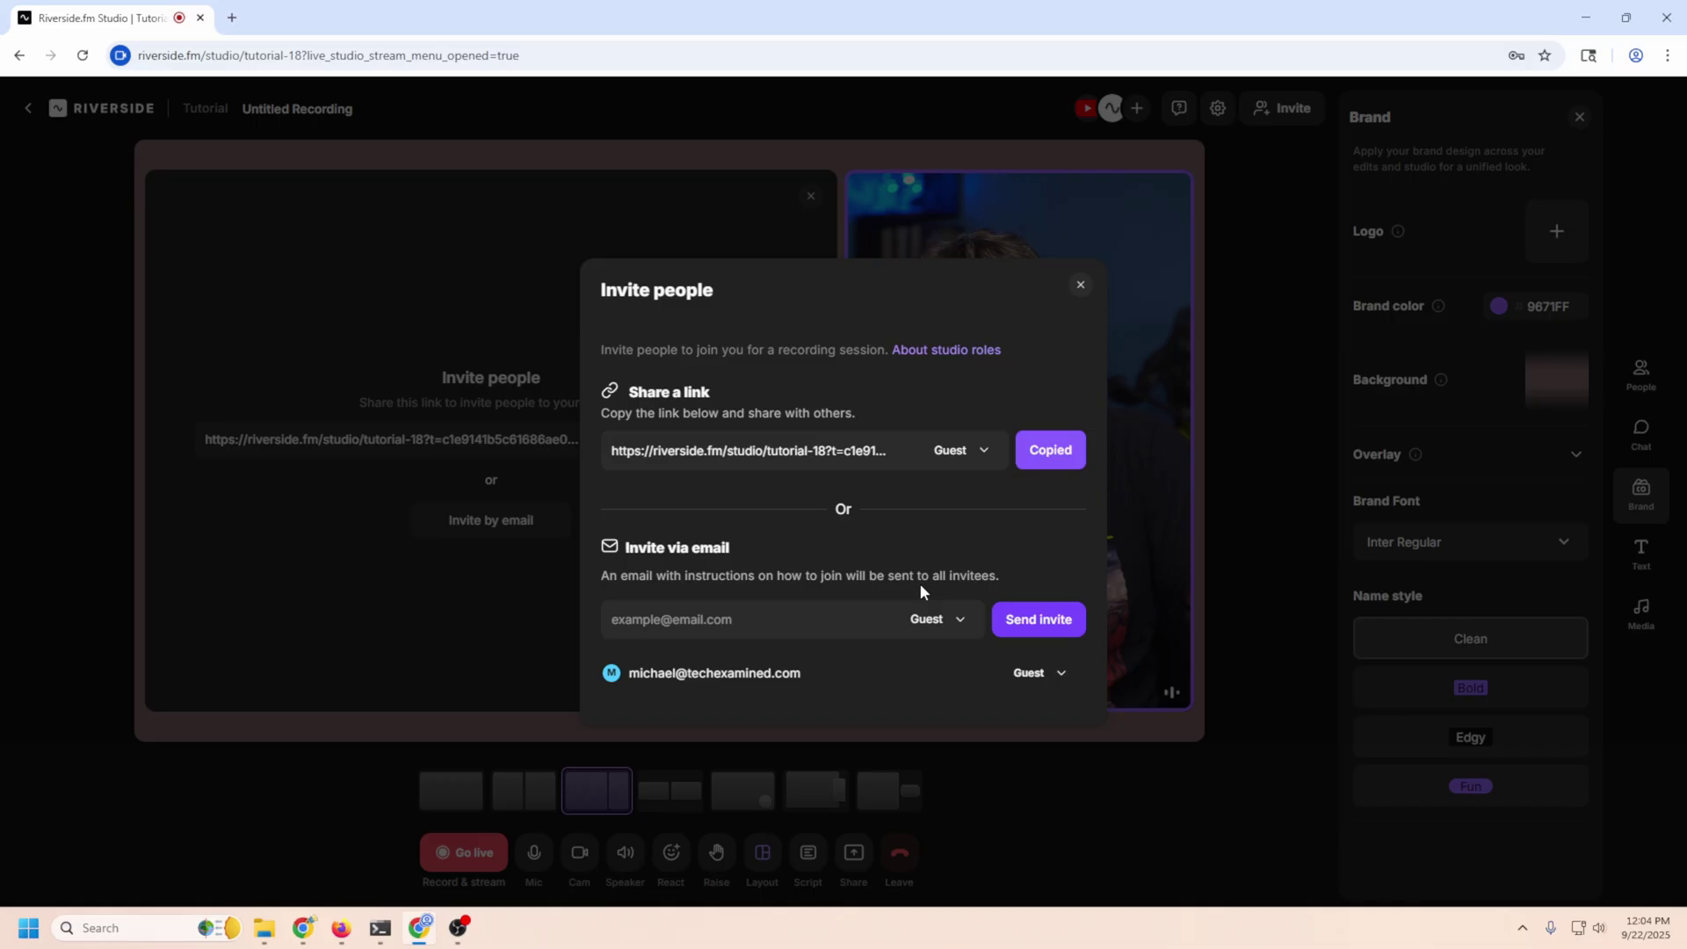
pyautogui.click(1082, 287)
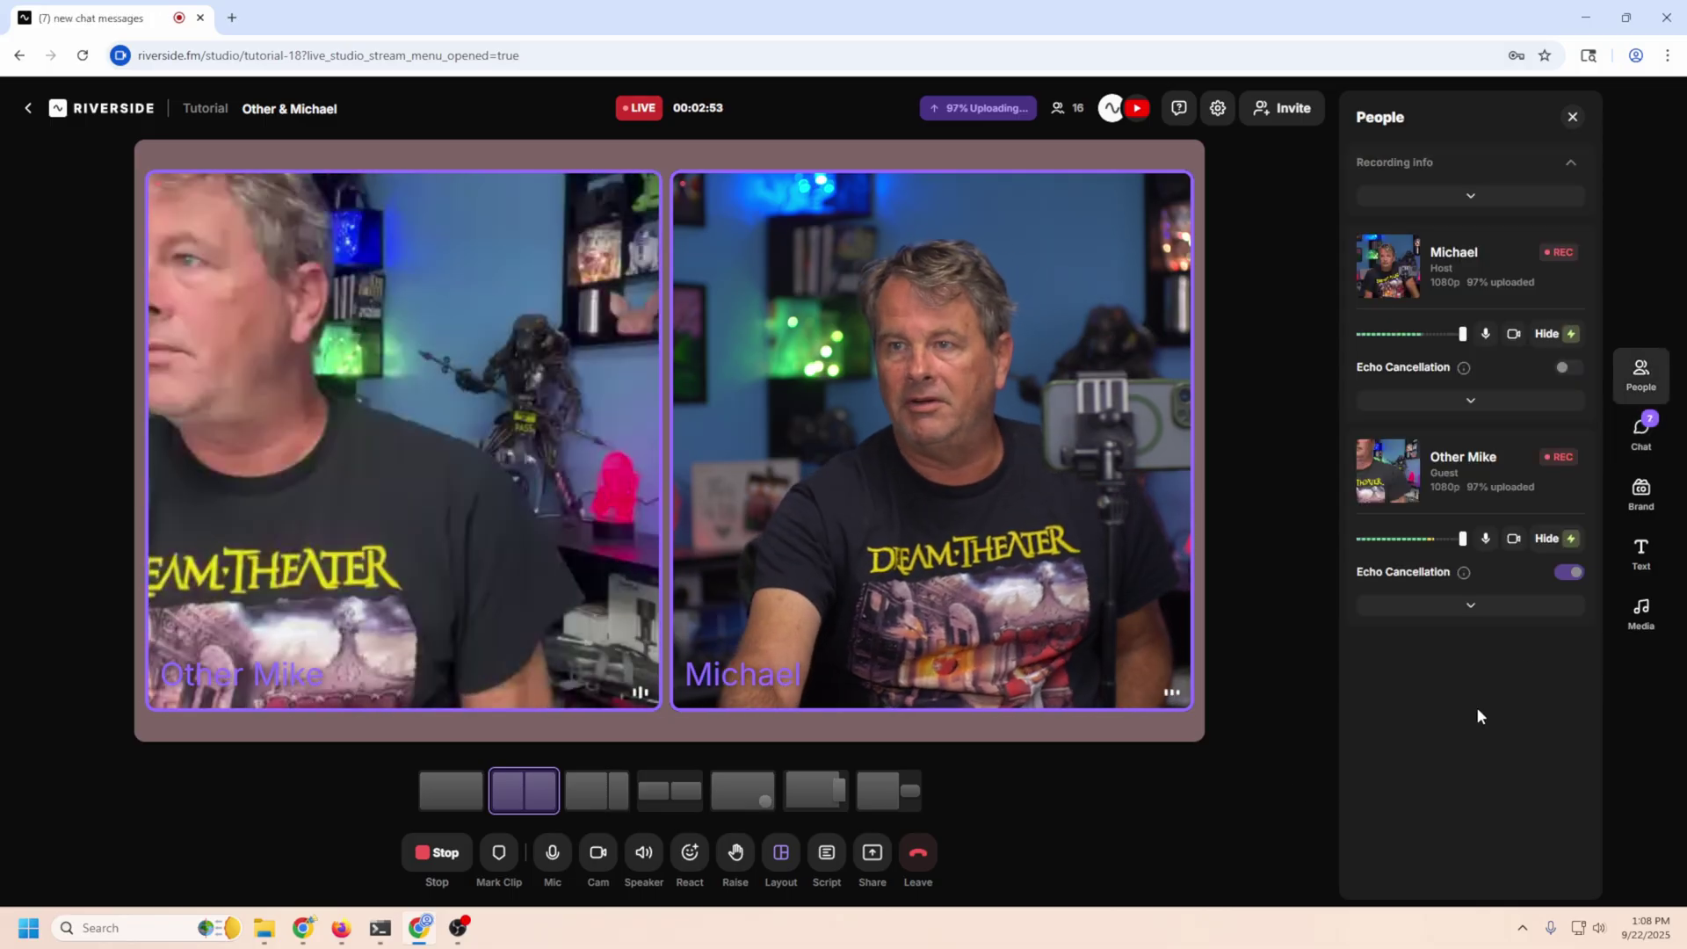
# Step: Expand the guest's card to check camera, microphone and upload details, then collapse it
pyautogui.click(1429, 615)
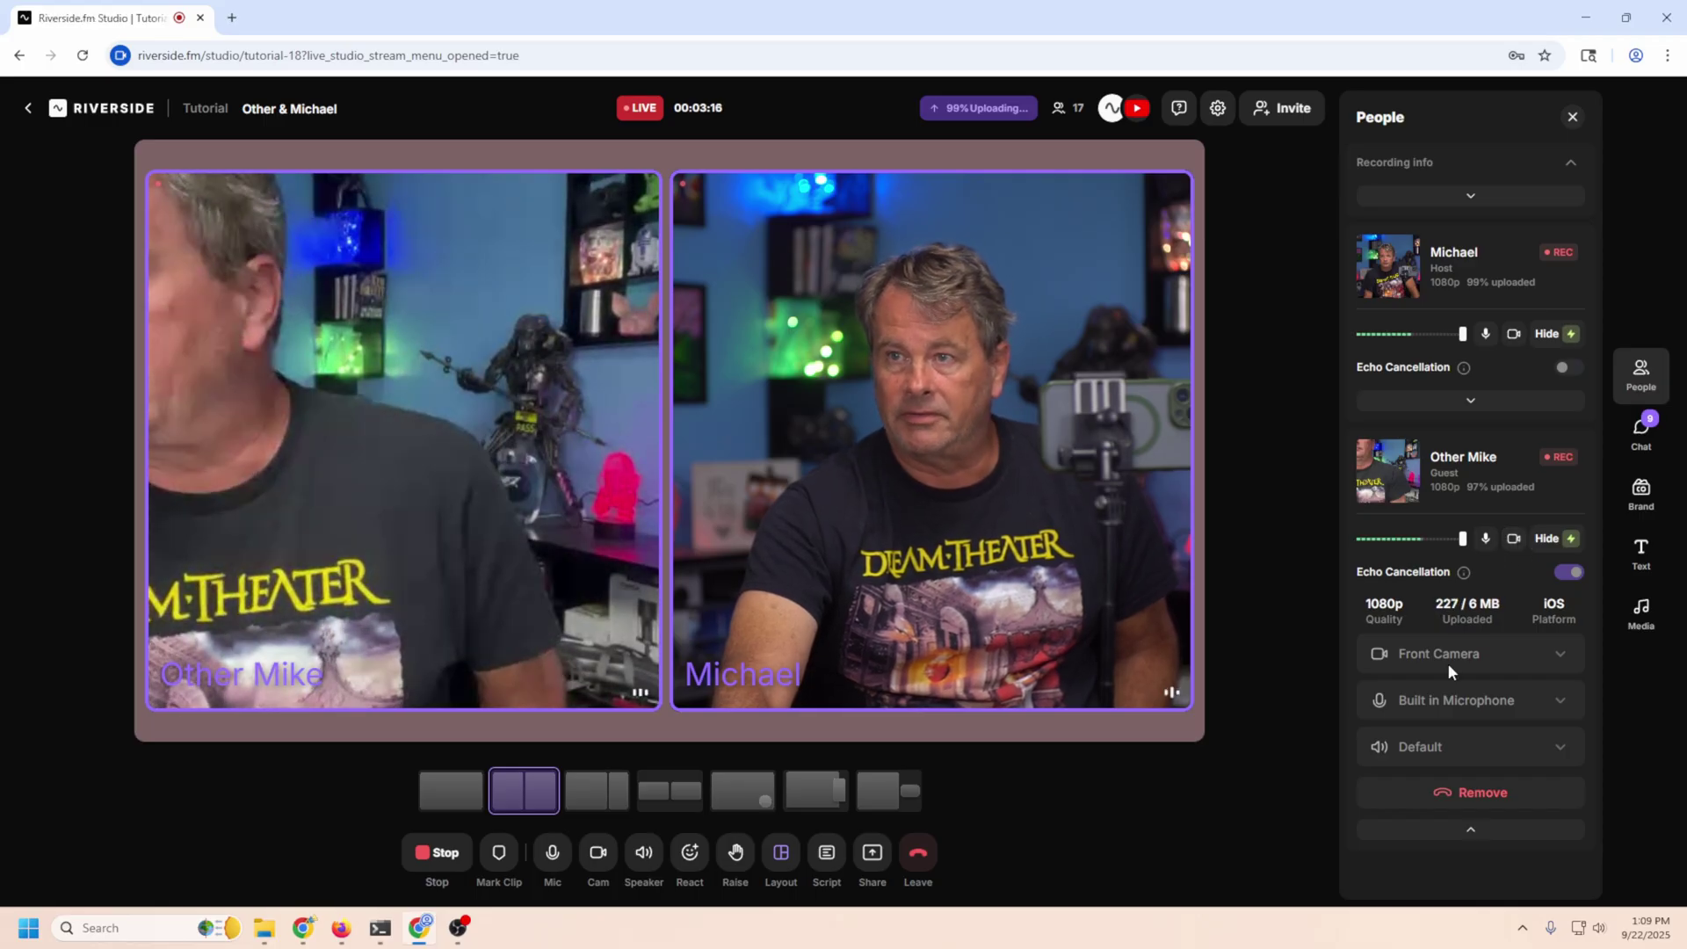
pyautogui.click(1469, 829)
# Step: Share the entire Screen 3 into the studio beside both camera tiles
pyautogui.click(868, 854)
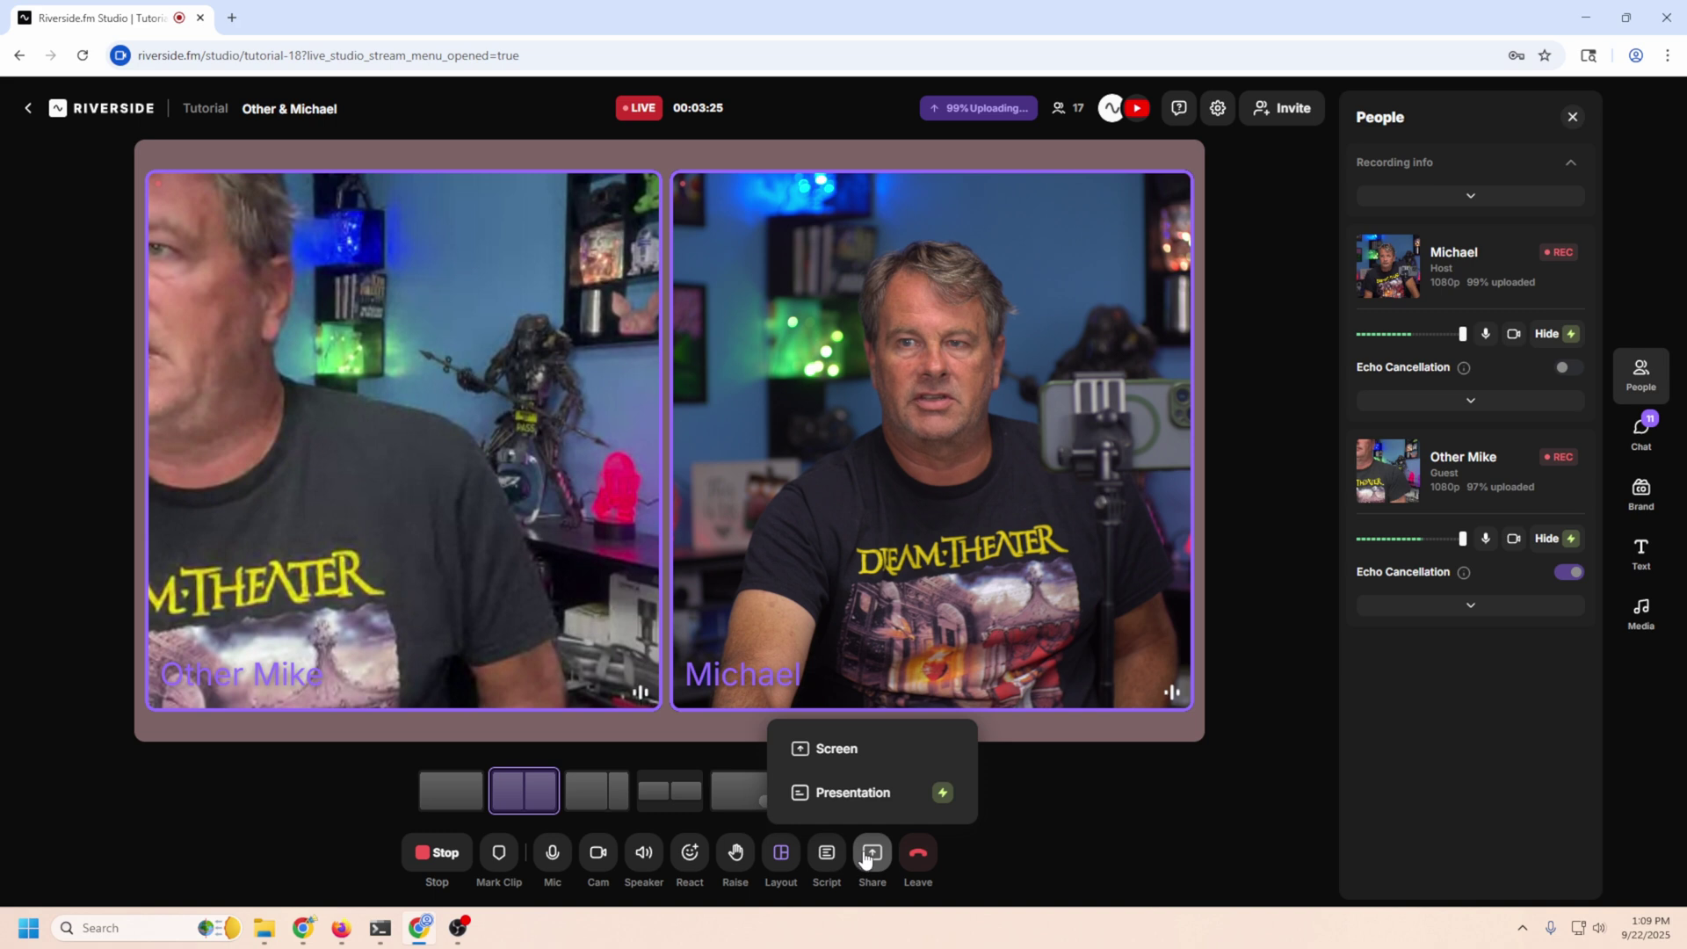
pyautogui.click(860, 757)
pyautogui.click(1004, 157)
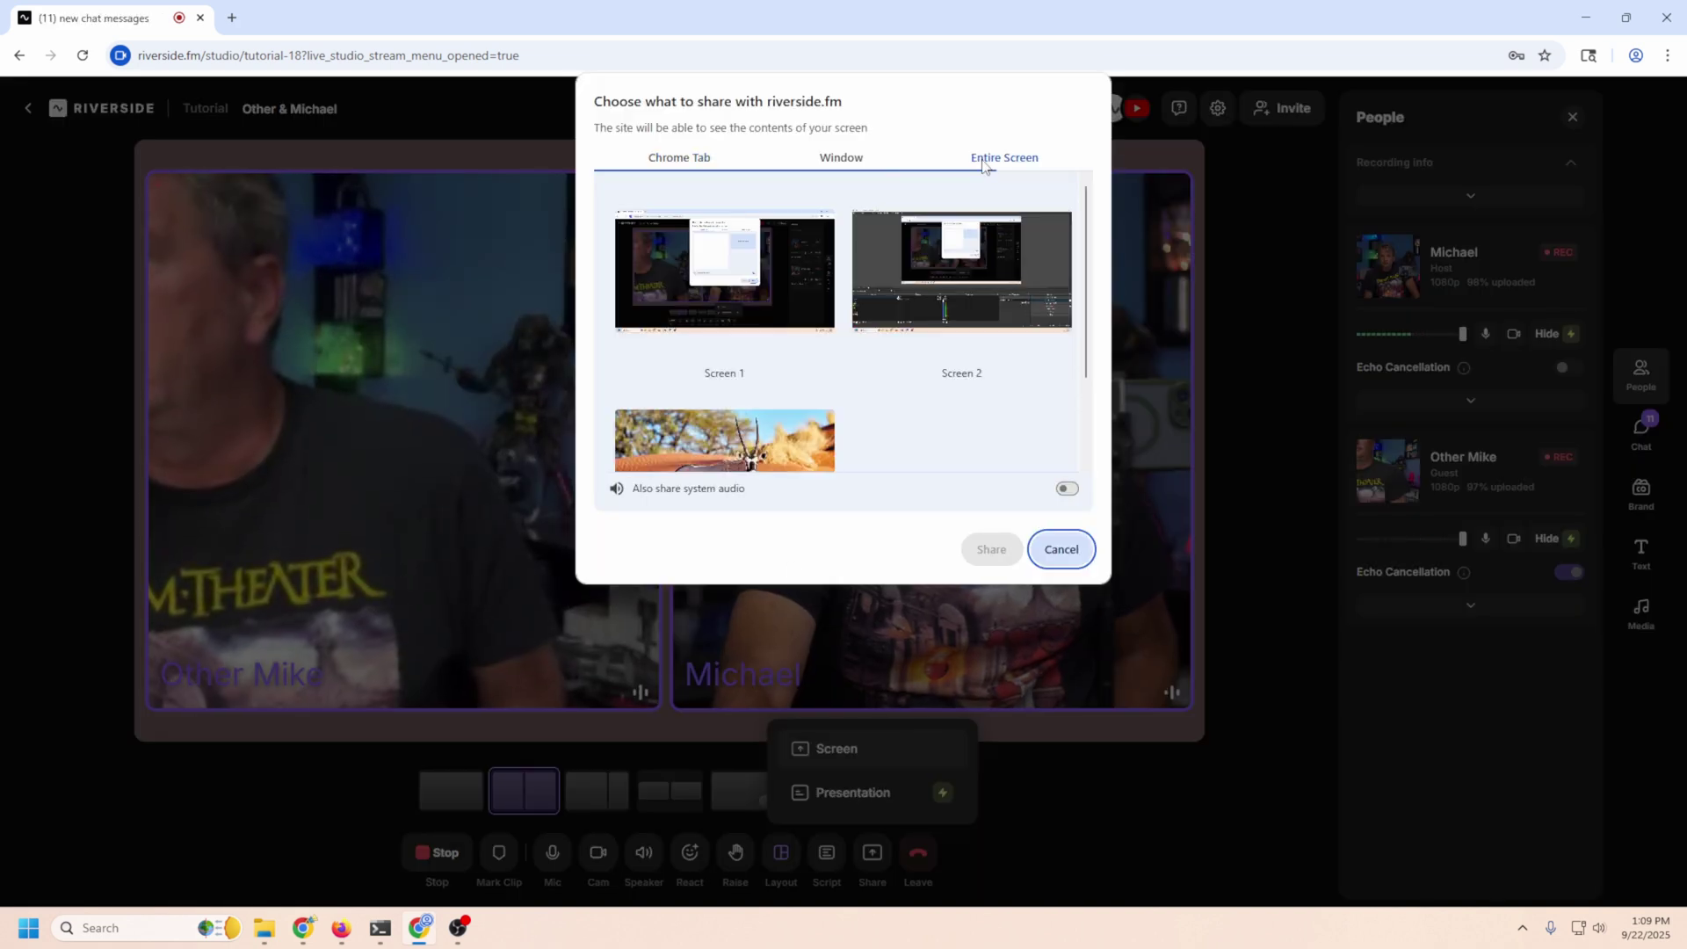
pyautogui.scroll(-2, 753, 434)
pyautogui.click(749, 391)
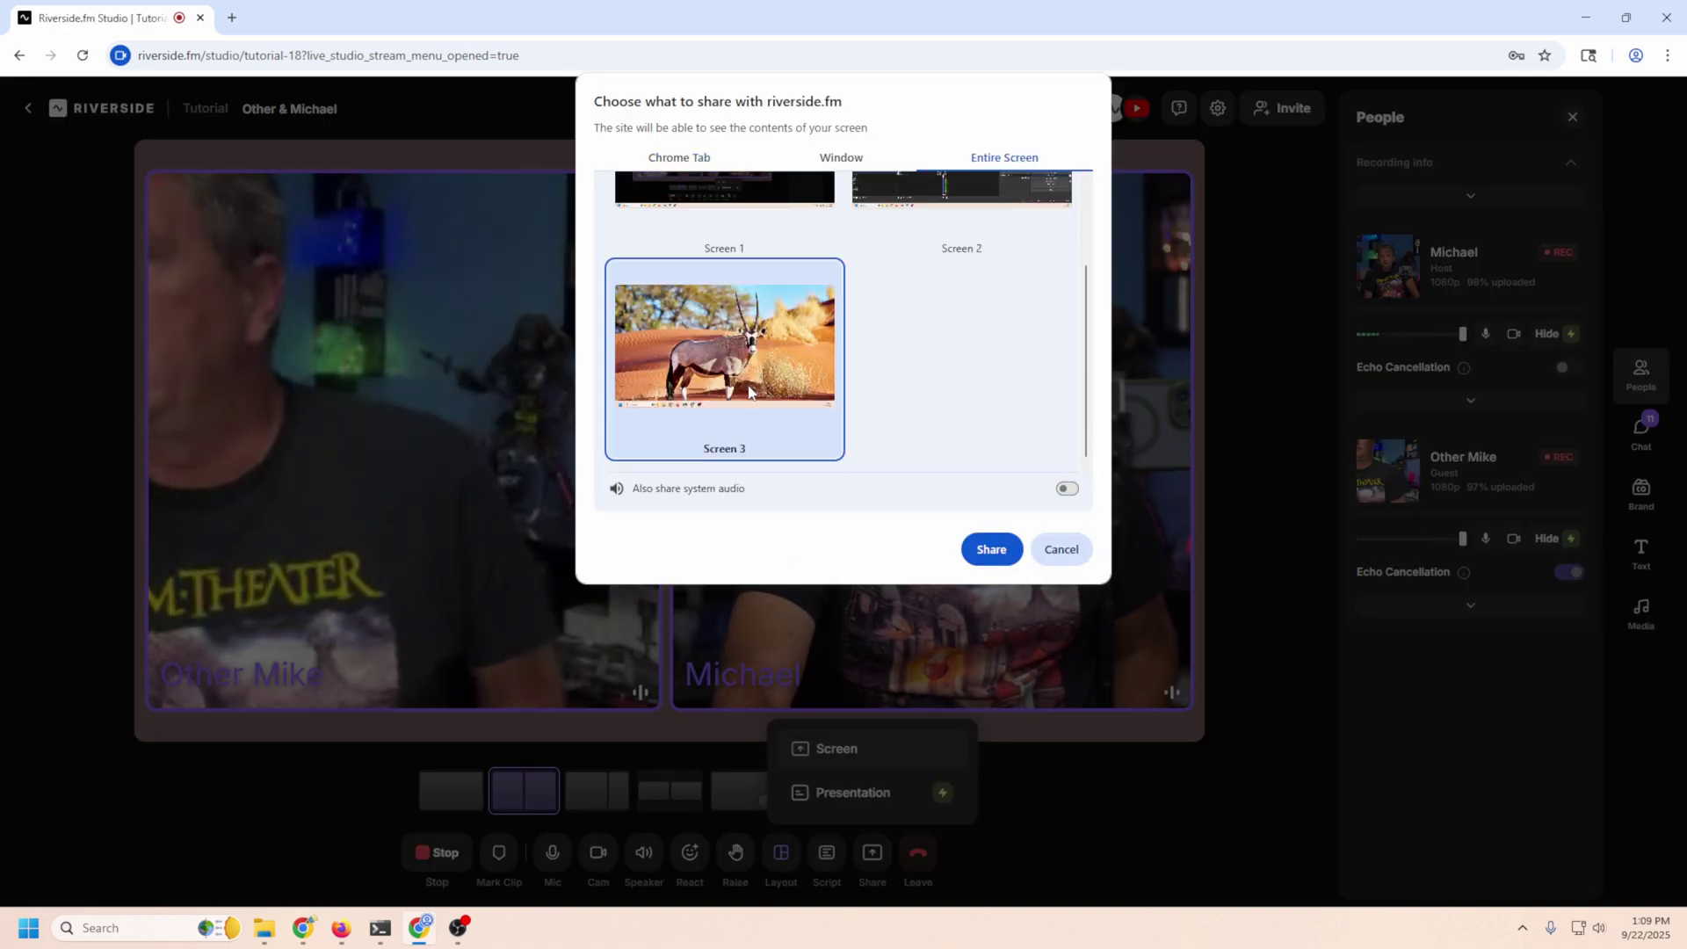
pyautogui.click(975, 551)
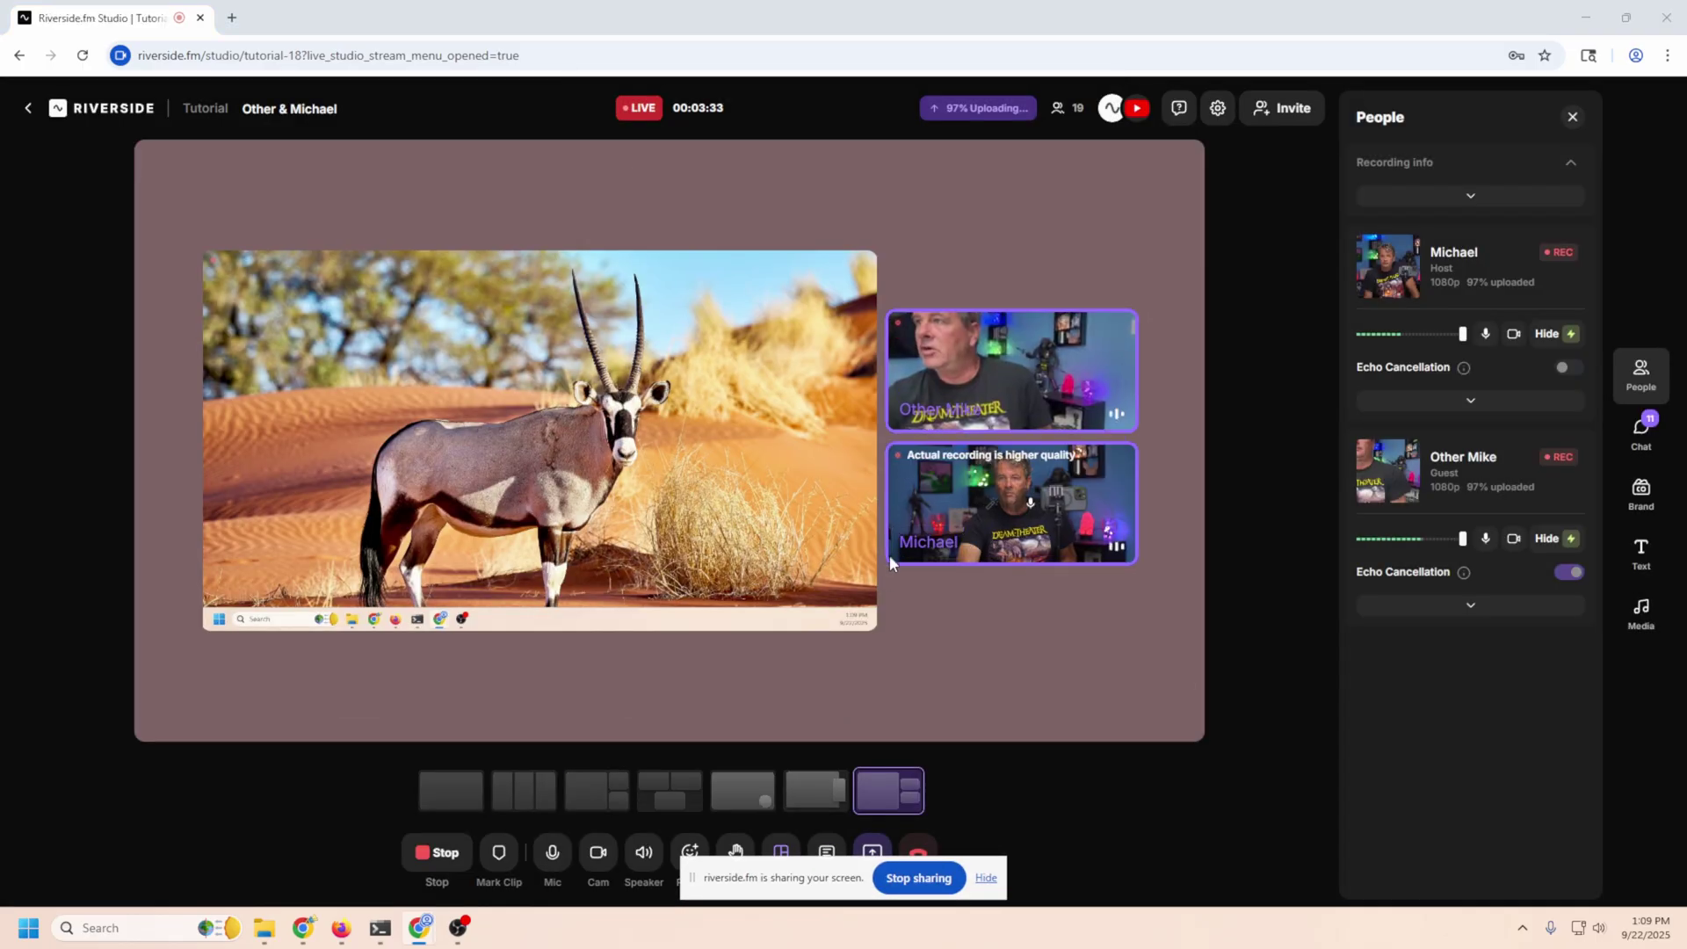
pyautogui.moveTo(1004, 393)
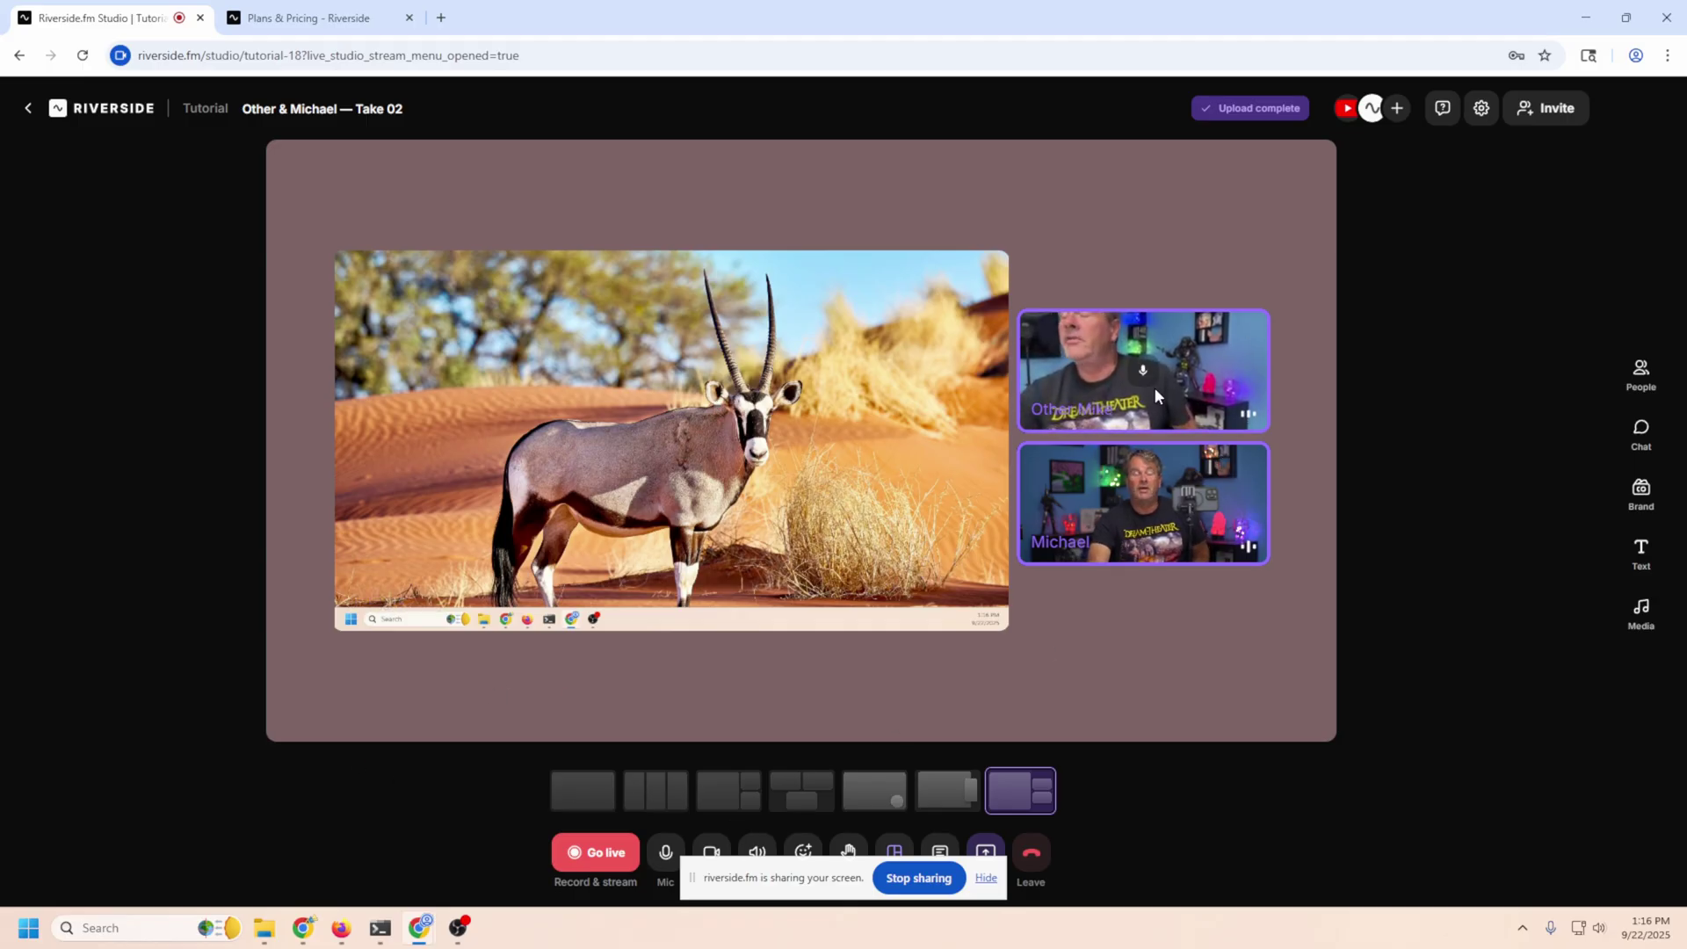
# Step: Show the screen share with one camera beside it, then stop sharing the screen
pyautogui.click(943, 807)
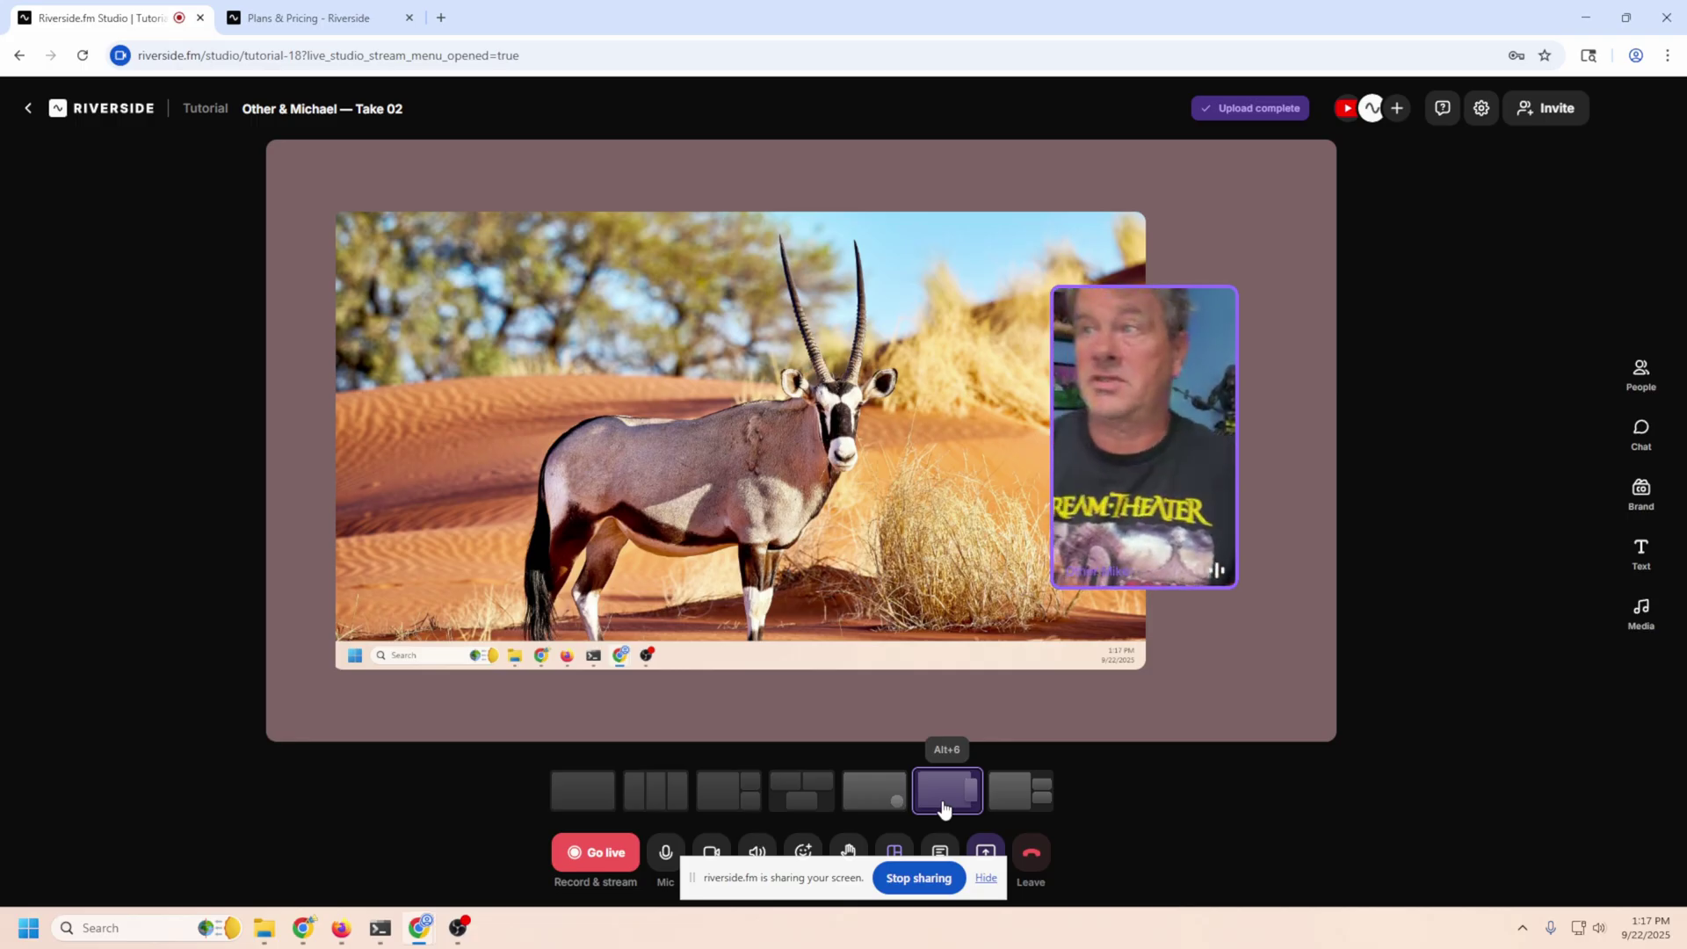
pyautogui.click(985, 851)
pyautogui.click(979, 795)
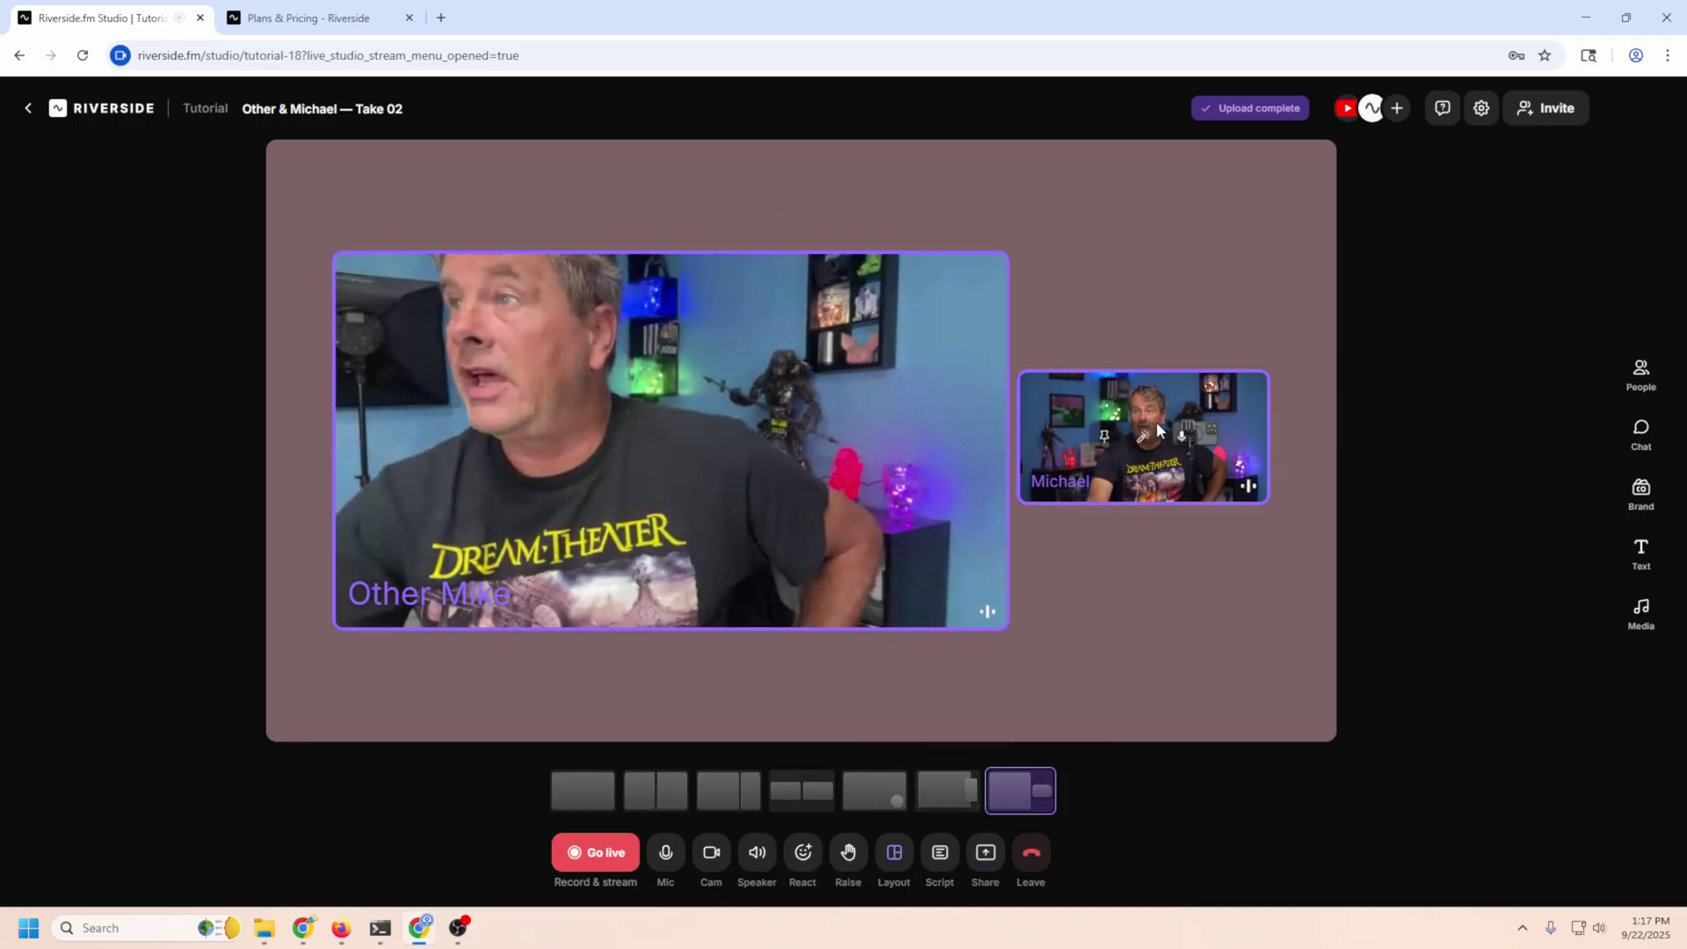
# Step: Pin the host, then Other Mike, then Michael as the large tile, and return to the dashboard
pyautogui.click(1104, 437)
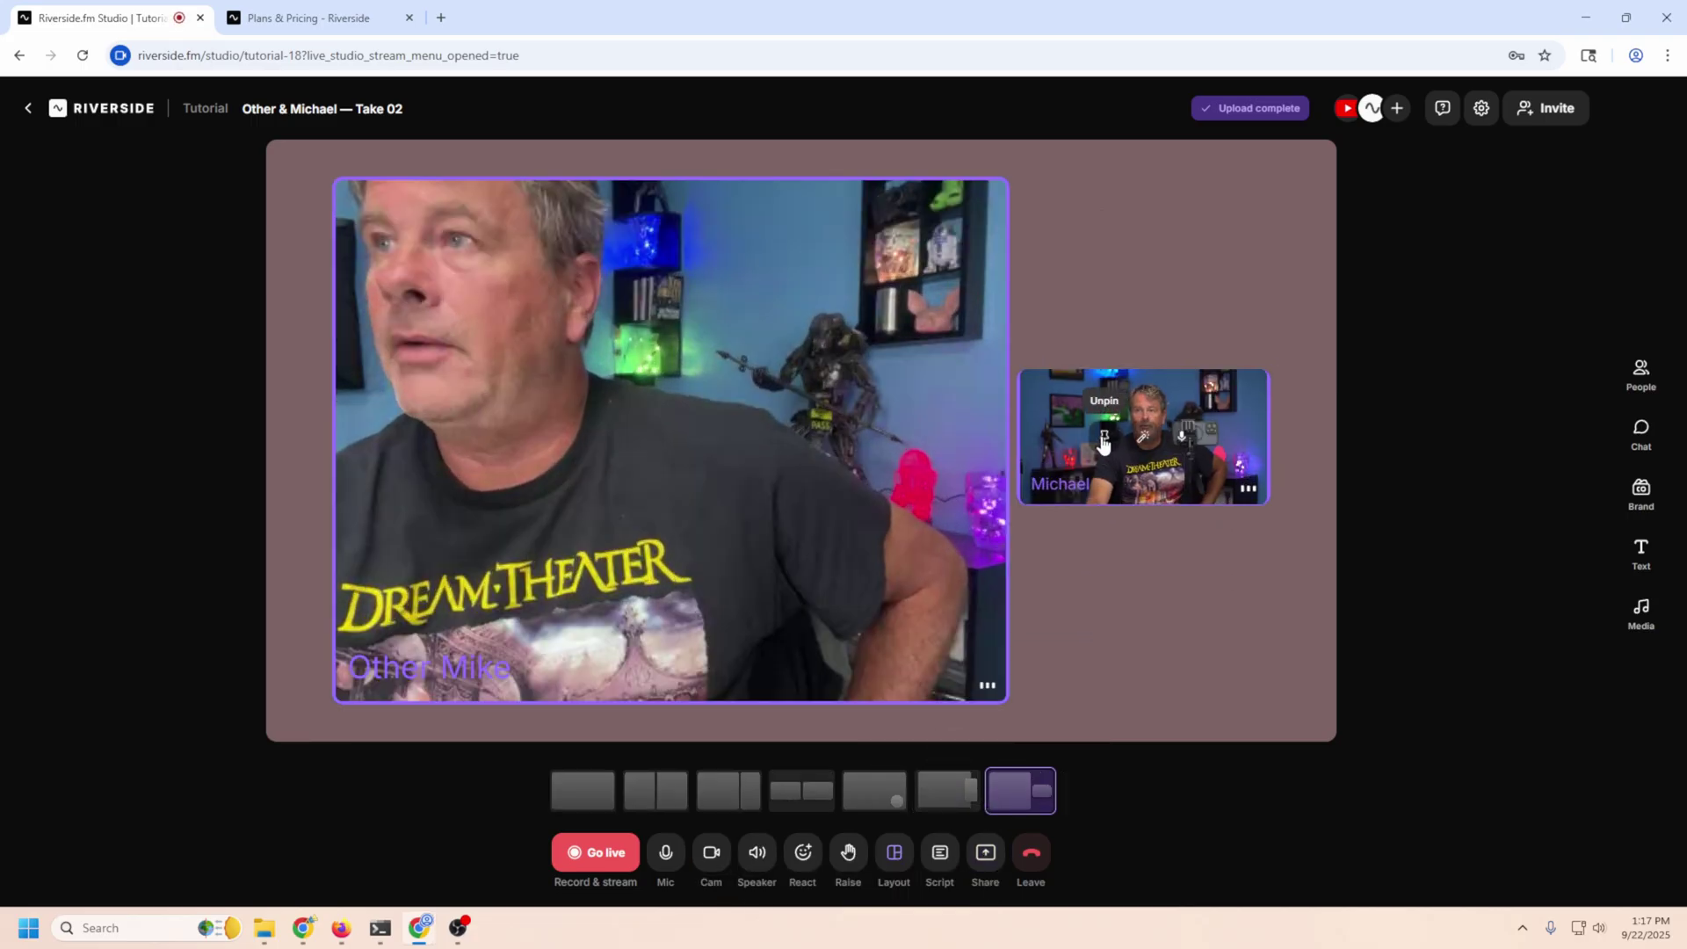
pyautogui.moveTo(1046, 463)
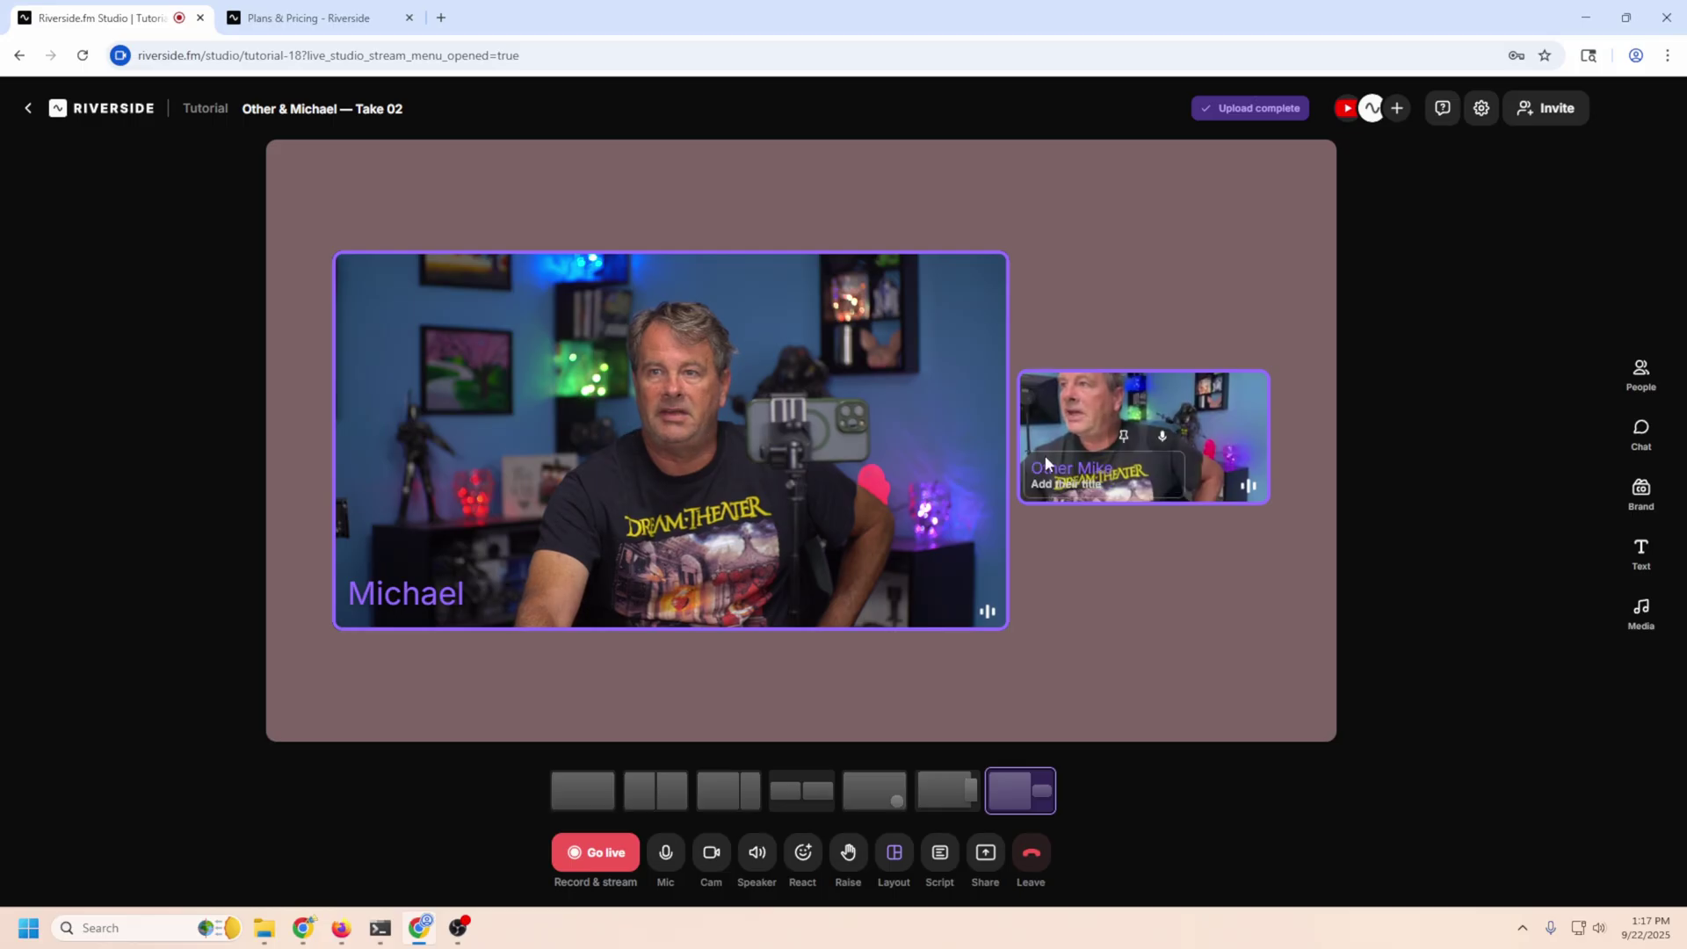
pyautogui.click(1122, 437)
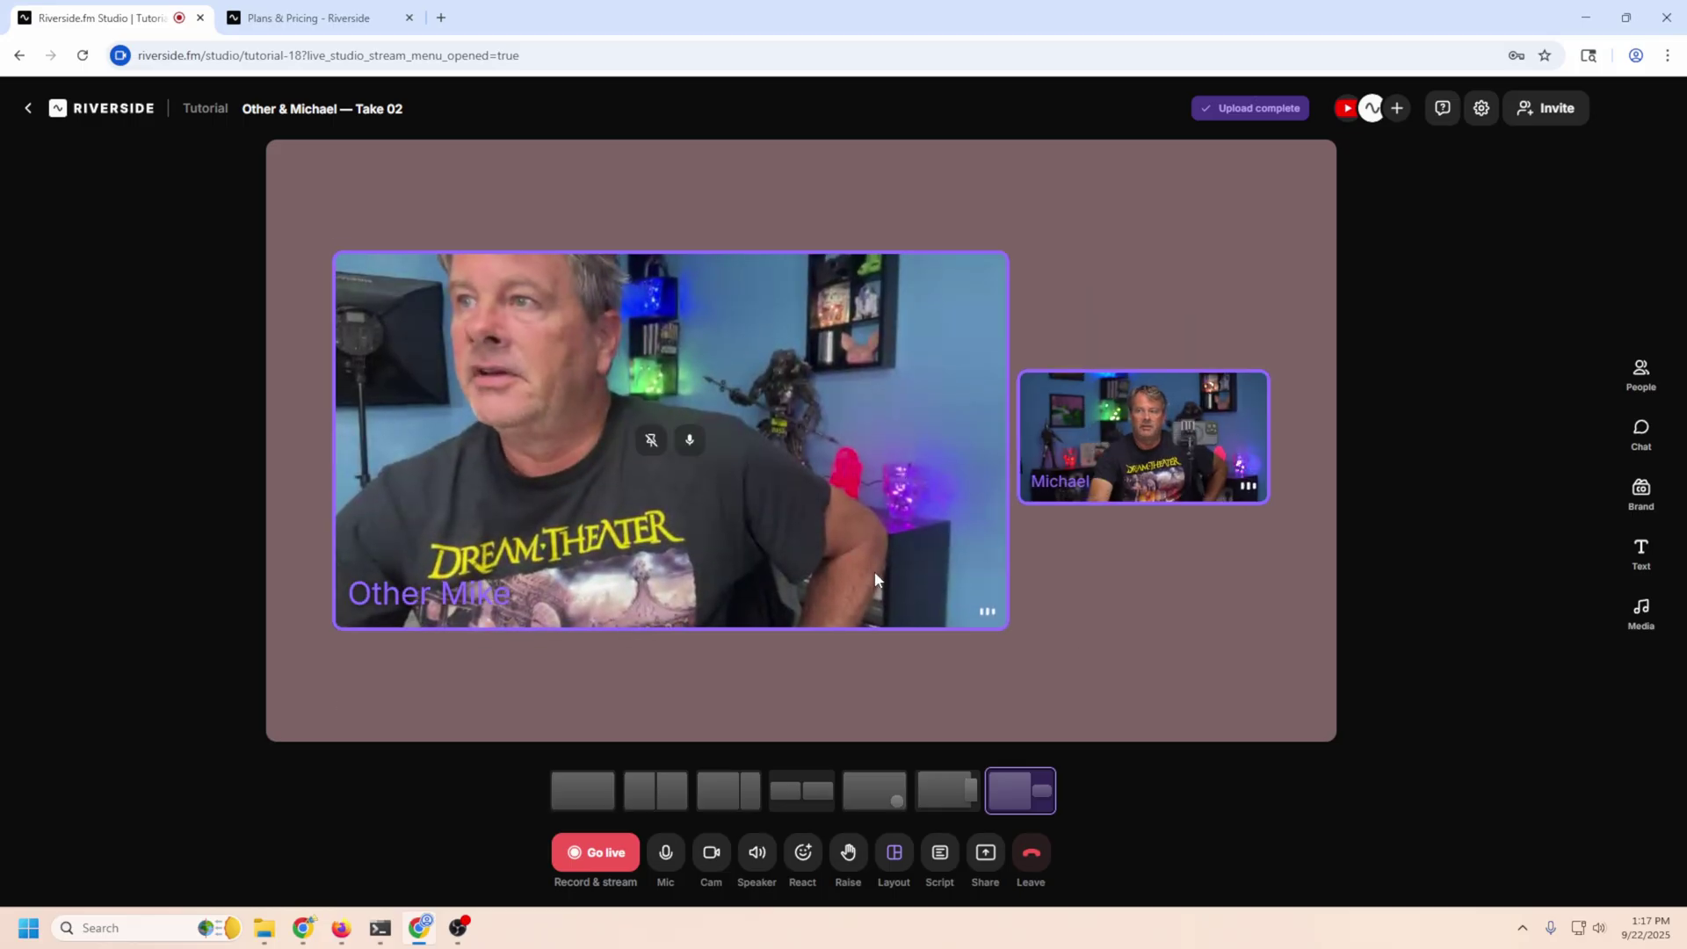
pyautogui.moveTo(1141, 439)
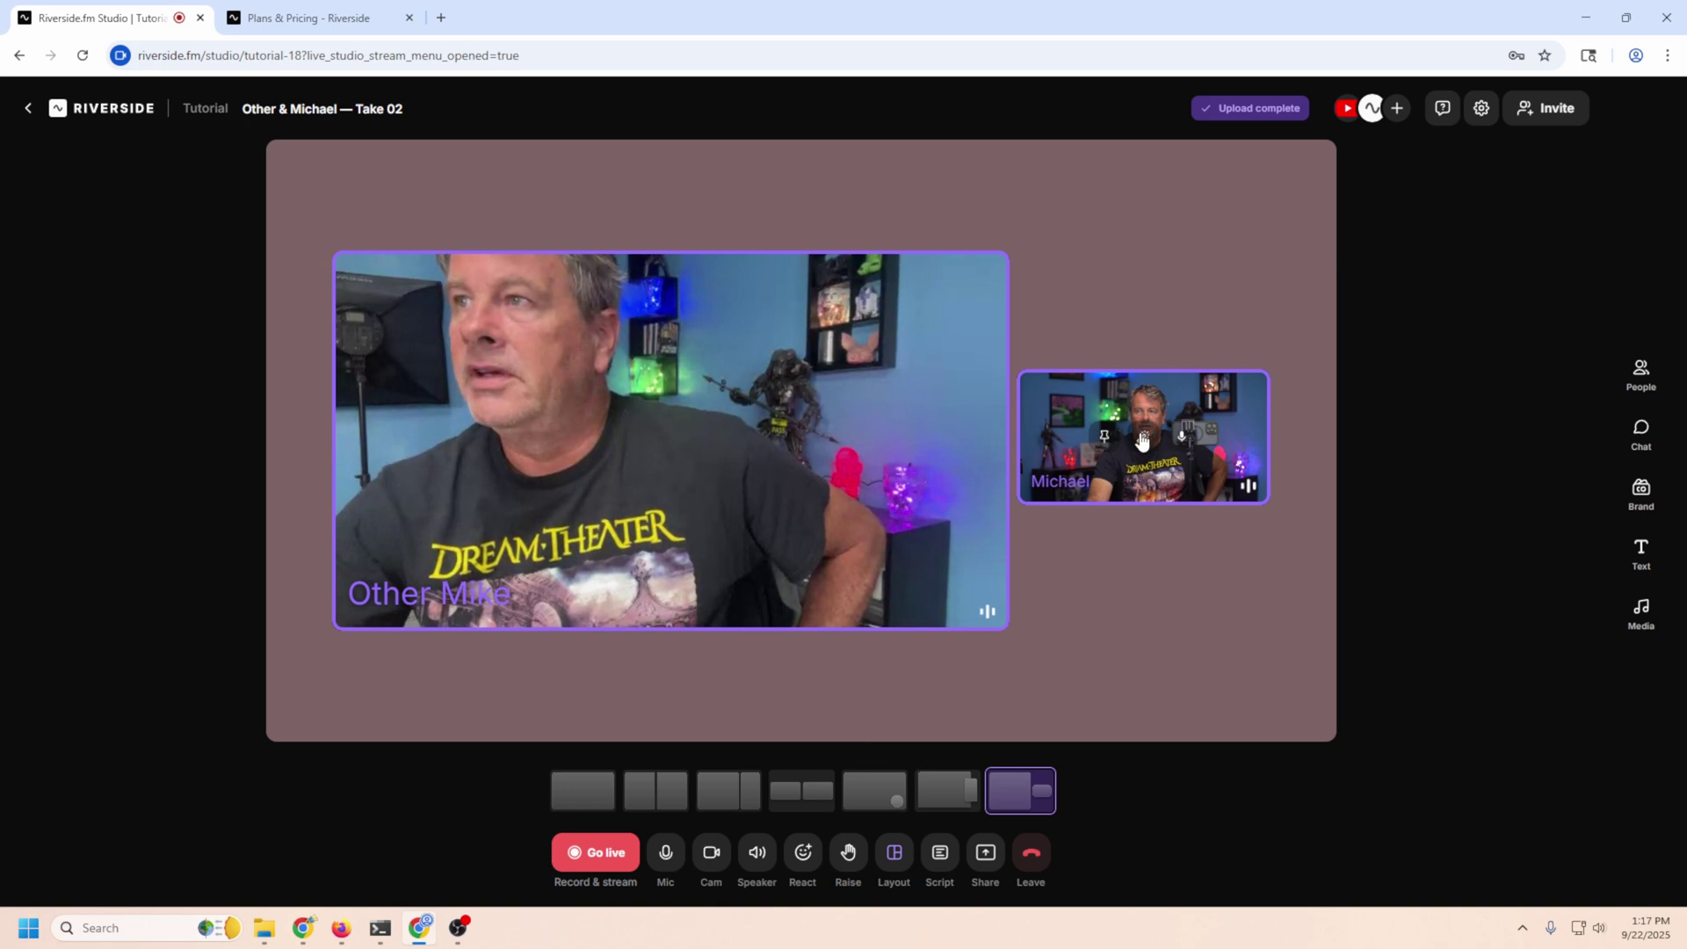
pyautogui.click(1103, 431)
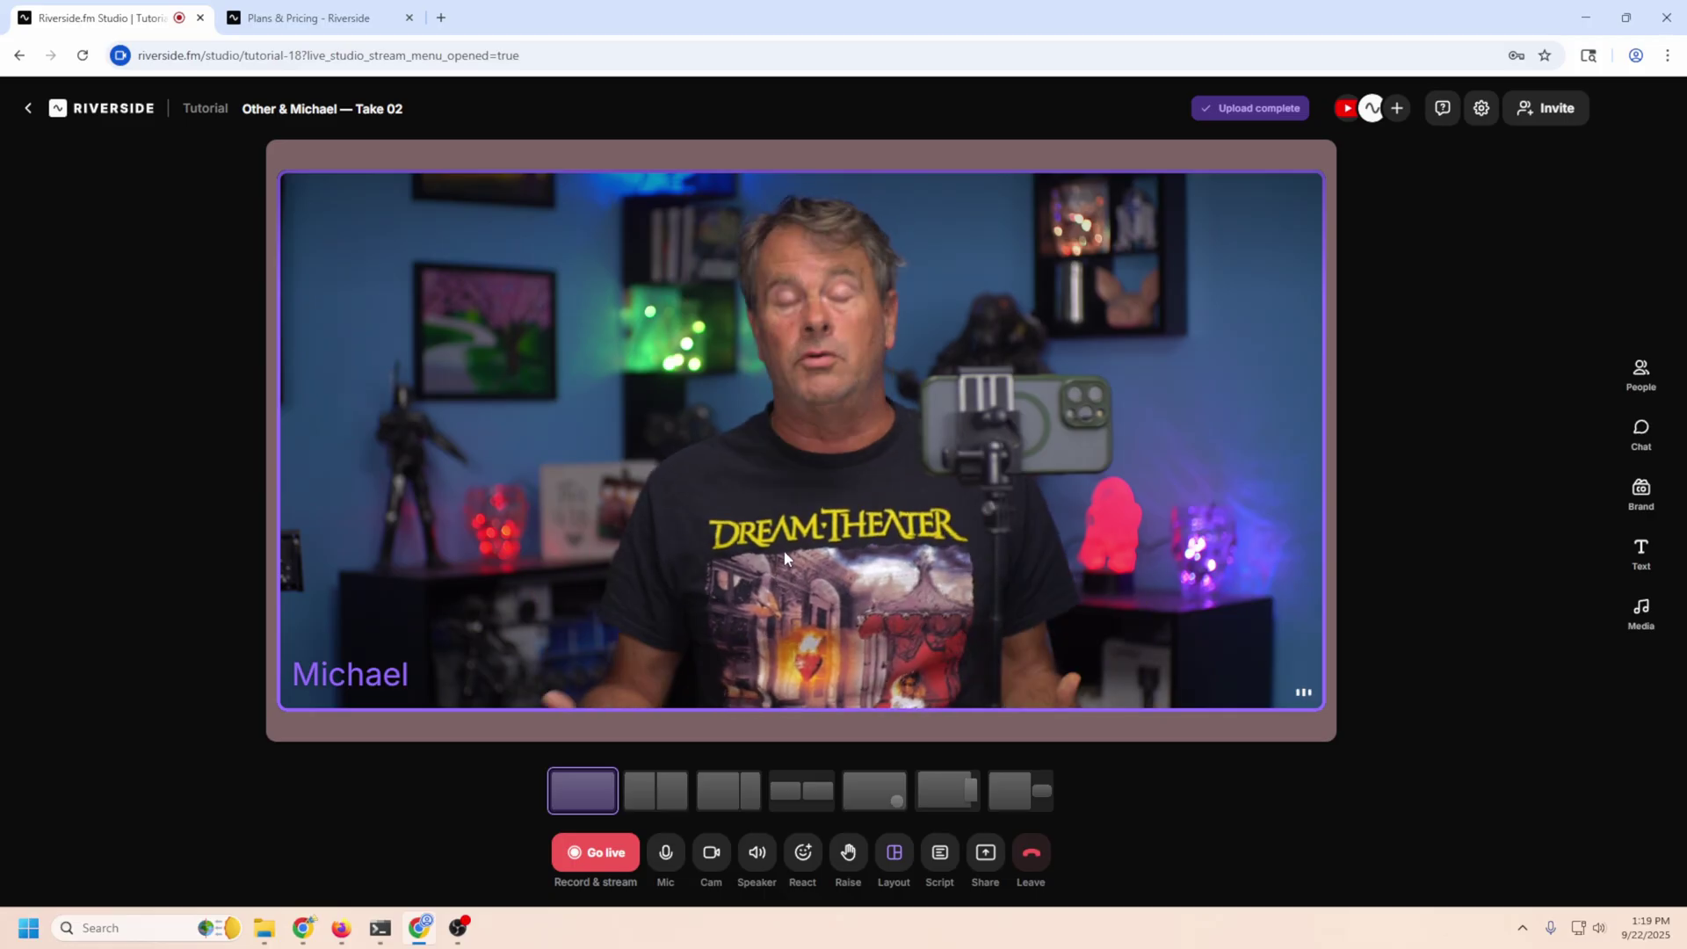
pyautogui.moveTo(934, 304)
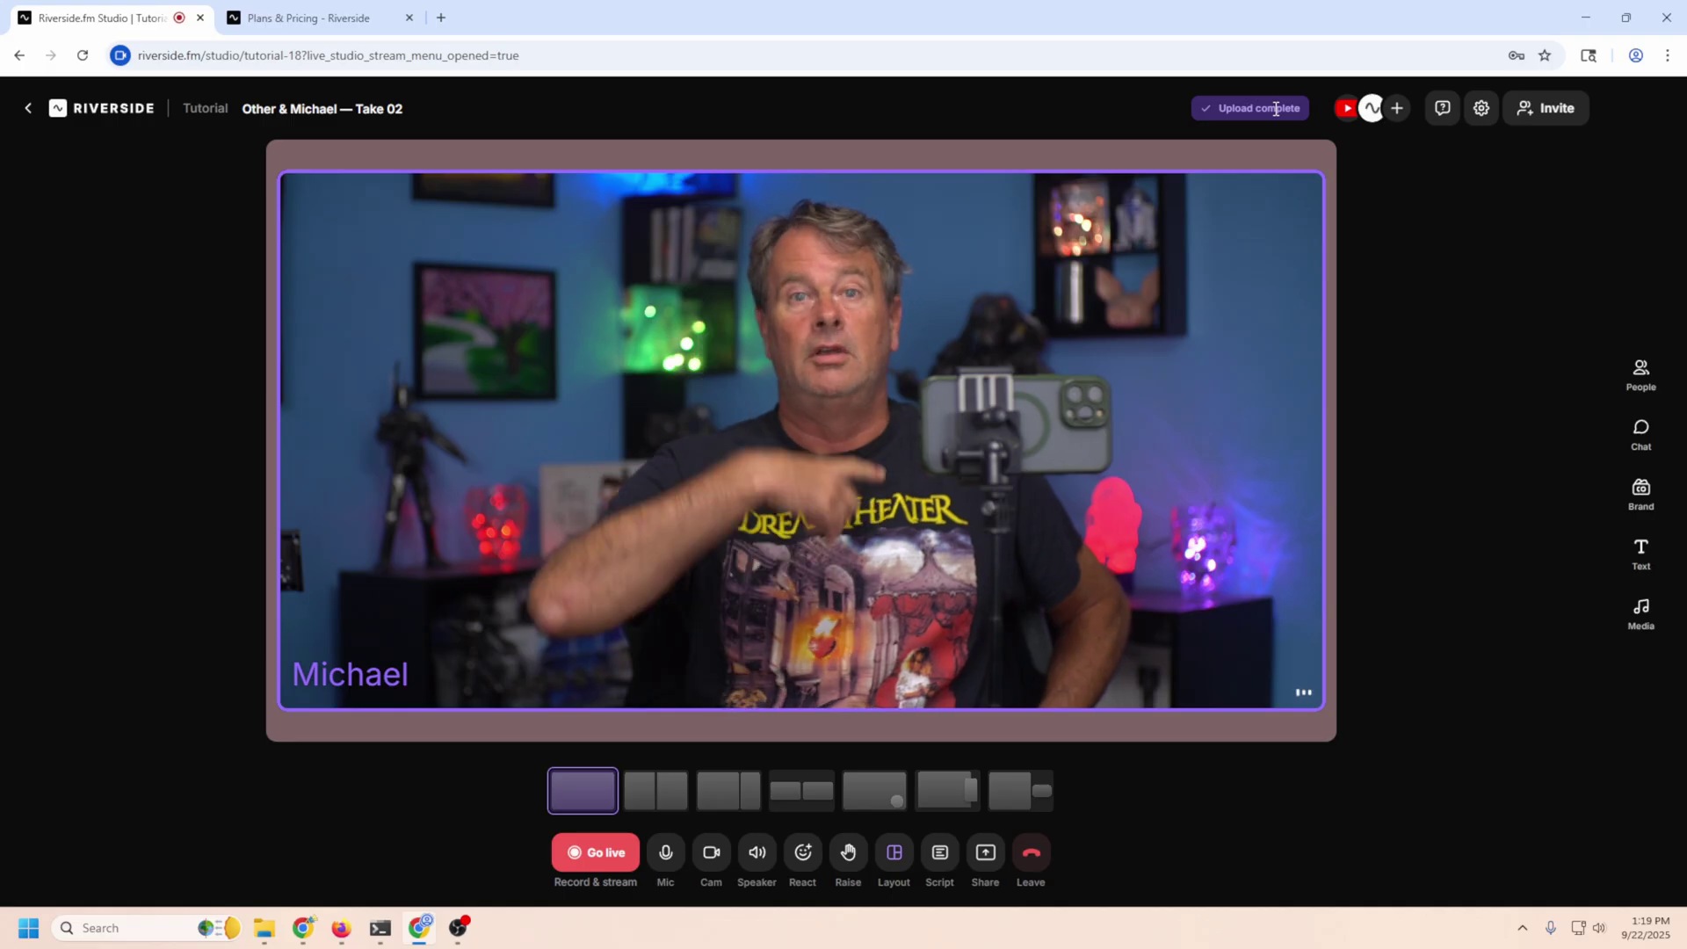
pyautogui.click(29, 109)
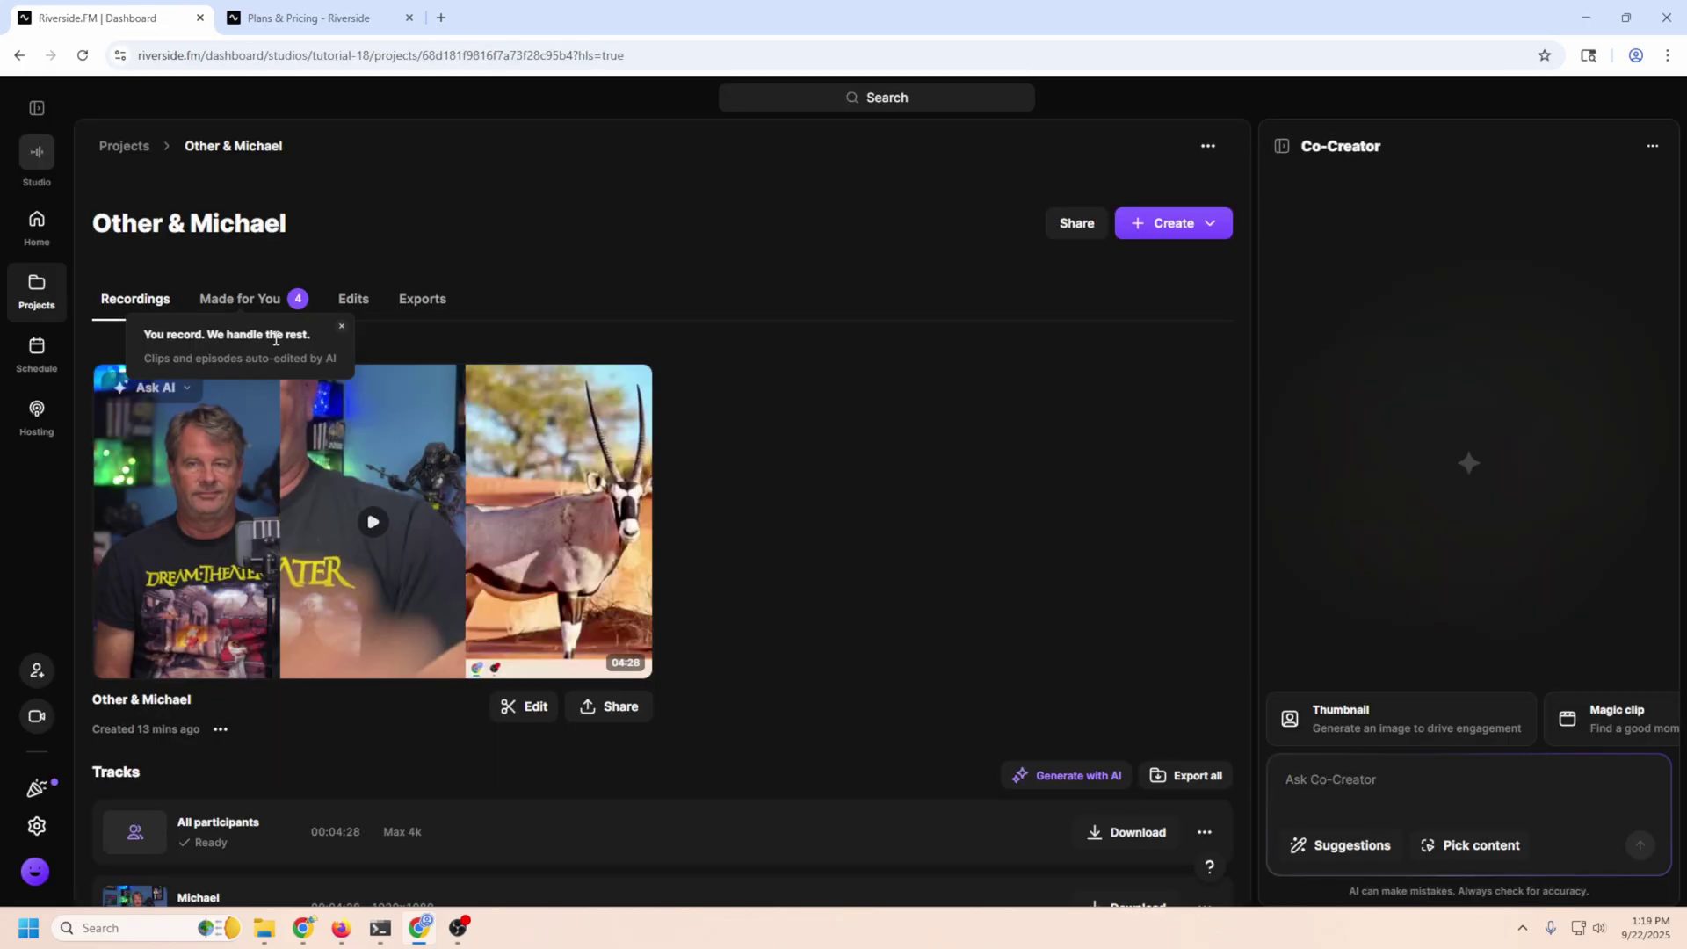
# Step: Dismiss the auto-edit popup, browse Made for You's Magic Clips, Hooks and Snapshots, then open Edits
pyautogui.click(342, 327)
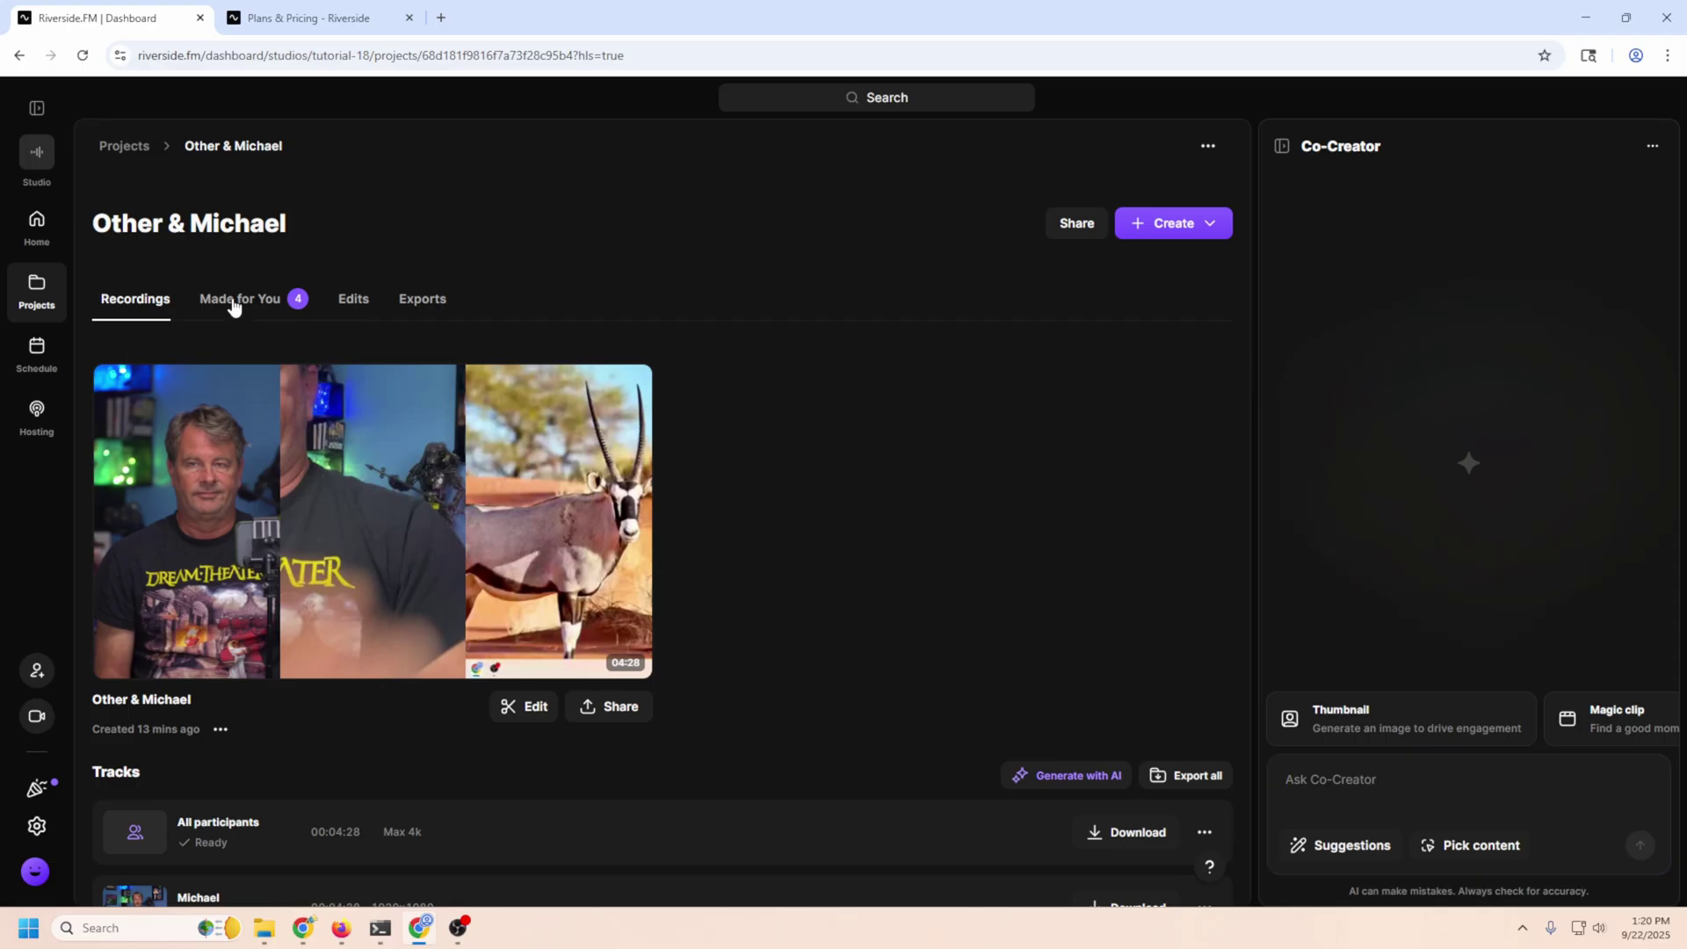
pyautogui.click(233, 303)
pyautogui.scroll(-10, 431, 619)
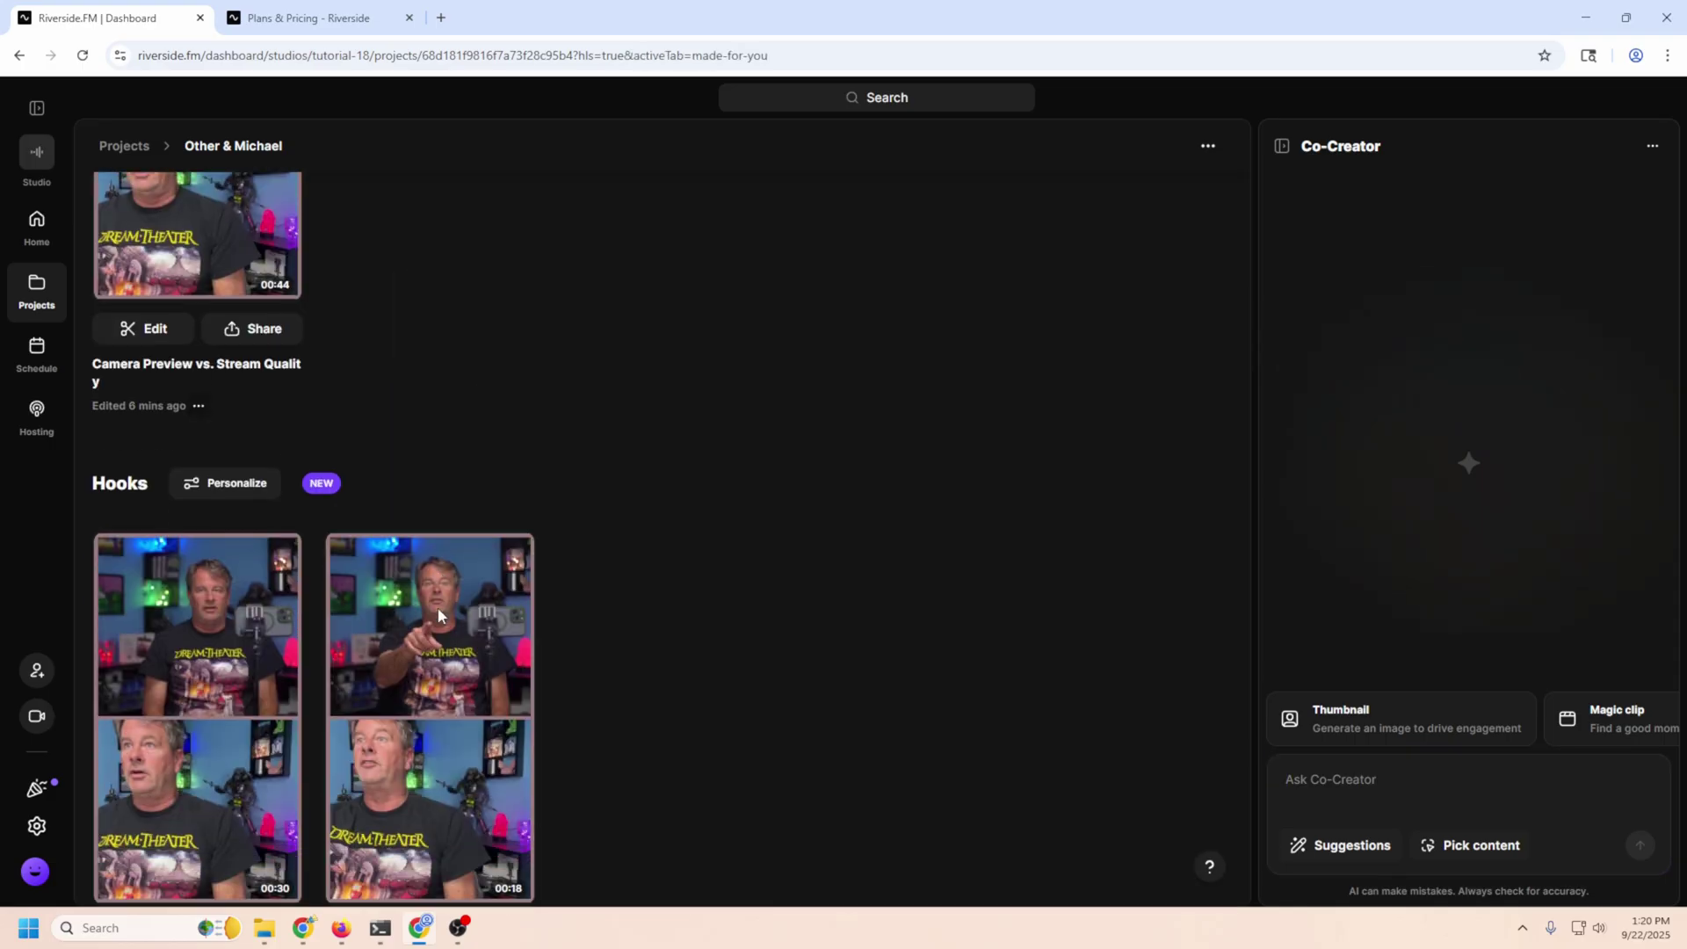
pyautogui.scroll(-6, 438, 615)
pyautogui.scroll(4, 438, 615)
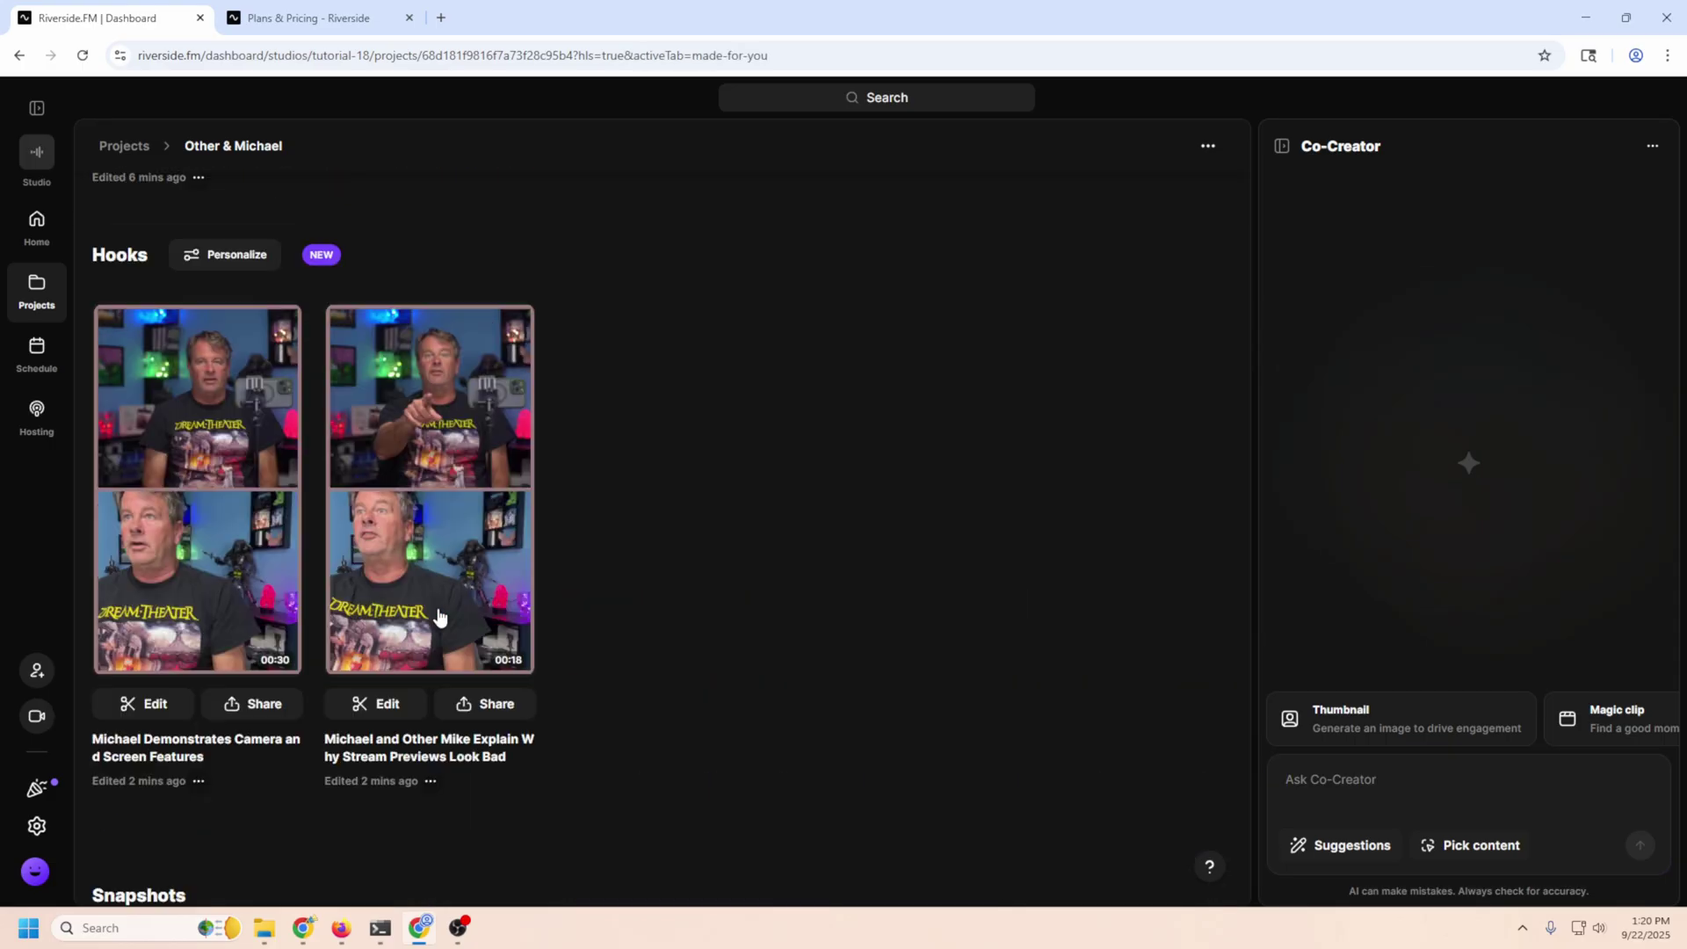
pyautogui.scroll(9, 362, 593)
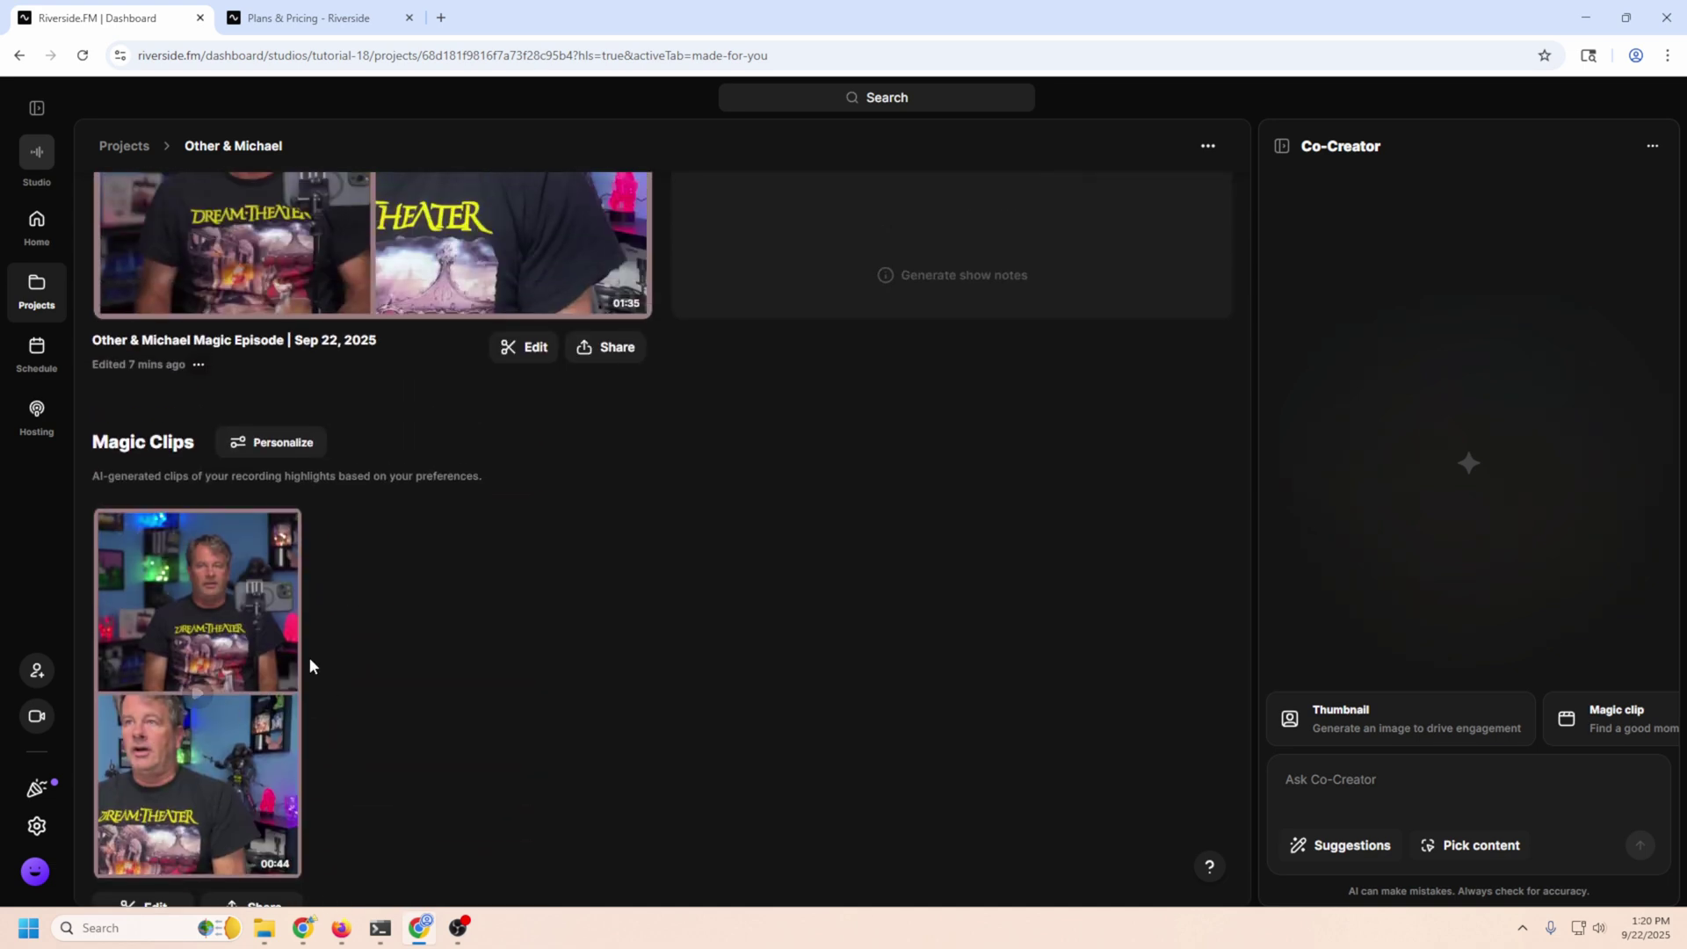
pyautogui.moveTo(216, 687)
pyautogui.scroll(-1, 208, 687)
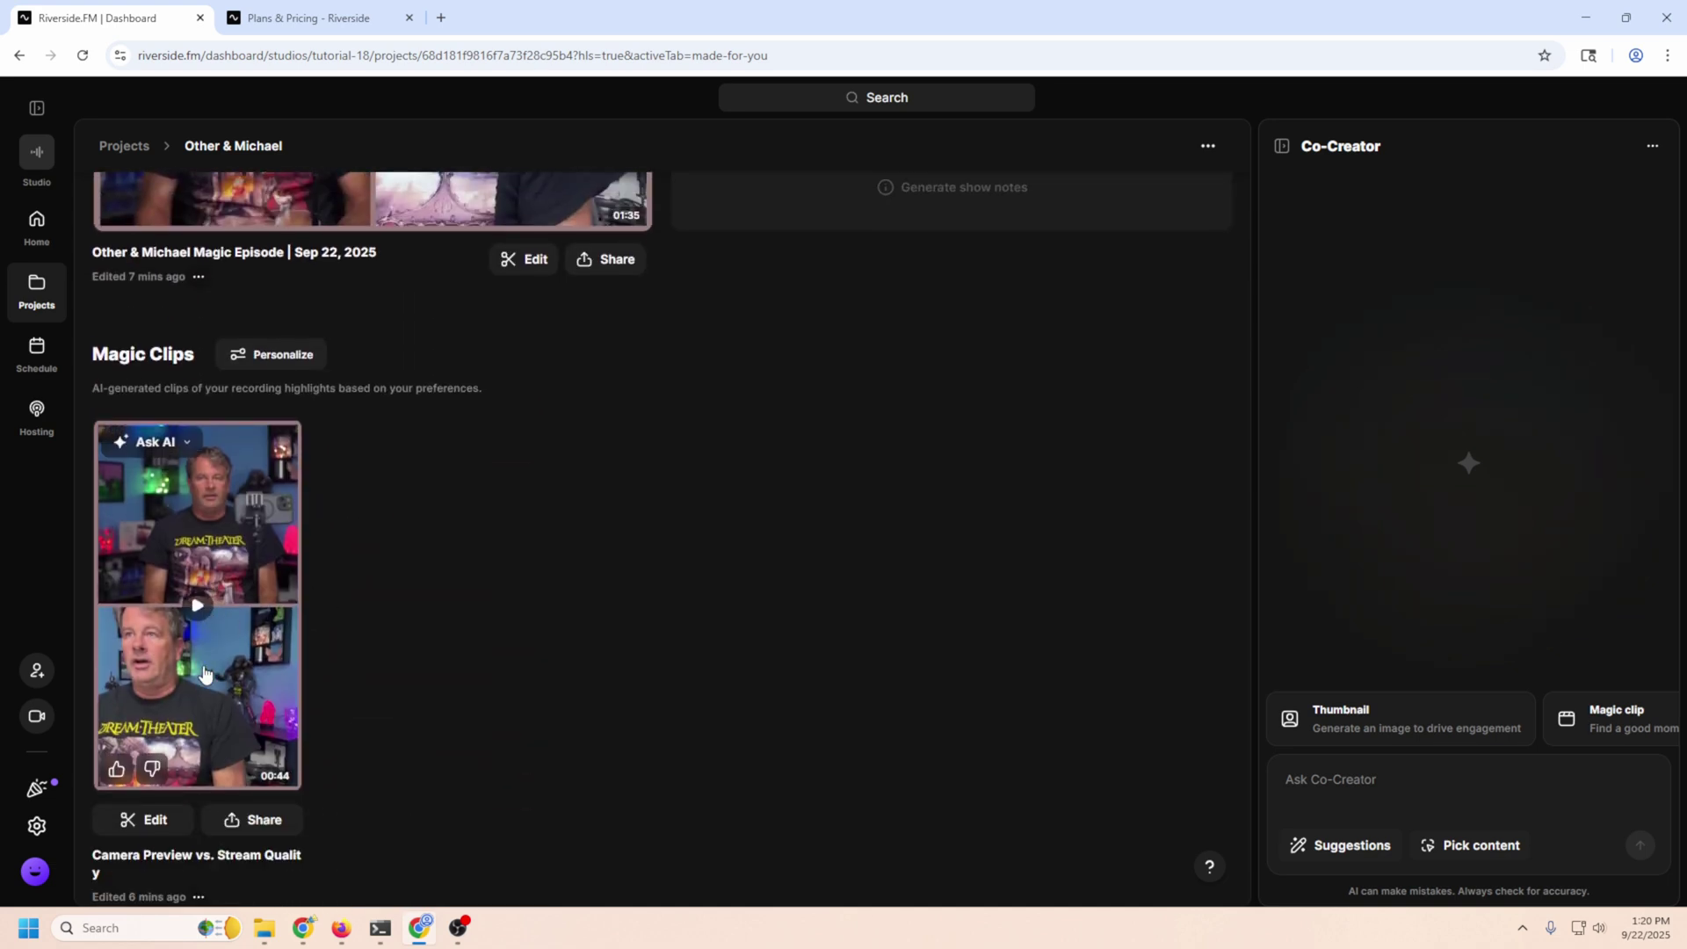
pyautogui.scroll(5, 202, 672)
pyautogui.scroll(-4, 202, 672)
pyautogui.scroll(-13, 204, 673)
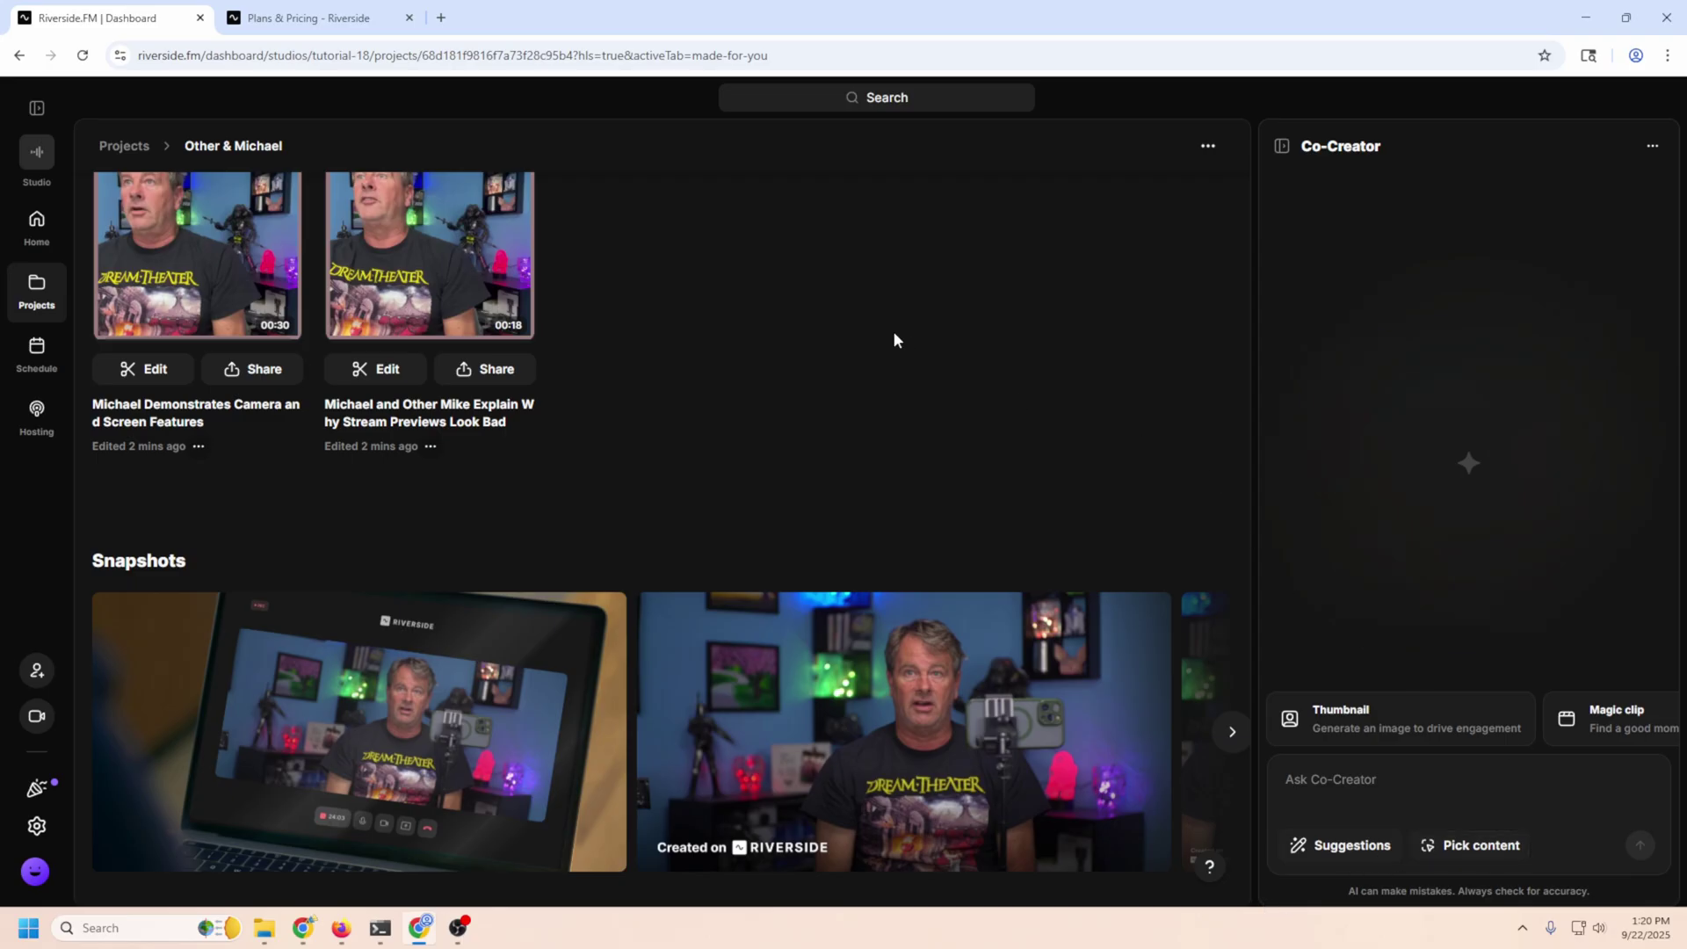
pyautogui.scroll(8, 756, 374)
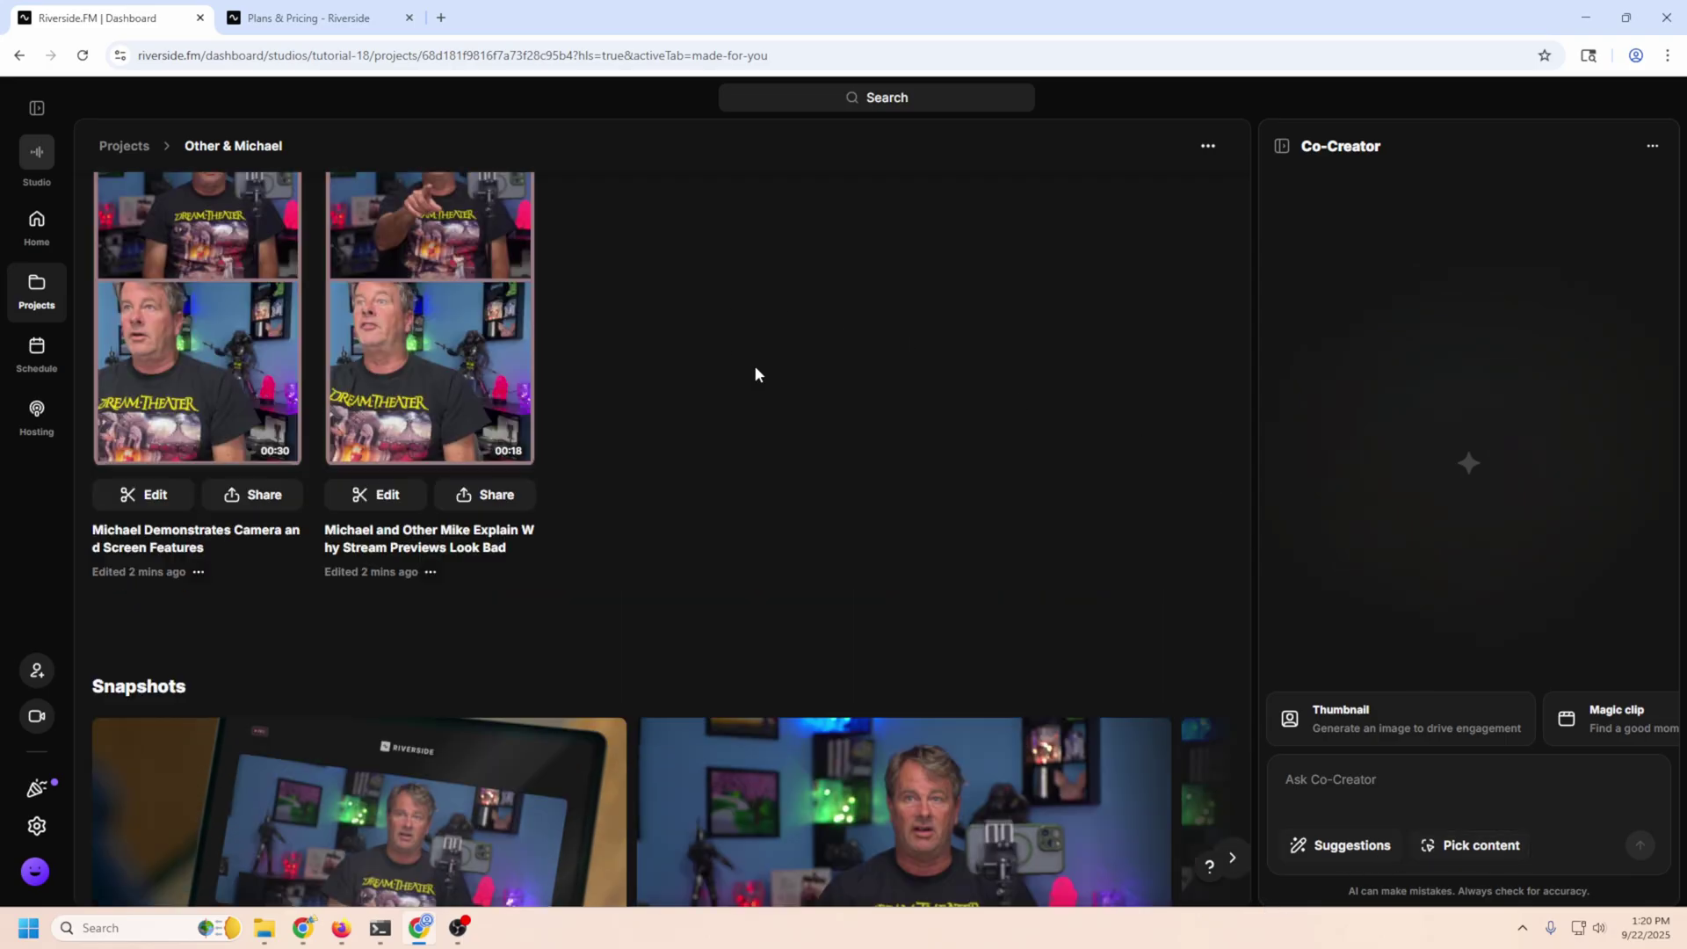
pyautogui.scroll(8, 755, 374)
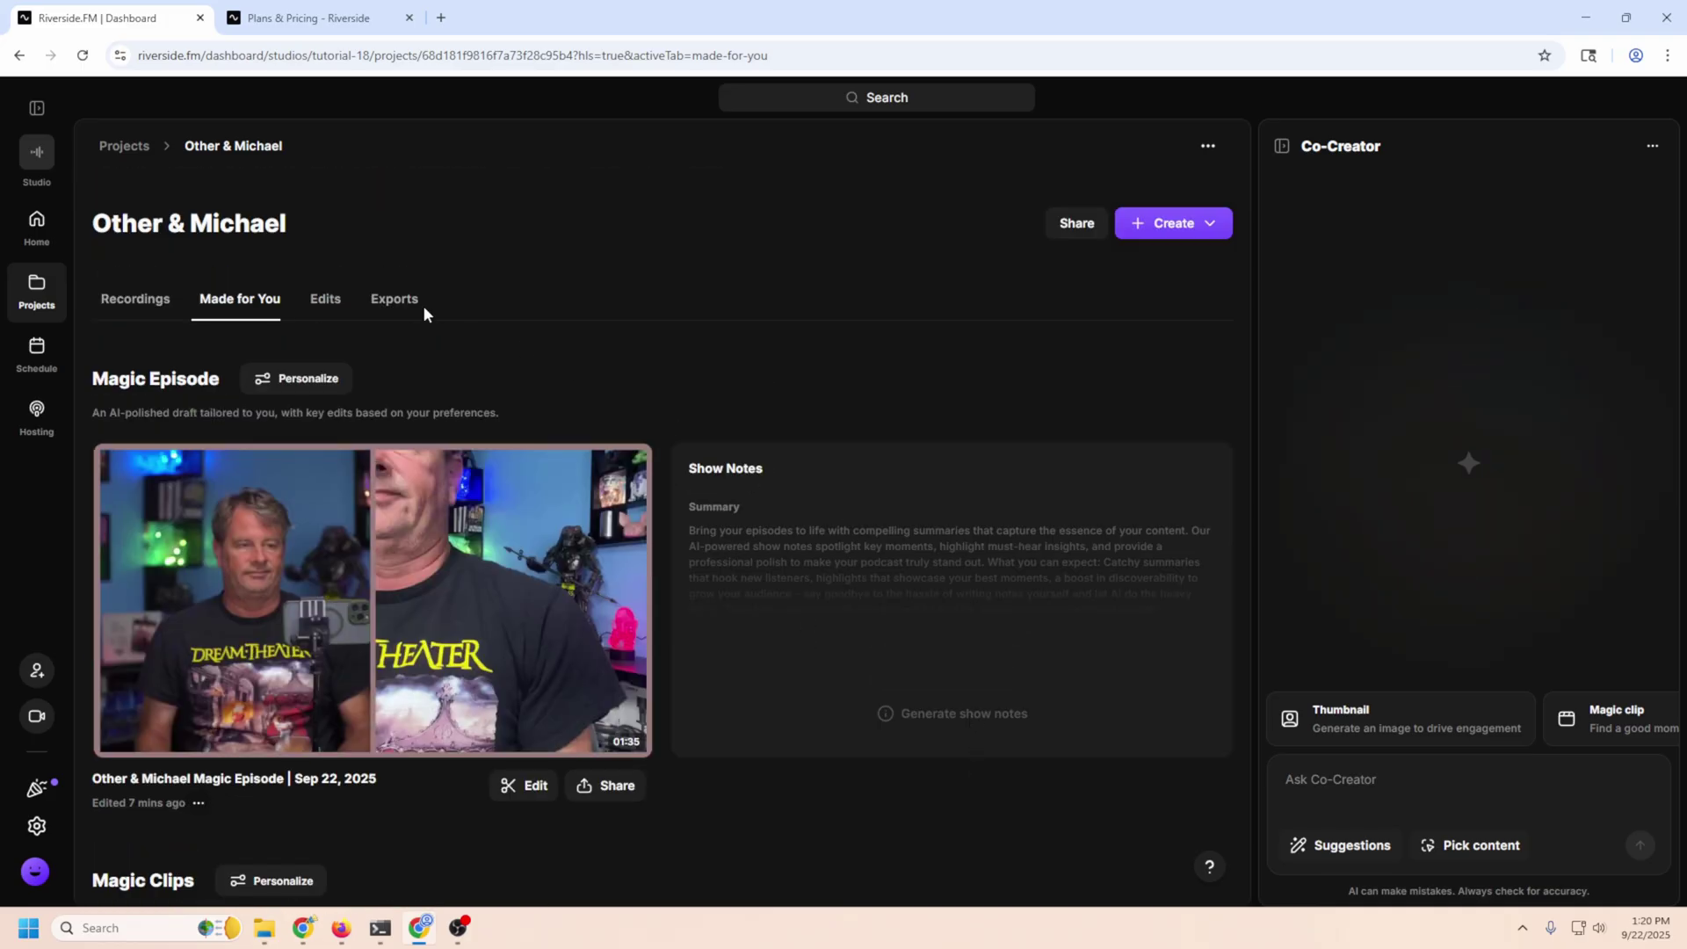
pyautogui.click(327, 303)
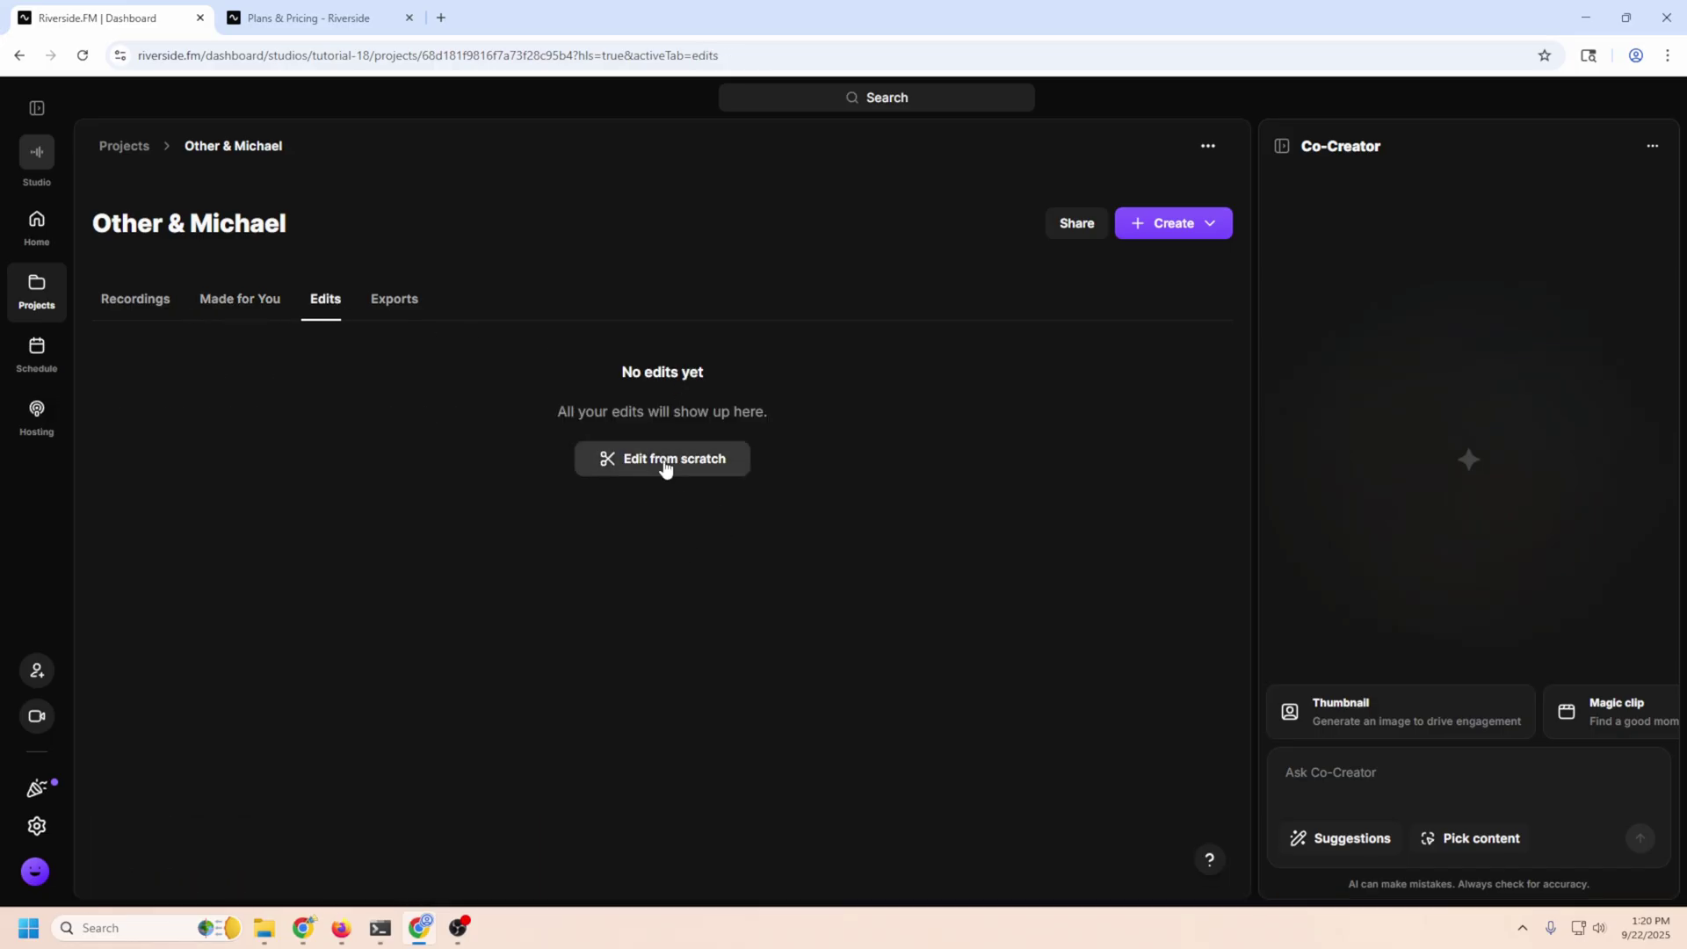
# Step: Start an edit from scratch, nudge the right speaker's video, and jump playback to 02:04
pyautogui.click(665, 468)
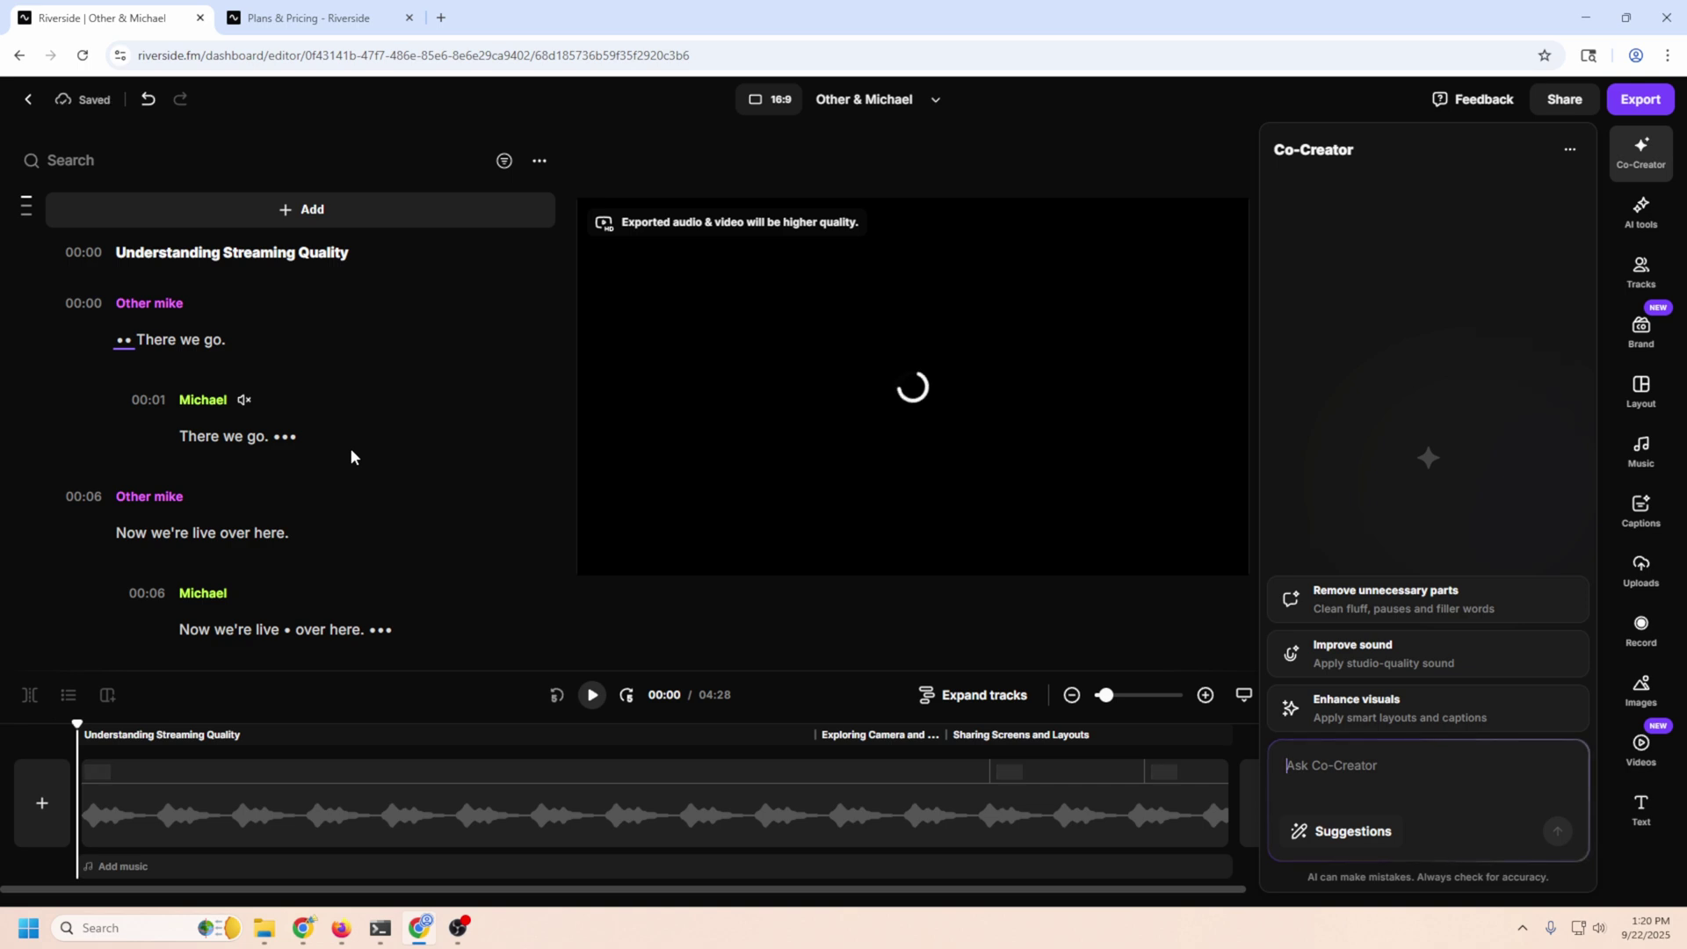
pyautogui.click(1096, 456)
pyautogui.moveTo(1034, 383)
pyautogui.mouseDown()
pyautogui.moveTo(1039, 407)
pyautogui.moveTo(806, 414)
pyautogui.moveTo(1042, 409)
pyautogui.mouseUp()
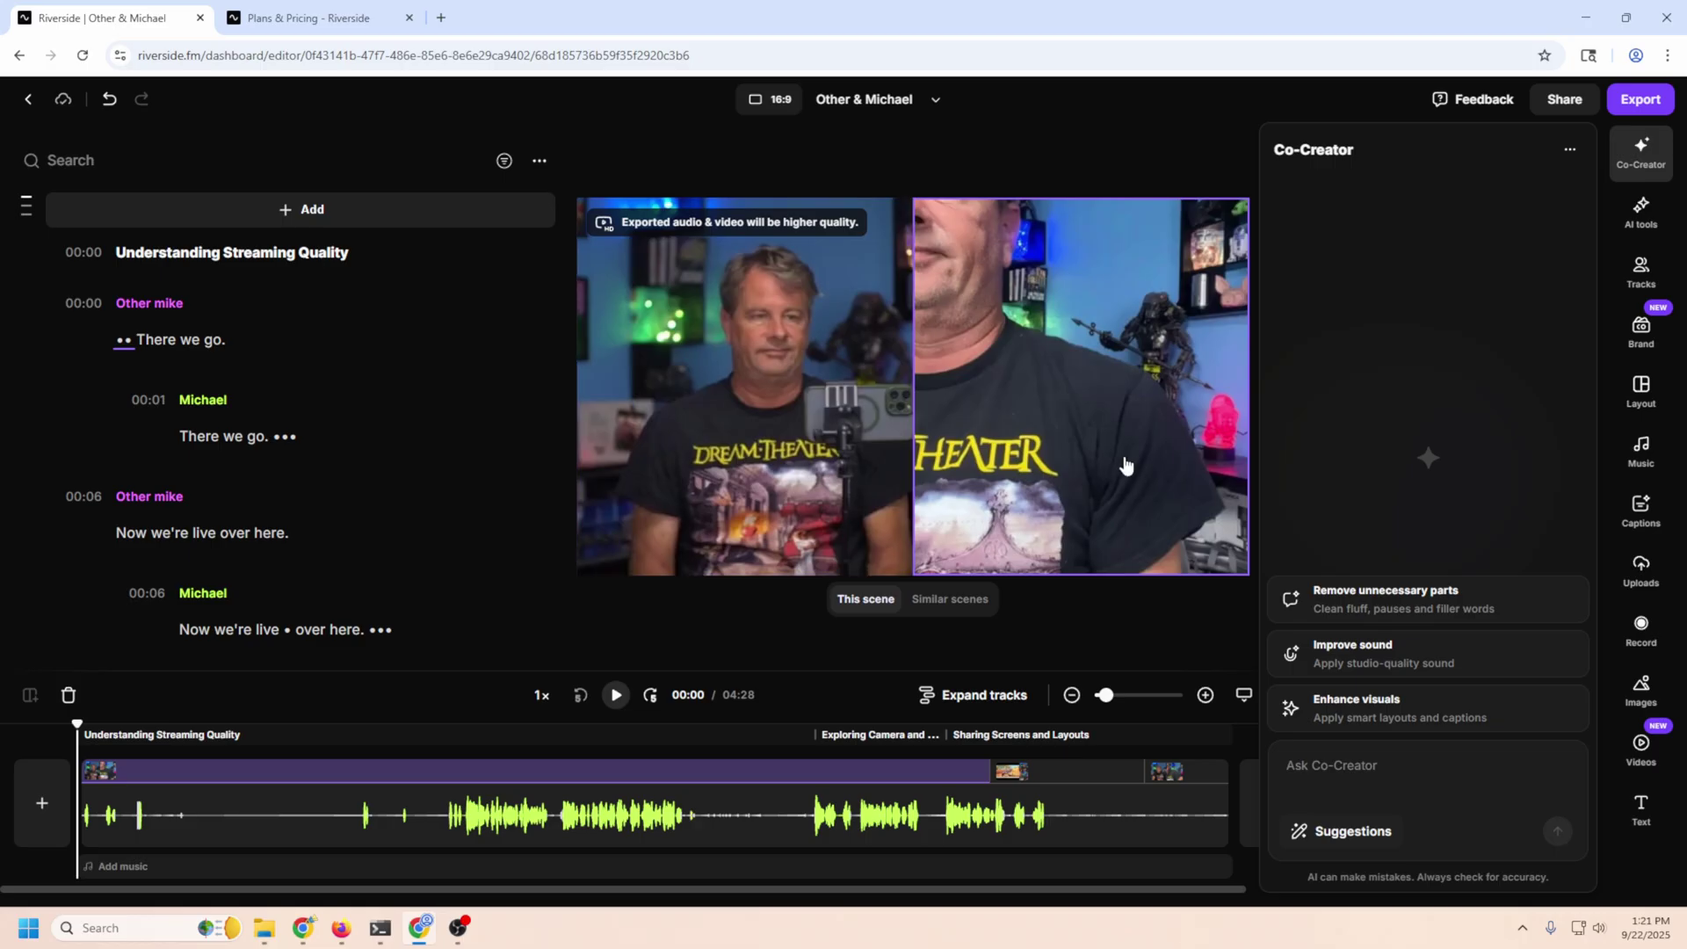
pyautogui.click(613, 743)
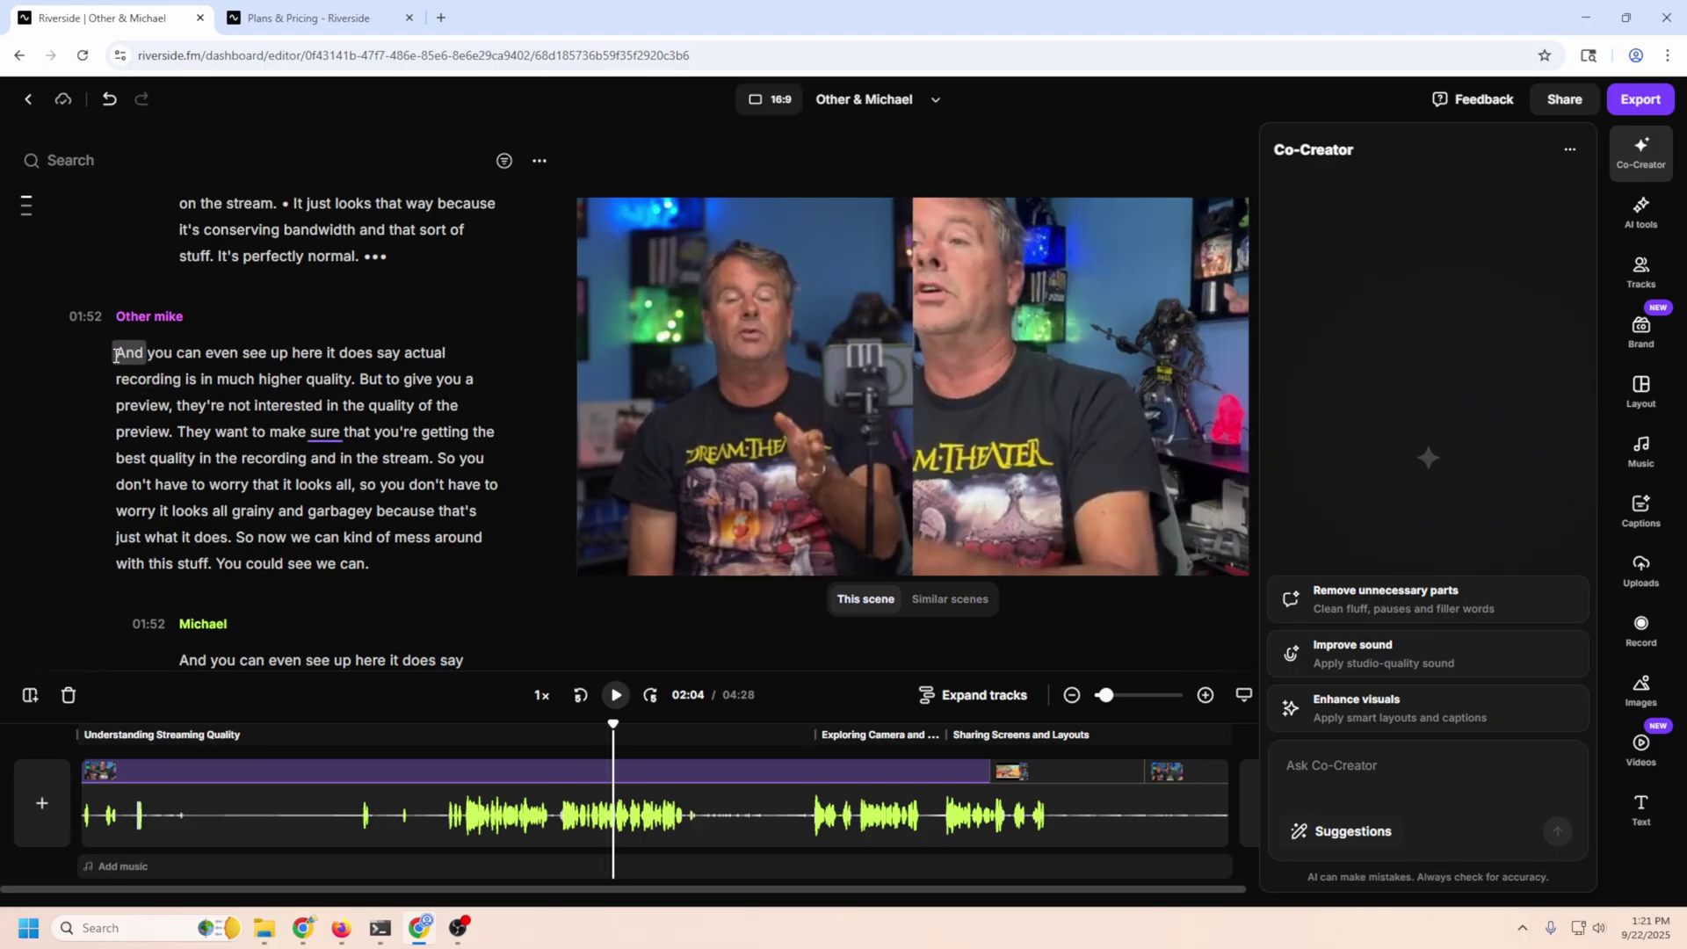
# Step: Select the 01:52 Other mike passage in the transcript, then scroll through the transcript
pyautogui.moveTo(117, 354); pyautogui.dragTo(479, 512)
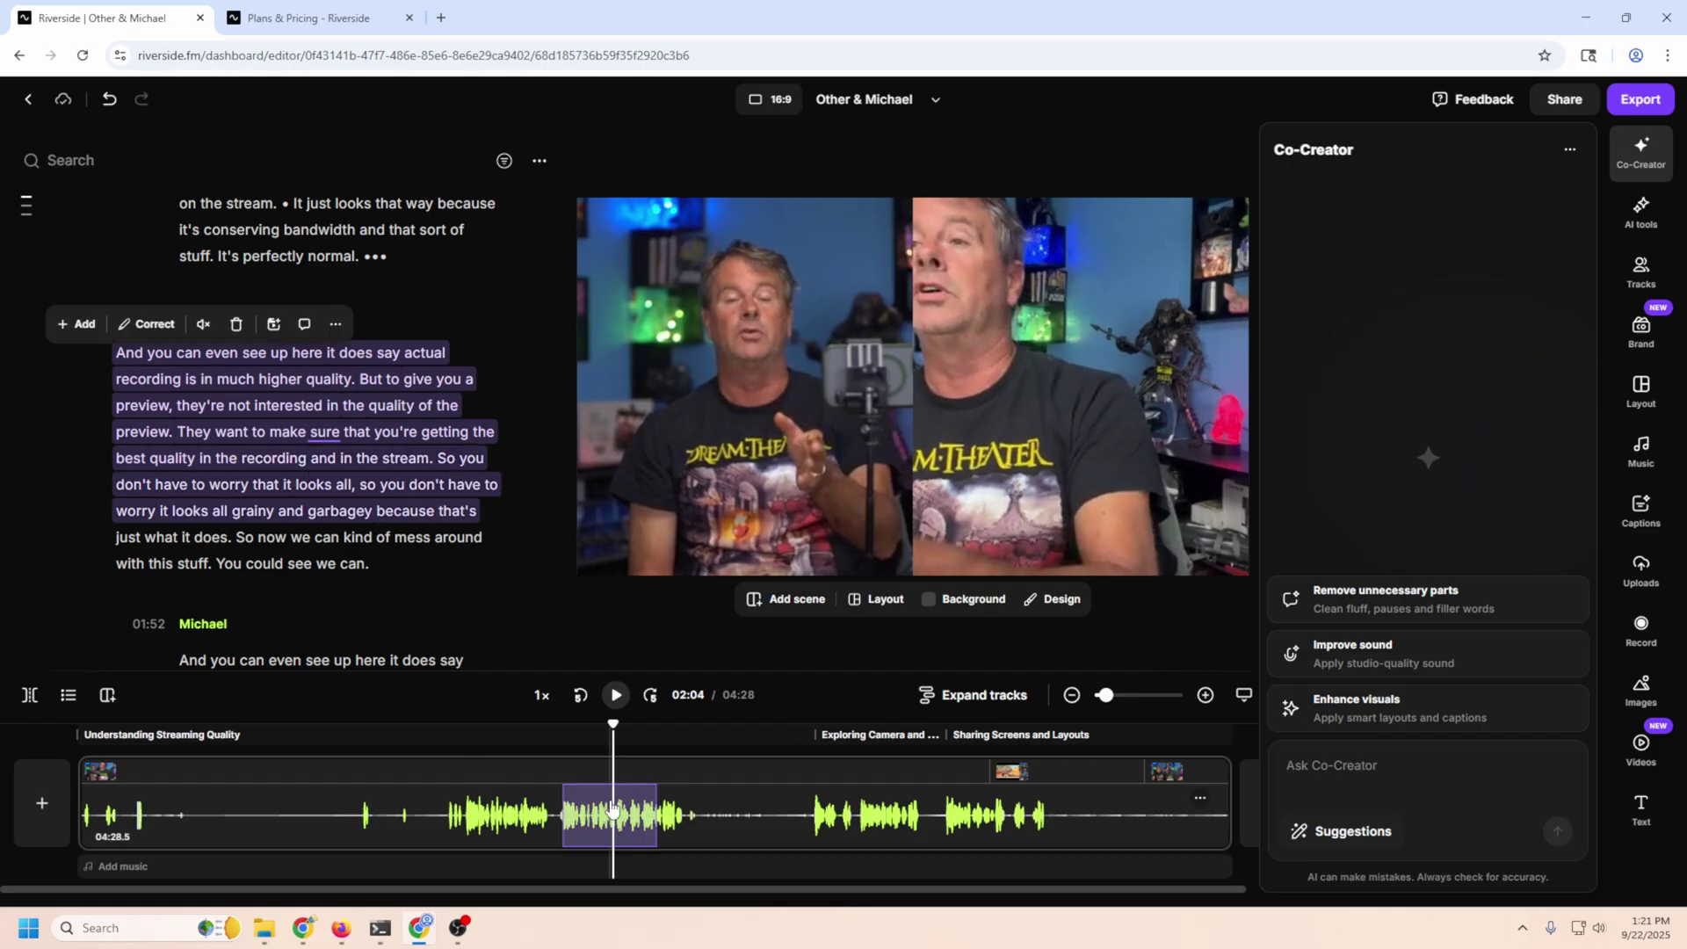
pyautogui.rightClick(287, 444)
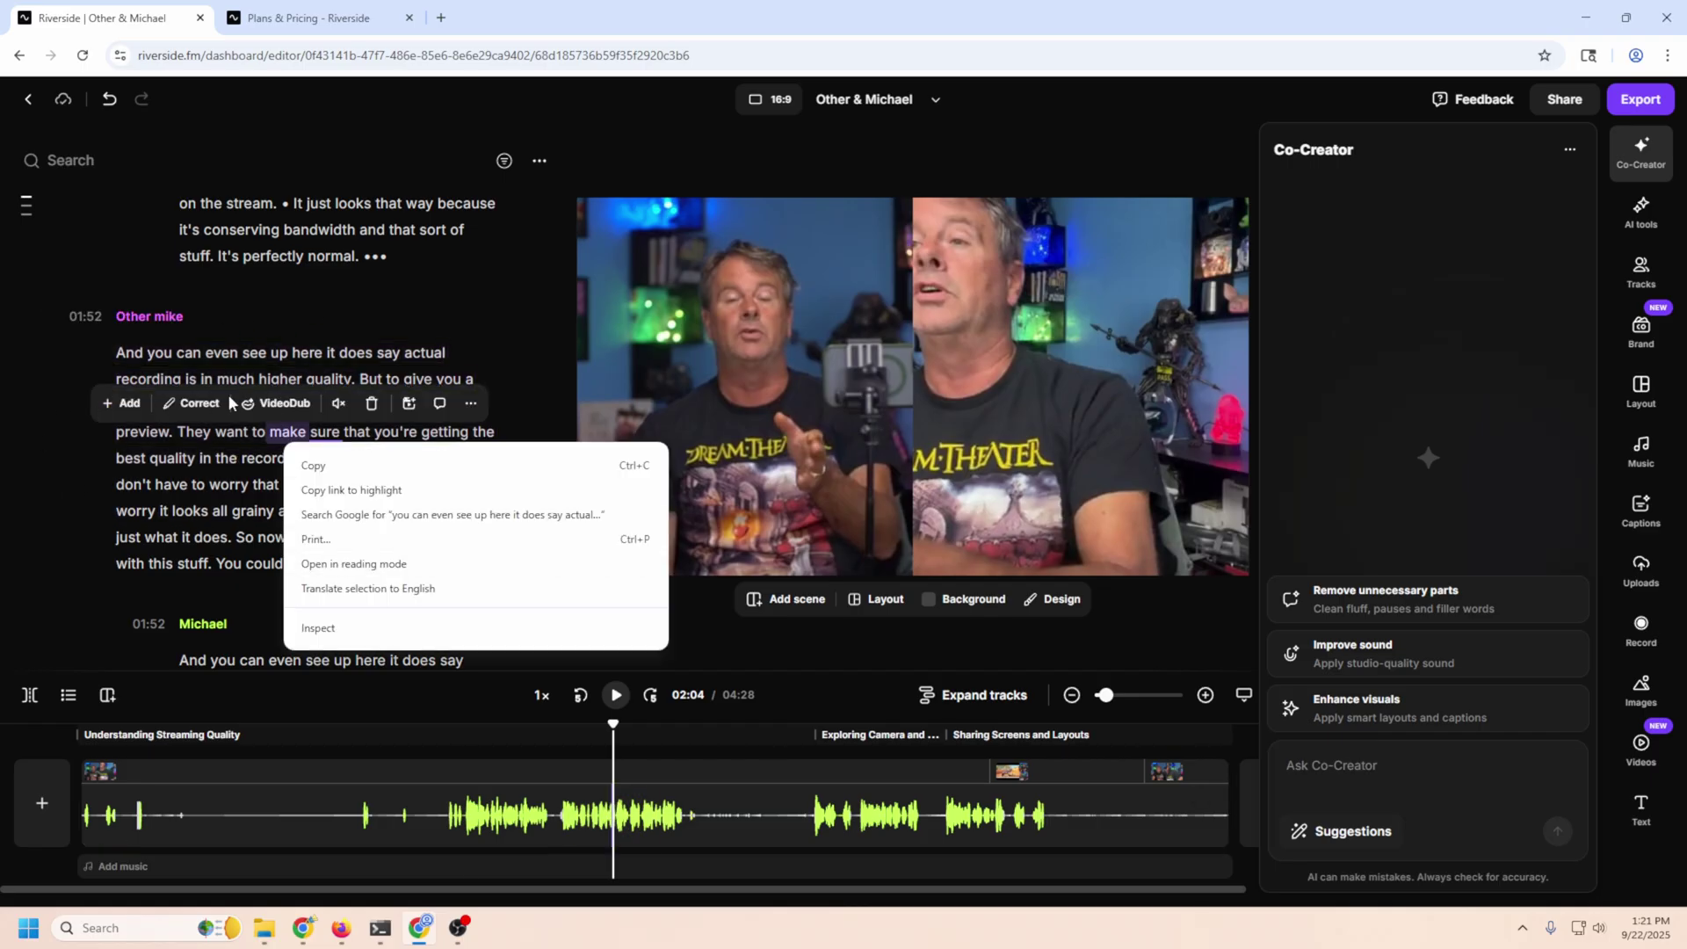
pyautogui.press('Escape')
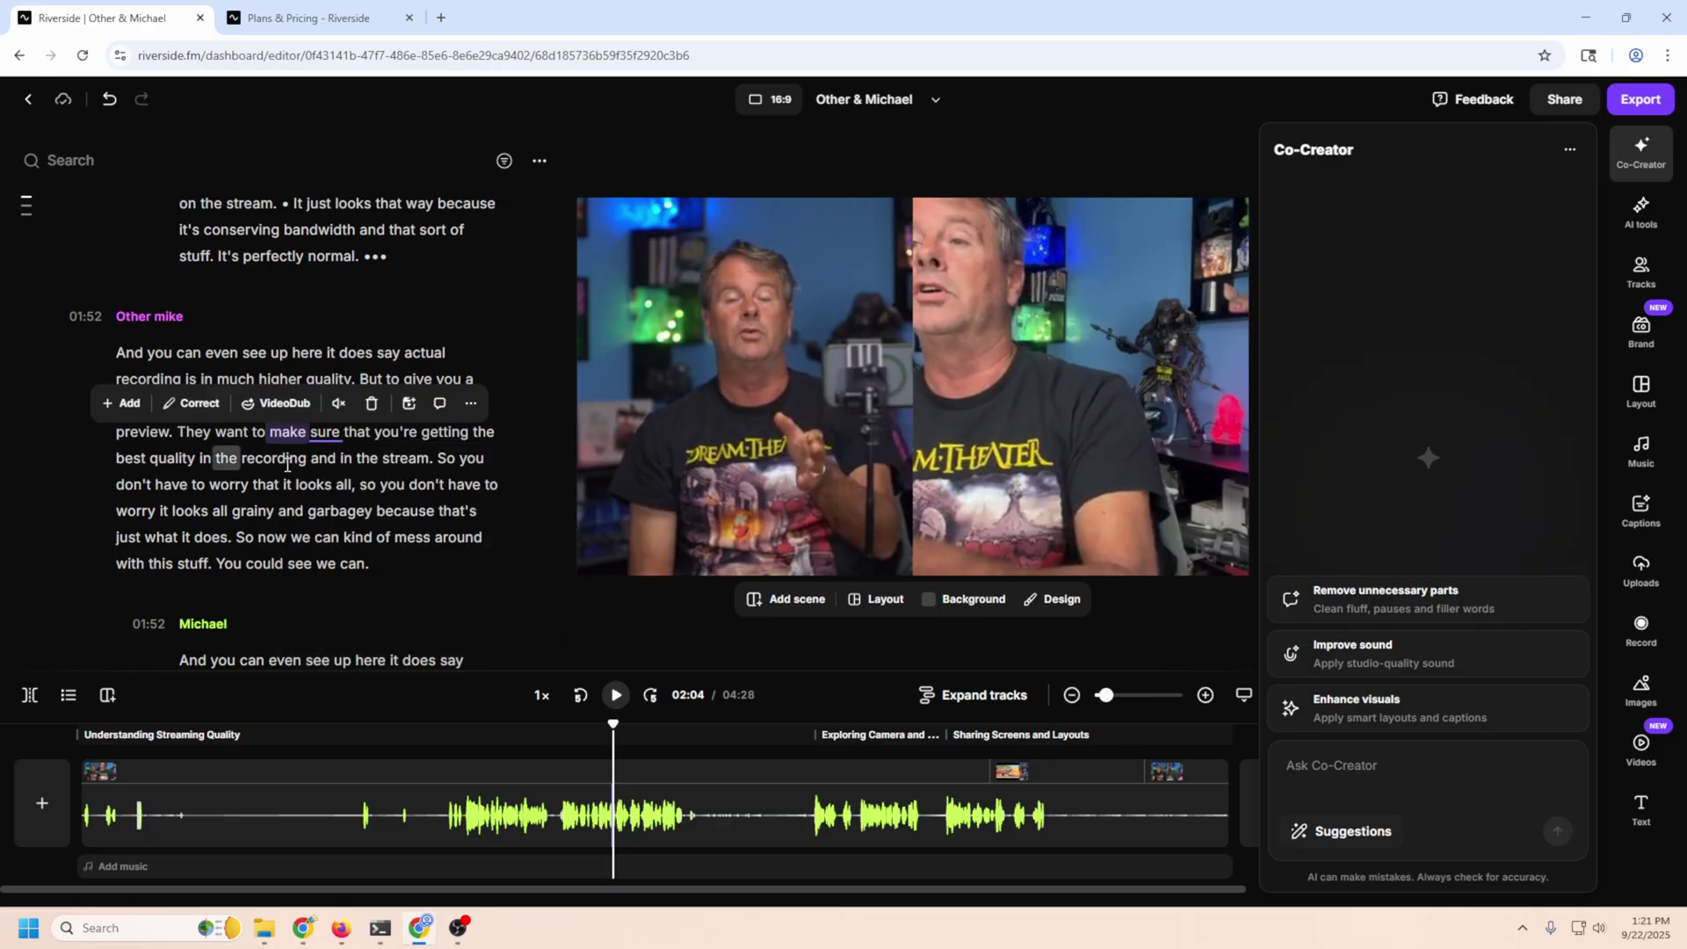
pyautogui.scroll(20, 343, 500)
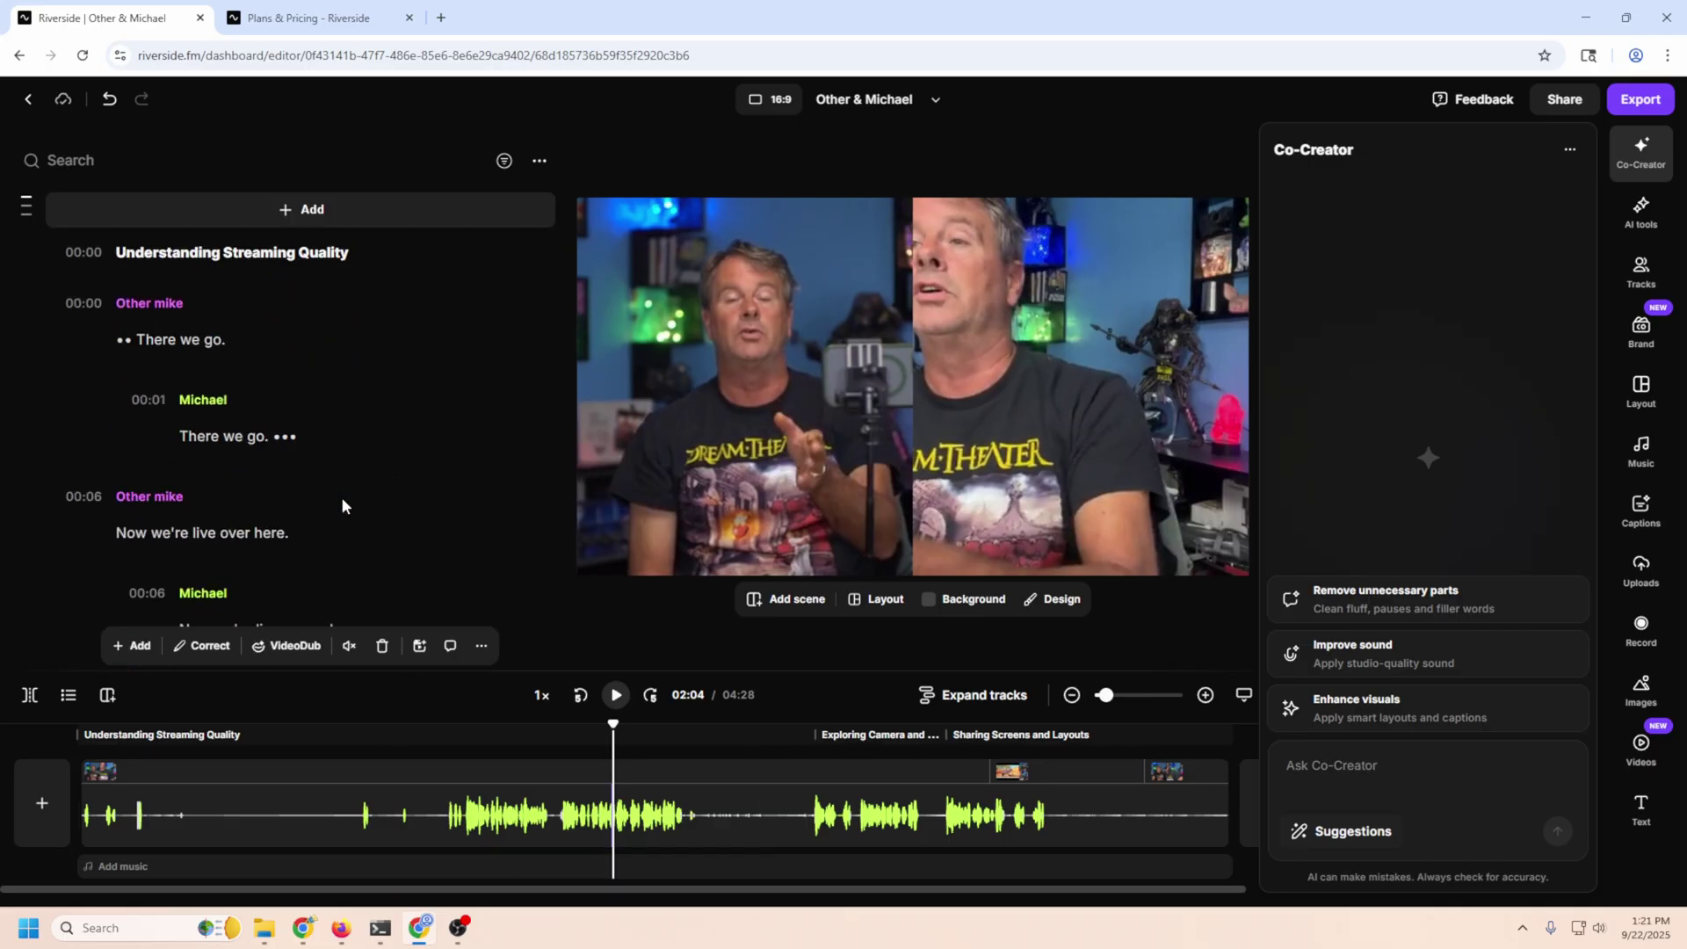
pyautogui.scroll(-20, 342, 499)
pyautogui.scroll(-8, 341, 498)
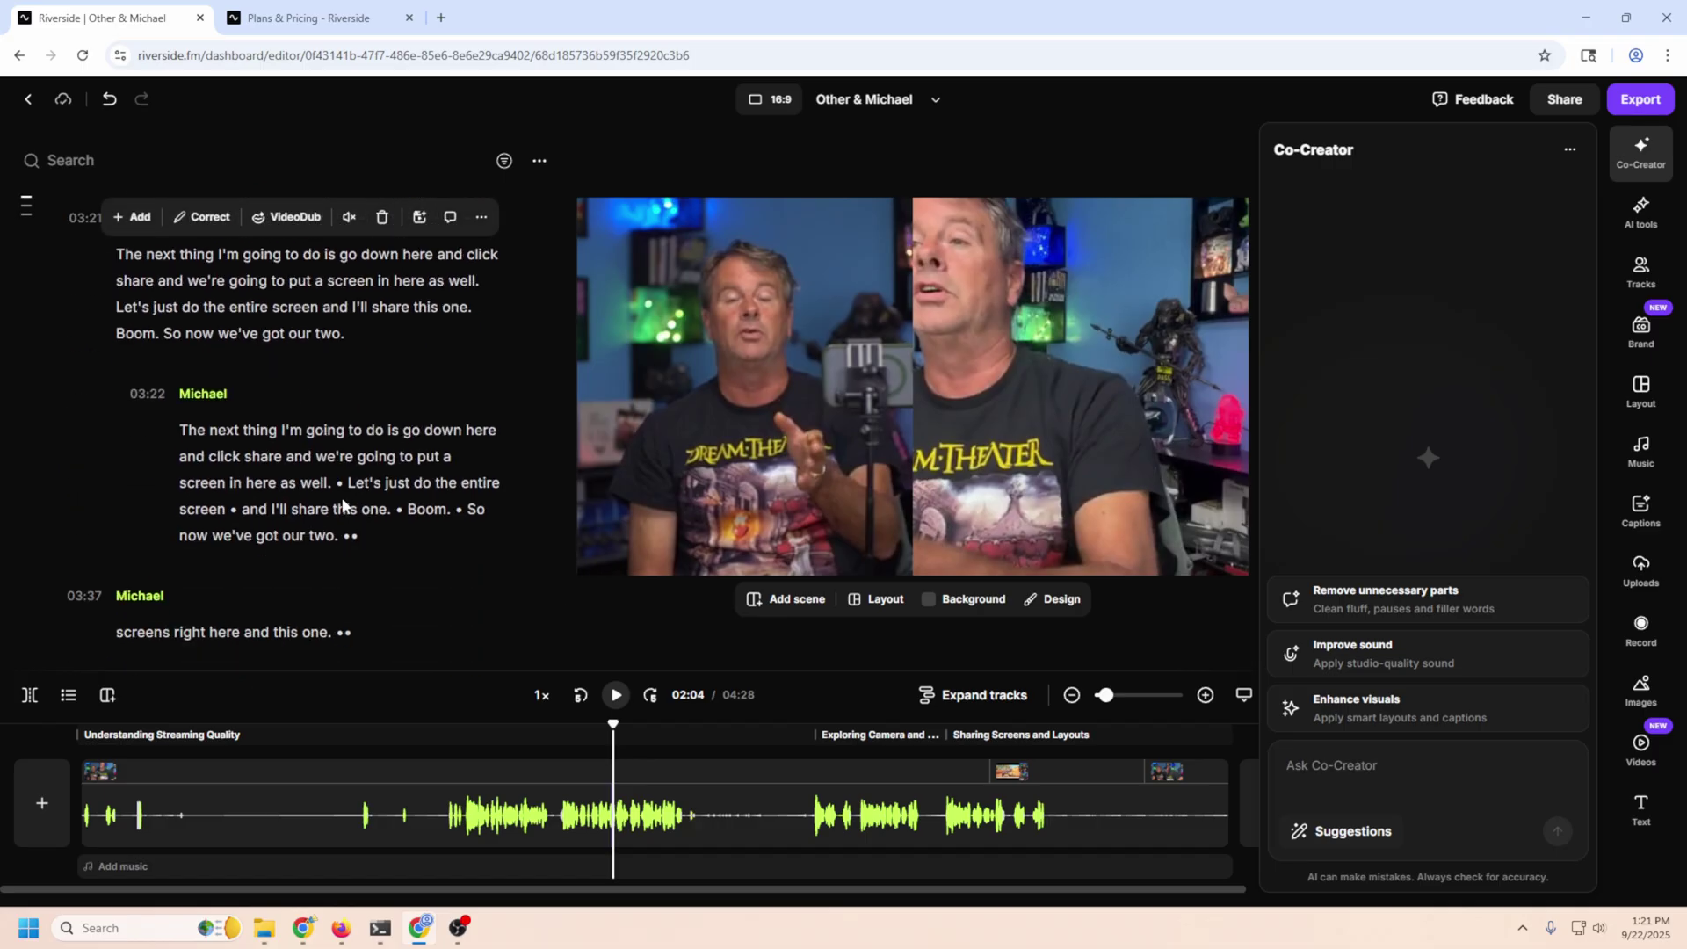
pyautogui.scroll(-6, 342, 498)
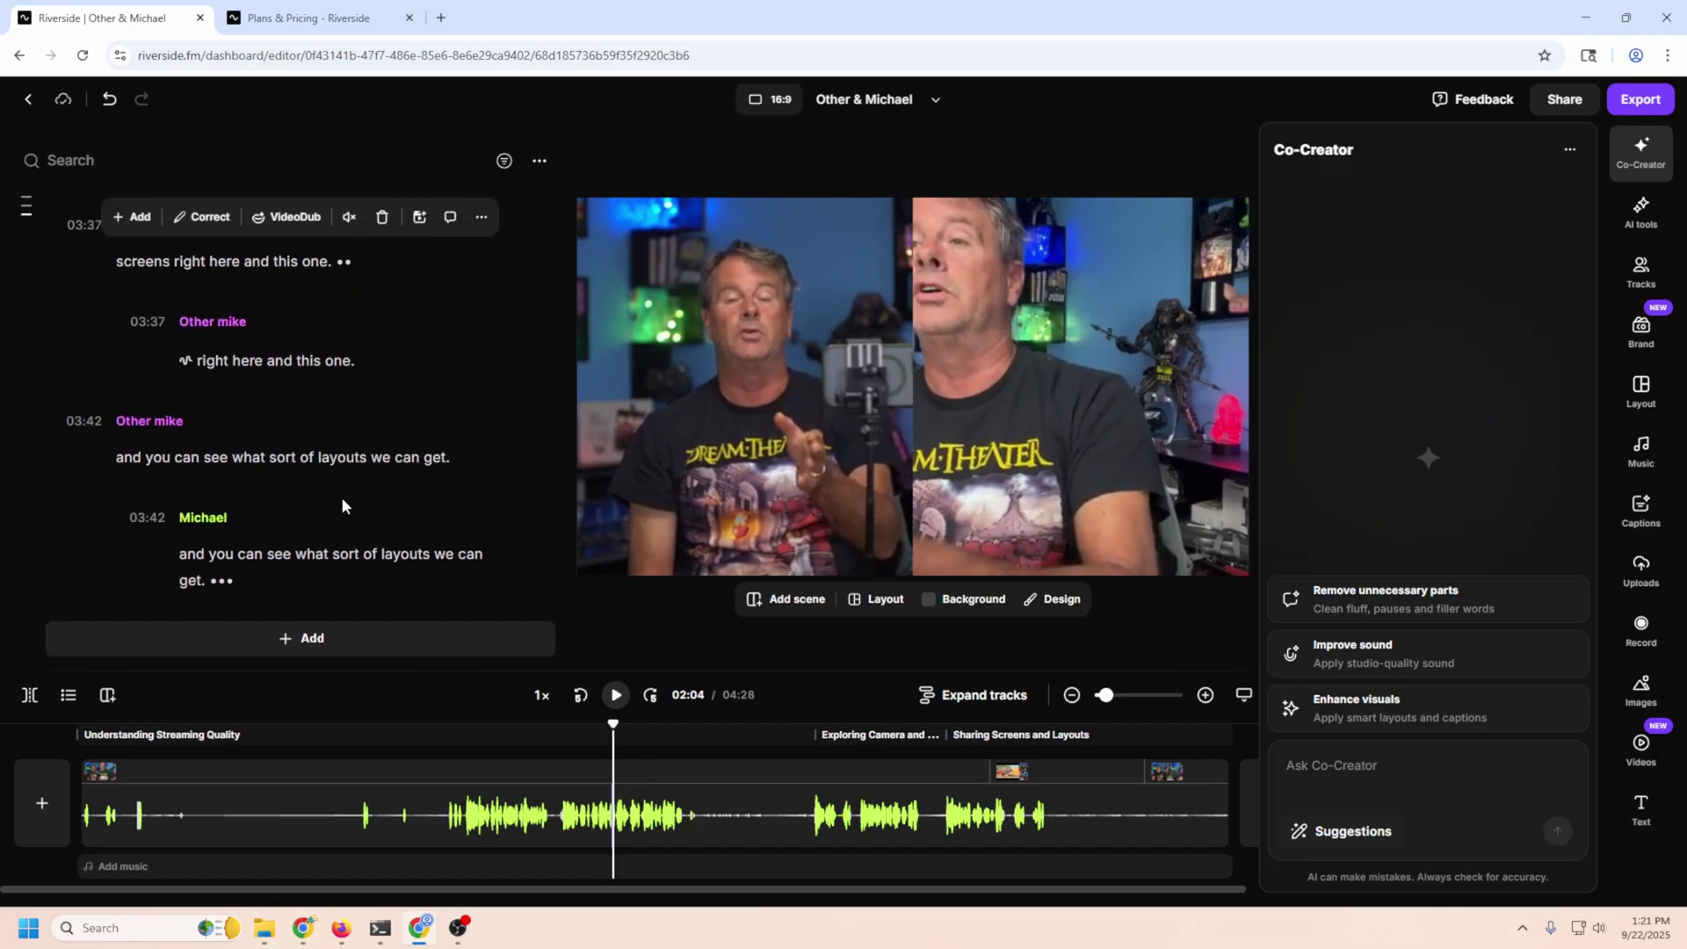
pyautogui.scroll(3, 341, 498)
pyautogui.scroll(15, 342, 498)
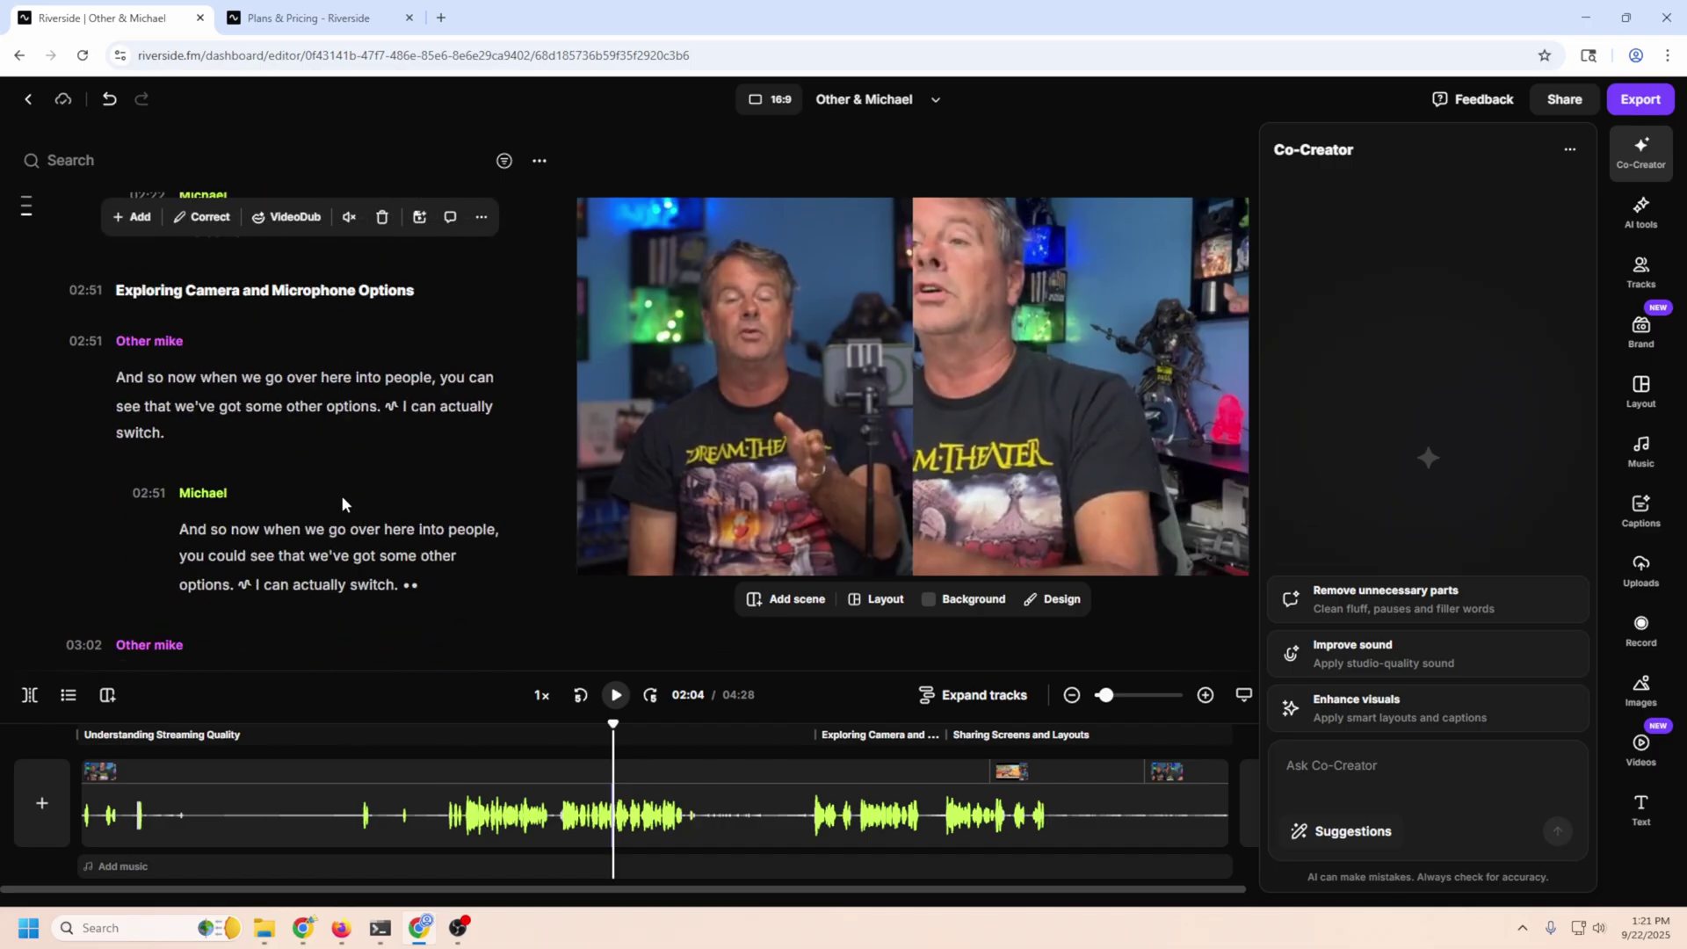
# Step: Return from the editor to the project, confirm Exports is empty, and open the Share project dialog
pyautogui.click(25, 102)
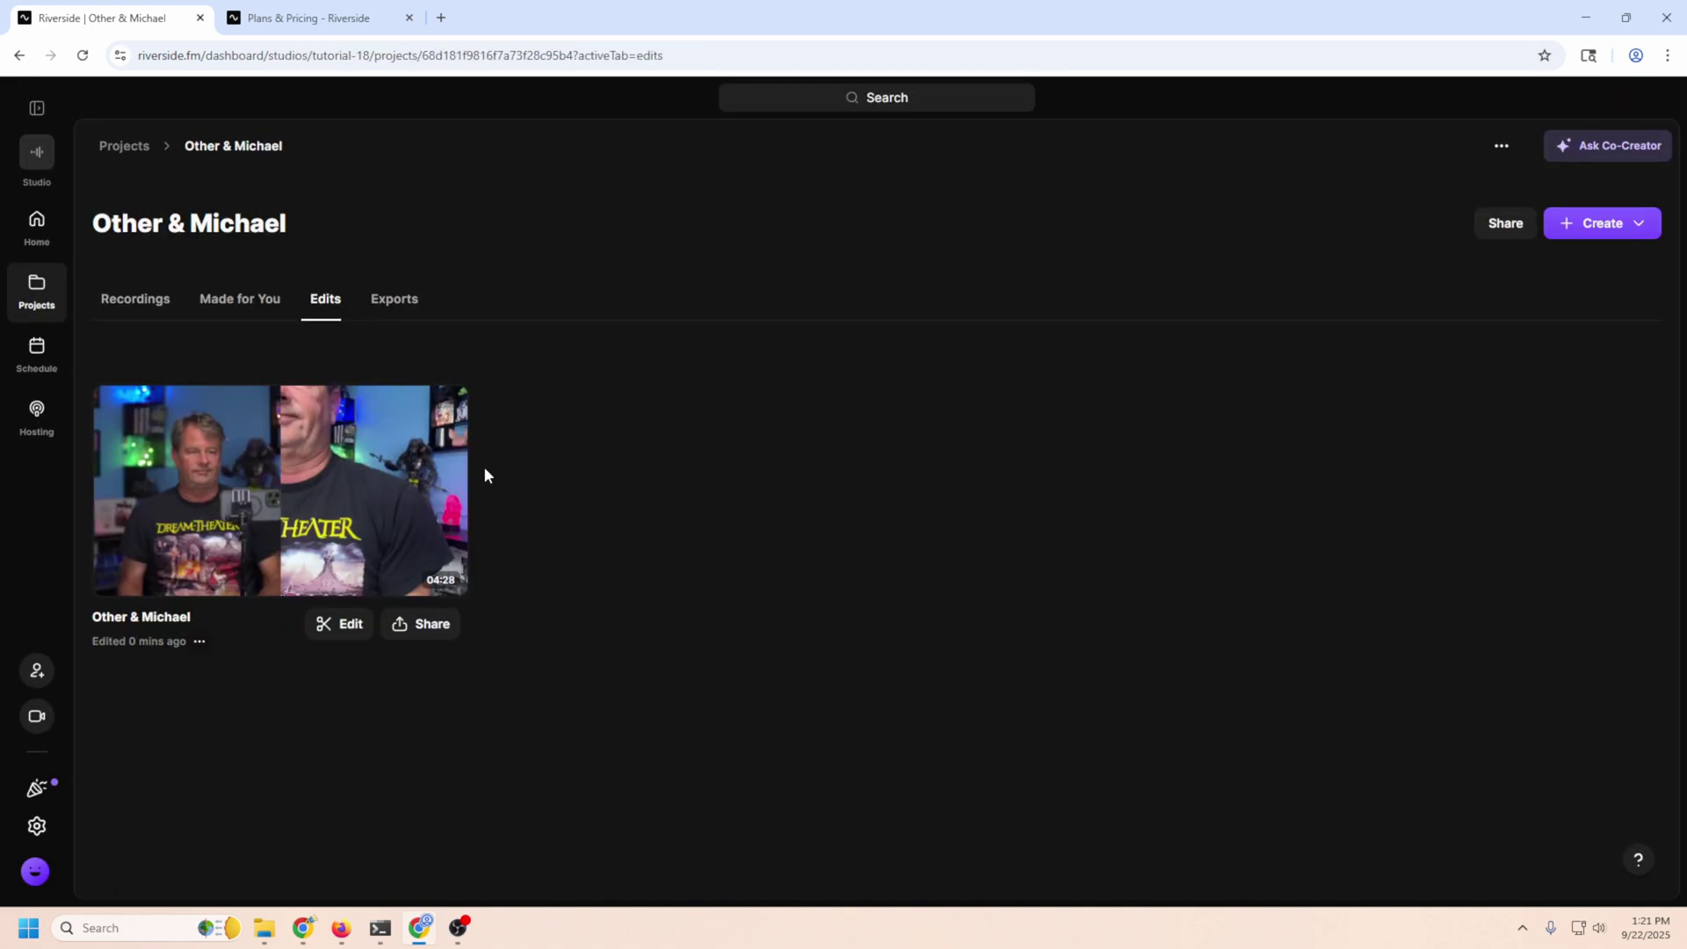
pyautogui.click(376, 299)
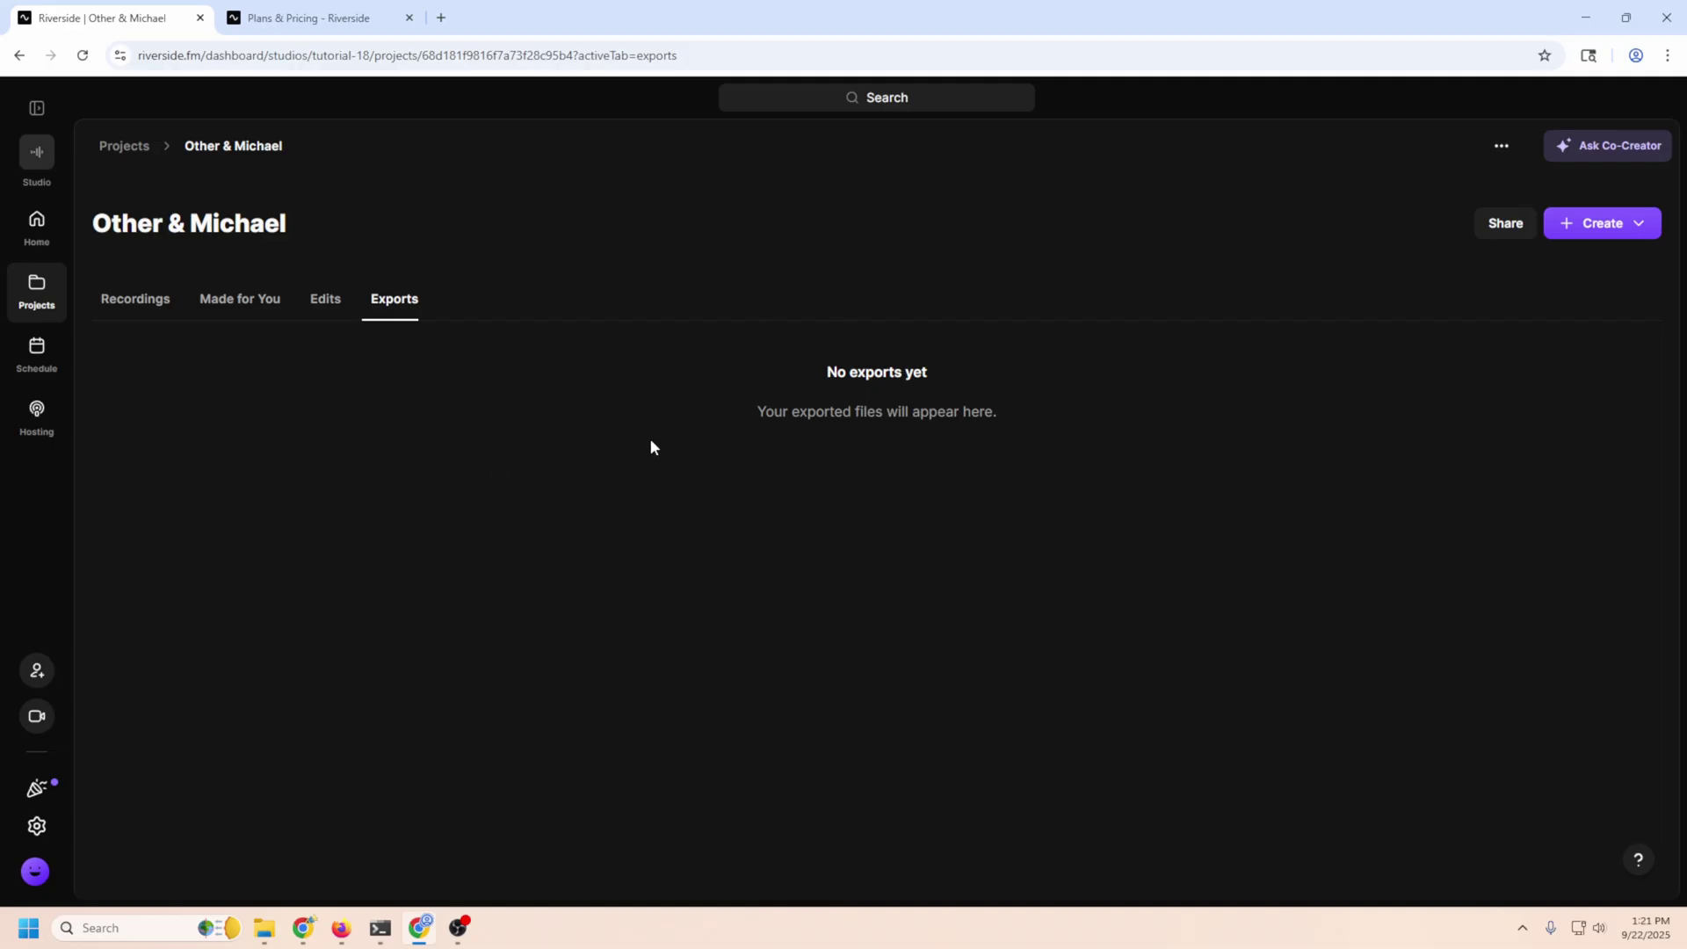
pyautogui.click(1504, 223)
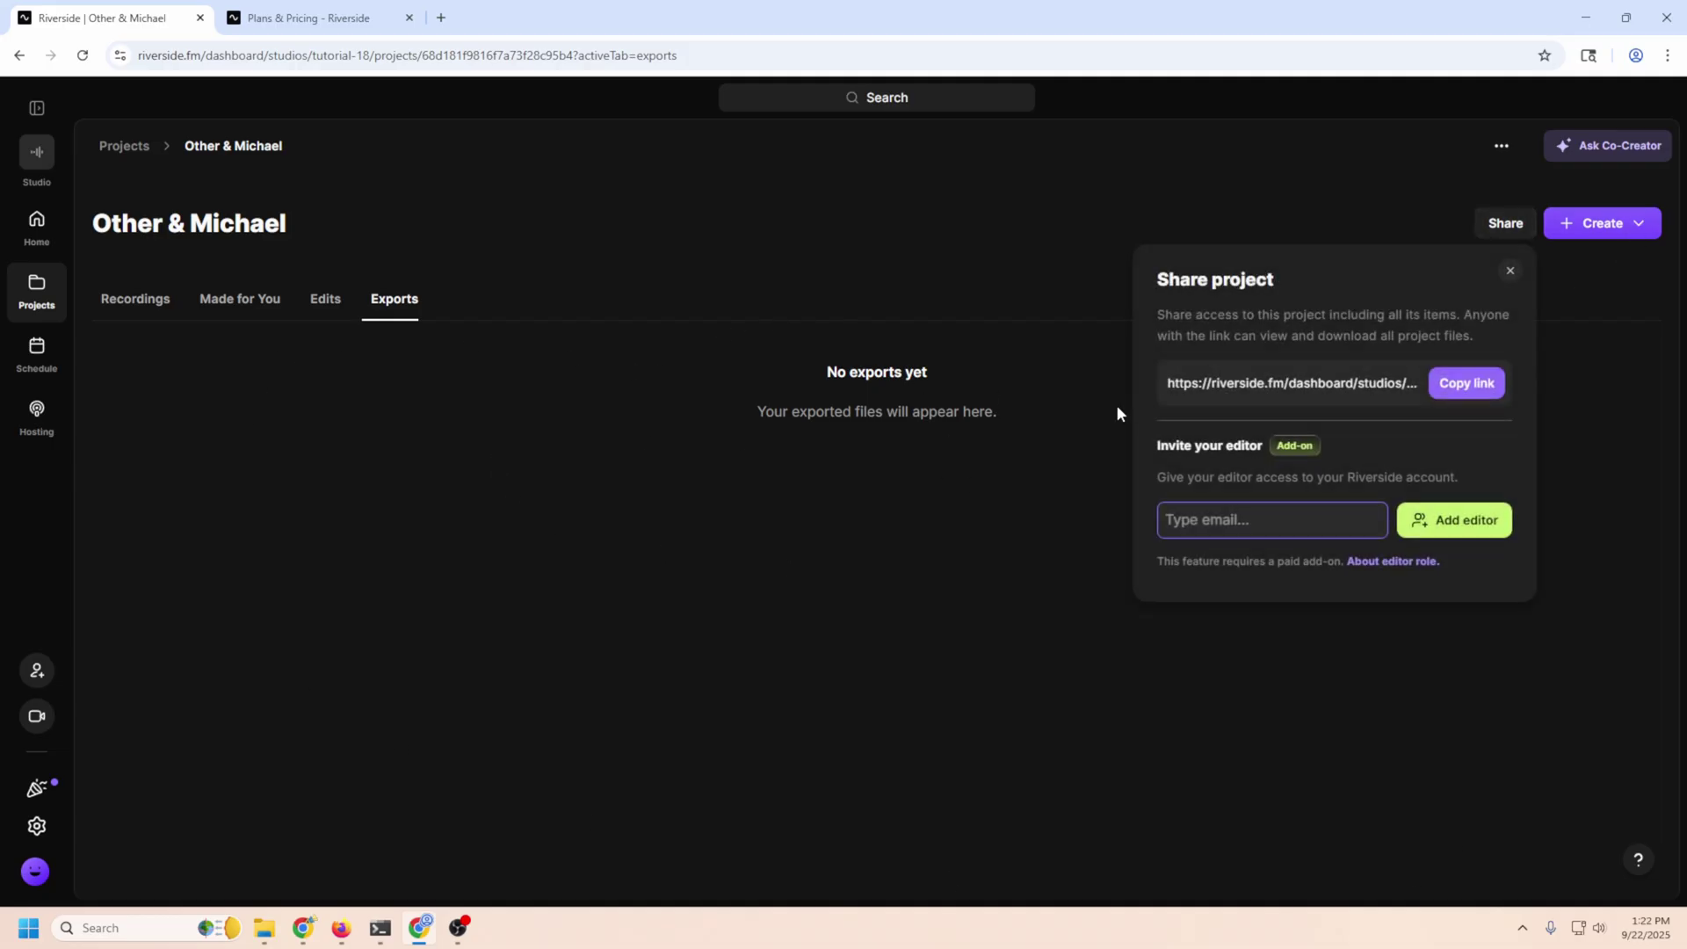